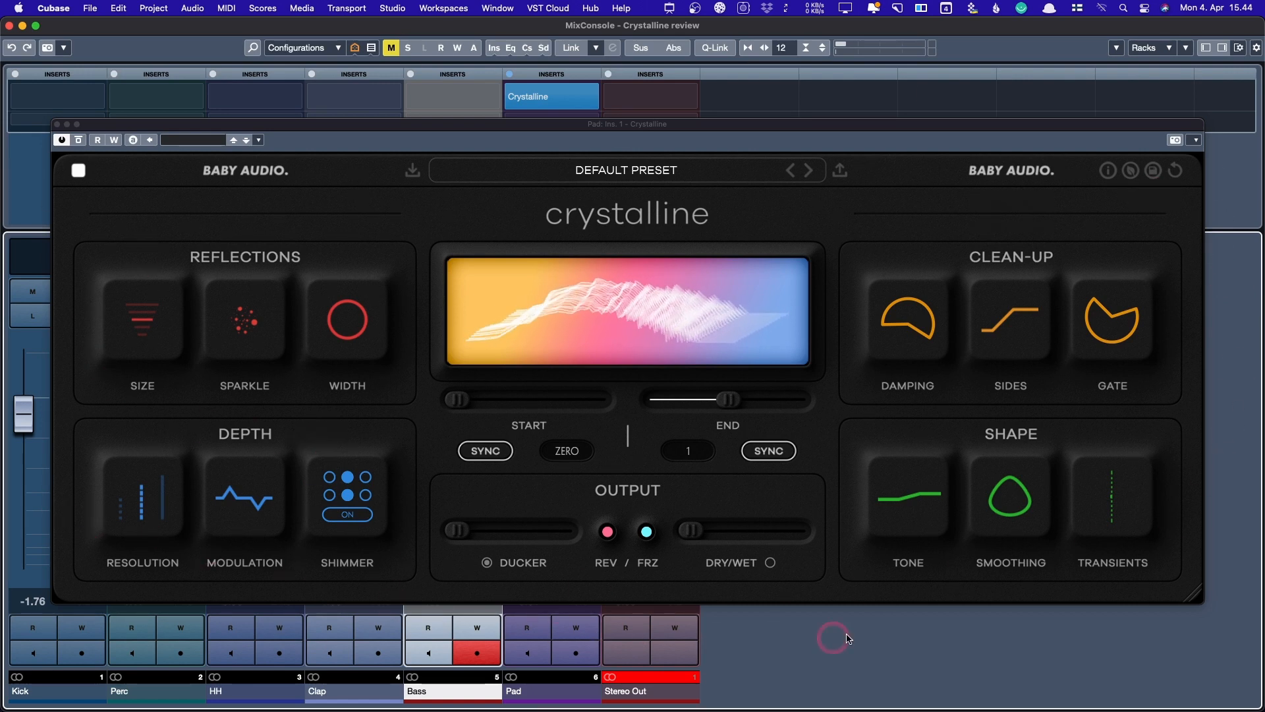
- Browse the SAM SHERBIN and STRYKE preset categories, then close the browser without loading a preset
{"action": "mouse_move", "coordinate": [1090, 488]}
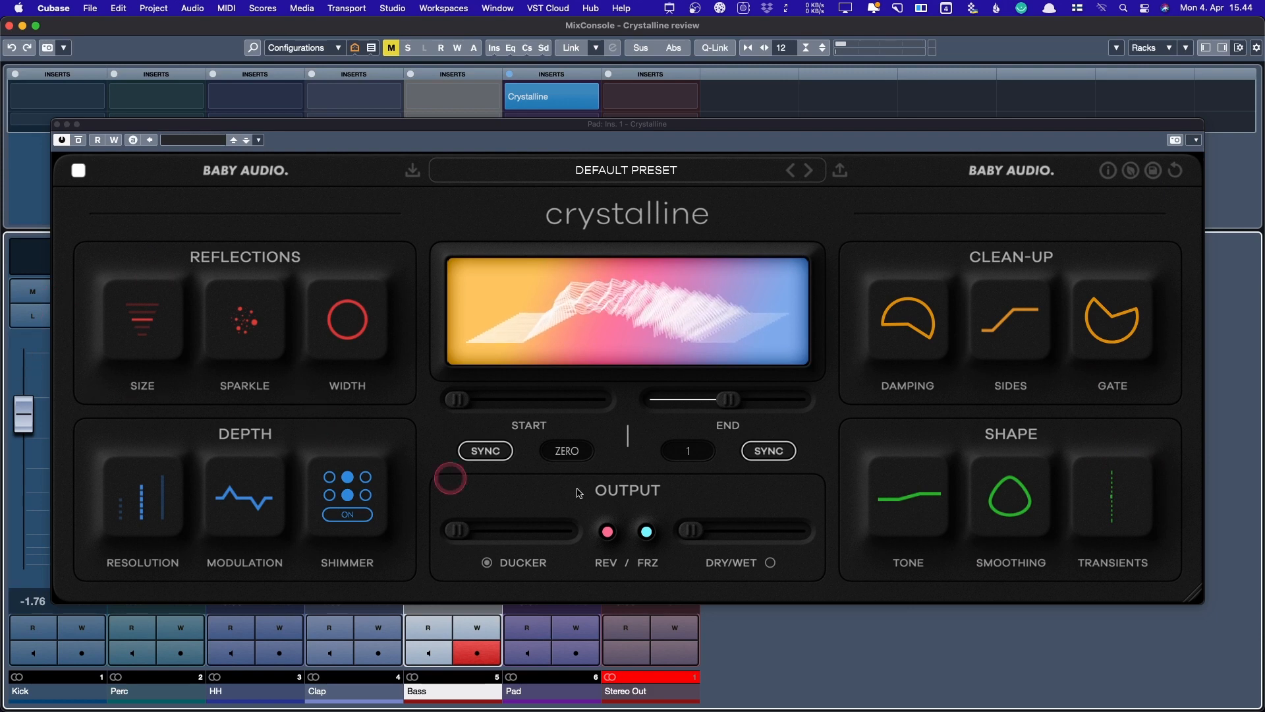
{"action": "mouse_move", "coordinate": [255, 310]}
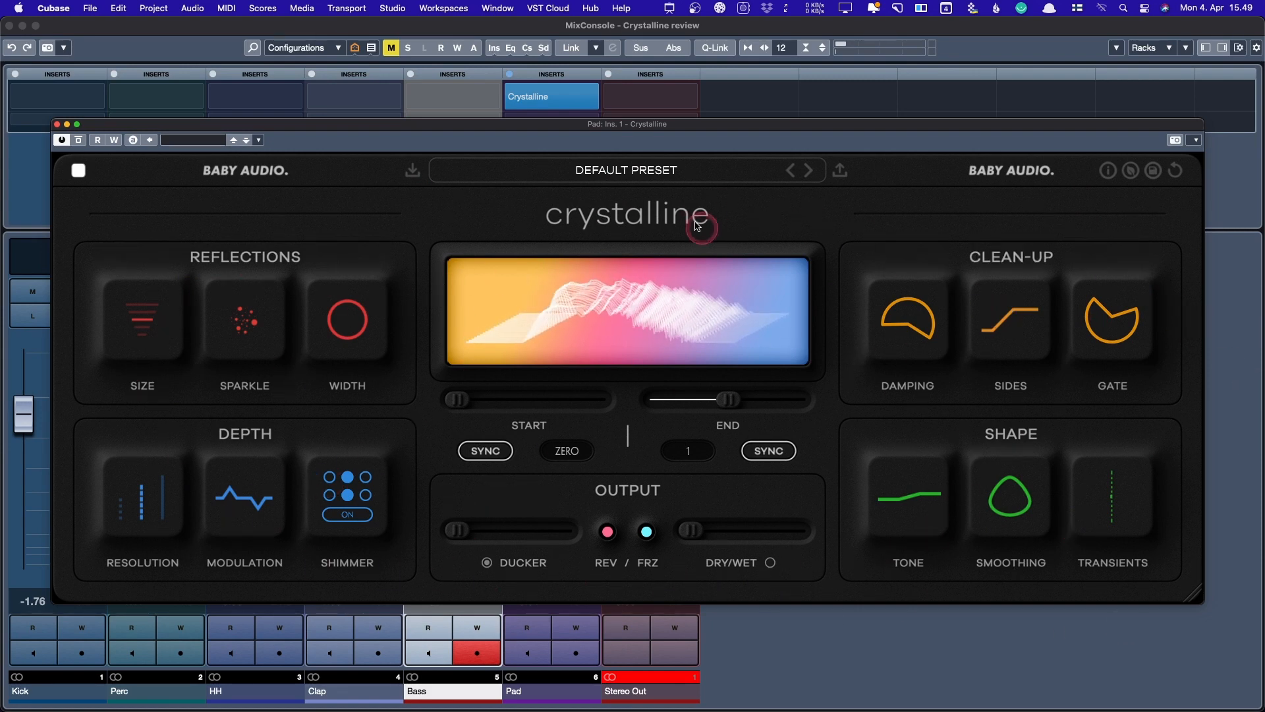
{"action": "left_click", "coordinate": [651, 175]}
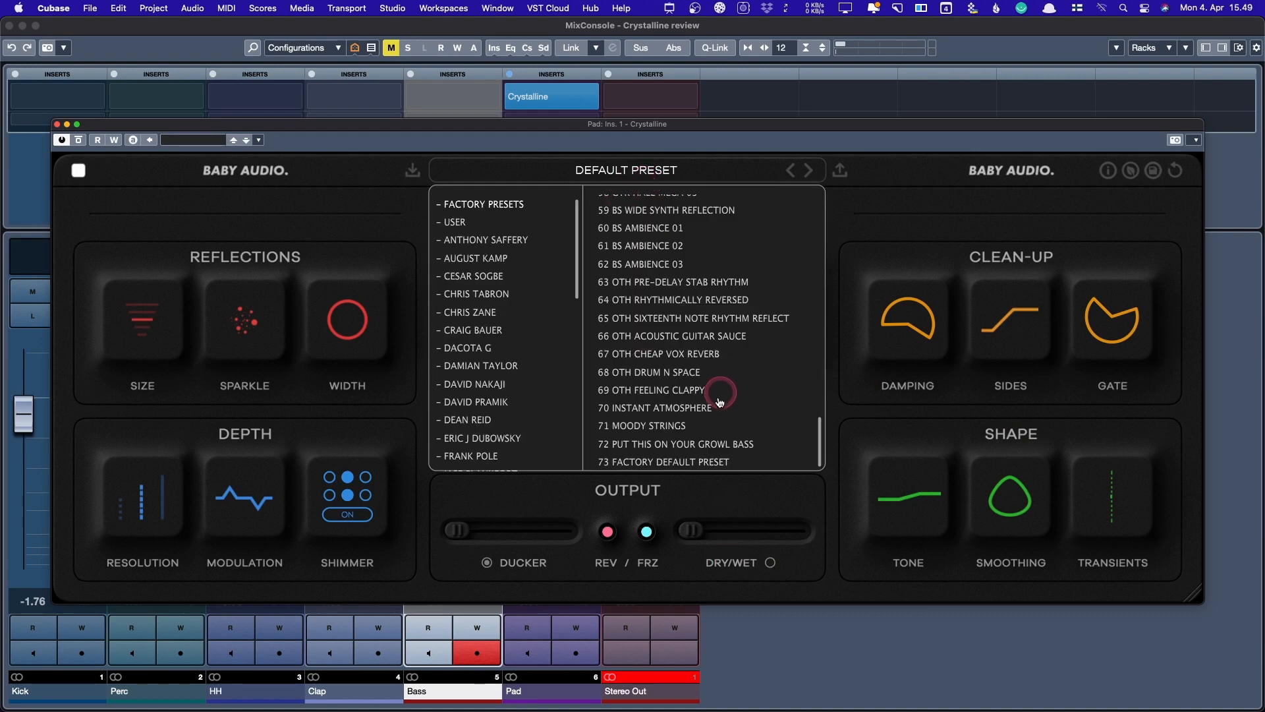
{"action": "scroll", "coordinate": [678, 383], "scroll_direction": "up", "scroll_amount": 15}
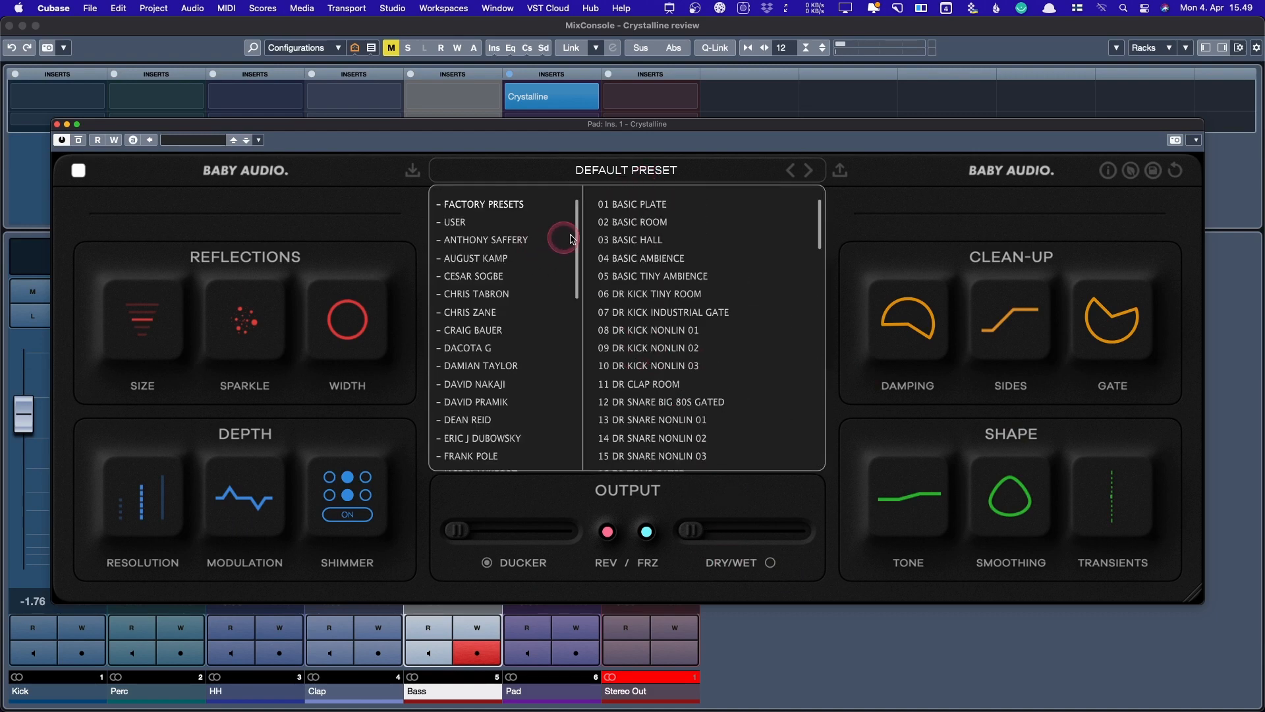
{"action": "left_click_drag", "start_coordinate": [578, 227], "coordinate": [581, 377]}
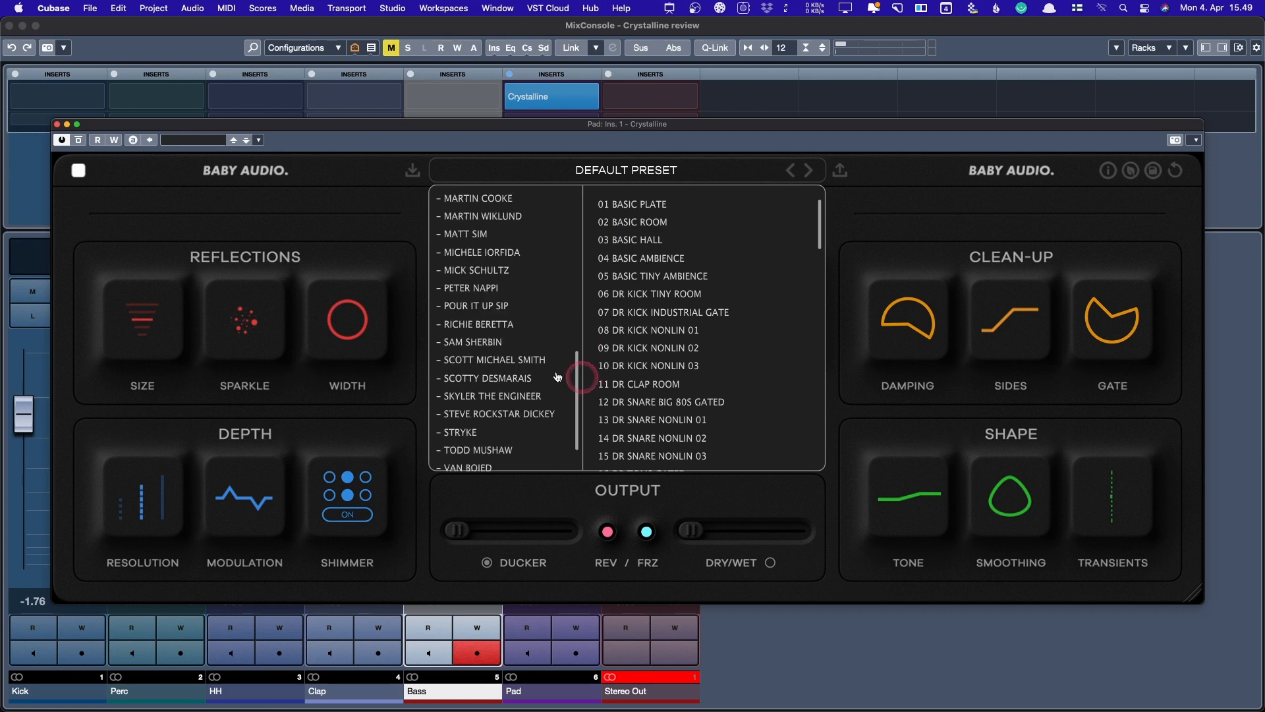
{"action": "left_click", "coordinate": [501, 344]}
{"action": "scroll", "coordinate": [502, 388], "scroll_direction": "down", "scroll_amount": 2}
{"action": "left_click", "coordinate": [503, 389]}
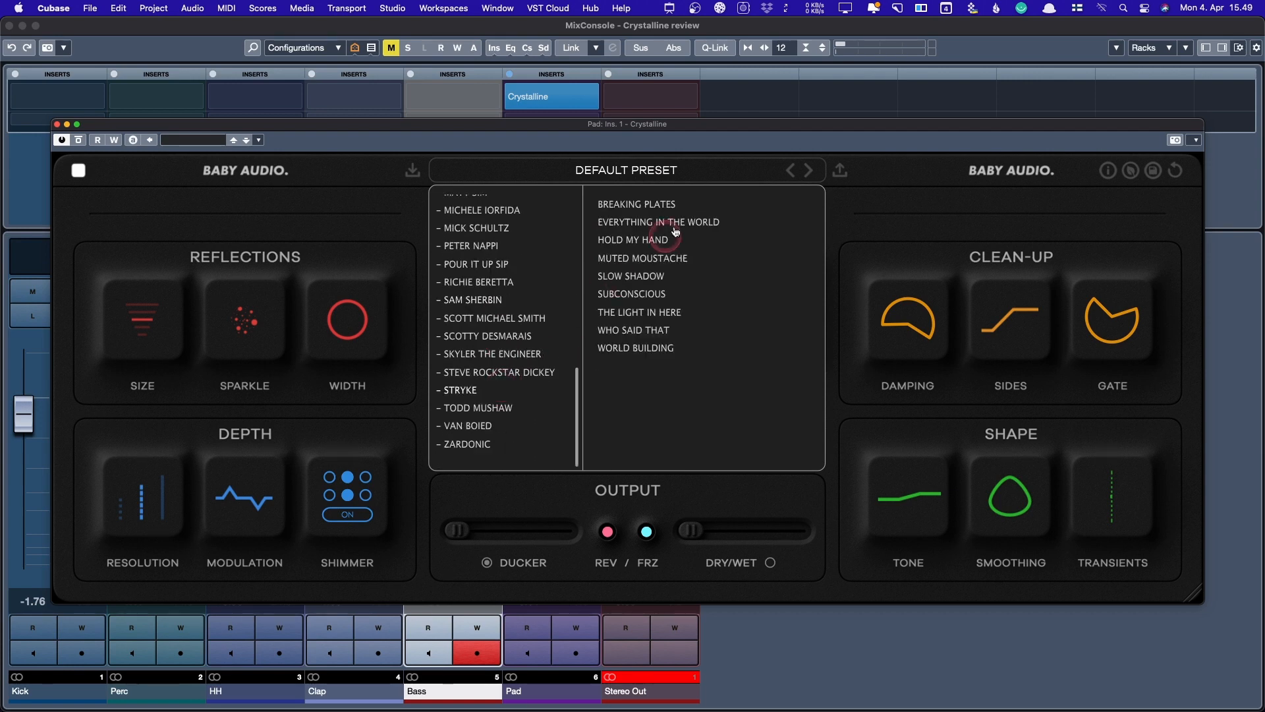
{"action": "left_click", "coordinate": [684, 173]}
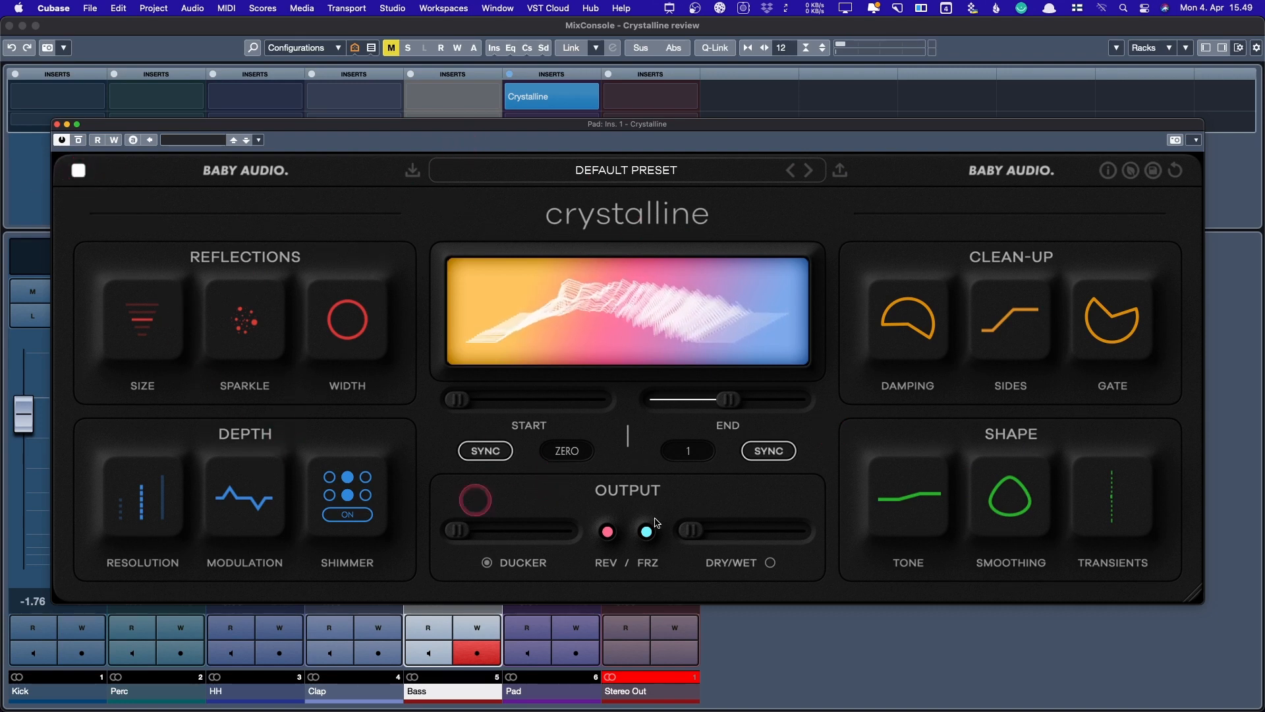
- Toggle the theme to light and back to dark, then enlarge the plugin window
{"action": "left_click", "coordinate": [79, 171]}
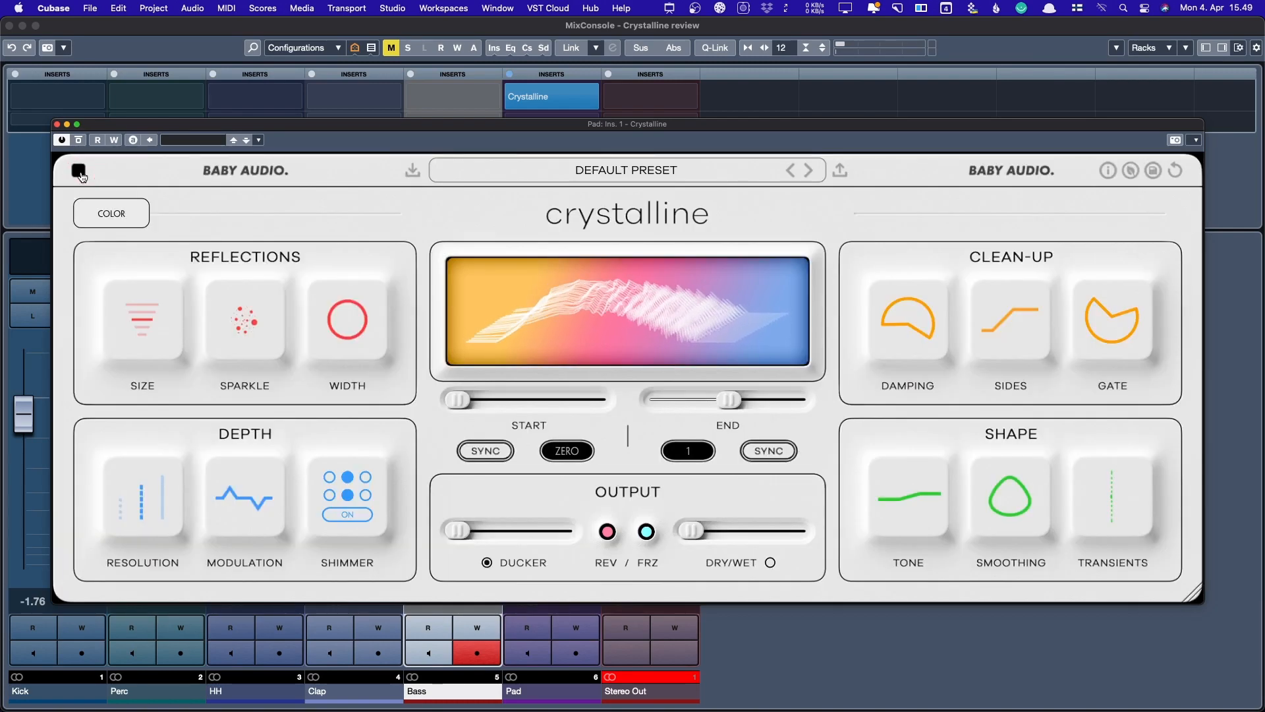
{"action": "left_click", "coordinate": [79, 171]}
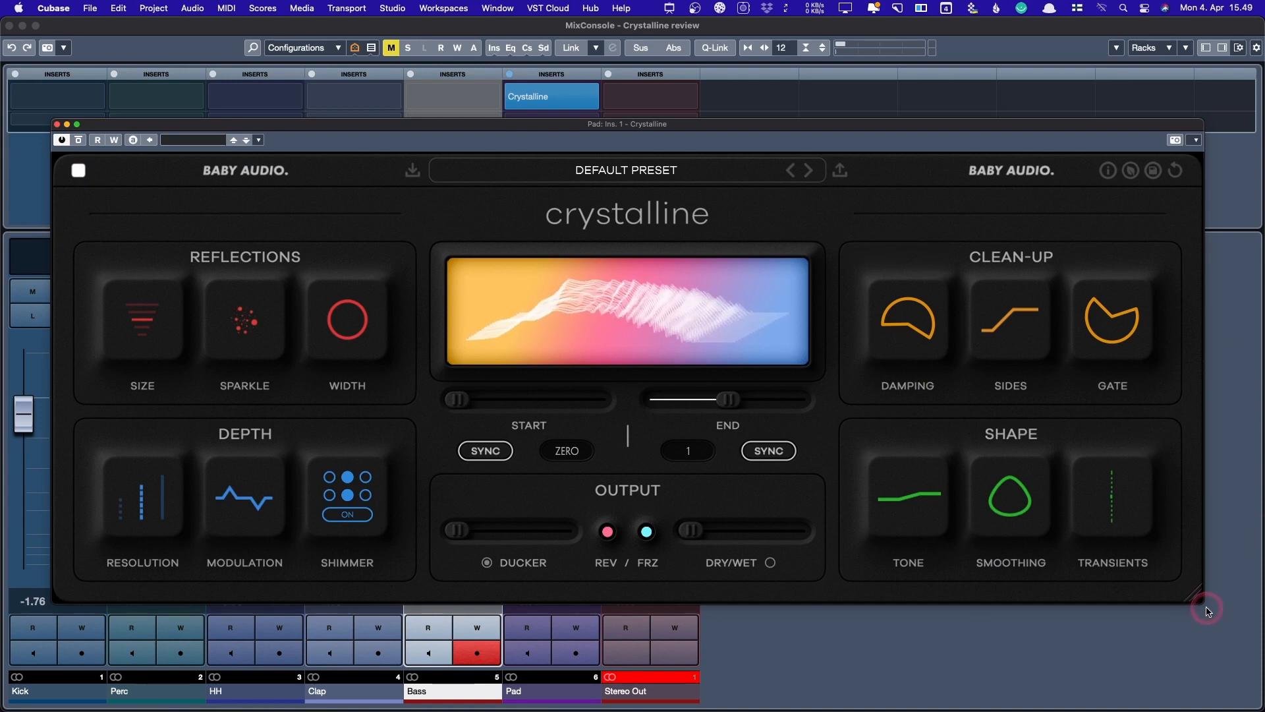
{"action": "mouse_move", "coordinate": [1195, 597]}
{"action": "left_mouse_down"}
{"action": "mouse_move", "coordinate": [537, 352]}
{"action": "mouse_move", "coordinate": [555, 398]}
{"action": "mouse_move", "coordinate": [1243, 634]}
{"action": "mouse_move", "coordinate": [1000, 616]}
{"action": "mouse_move", "coordinate": [645, 448]}
{"action": "mouse_move", "coordinate": [1078, 601]}
{"action": "mouse_move", "coordinate": [1179, 662]}
{"action": "mouse_move", "coordinate": [1035, 579]}
{"action": "mouse_move", "coordinate": [779, 522]}
{"action": "mouse_move", "coordinate": [1203, 618]}
{"action": "mouse_move", "coordinate": [1211, 608]}
{"action": "left_mouse_up"}
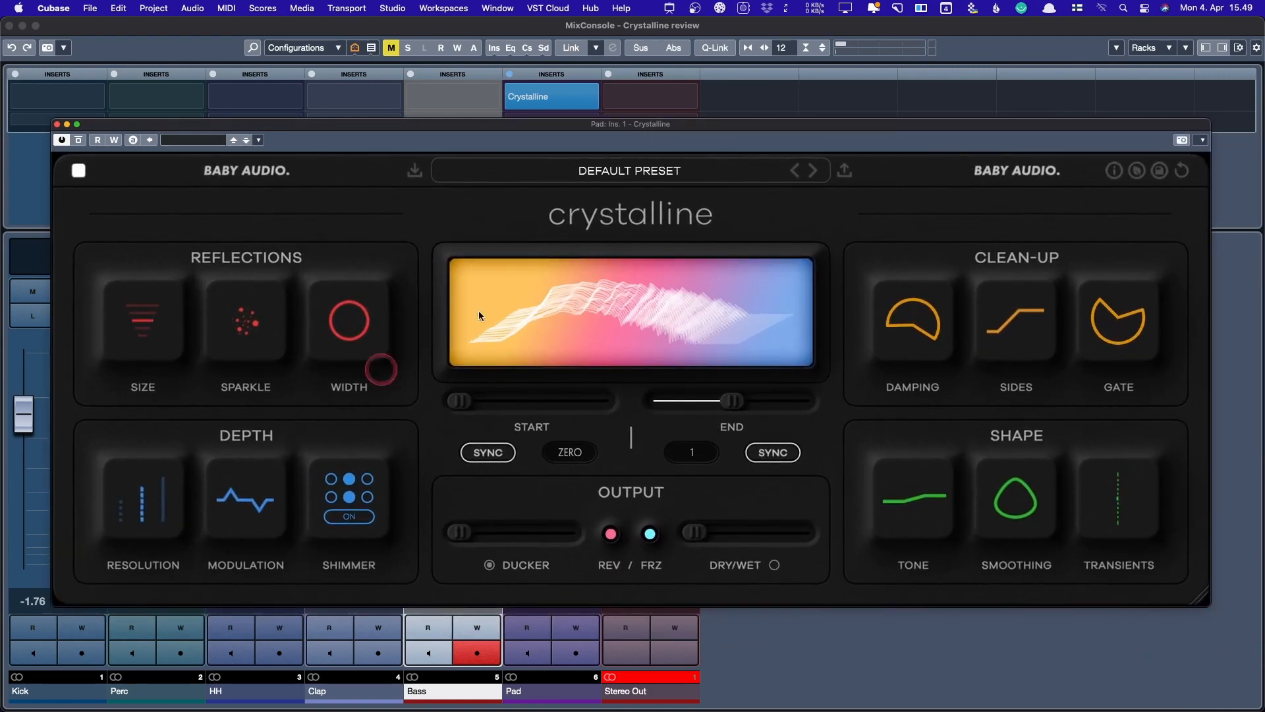
{"action": "left_click_drag", "start_coordinate": [1198, 597], "coordinate": [1137, 575]}
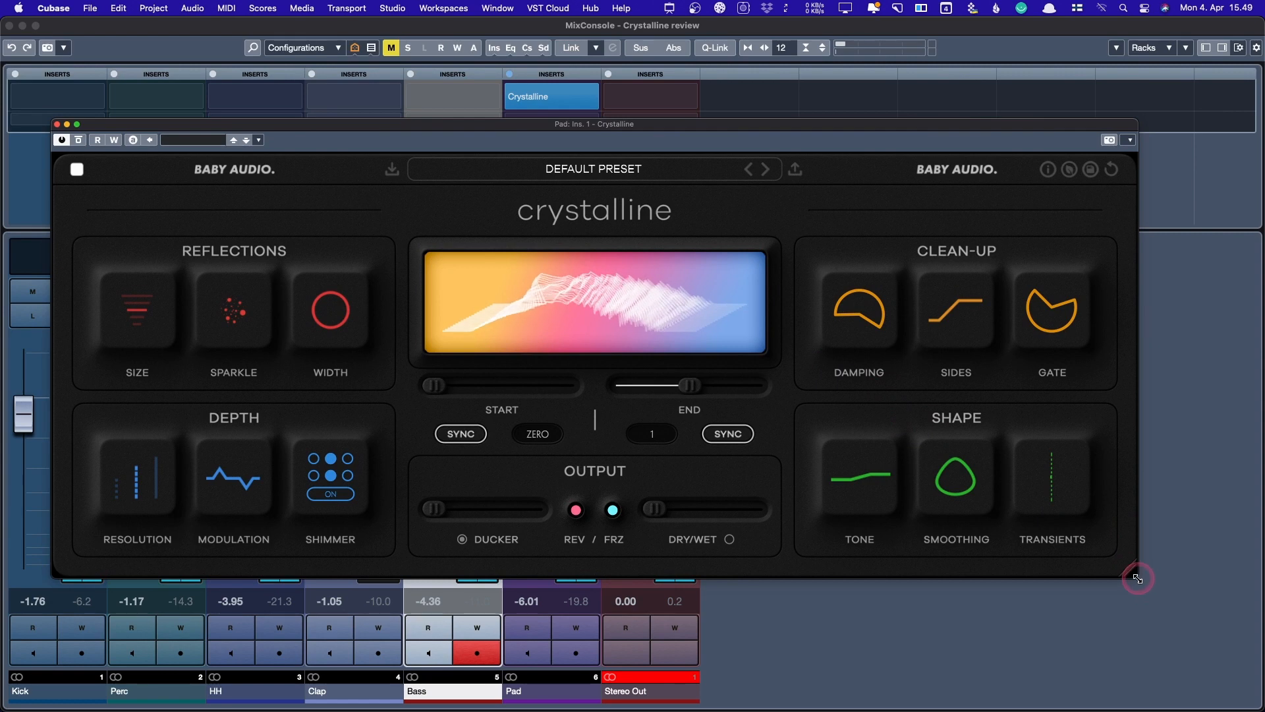
{"action": "left_click_drag", "start_coordinate": [1137, 577], "coordinate": [1238, 620]}
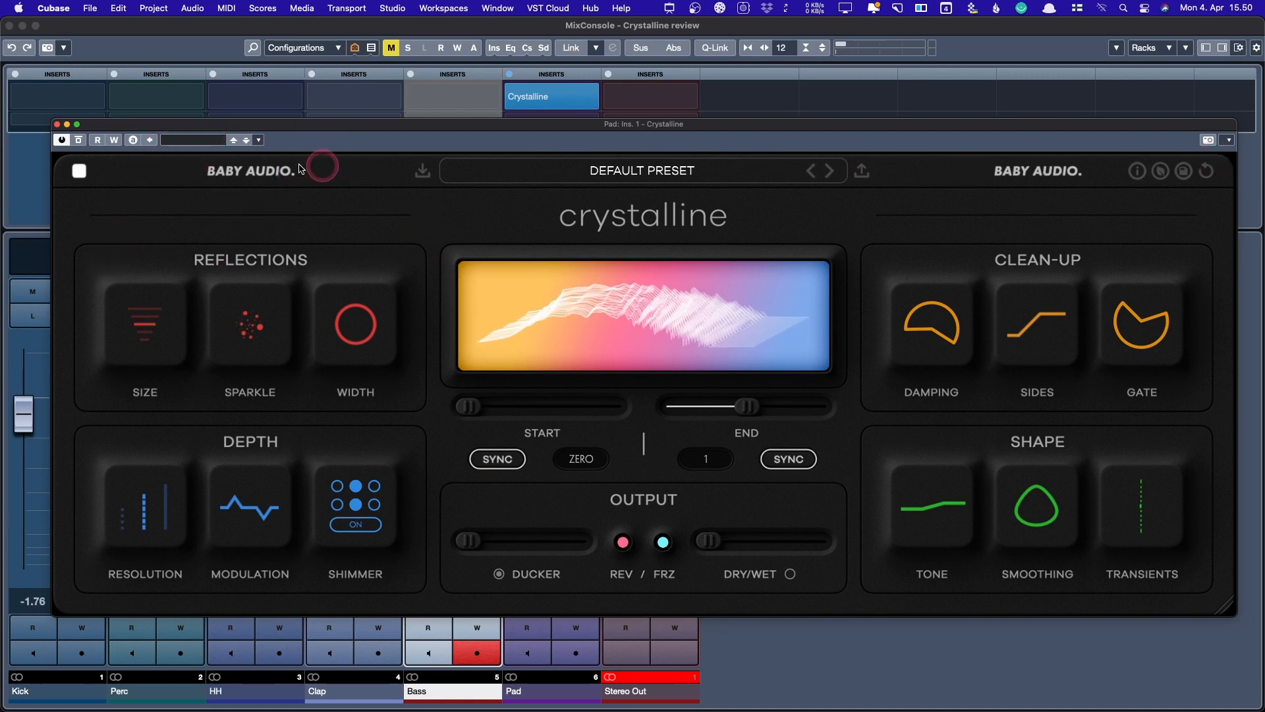
{"action": "left_click", "coordinate": [262, 174]}
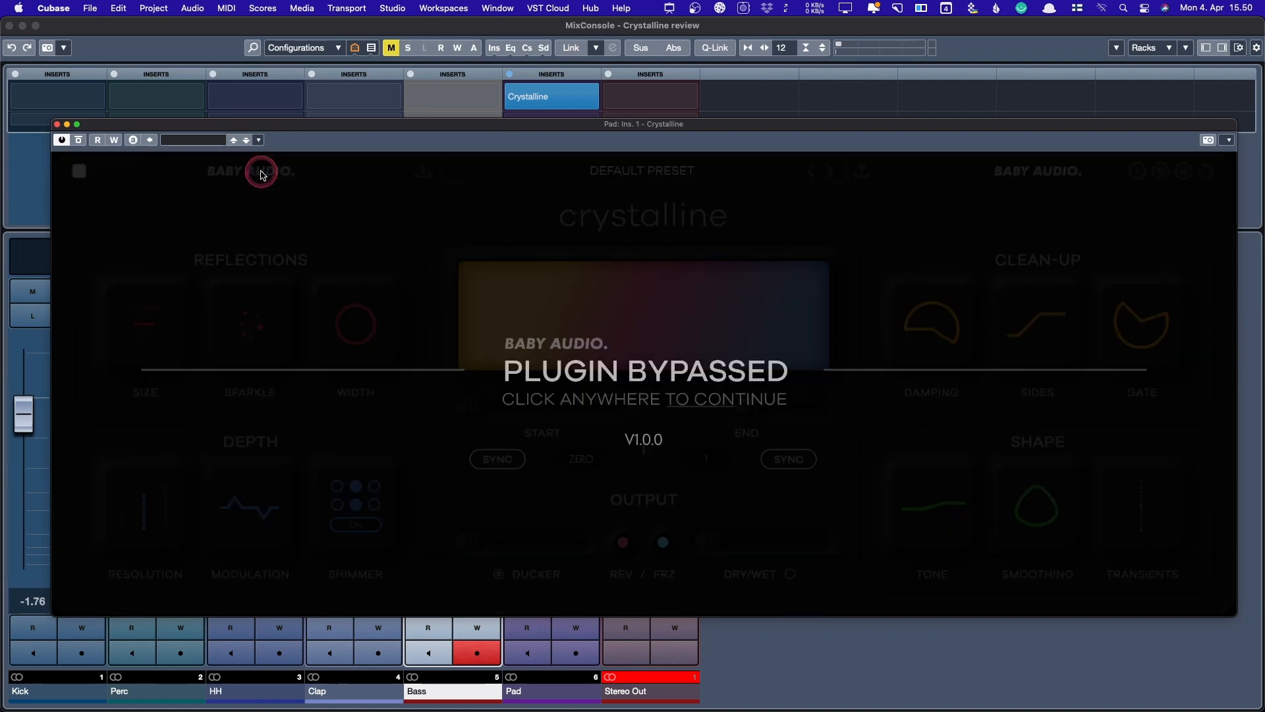
{"action": "left_click", "coordinate": [262, 175]}
{"action": "left_click", "coordinate": [1045, 172]}
{"action": "left_click", "coordinate": [1045, 173]}
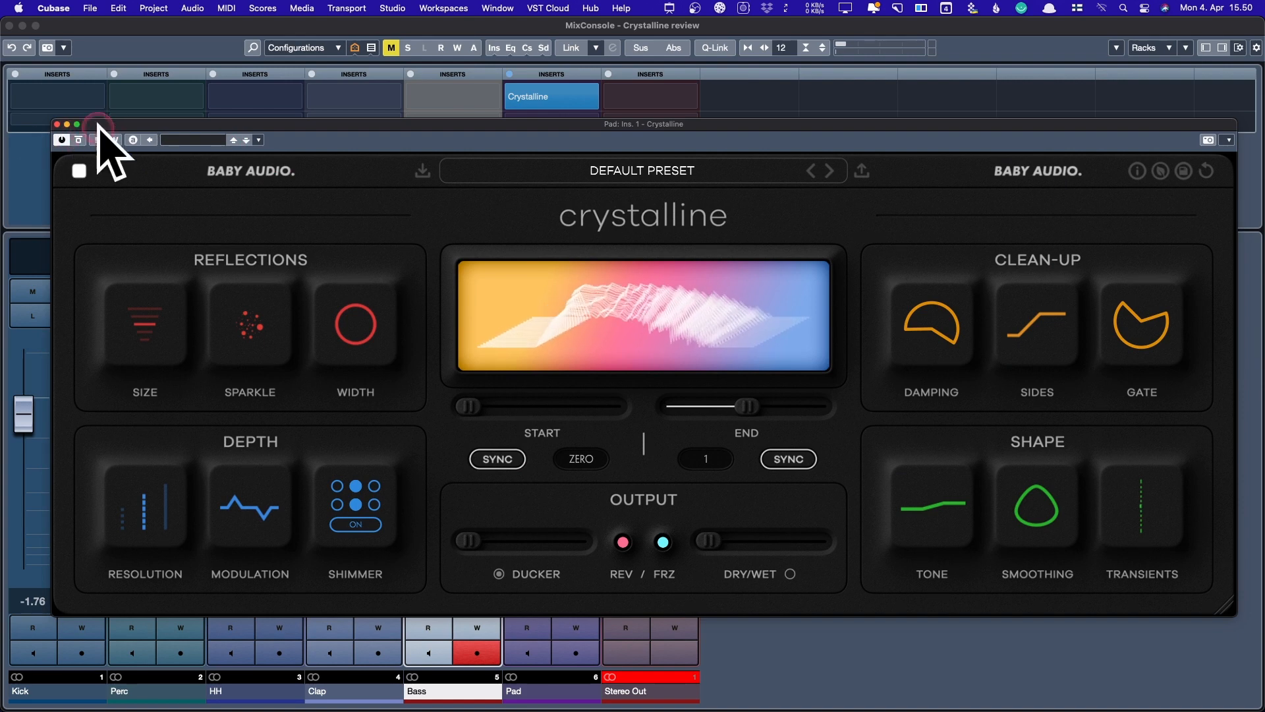
{"action": "left_click", "coordinate": [266, 174]}
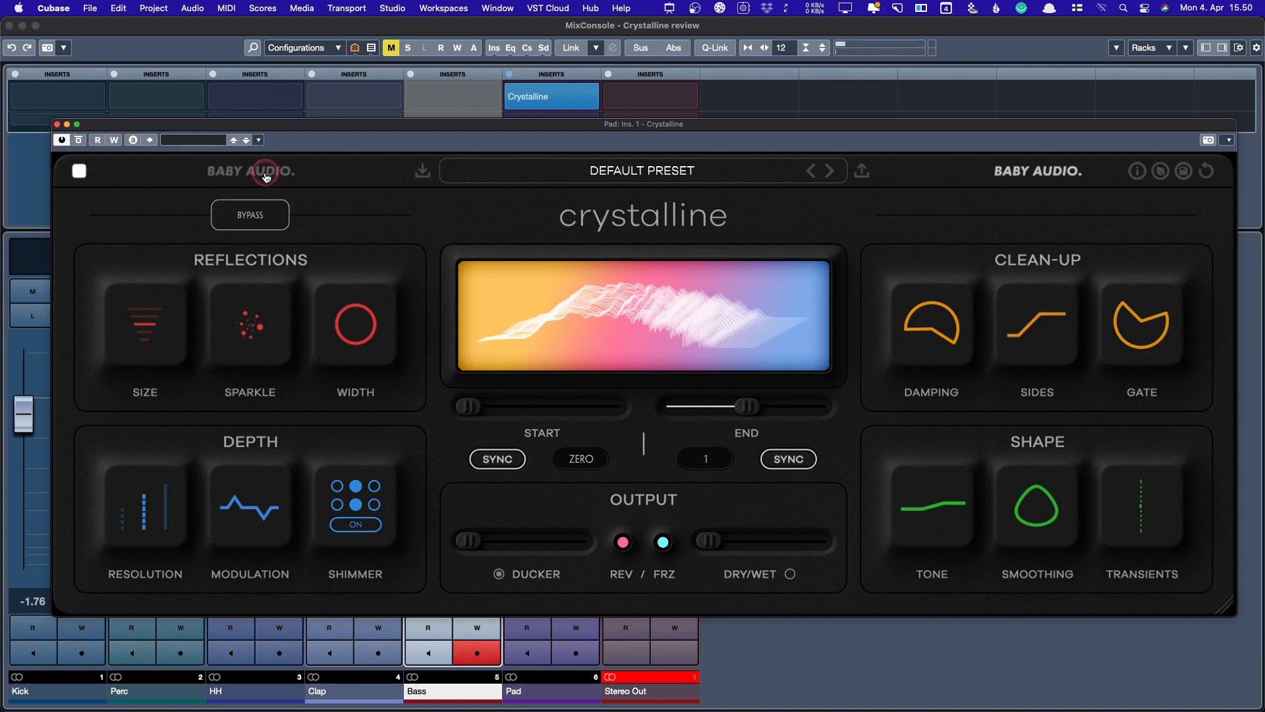
{"action": "left_click", "coordinate": [266, 169]}
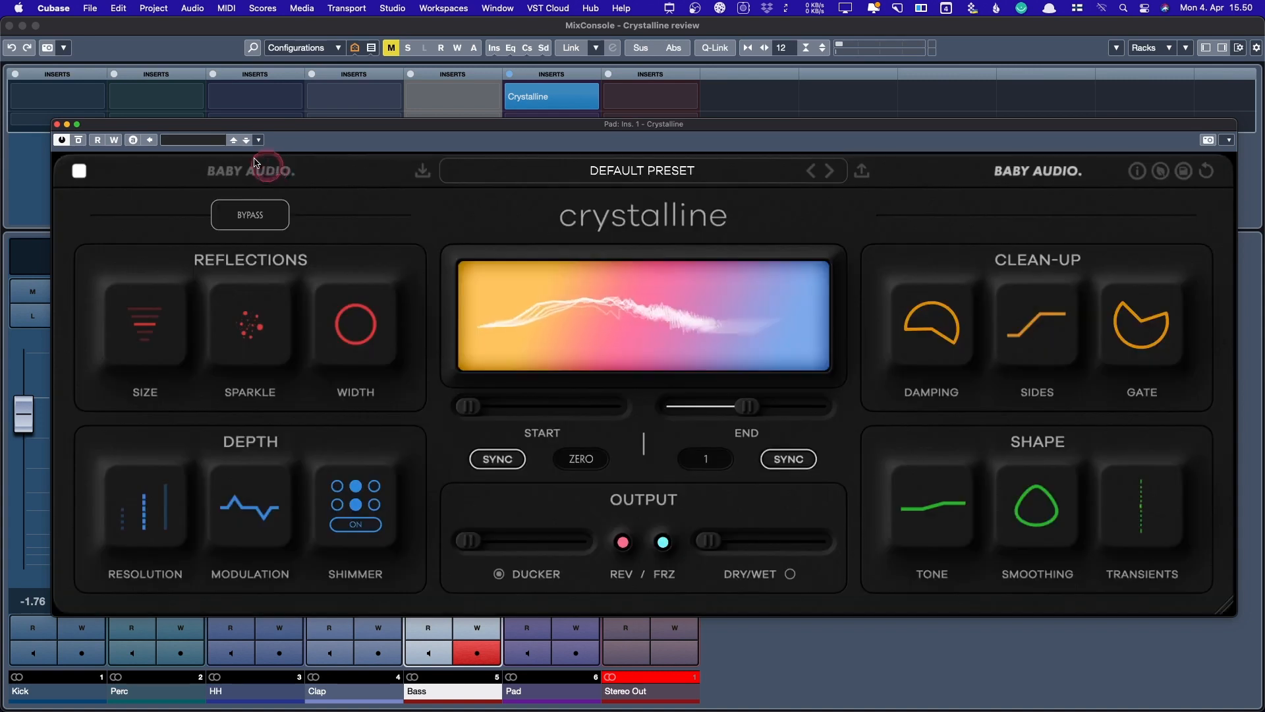
{"action": "left_click", "coordinate": [330, 186]}
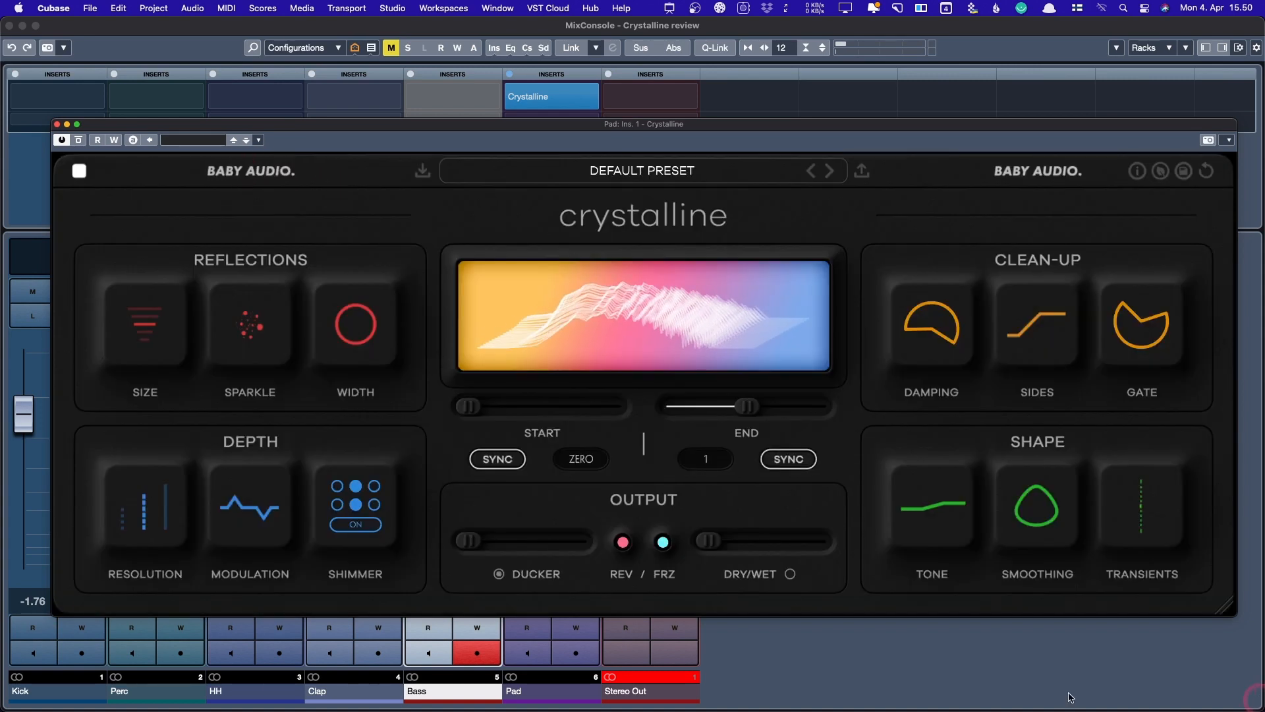
{"action": "left_click", "coordinate": [117, 322]}
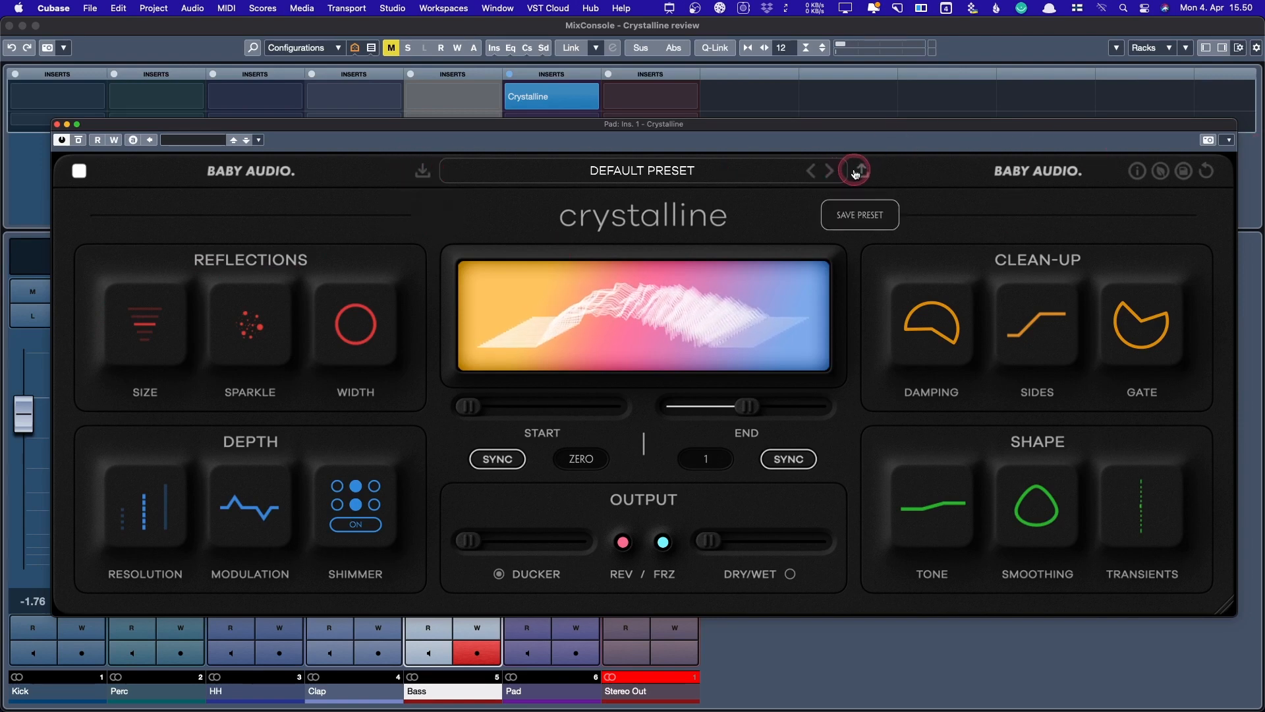
{"action": "left_click", "coordinate": [1138, 172]}
{"action": "mouse_move", "coordinate": [906, 321]}
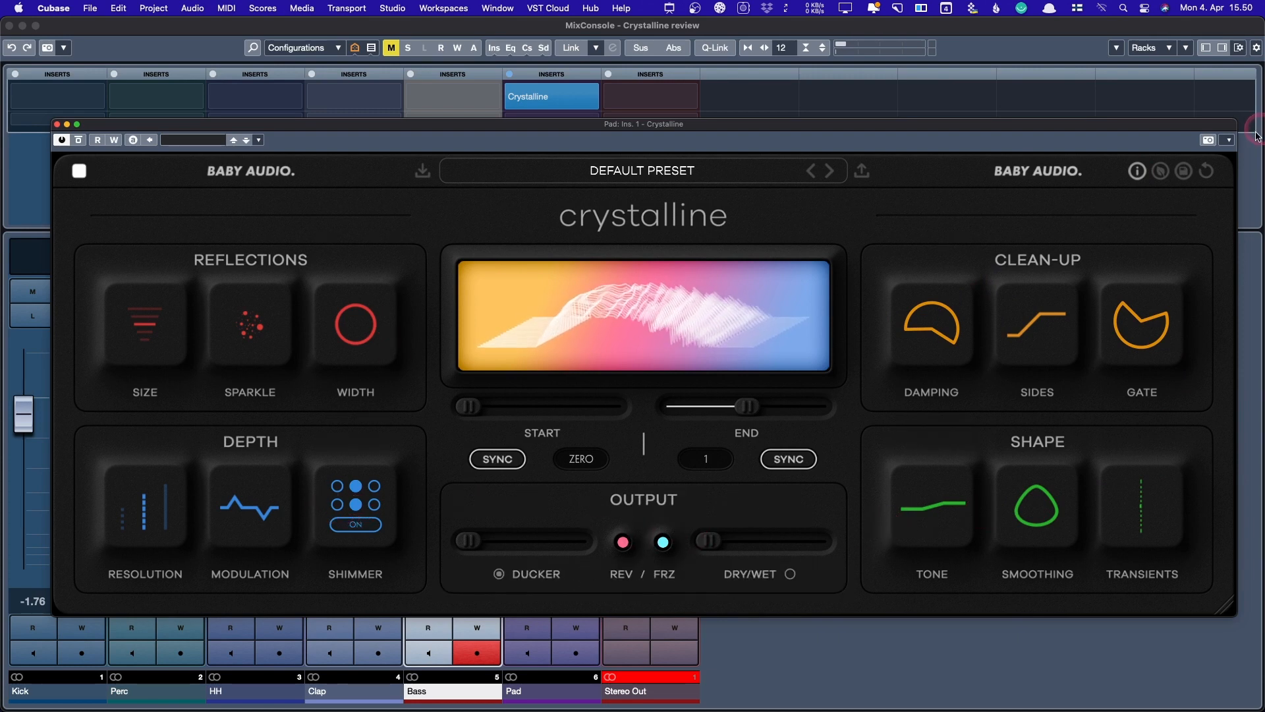
{"action": "left_click", "coordinate": [1136, 171]}
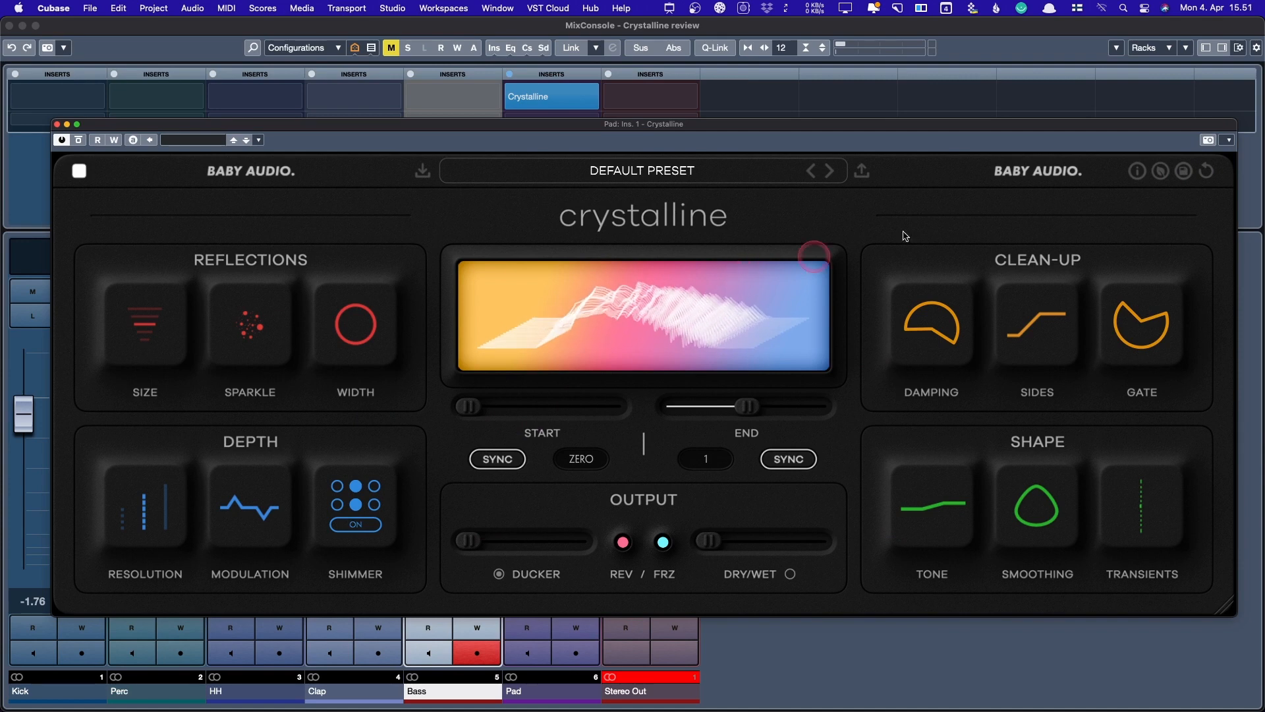
- Turn on HELP ON and read the descriptions of the Size and Sparkle knobs
{"action": "left_click", "coordinate": [1137, 172]}
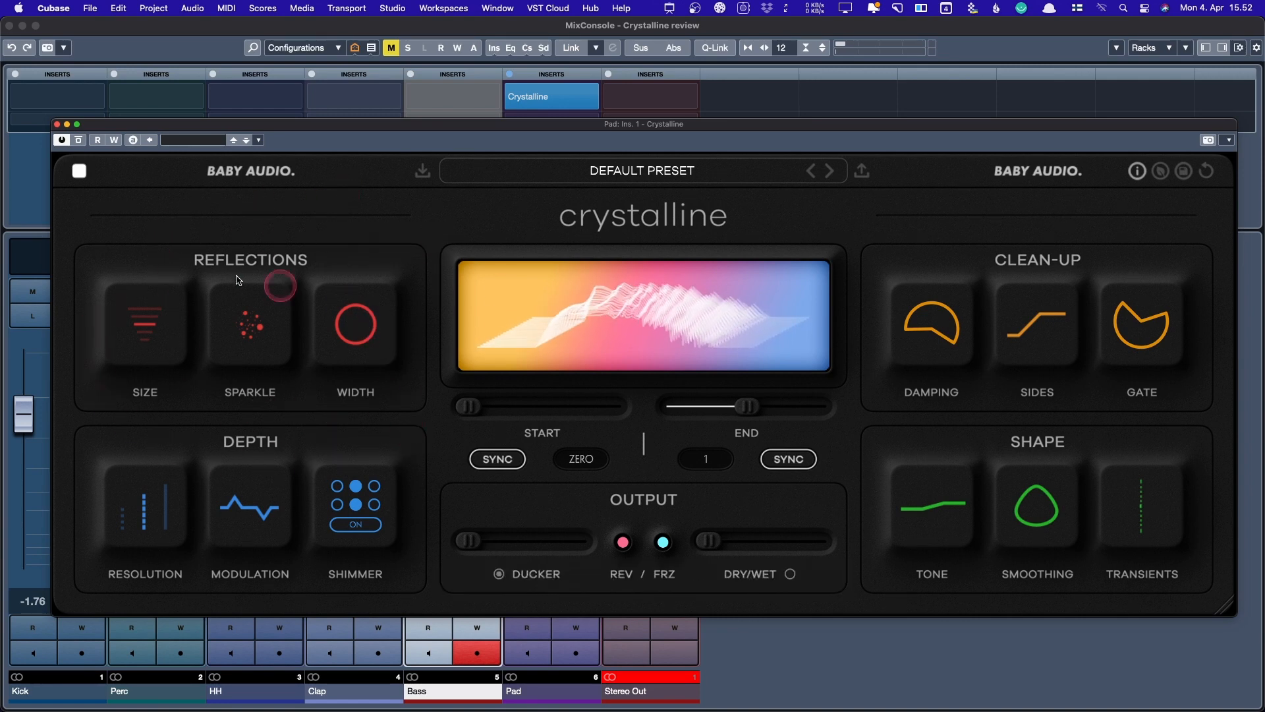
{"action": "mouse_move", "coordinate": [134, 304]}
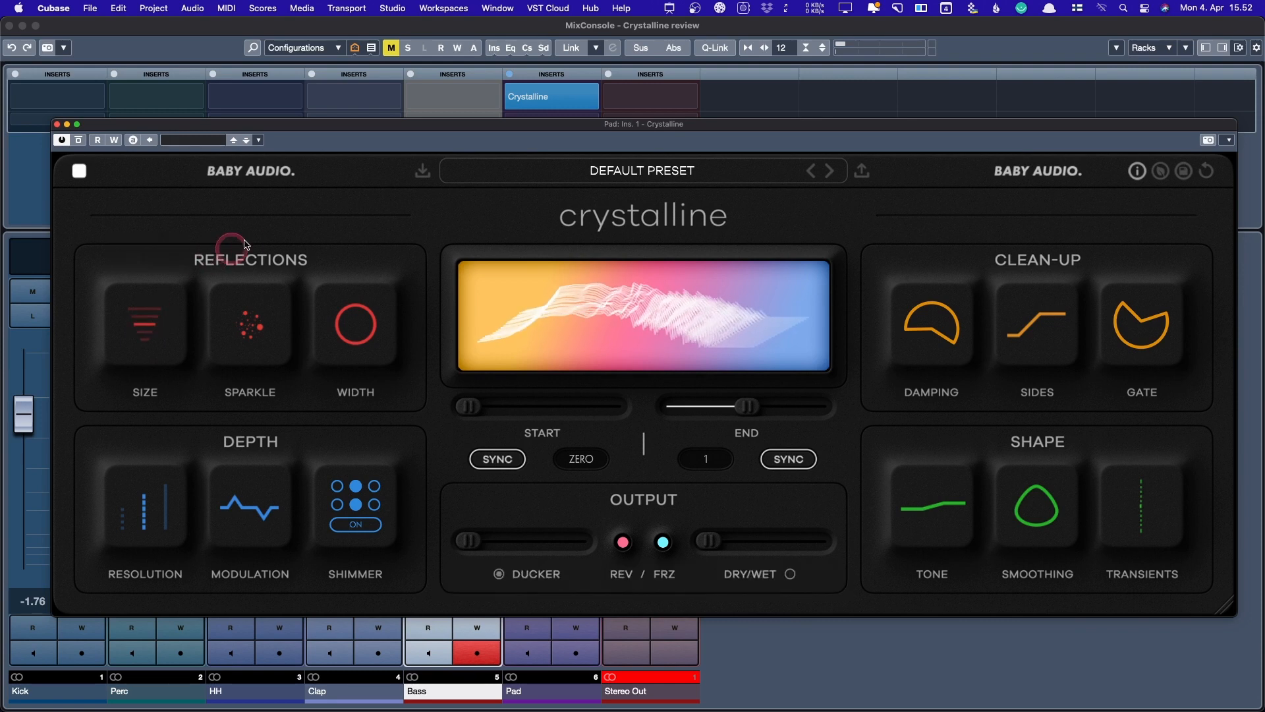
{"action": "mouse_move", "coordinate": [145, 346]}
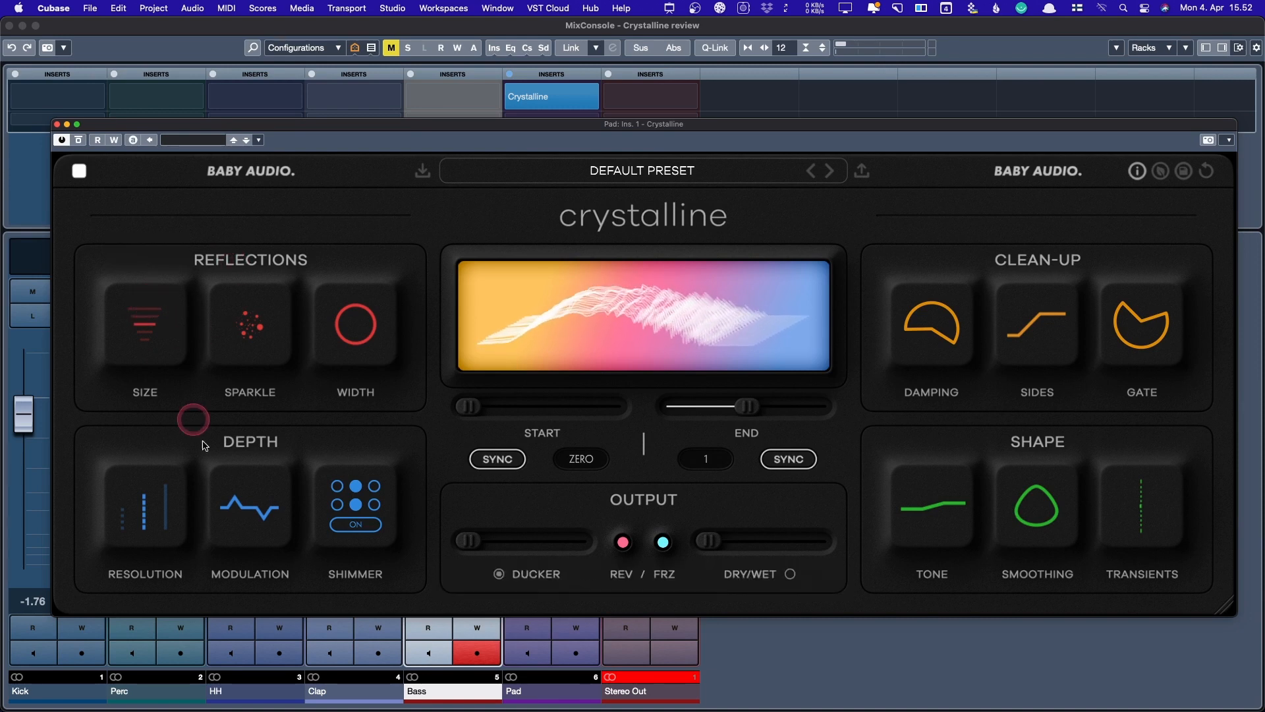
- Adjust the reflections Sparkle amount and narrow the reverb Width toward -70
{"action": "mouse_move", "coordinate": [259, 328]}
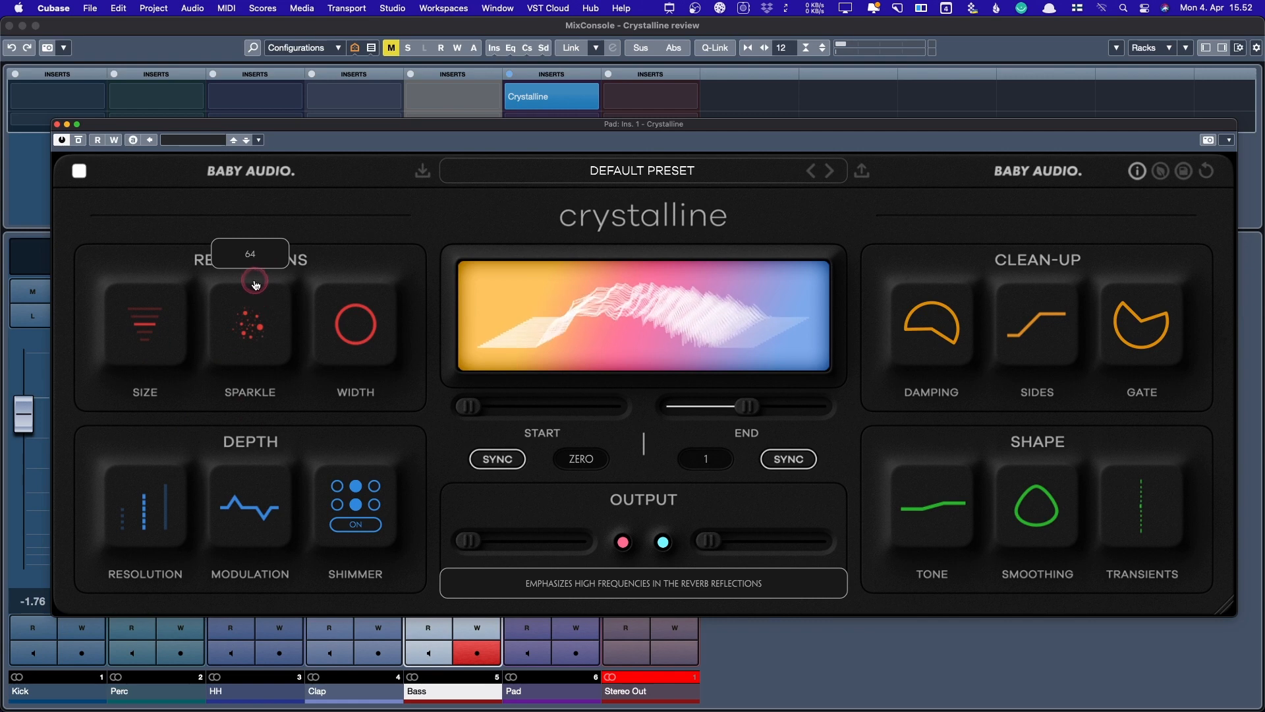
{"action": "mouse_move", "coordinate": [255, 281]}
{"action": "left_mouse_down"}
{"action": "mouse_move", "coordinate": [254, 227]}
{"action": "mouse_move", "coordinate": [246, 273]}
{"action": "left_mouse_up"}
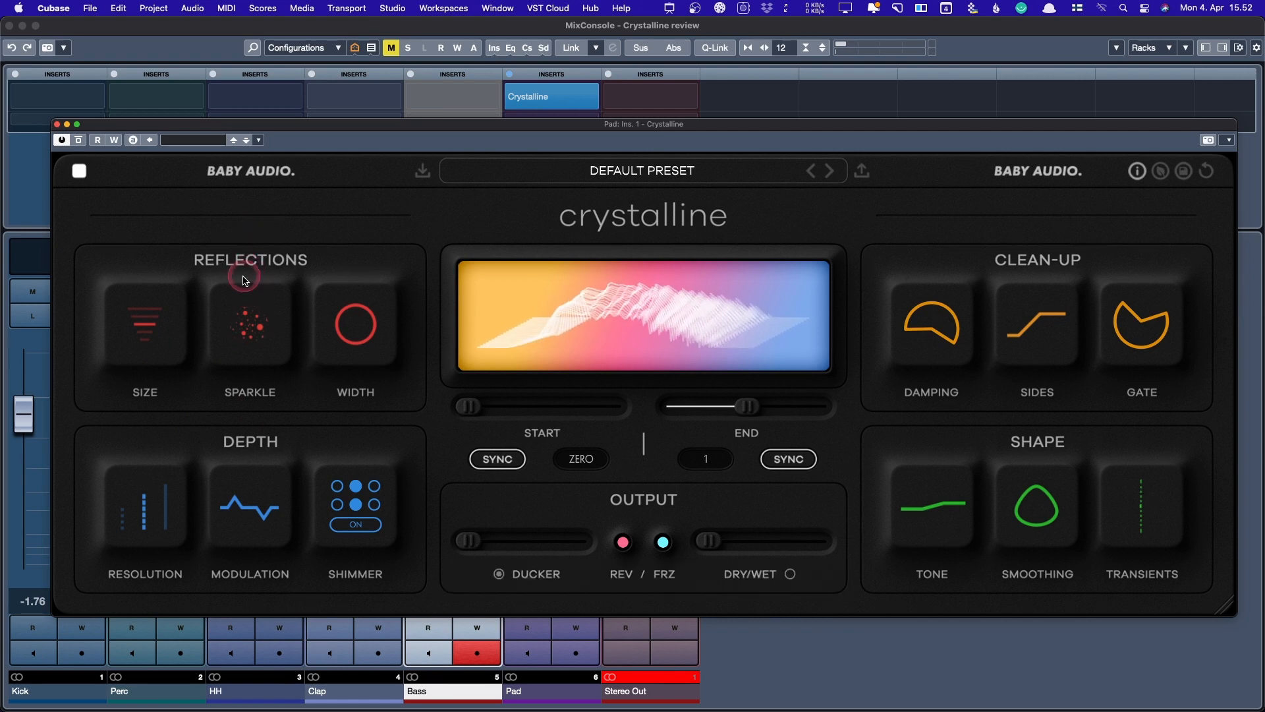
{"action": "mouse_move", "coordinate": [371, 326]}
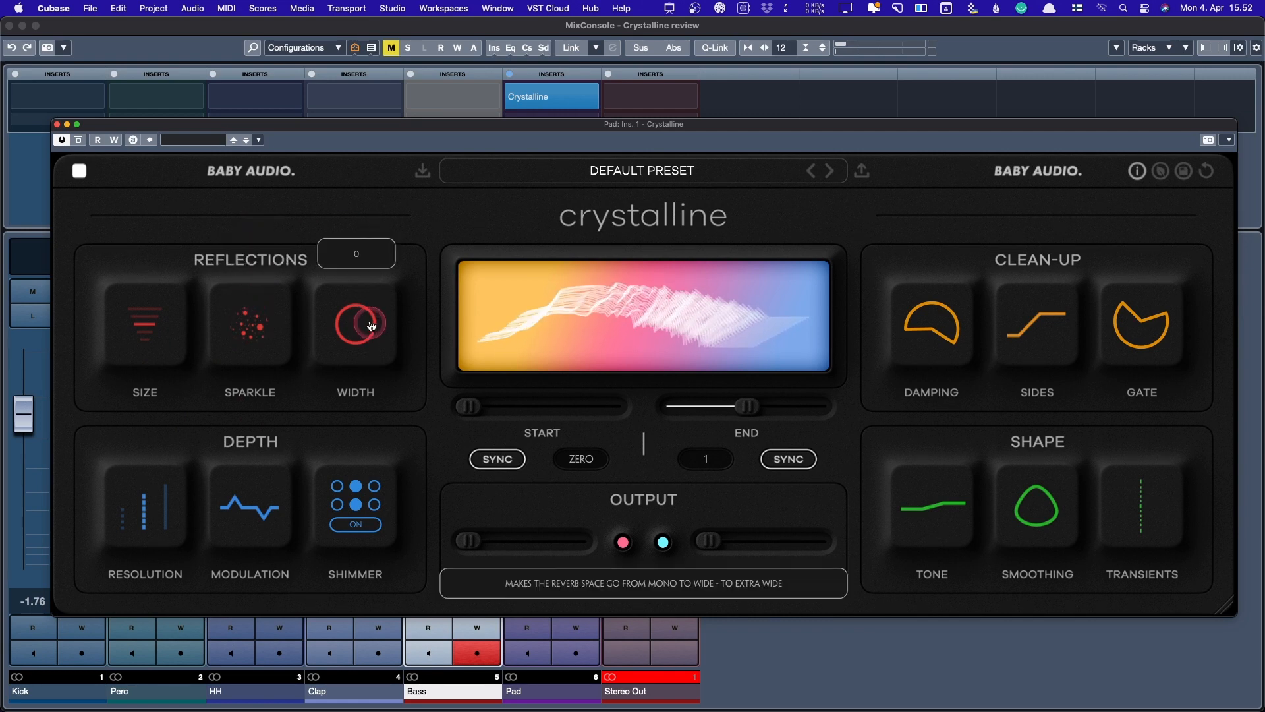
{"action": "left_click_drag", "start_coordinate": [371, 325], "coordinate": [362, 469]}
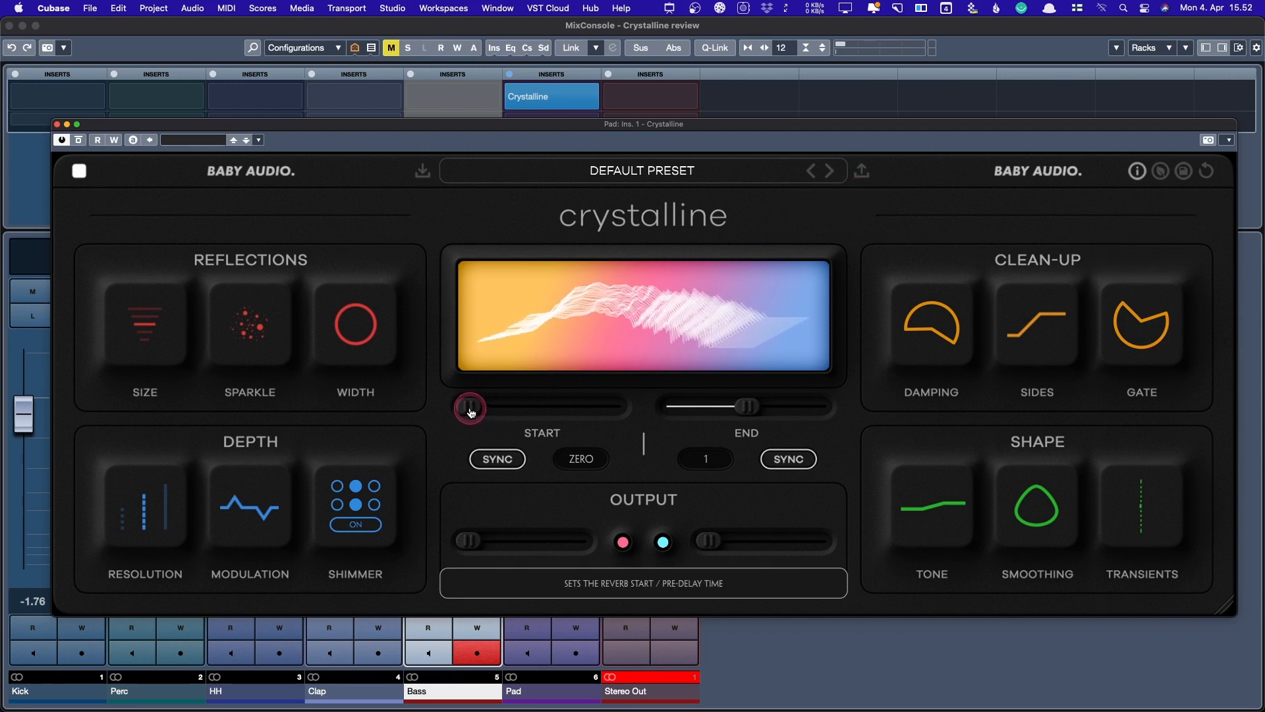
- Try a 1/4 start, a 1+1/8 end, and a longer millisecond pre-delay
{"action": "mouse_move", "coordinate": [471, 413]}
{"action": "left_mouse_down"}
{"action": "mouse_move", "coordinate": [519, 416]}
{"action": "mouse_move", "coordinate": [461, 413]}
{"action": "left_mouse_up"}
{"action": "left_click_drag", "start_coordinate": [743, 424], "coordinate": [827, 412]}
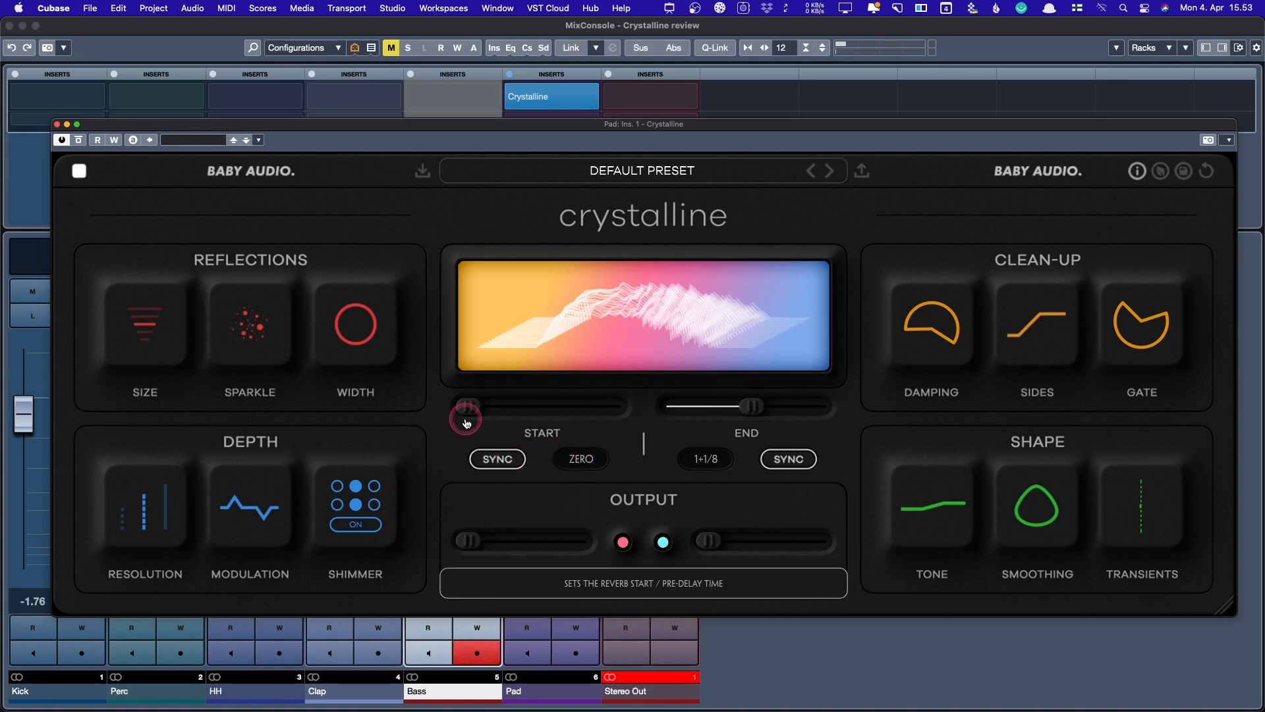
{"action": "left_click", "coordinate": [499, 455]}
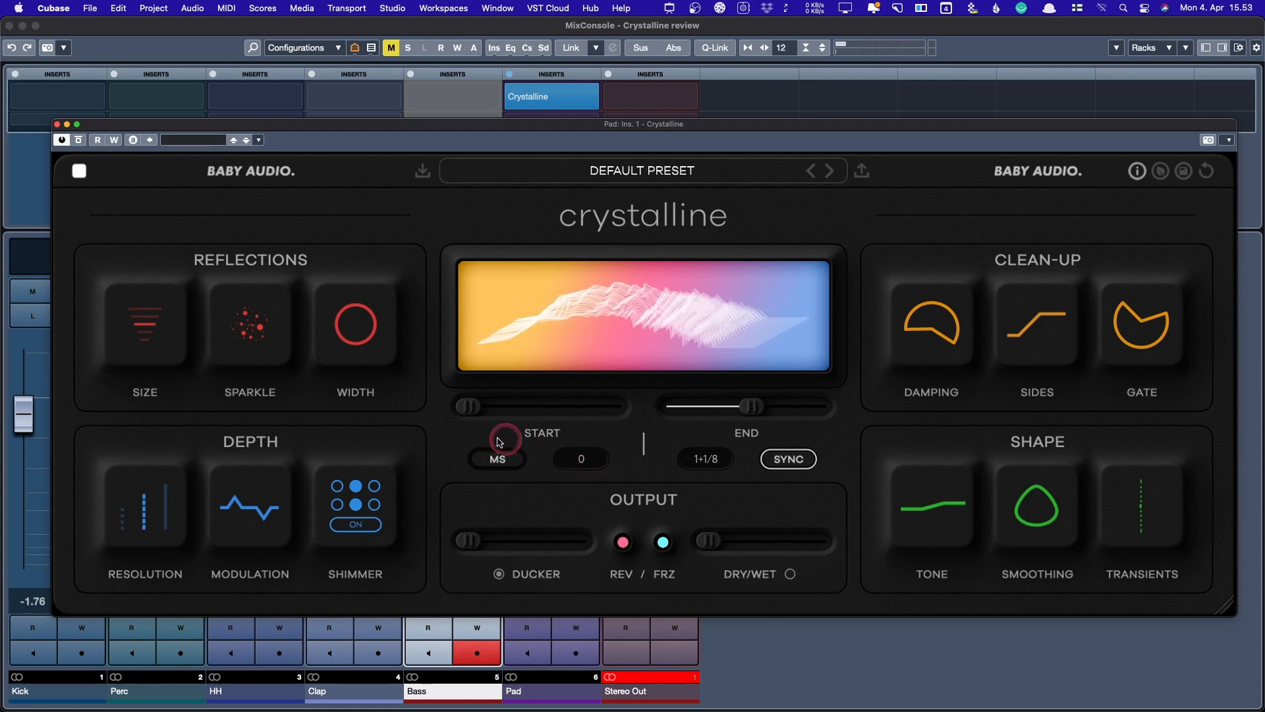
{"action": "mouse_move", "coordinate": [487, 413]}
{"action": "left_mouse_down"}
{"action": "mouse_move", "coordinate": [478, 407]}
{"action": "mouse_move", "coordinate": [529, 421]}
{"action": "mouse_move", "coordinate": [475, 410]}
{"action": "mouse_move", "coordinate": [499, 407]}
{"action": "left_mouse_up"}
- Return the pre-delay to synced timing at zero and shorten the decay end to 1
{"action": "left_click", "coordinate": [497, 458]}
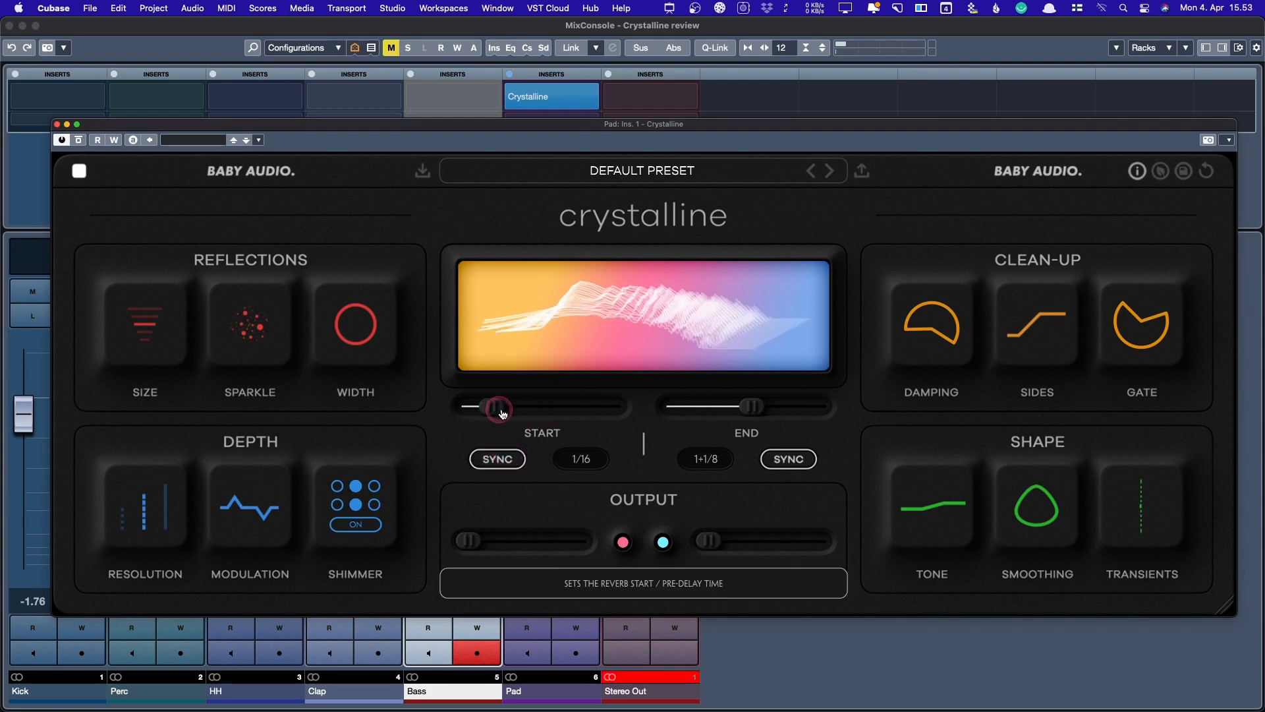
{"action": "left_click_drag", "start_coordinate": [751, 406], "coordinate": [776, 412]}
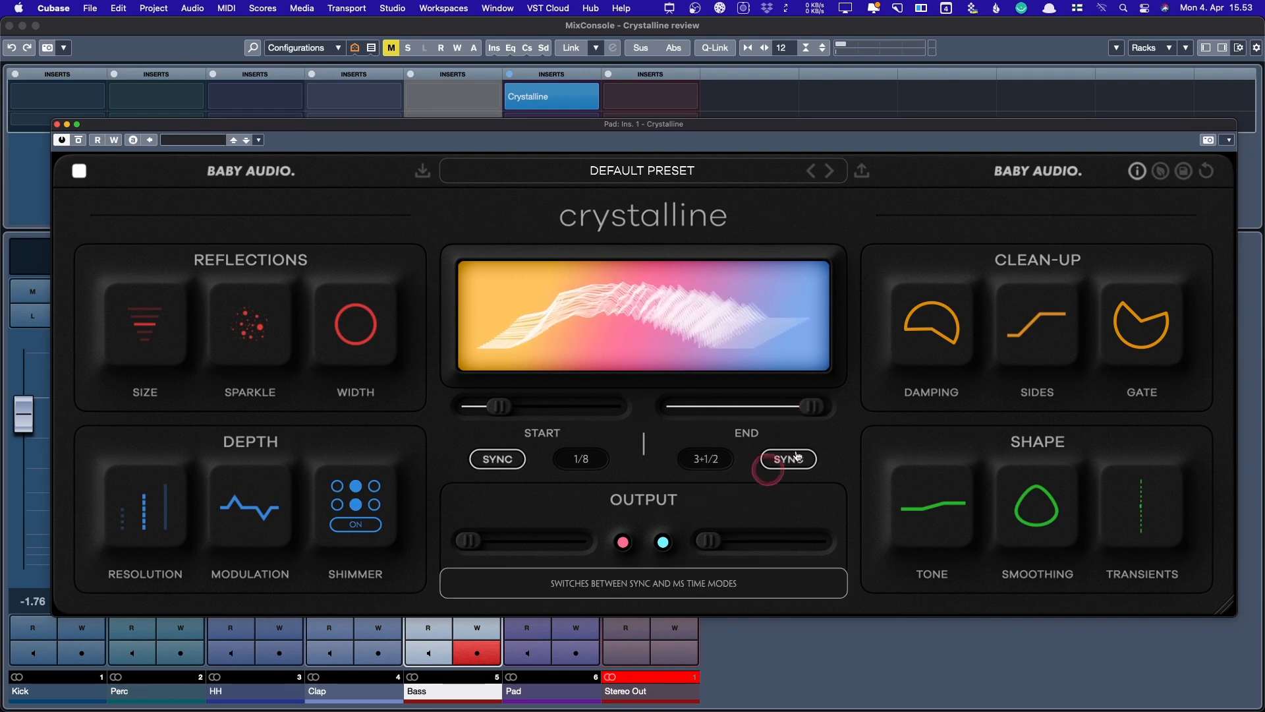
{"action": "mouse_move", "coordinate": [499, 407]}
{"action": "left_mouse_down"}
{"action": "mouse_move", "coordinate": [556, 401]}
{"action": "mouse_move", "coordinate": [509, 404]}
{"action": "left_mouse_up"}
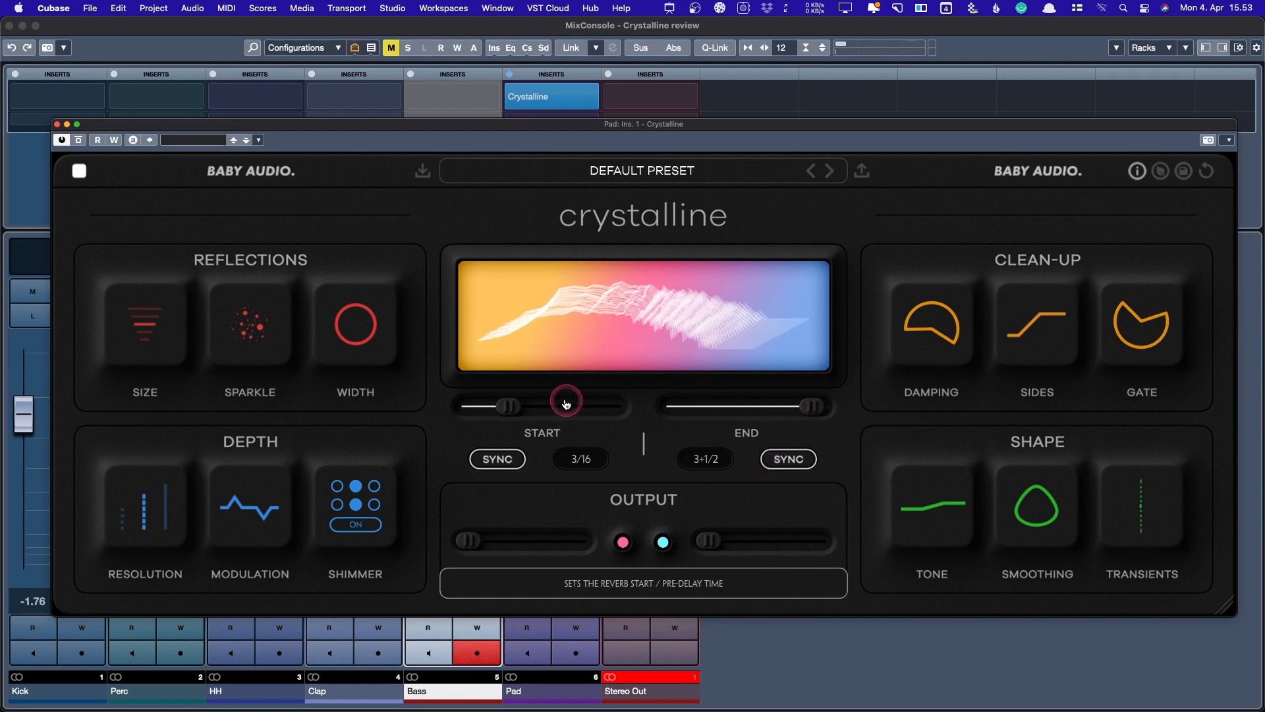
{"action": "left_click_drag", "start_coordinate": [565, 404], "coordinate": [448, 404]}
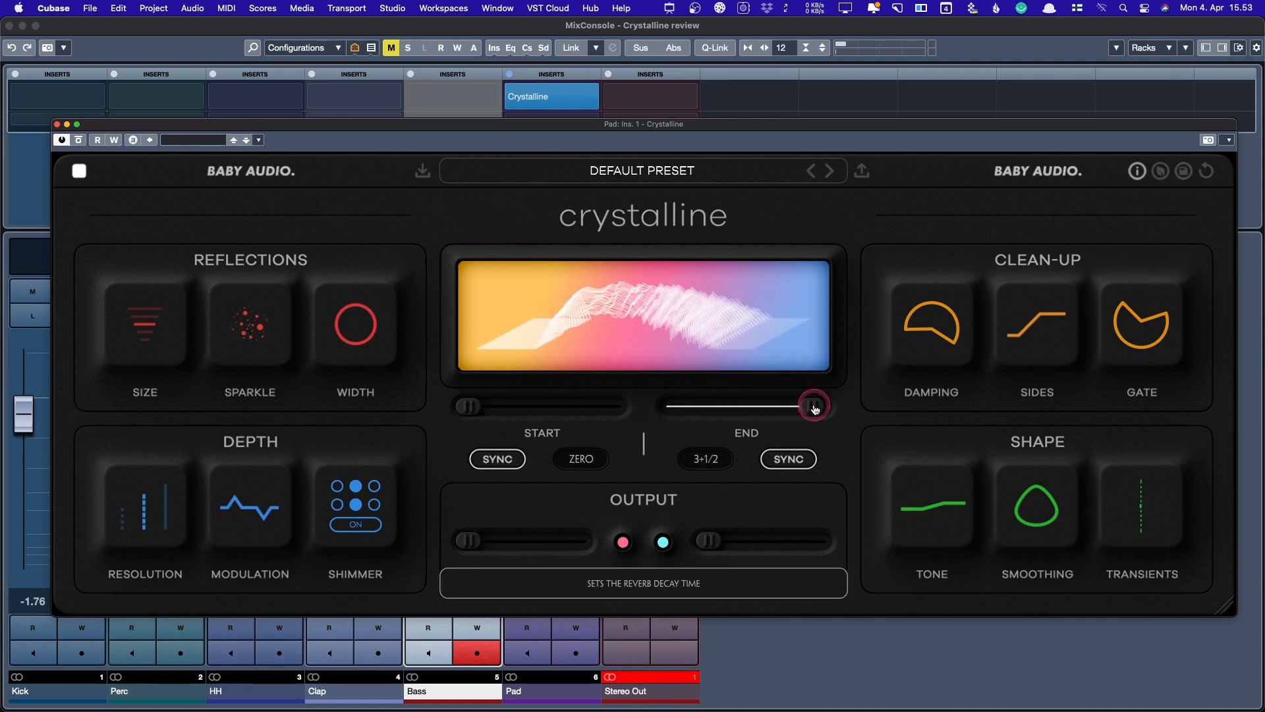
{"action": "left_click_drag", "start_coordinate": [815, 408], "coordinate": [746, 410]}
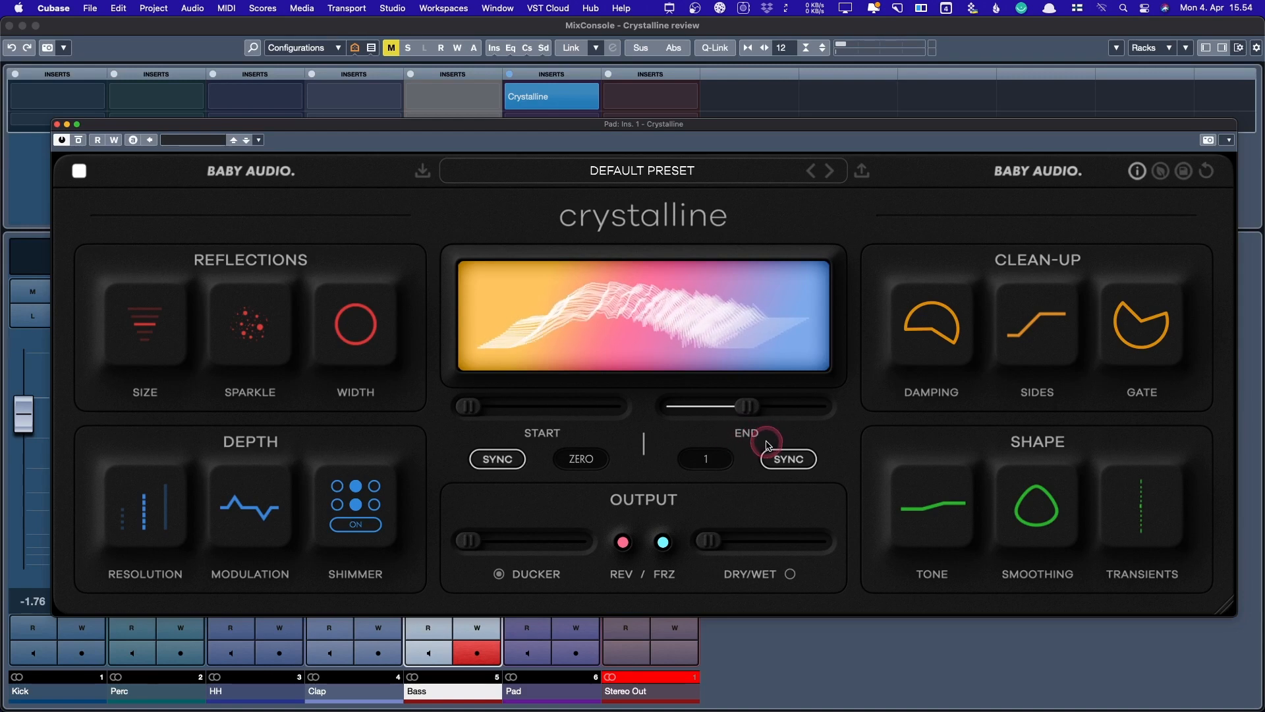
{"action": "mouse_move", "coordinate": [920, 327]}
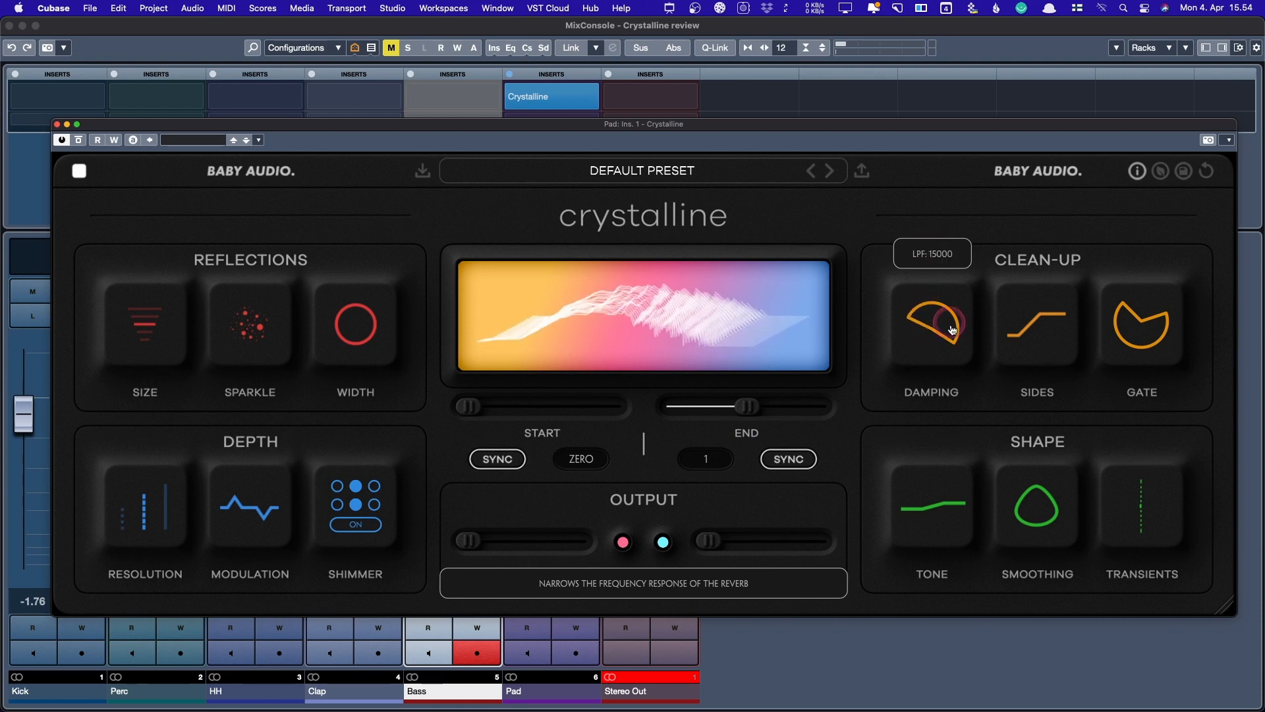
- Reshape the Clean-Up damping curve, opening the low-pass up to 20000
{"action": "mouse_move", "coordinate": [957, 332]}
{"action": "left_mouse_down"}
{"action": "mouse_move", "coordinate": [920, 334]}
{"action": "mouse_move", "coordinate": [921, 415]}
{"action": "mouse_move", "coordinate": [976, 345]}
{"action": "left_mouse_up"}
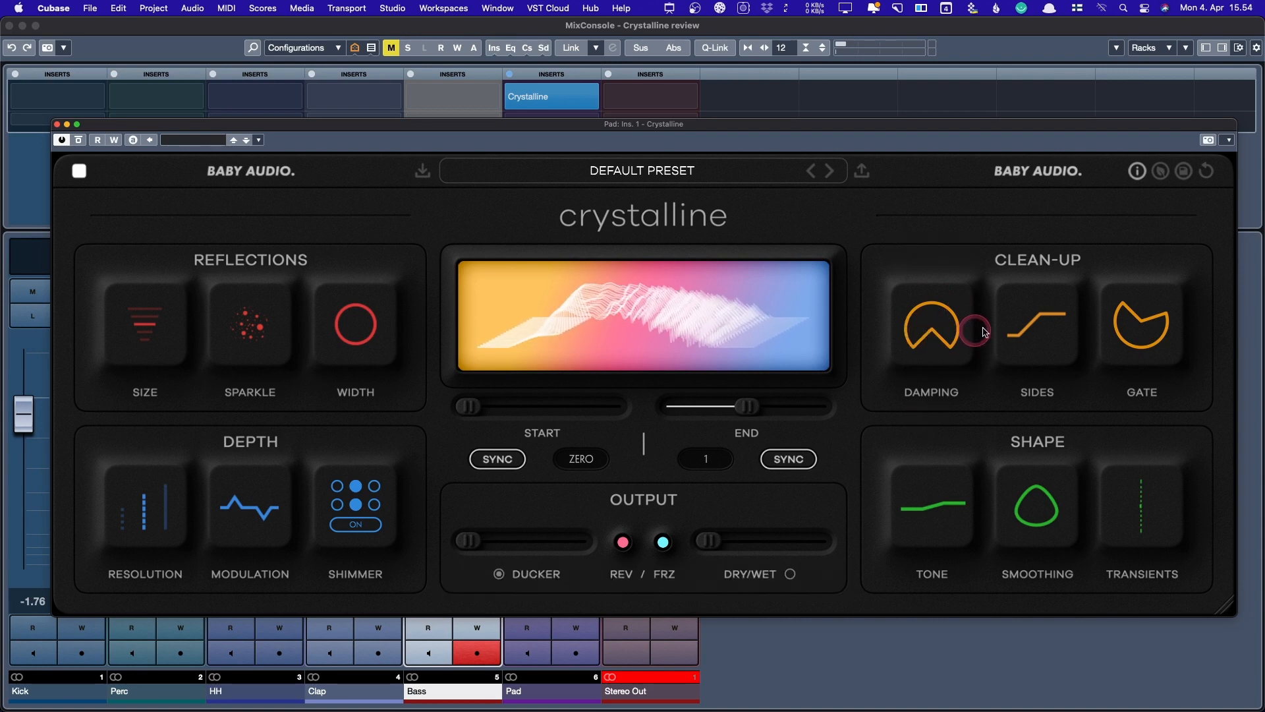
{"action": "mouse_move", "coordinate": [1011, 330]}
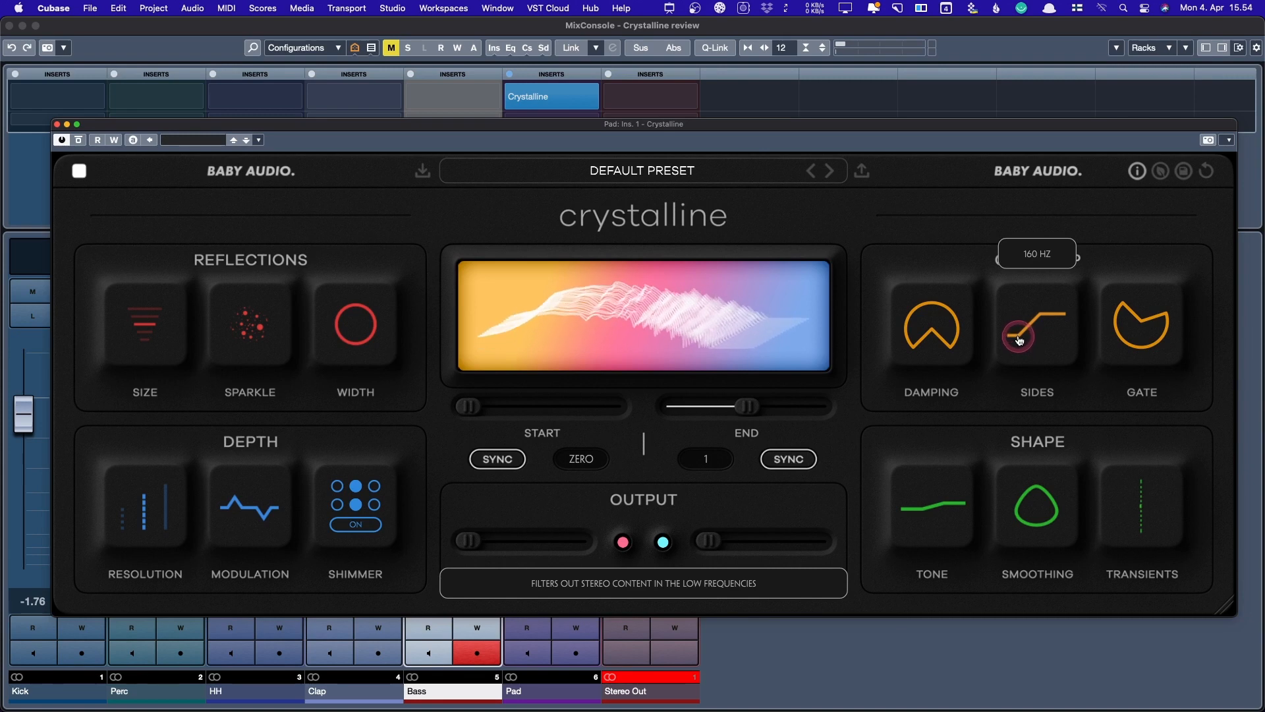
- Lower the Sides low-frequency cutoff and raise the gate threshold to -32 dB
{"action": "left_click_drag", "start_coordinate": [1022, 337], "coordinate": [1029, 362]}
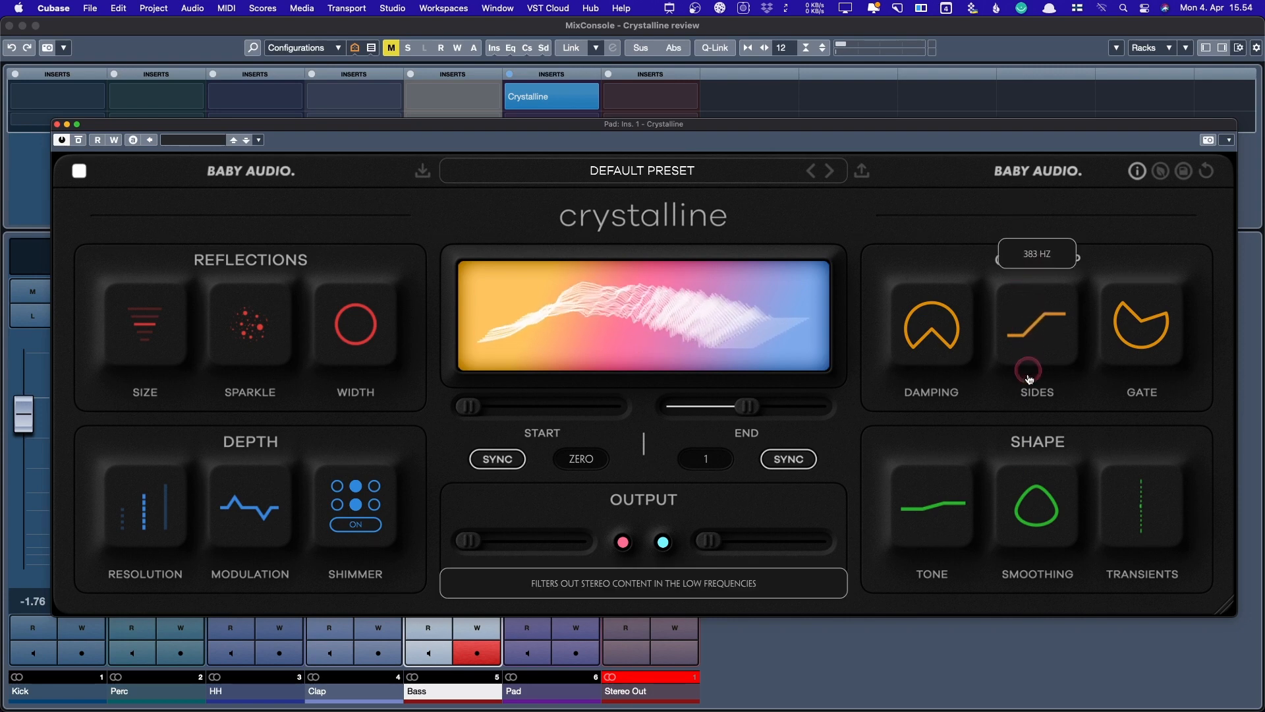
{"action": "mouse_move", "coordinate": [1125, 319]}
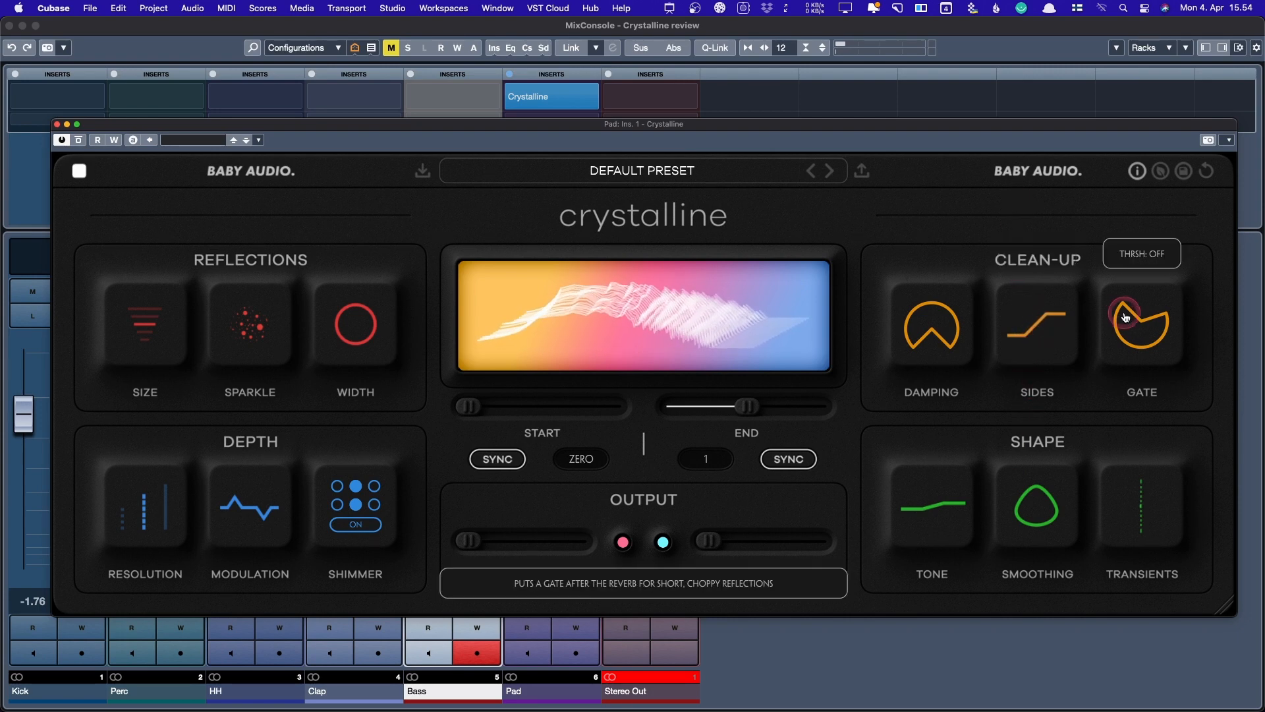
{"action": "left_click_drag", "start_coordinate": [1127, 319], "coordinate": [1095, 220]}
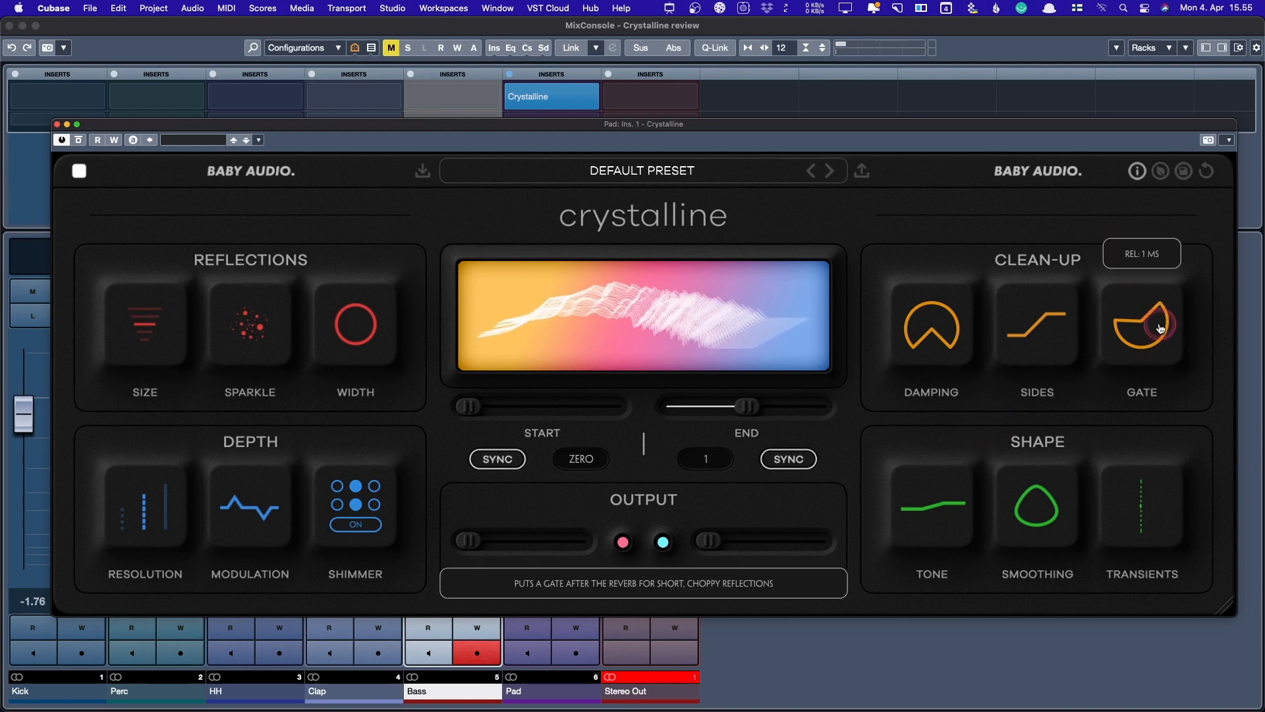
- Try the lowest, middle and Basic Resolution settings before ending on Pristine
{"action": "mouse_move", "coordinate": [124, 520]}
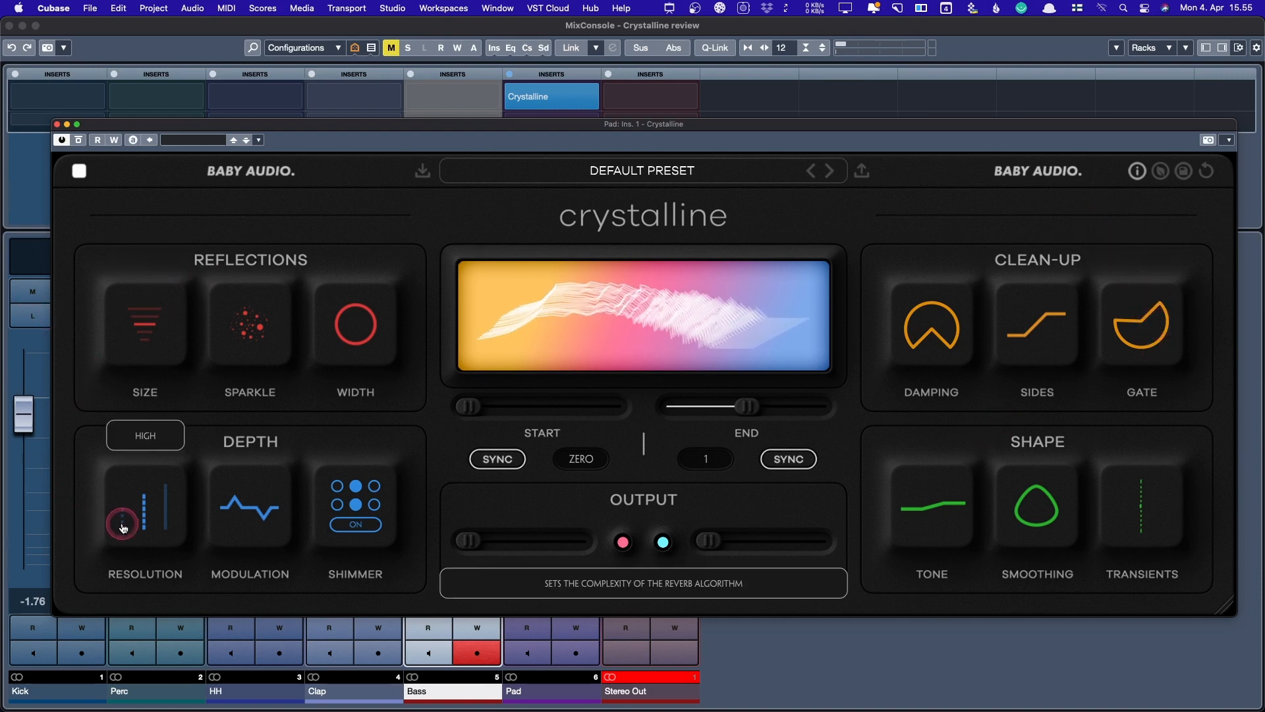
{"action": "left_click_drag", "start_coordinate": [124, 527], "coordinate": [169, 523]}
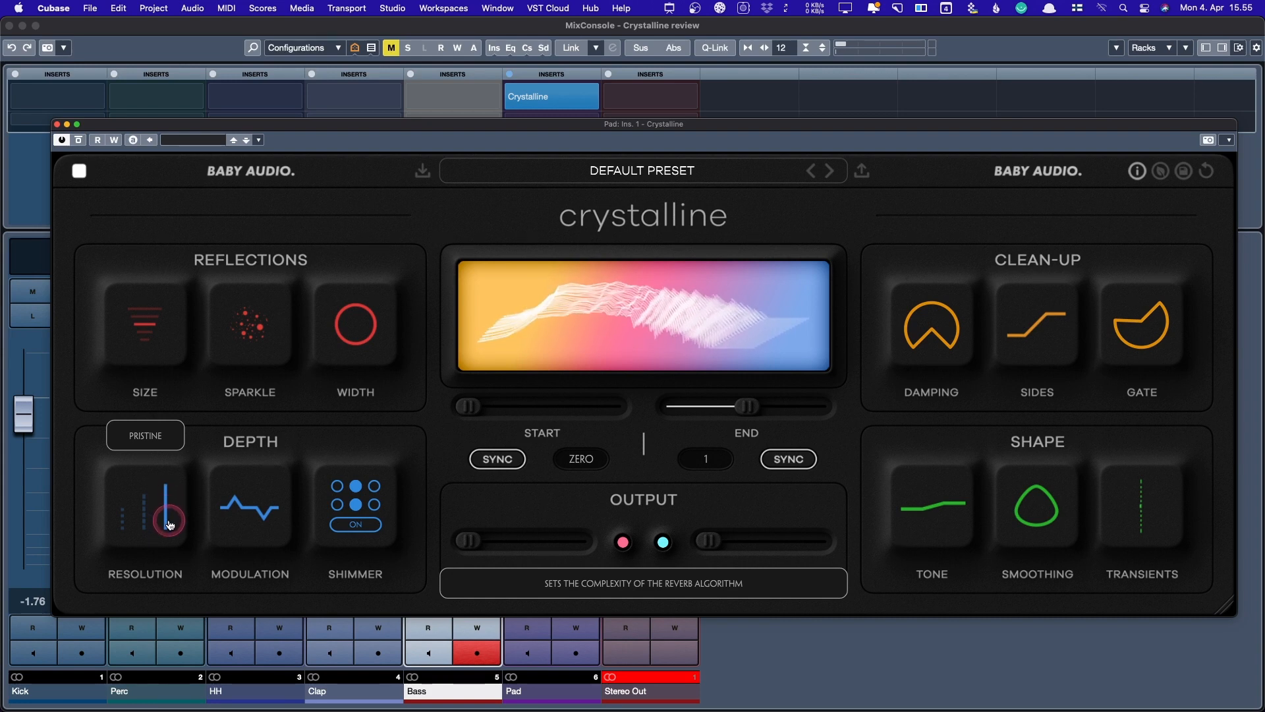
{"action": "left_click", "coordinate": [119, 529]}
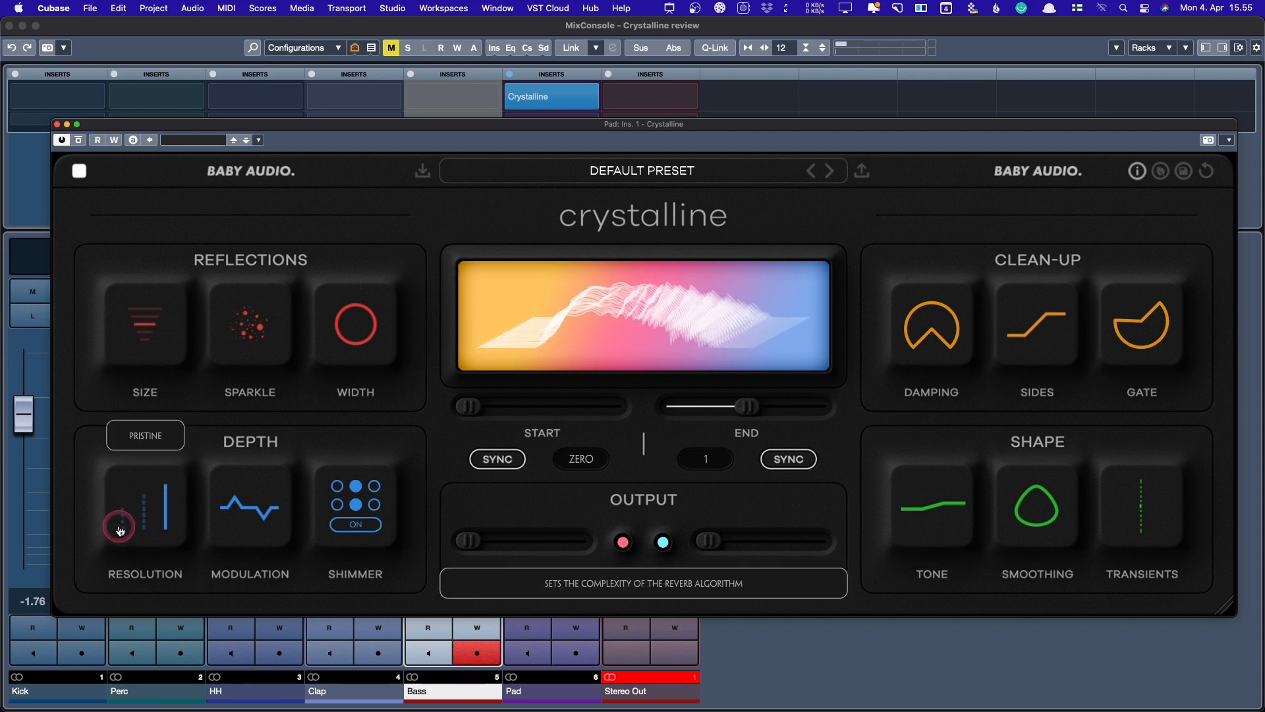
{"action": "left_click", "coordinate": [139, 527]}
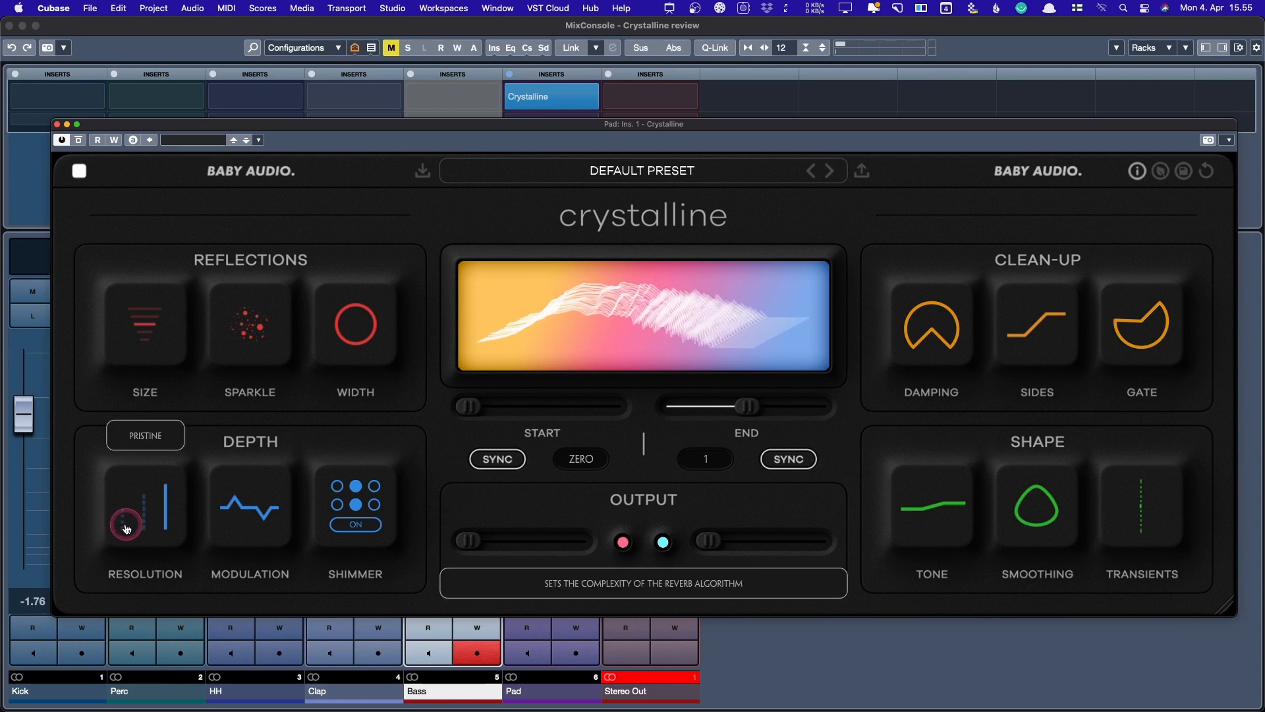
{"action": "left_click", "coordinate": [126, 527]}
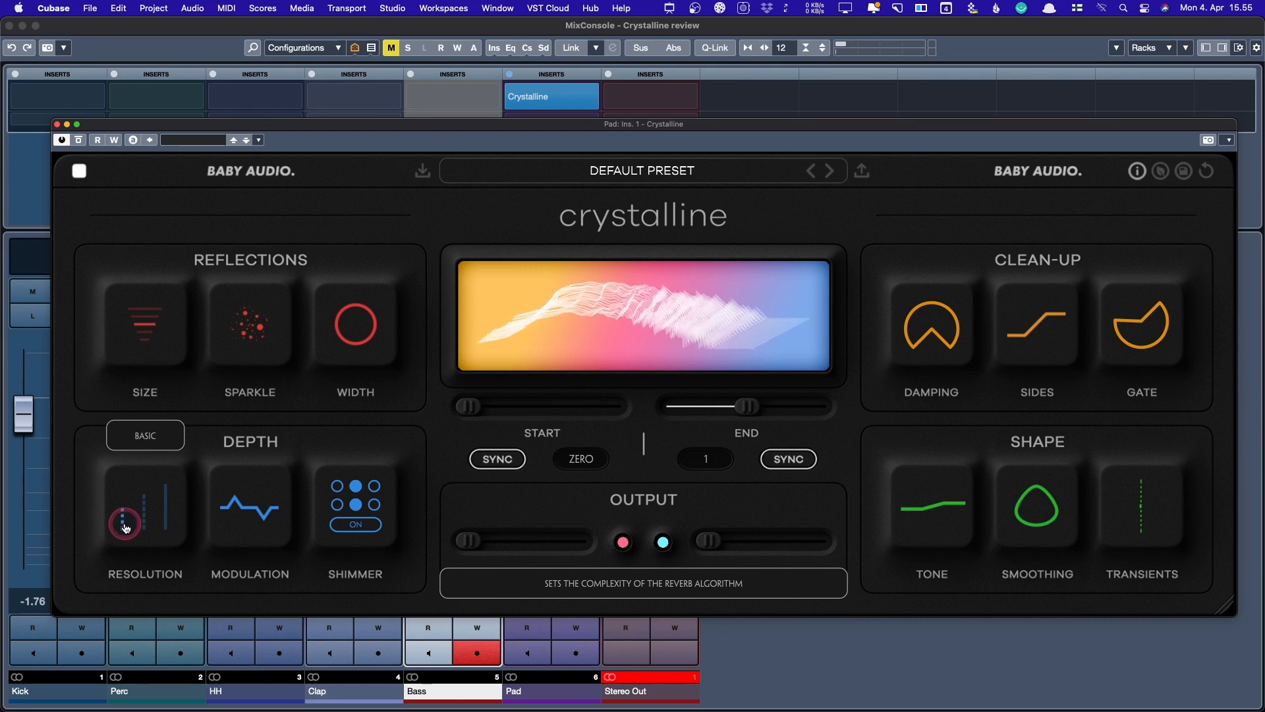
{"action": "left_click", "coordinate": [122, 515]}
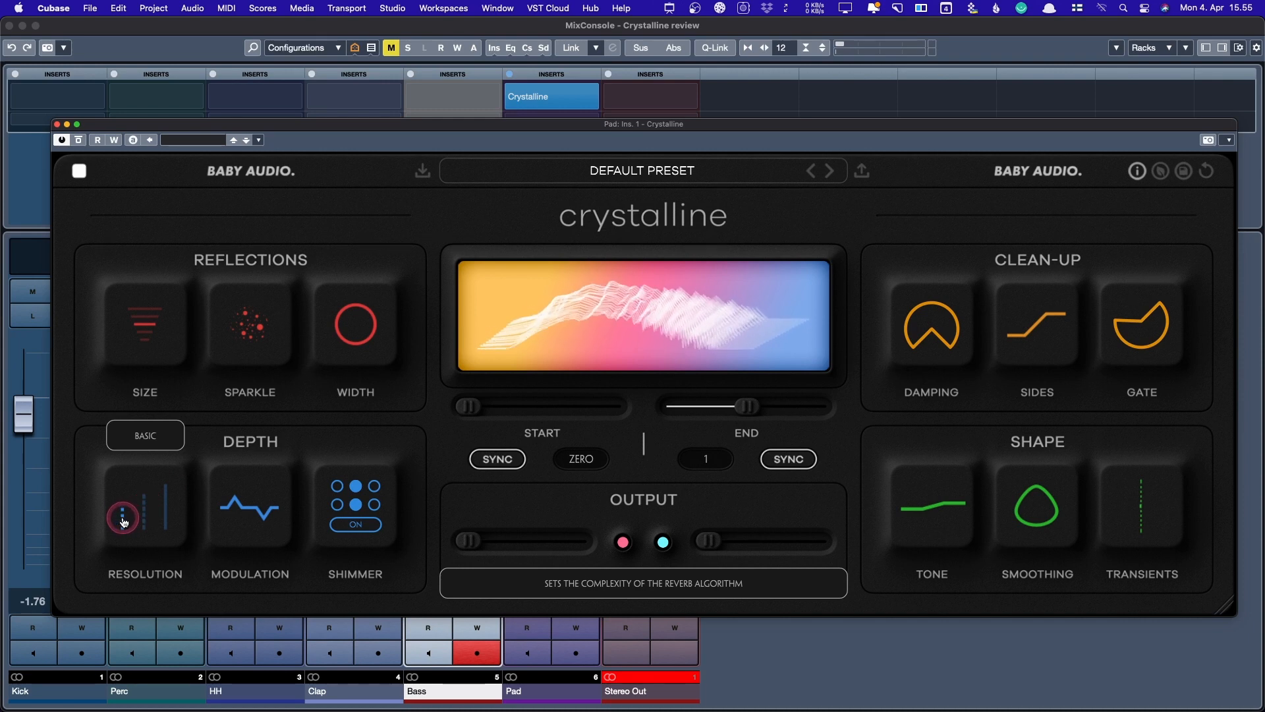
{"action": "left_click", "coordinate": [168, 517]}
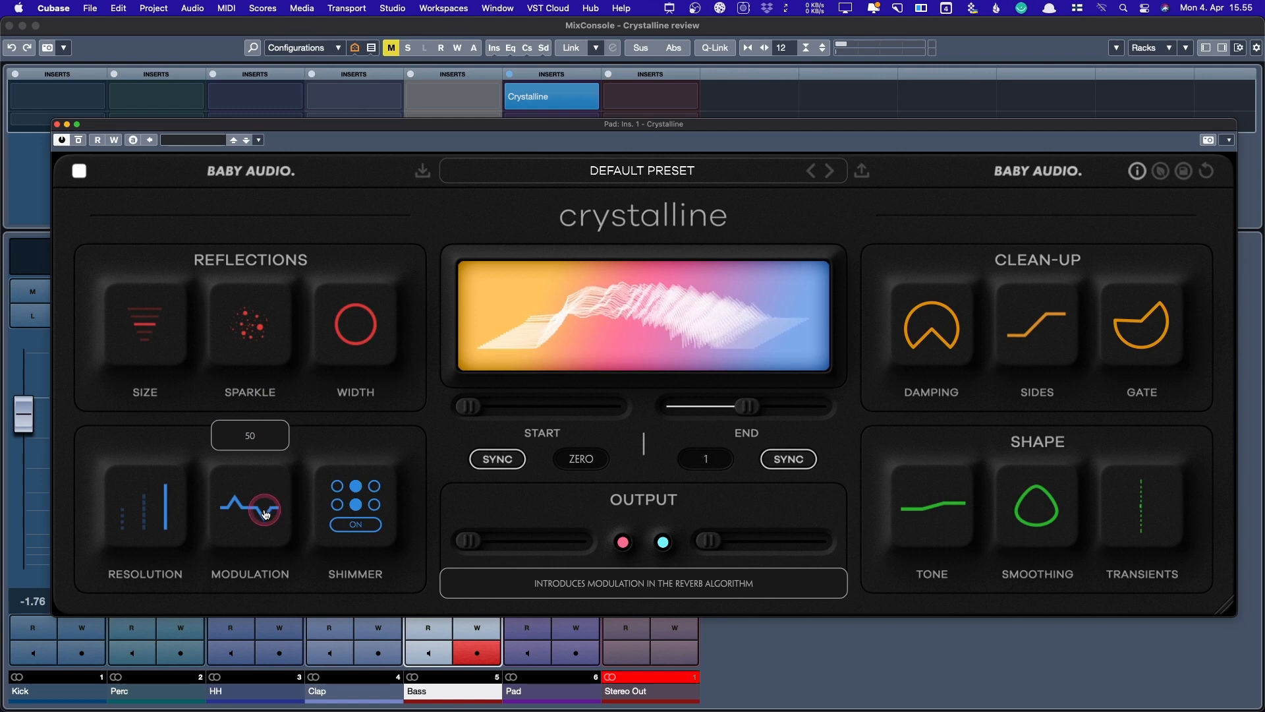
- Bring the Depth Modulation knob down from 50 to 46
{"action": "mouse_move", "coordinate": [261, 512]}
{"action": "left_mouse_down"}
{"action": "mouse_move", "coordinate": [253, 551]}
{"action": "mouse_move", "coordinate": [258, 507]}
{"action": "left_mouse_up"}
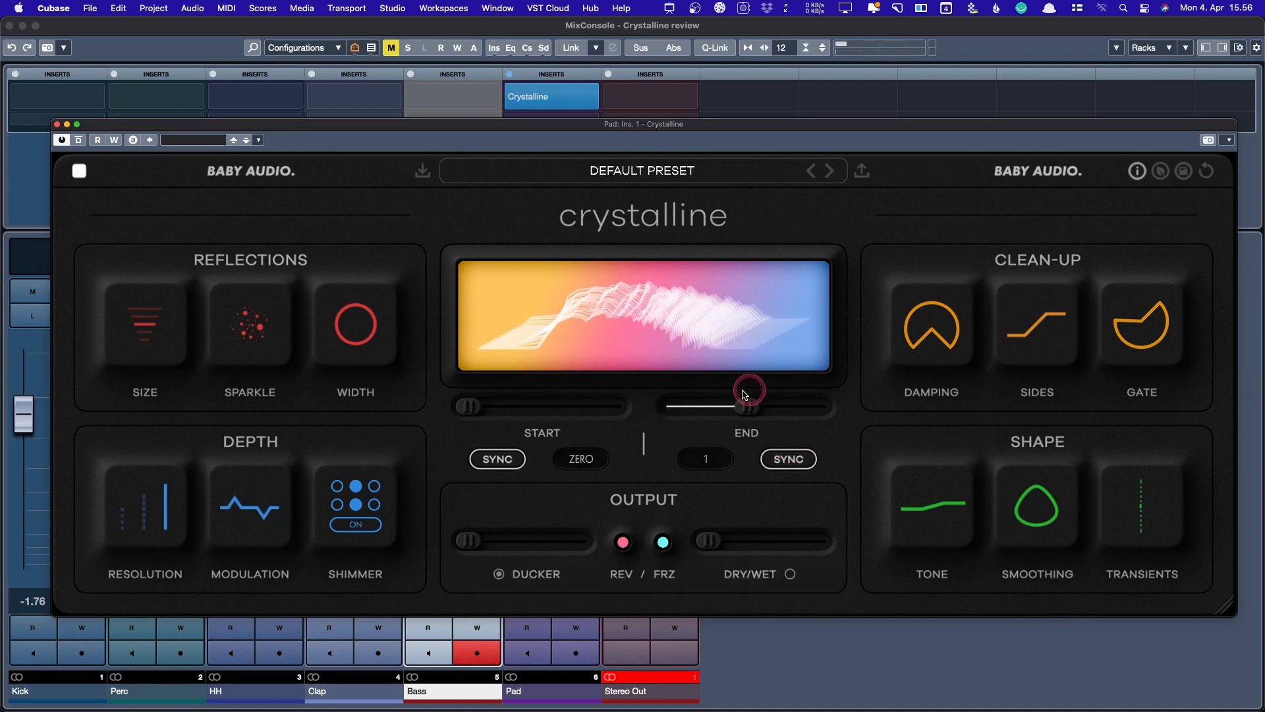
- Switch the decay End from synced to millisecond timing and set it to 10000 ms
{"action": "left_click_drag", "start_coordinate": [744, 398], "coordinate": [902, 405]}
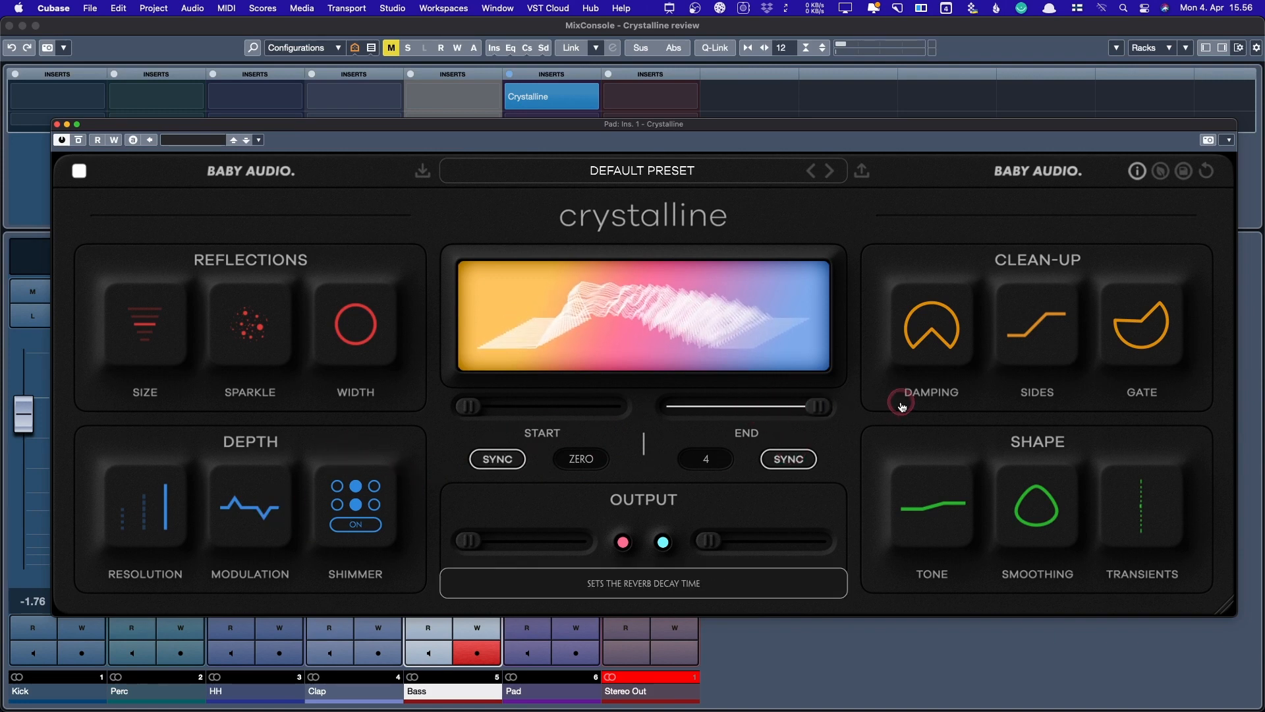
{"action": "left_click", "coordinate": [806, 450]}
{"action": "left_click_drag", "start_coordinate": [748, 409], "coordinate": [853, 410]}
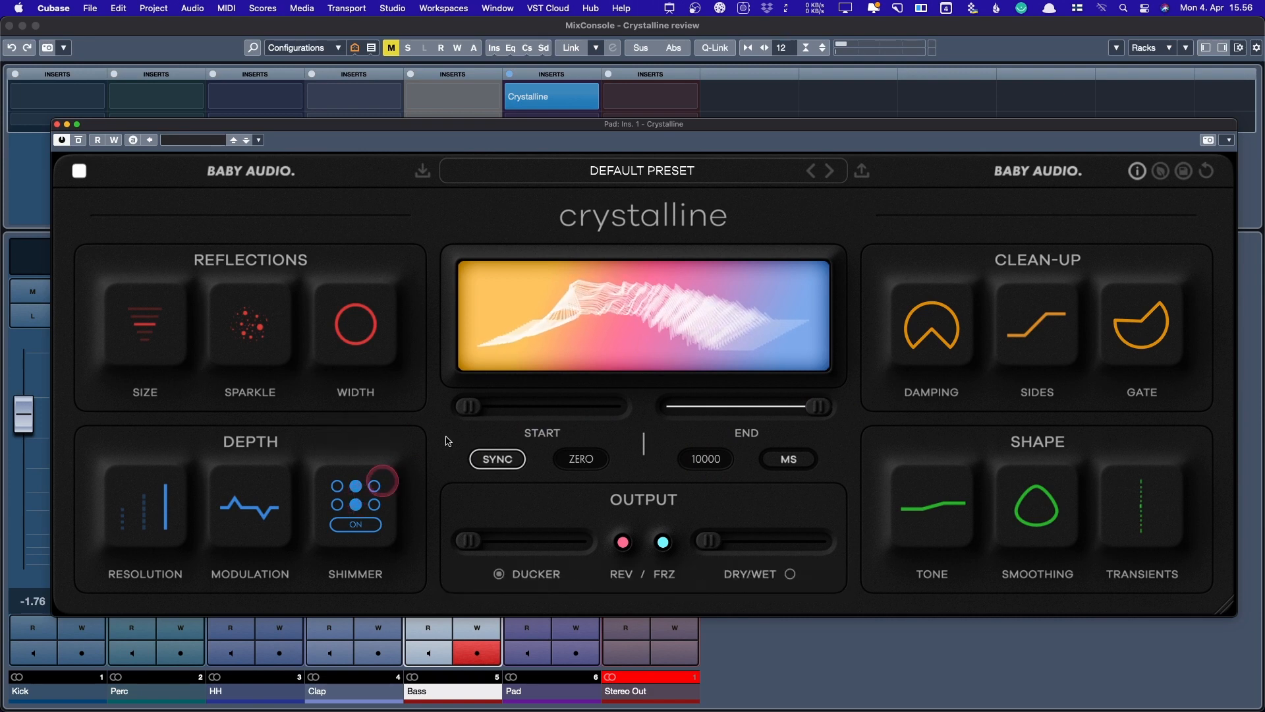
- Try 4X and 4 kHz shimmer, finishing with 6X amount at 8 kHz
{"action": "left_click", "coordinate": [337, 505]}
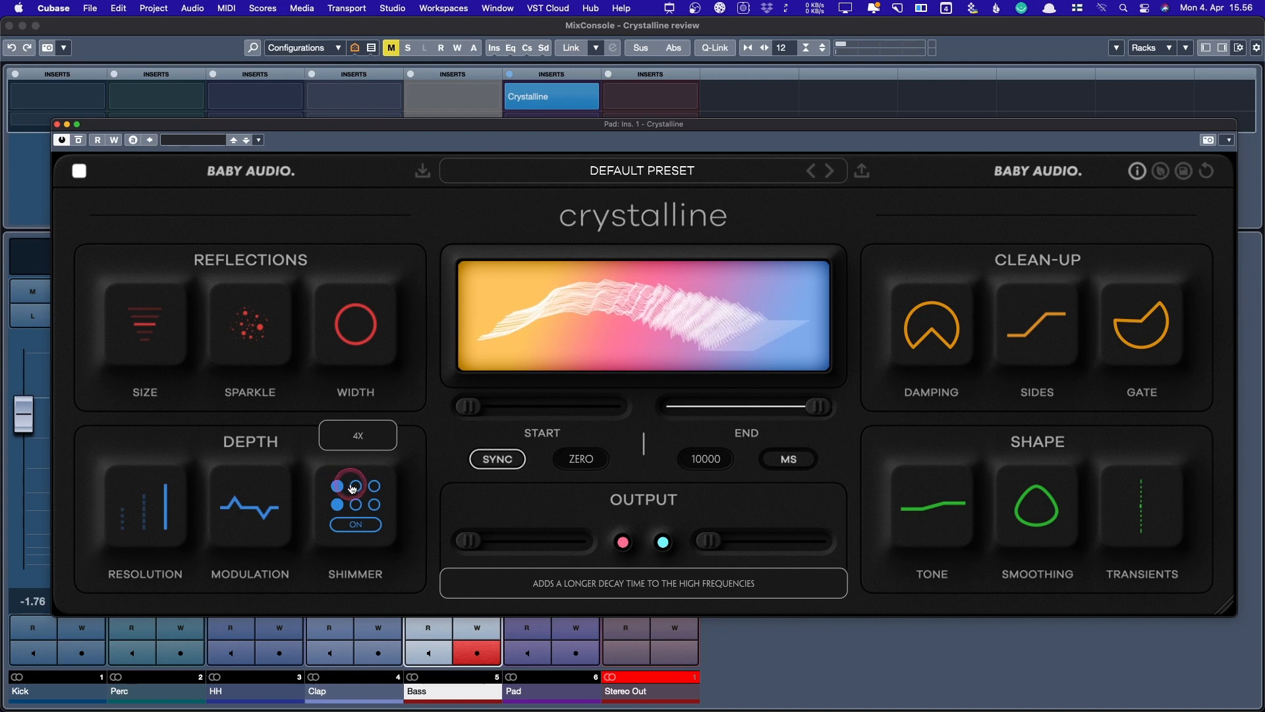
{"action": "left_click", "coordinate": [354, 487]}
{"action": "left_click", "coordinate": [374, 486]}
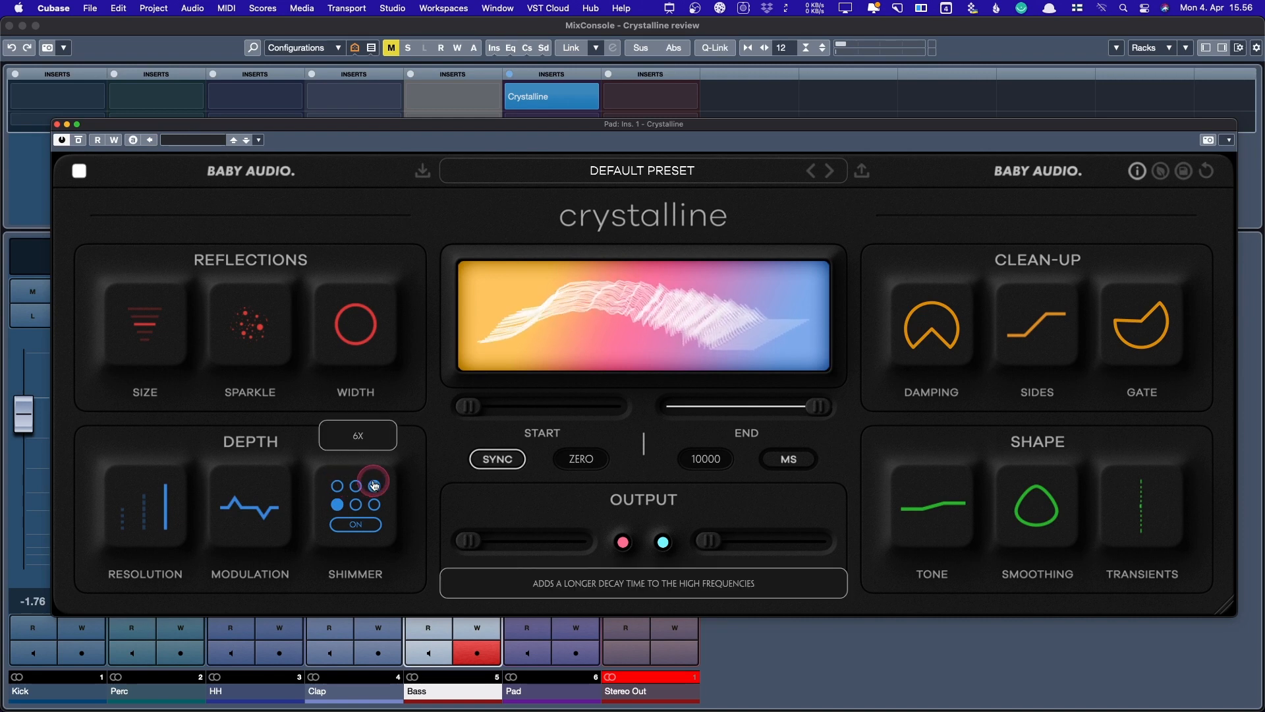
{"action": "left_click", "coordinate": [356, 505]}
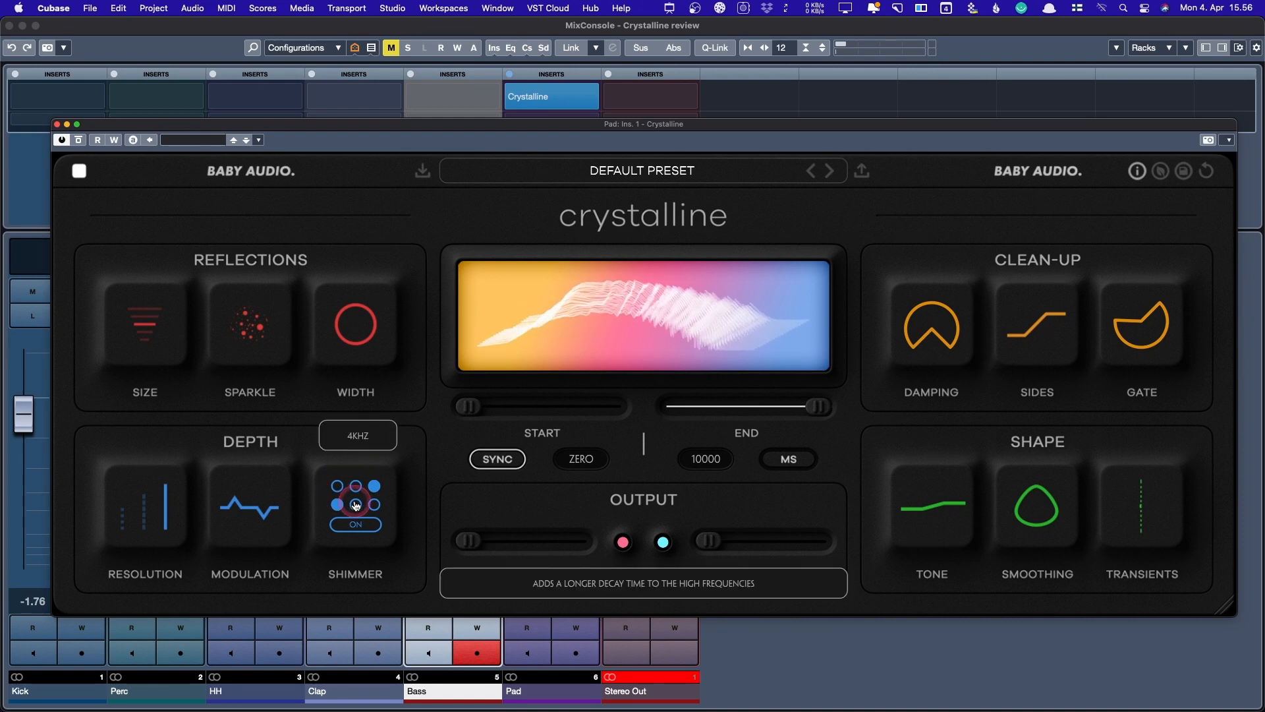
{"action": "left_click", "coordinate": [375, 505]}
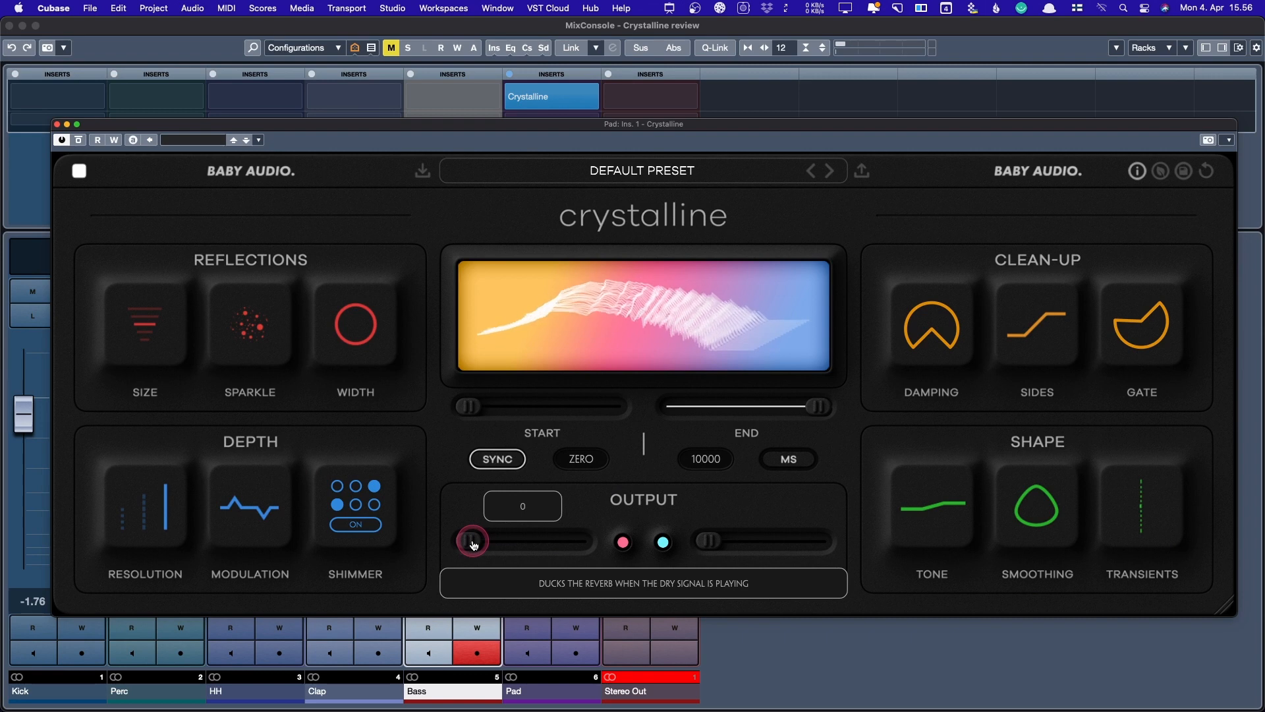
- Set the Pad reverb's output ducking amount to about 35
{"action": "mouse_move", "coordinate": [471, 540]}
{"action": "left_mouse_down"}
{"action": "mouse_move", "coordinate": [498, 541]}
{"action": "mouse_move", "coordinate": [470, 540]}
{"action": "left_mouse_up"}
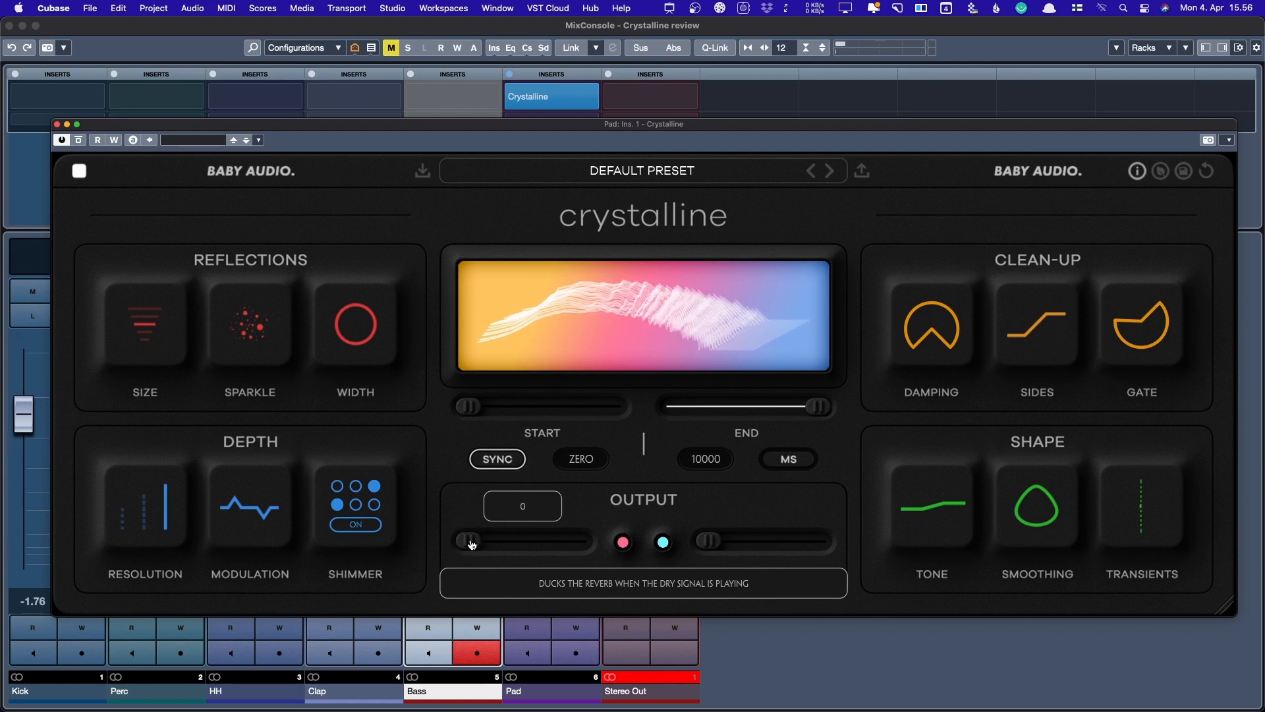
{"action": "left_click_drag", "start_coordinate": [471, 540], "coordinate": [519, 544]}
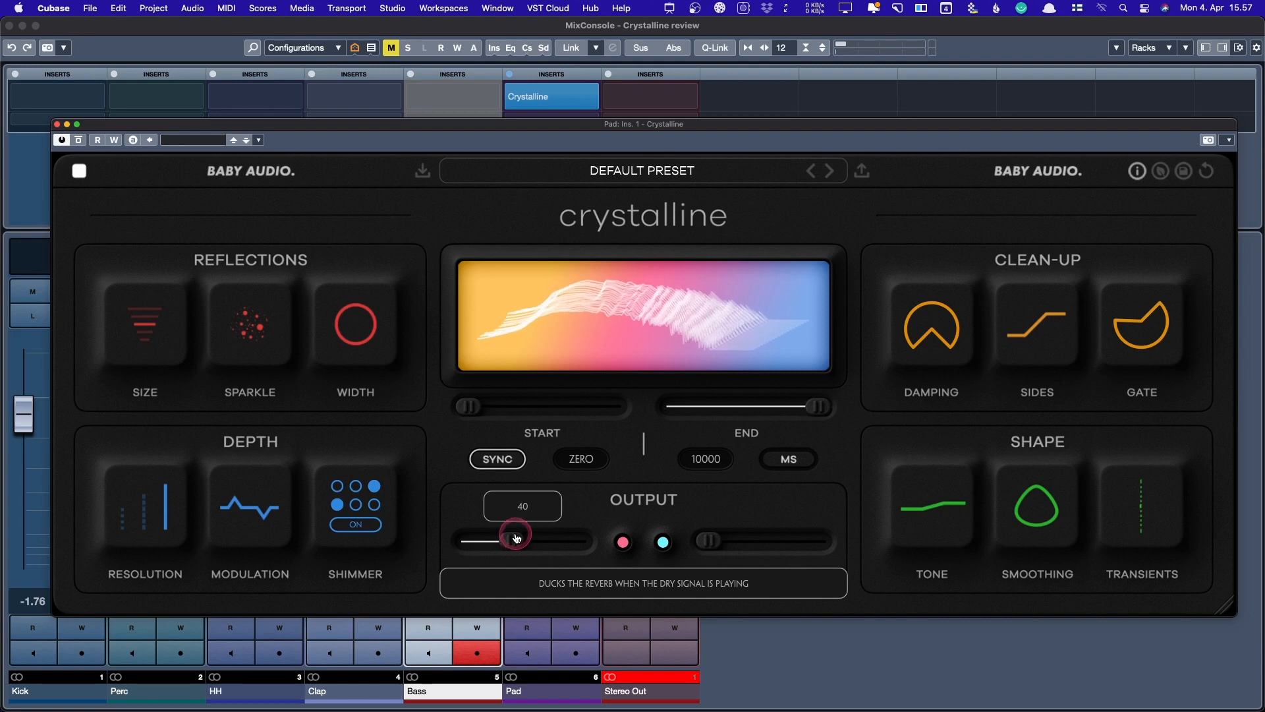
{"action": "mouse_move", "coordinate": [516, 539]}
{"action": "left_mouse_down"}
{"action": "mouse_move", "coordinate": [478, 539]}
{"action": "mouse_move", "coordinate": [544, 539]}
{"action": "mouse_move", "coordinate": [471, 540]}
{"action": "mouse_move", "coordinate": [523, 540]}
{"action": "mouse_move", "coordinate": [486, 539]}
{"action": "mouse_move", "coordinate": [512, 540]}
{"action": "left_mouse_up"}
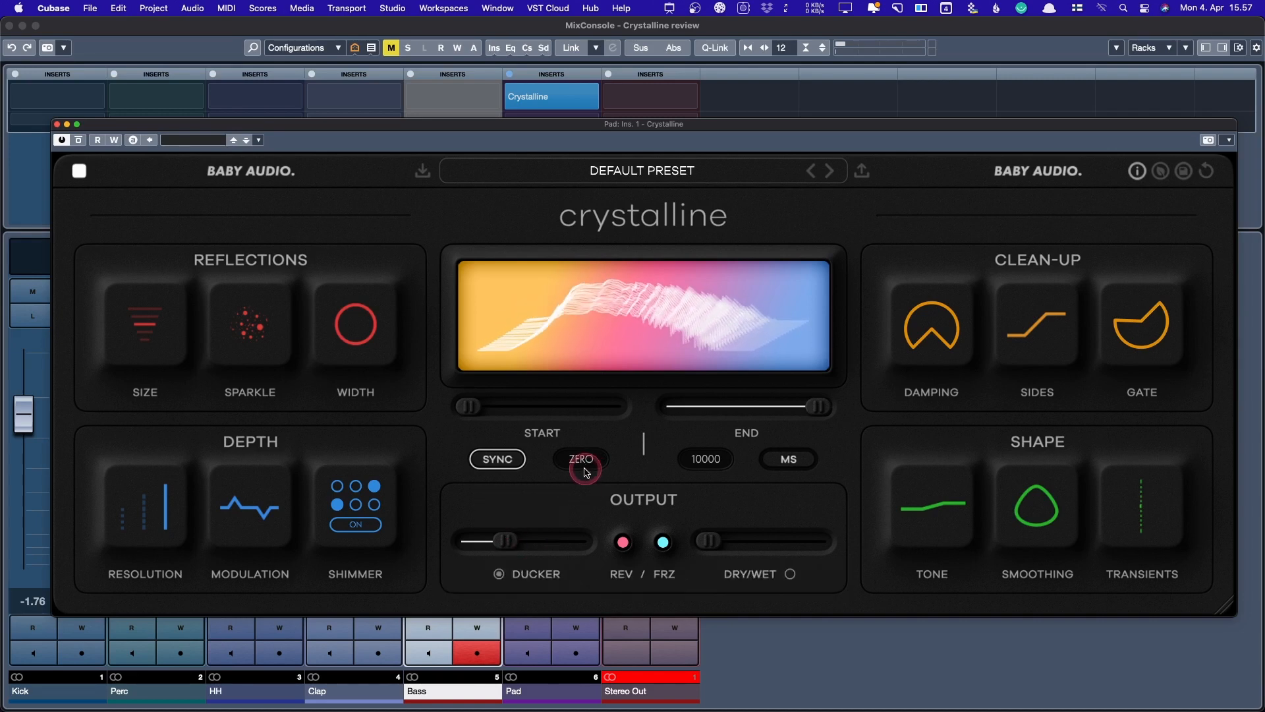
- Turn the ducker's Gentle release off and return to the main output controls
{"action": "left_click", "coordinate": [496, 573]}
{"action": "left_click", "coordinate": [498, 573]}
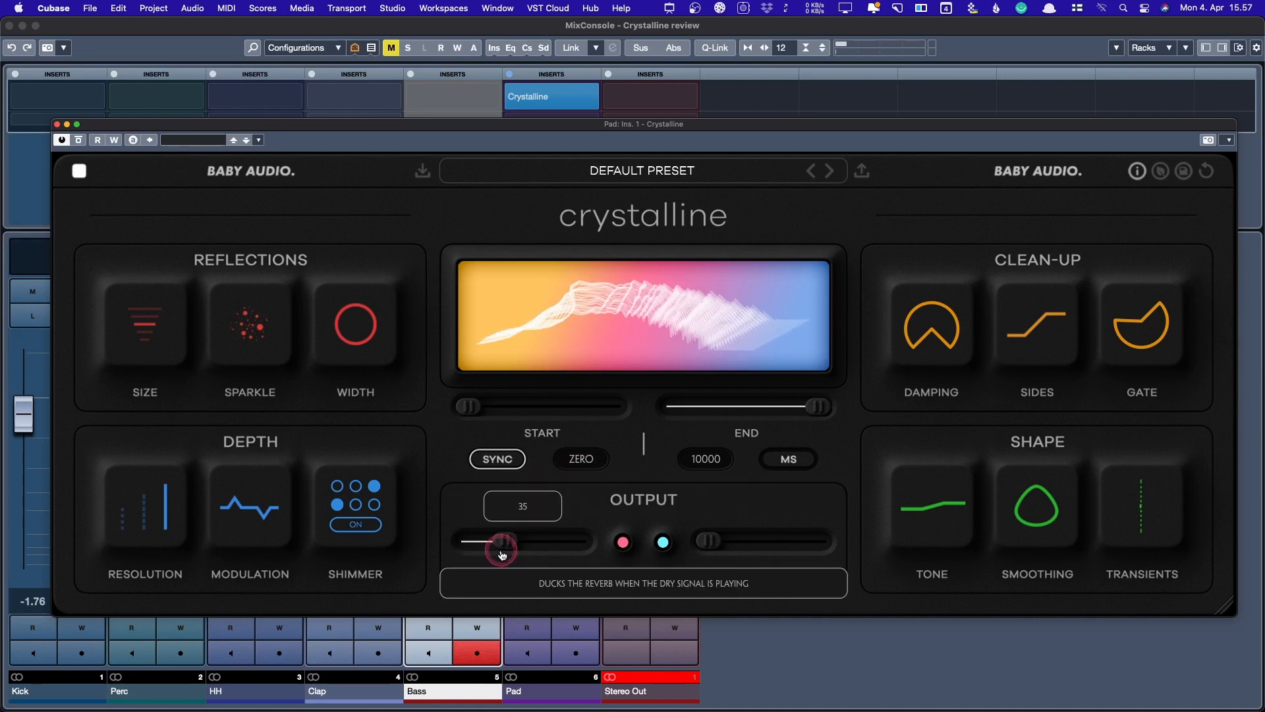
{"action": "left_click", "coordinate": [501, 573]}
{"action": "left_click", "coordinate": [499, 574]}
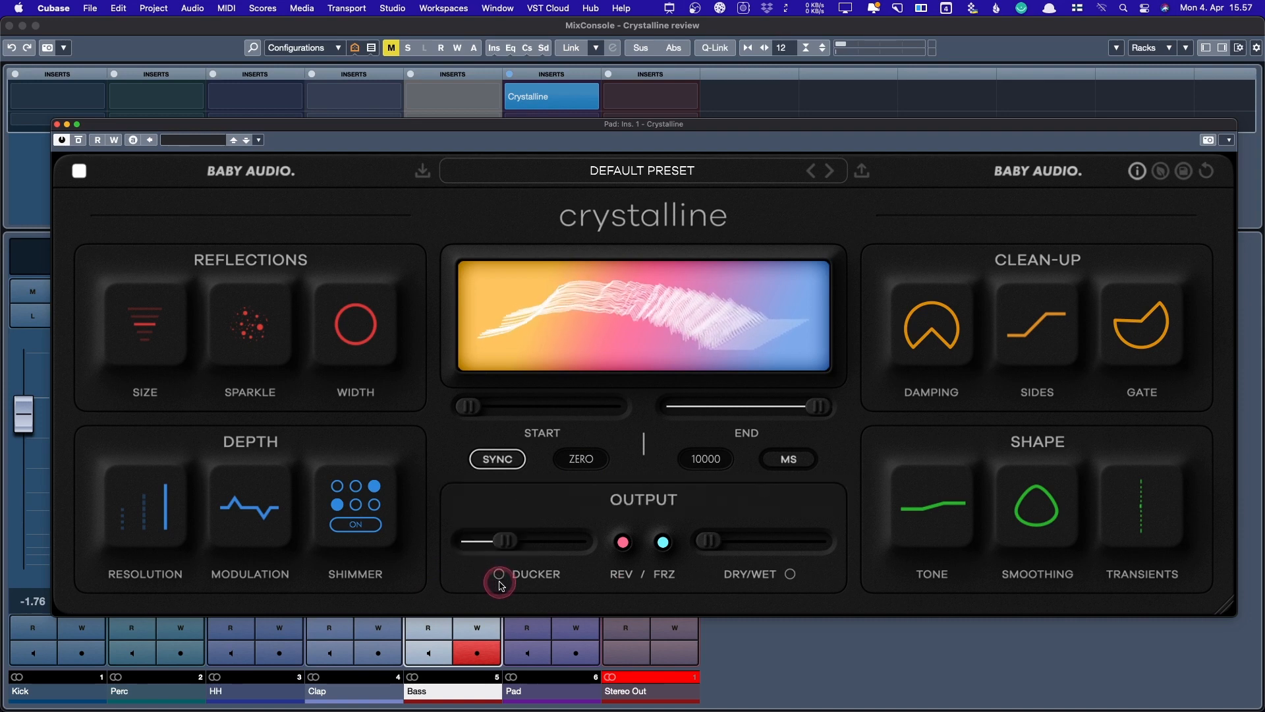
{"action": "left_click", "coordinate": [500, 574]}
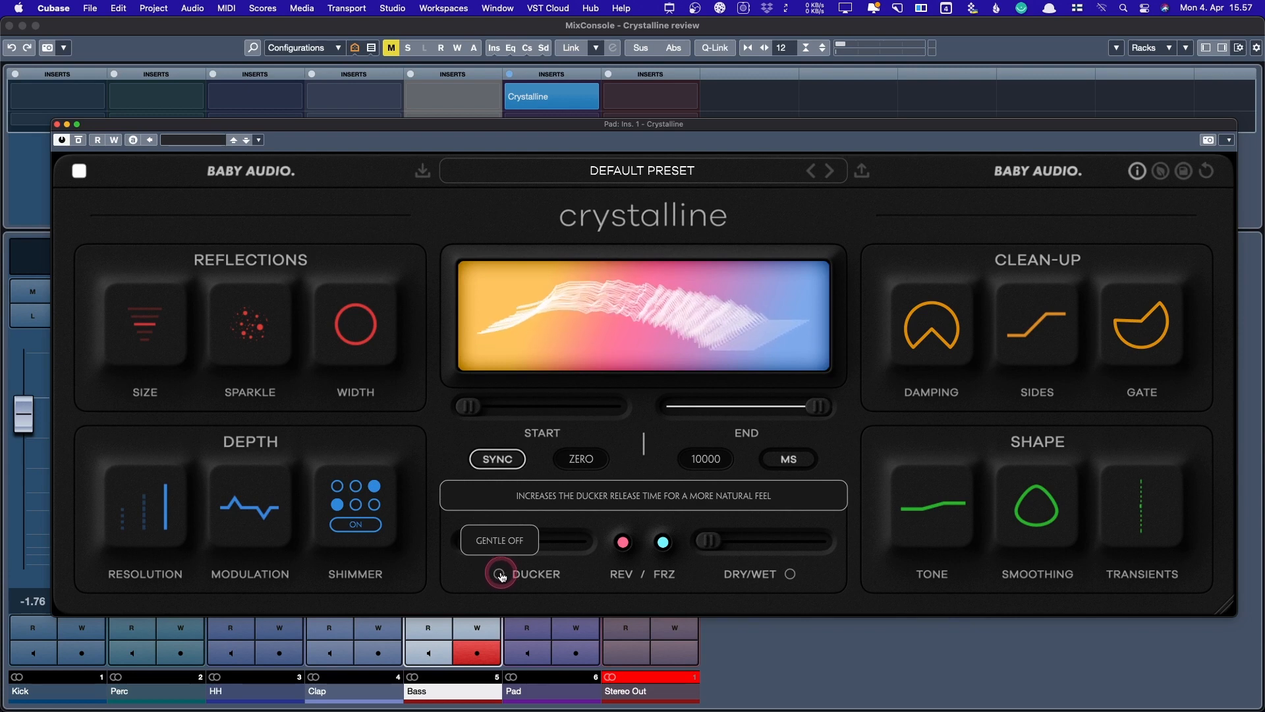
{"action": "left_click", "coordinate": [500, 575]}
{"action": "mouse_move", "coordinate": [510, 547]}
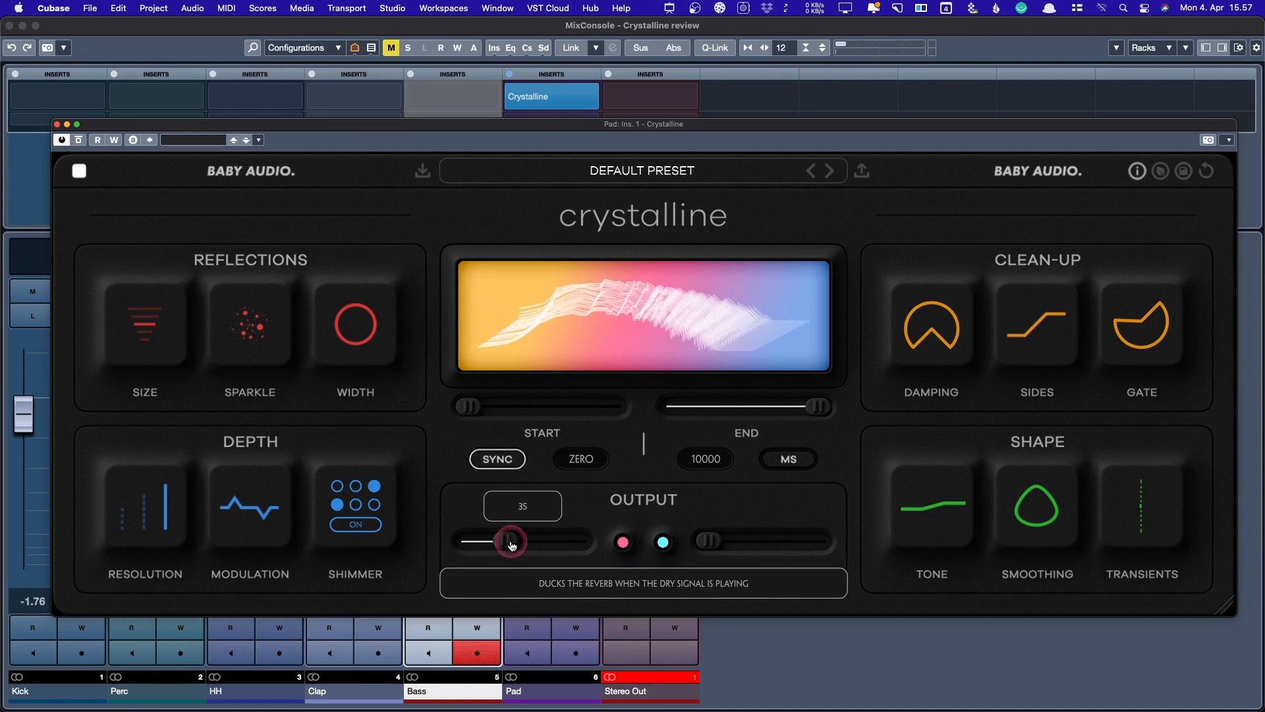
{"action": "left_click", "coordinate": [501, 575]}
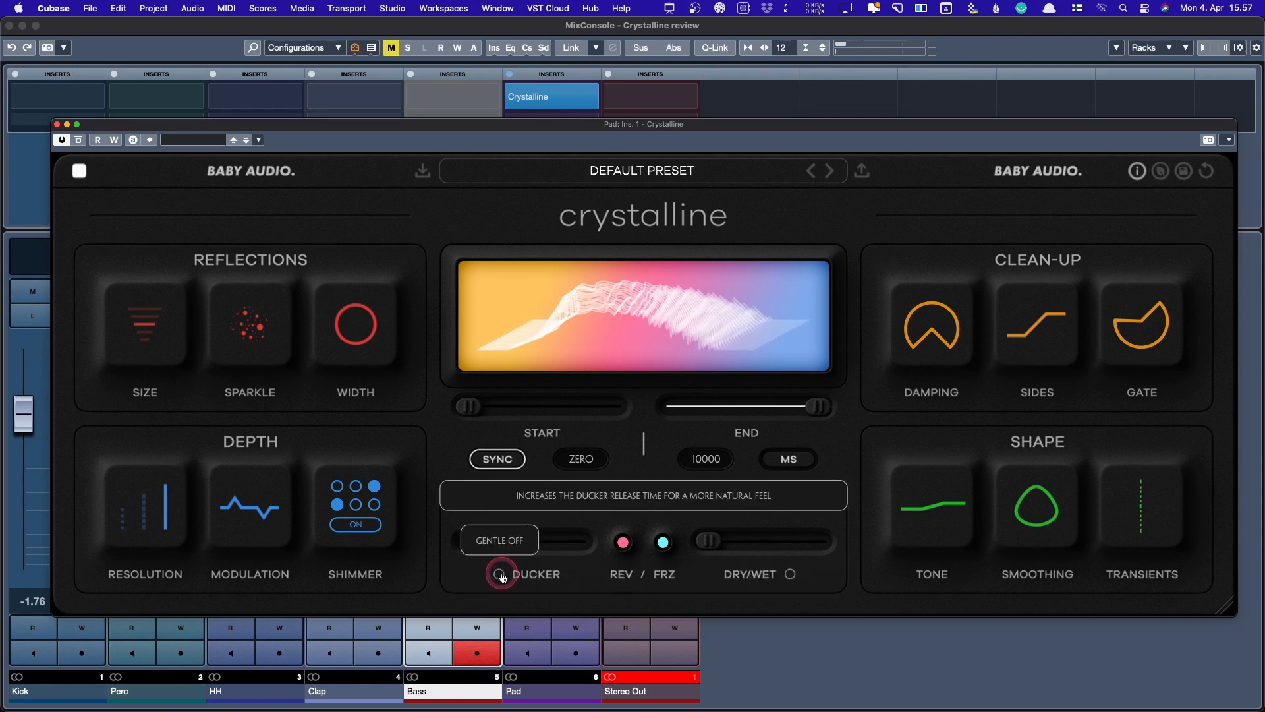
{"action": "left_click", "coordinate": [504, 578]}
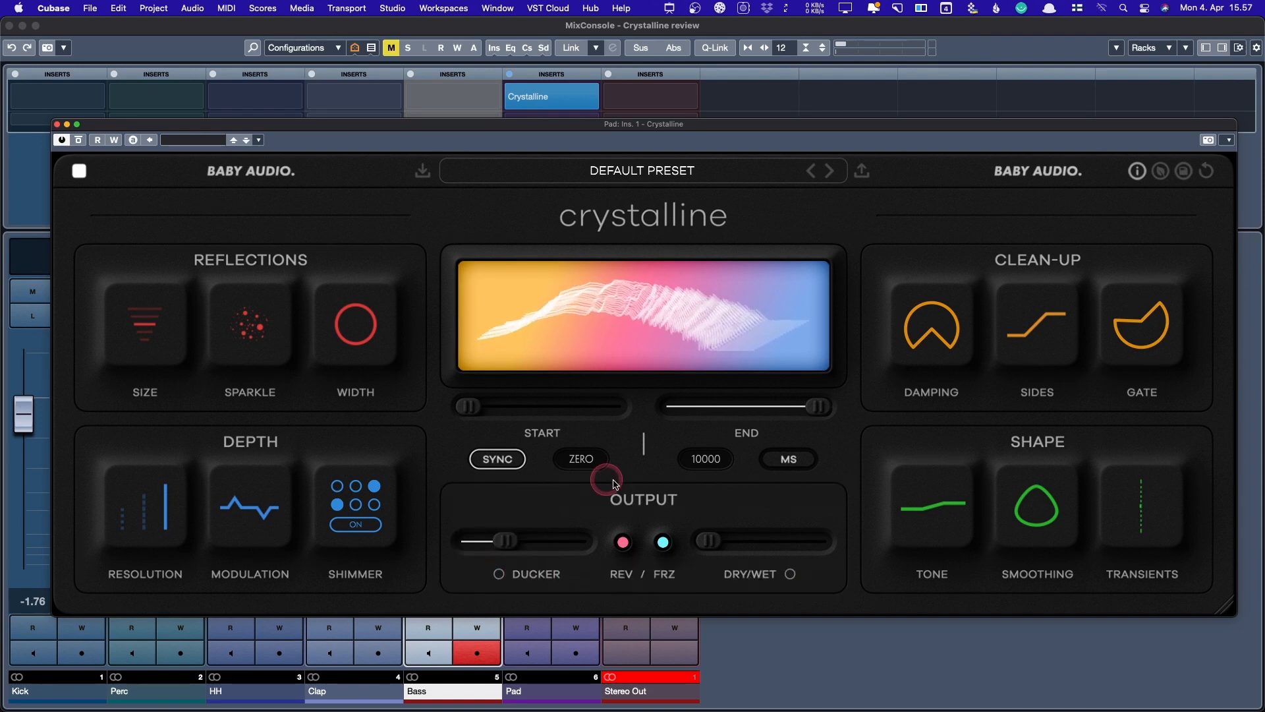
{"action": "mouse_move", "coordinate": [625, 539]}
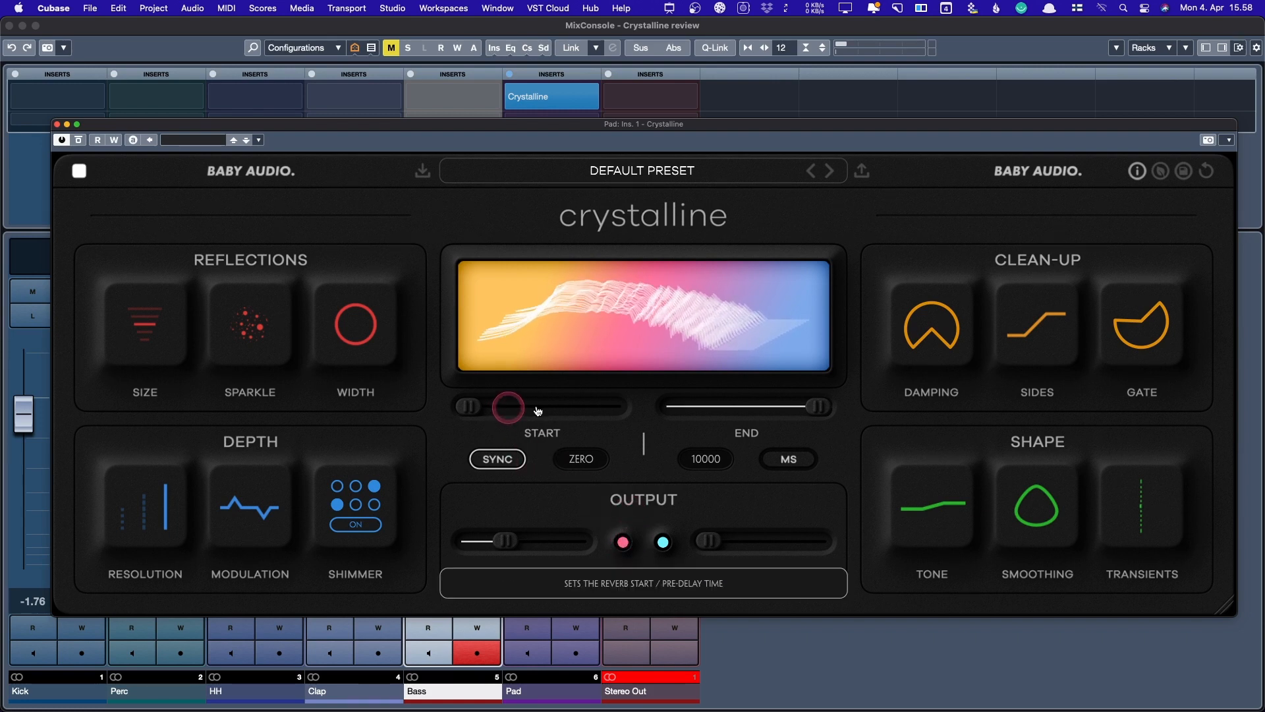
- Switch the Crystalline End time from 10000 ms to tempo sync, reading 4
{"action": "left_click", "coordinate": [790, 457]}
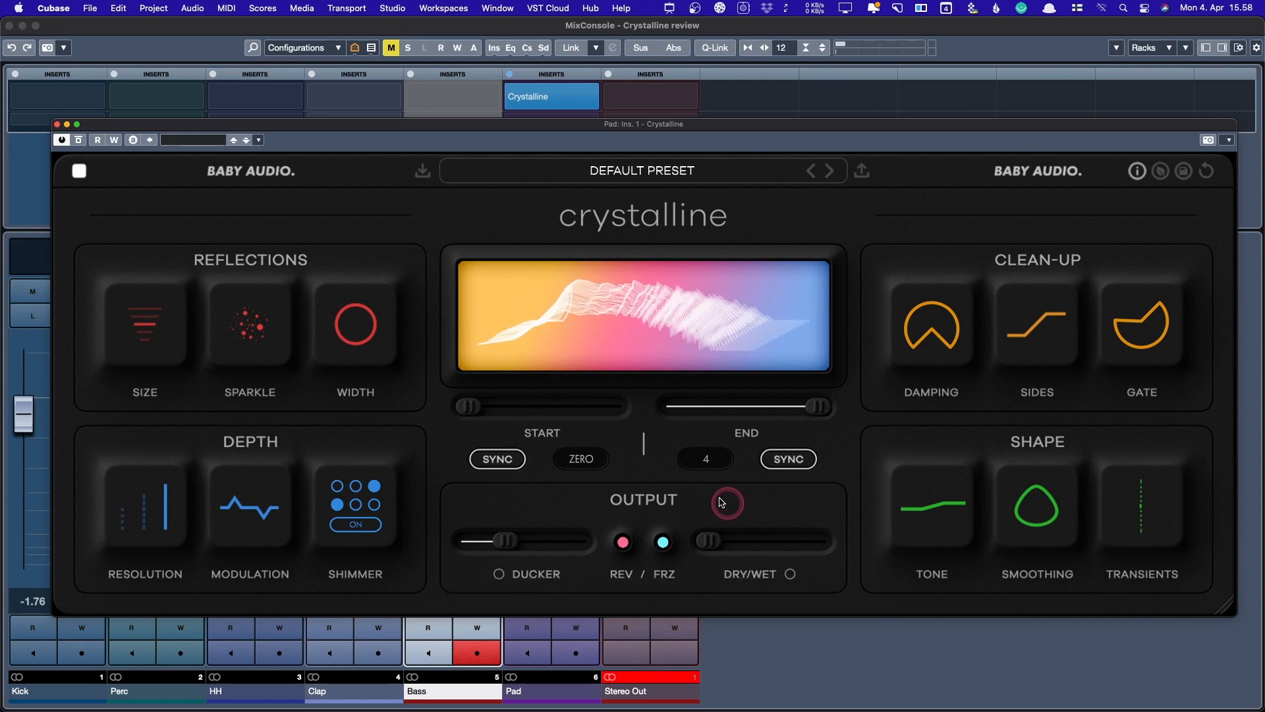
{"action": "mouse_move", "coordinate": [953, 524]}
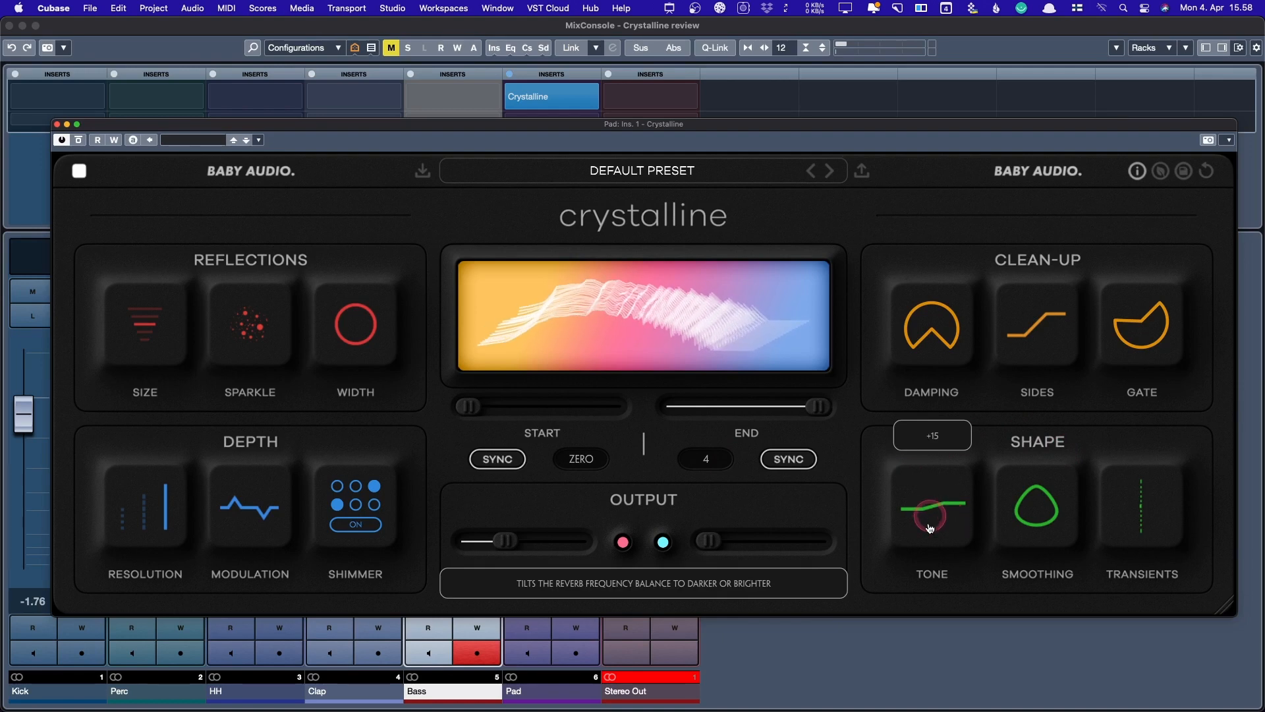
- Tilt the Shape Tone brighter and settle Smoothing at about 77 after trying 38 to 100
{"action": "mouse_move", "coordinate": [934, 534]}
{"action": "left_mouse_down"}
{"action": "mouse_move", "coordinate": [938, 472]}
{"action": "mouse_move", "coordinate": [951, 665]}
{"action": "mouse_move", "coordinate": [942, 501]}
{"action": "mouse_move", "coordinate": [948, 538]}
{"action": "left_mouse_up"}
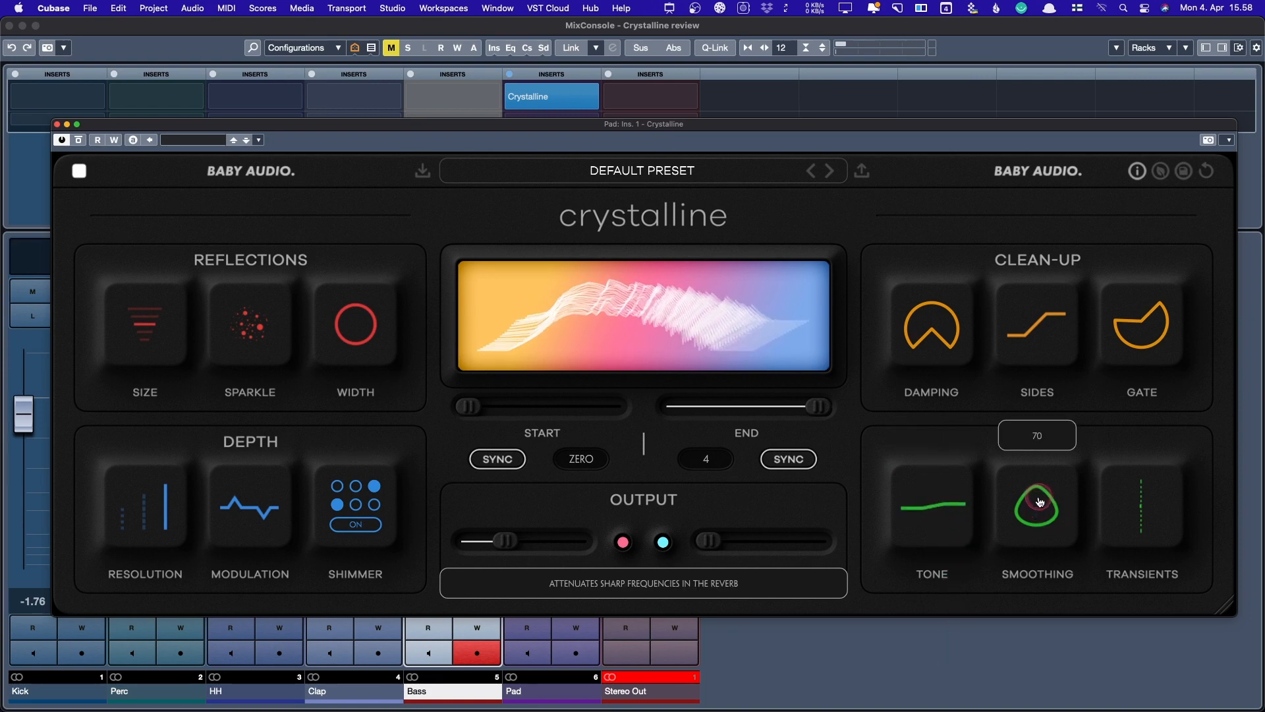
{"action": "left_click_drag", "start_coordinate": [1040, 502], "coordinate": [1033, 560]}
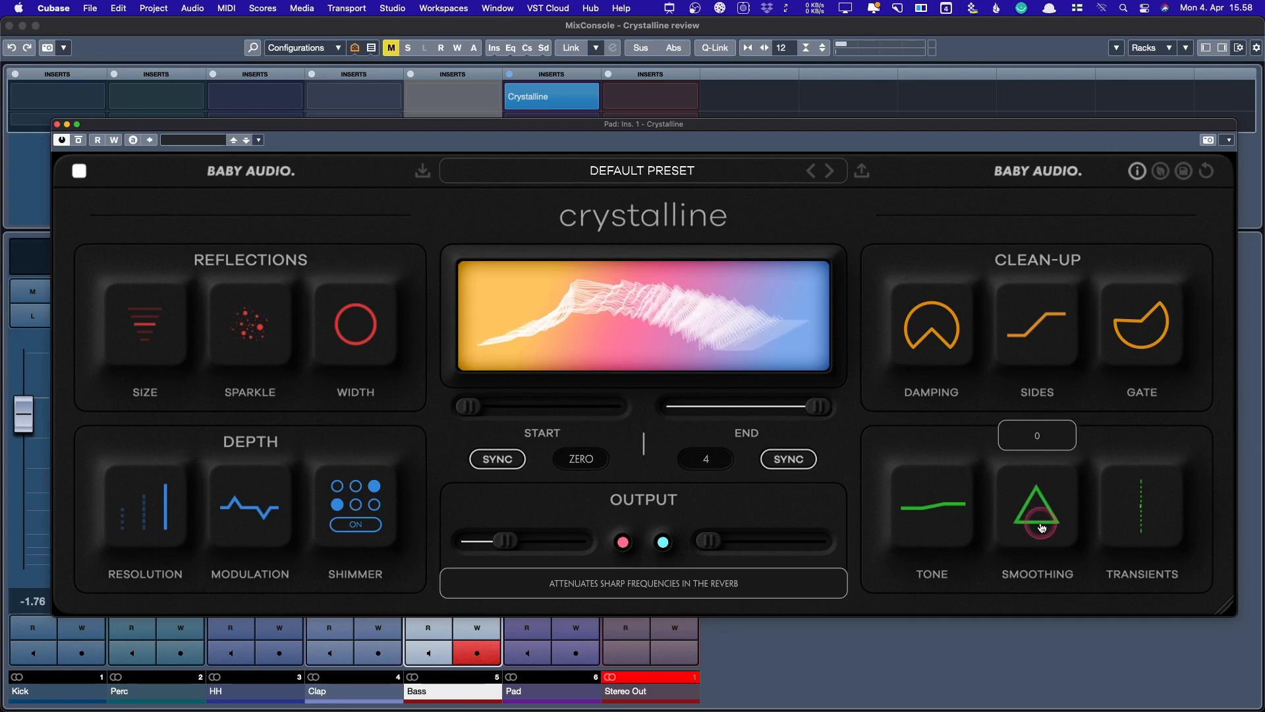
{"action": "left_click_drag", "start_coordinate": [1048, 466], "coordinate": [1043, 384]}
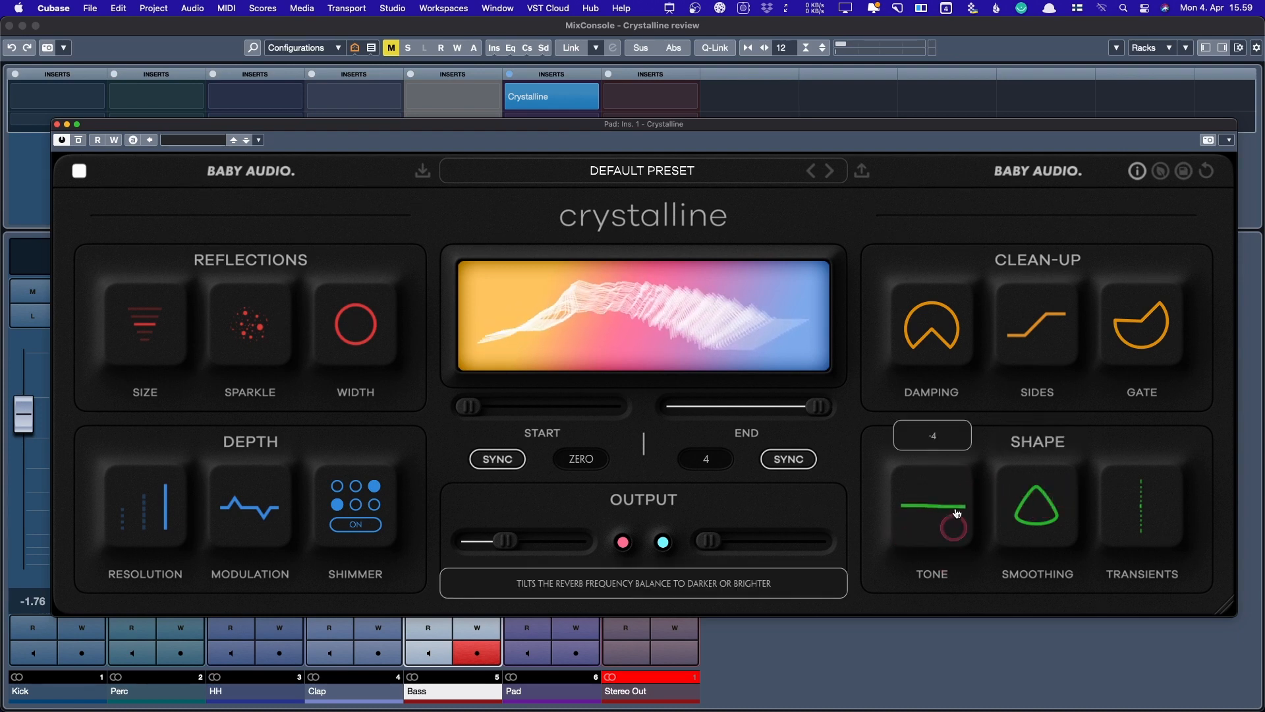
{"action": "left_click_drag", "start_coordinate": [951, 517], "coordinate": [951, 486]}
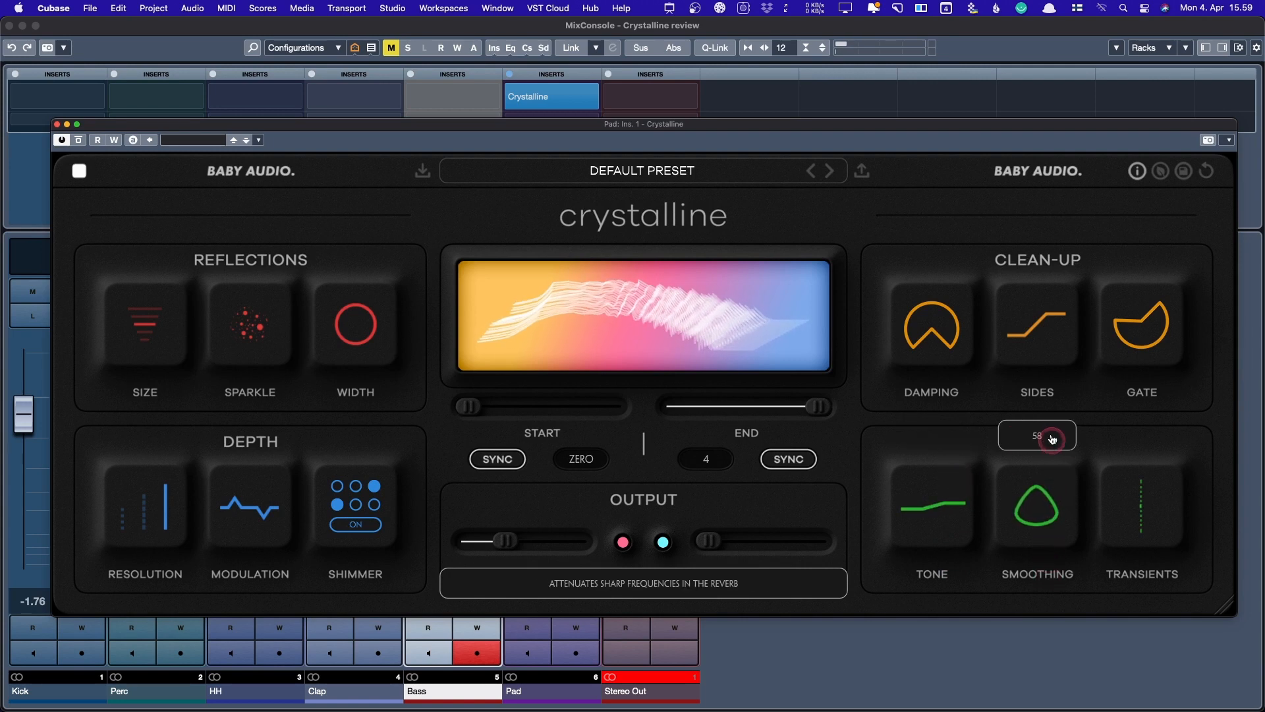
{"action": "left_click_drag", "start_coordinate": [1036, 596], "coordinate": [1045, 444]}
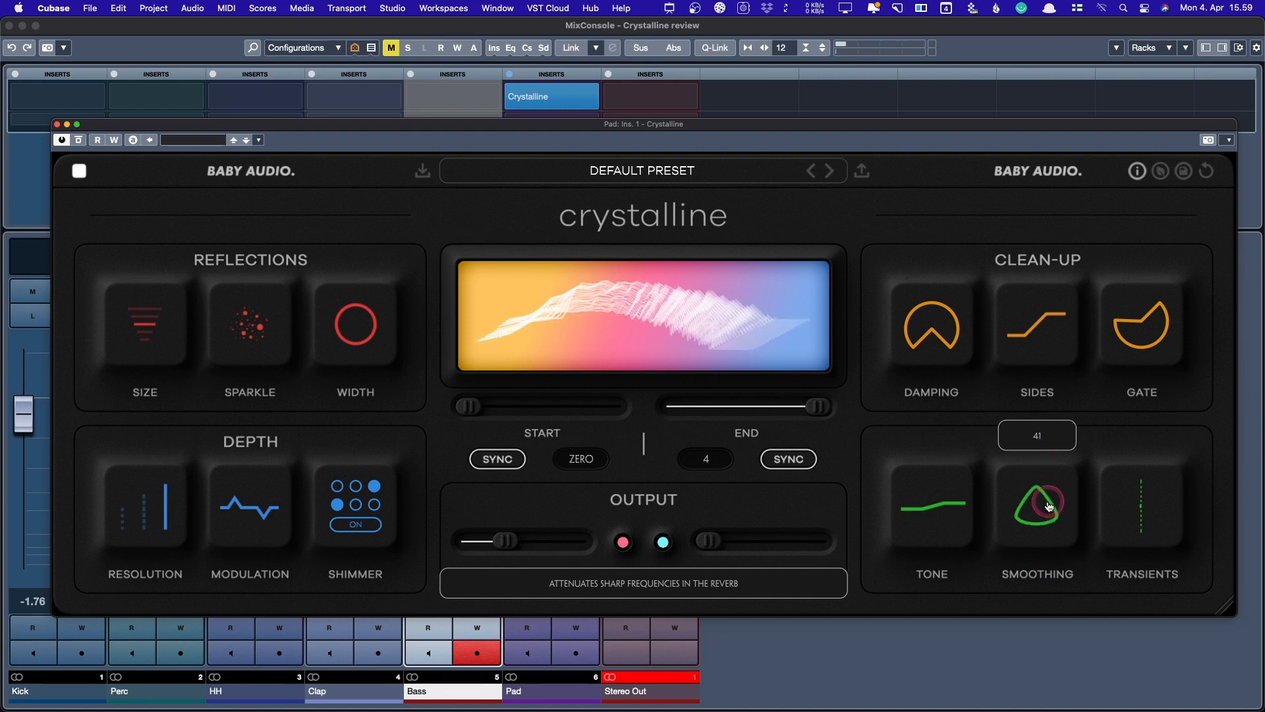
{"action": "left_click_drag", "start_coordinate": [1049, 451], "coordinate": [1034, 486]}
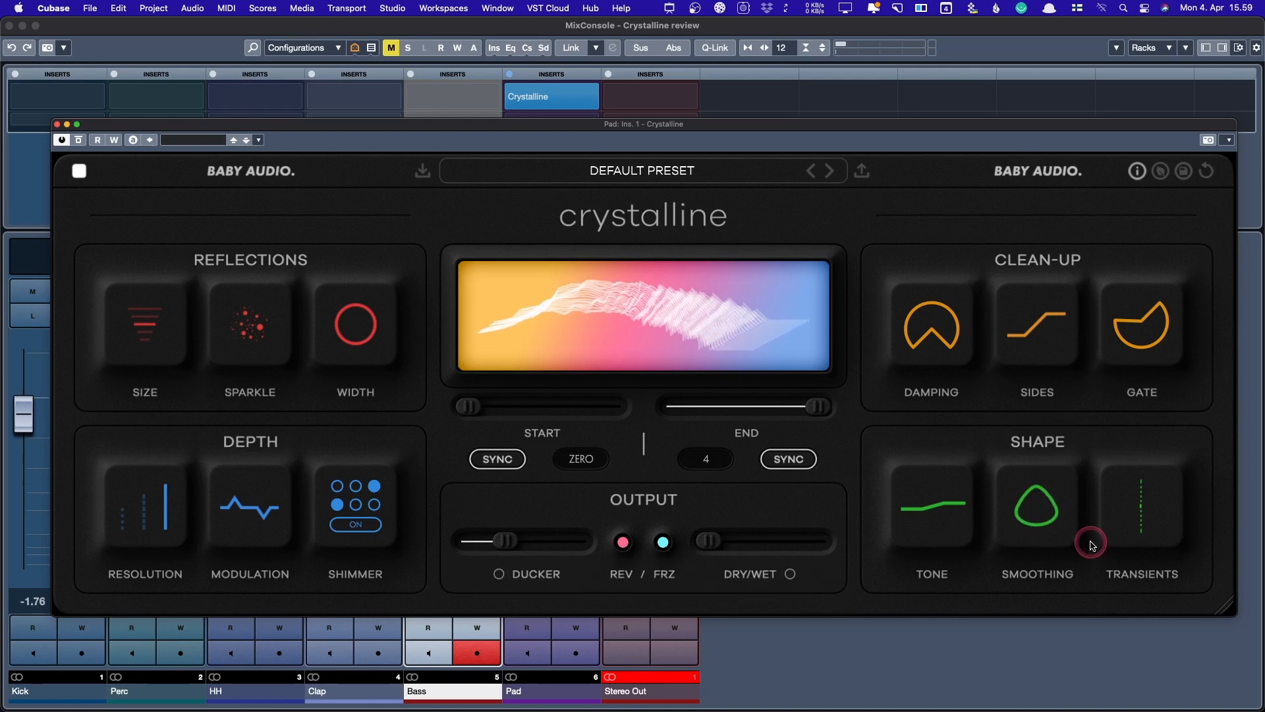
- Sweep Transients between sustain and attack, leave it leaning toward attack, and reposition the plugin window
{"action": "mouse_move", "coordinate": [1149, 498]}
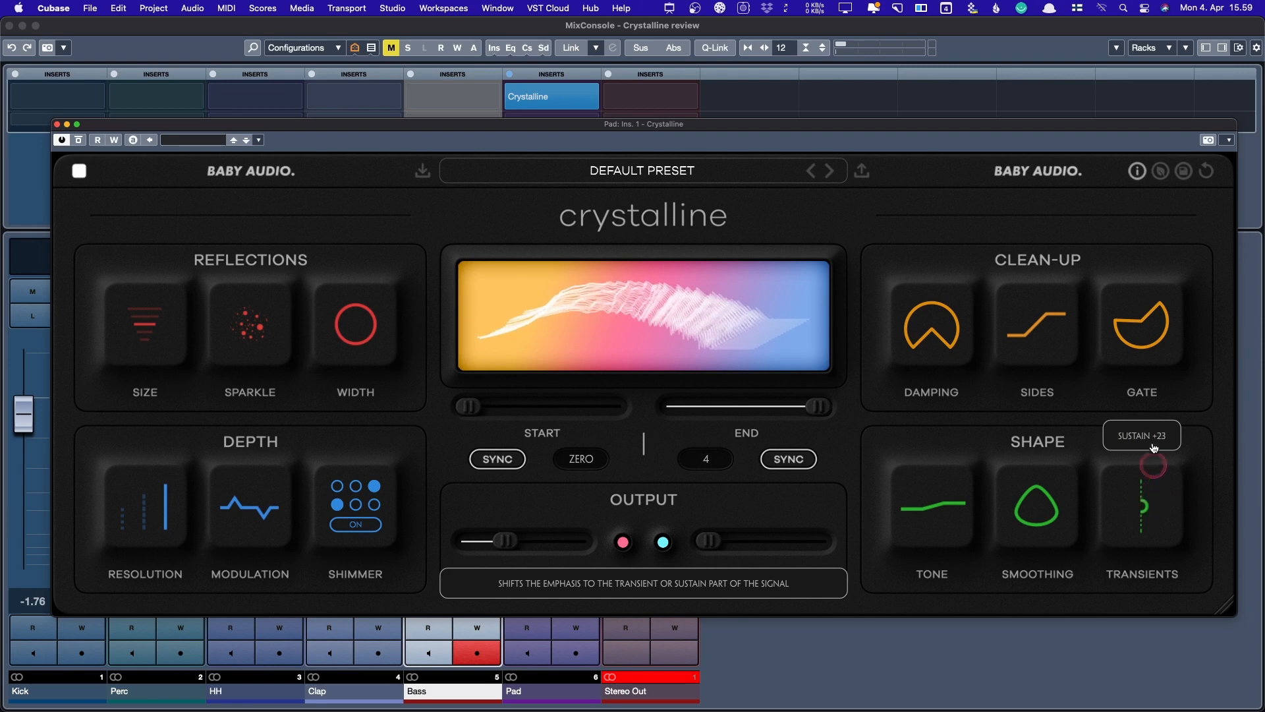
{"action": "left_click_drag", "start_coordinate": [1154, 448], "coordinate": [1128, 610]}
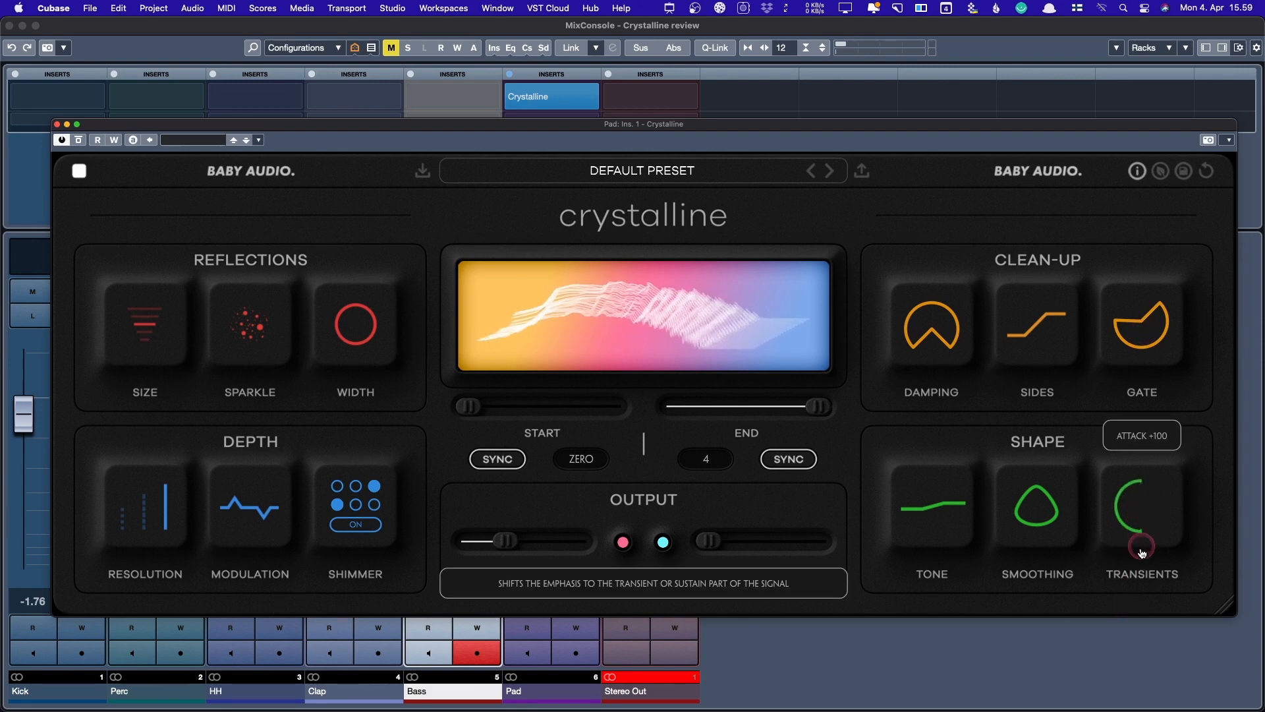
{"action": "left_click_drag", "start_coordinate": [1143, 454], "coordinate": [1139, 374]}
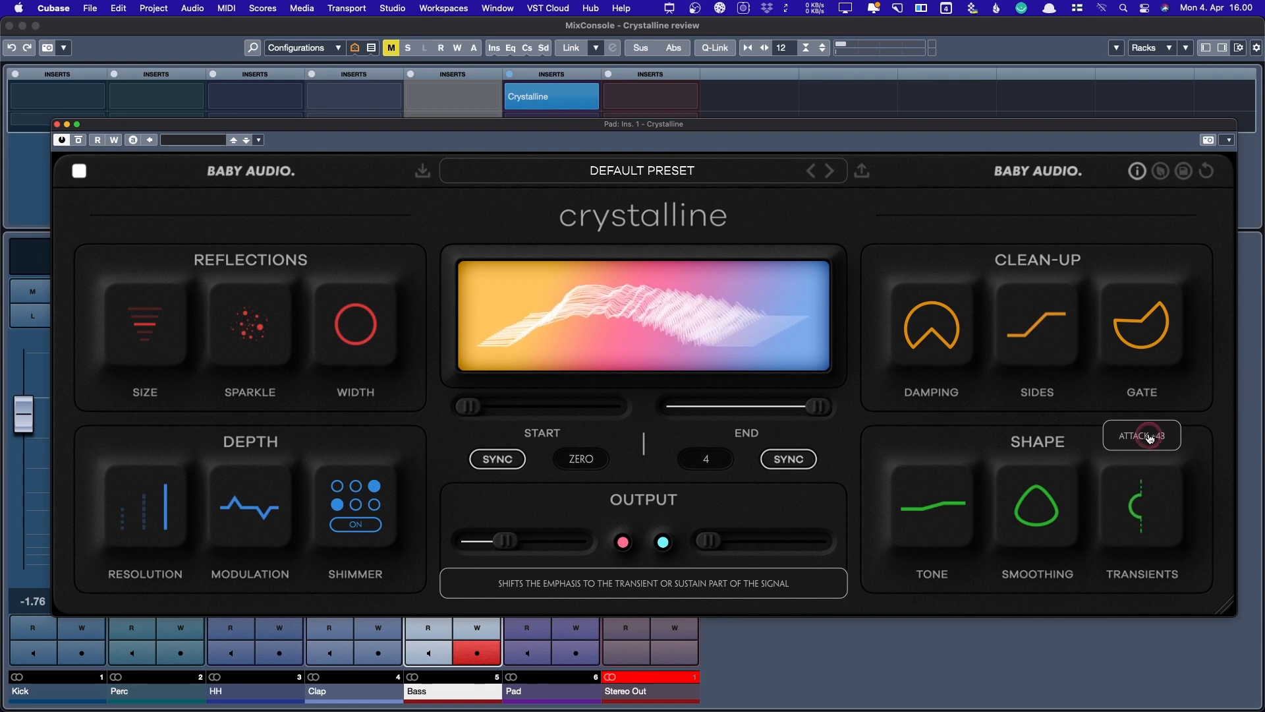
{"action": "left_click_drag", "start_coordinate": [1149, 456], "coordinate": [1152, 251]}
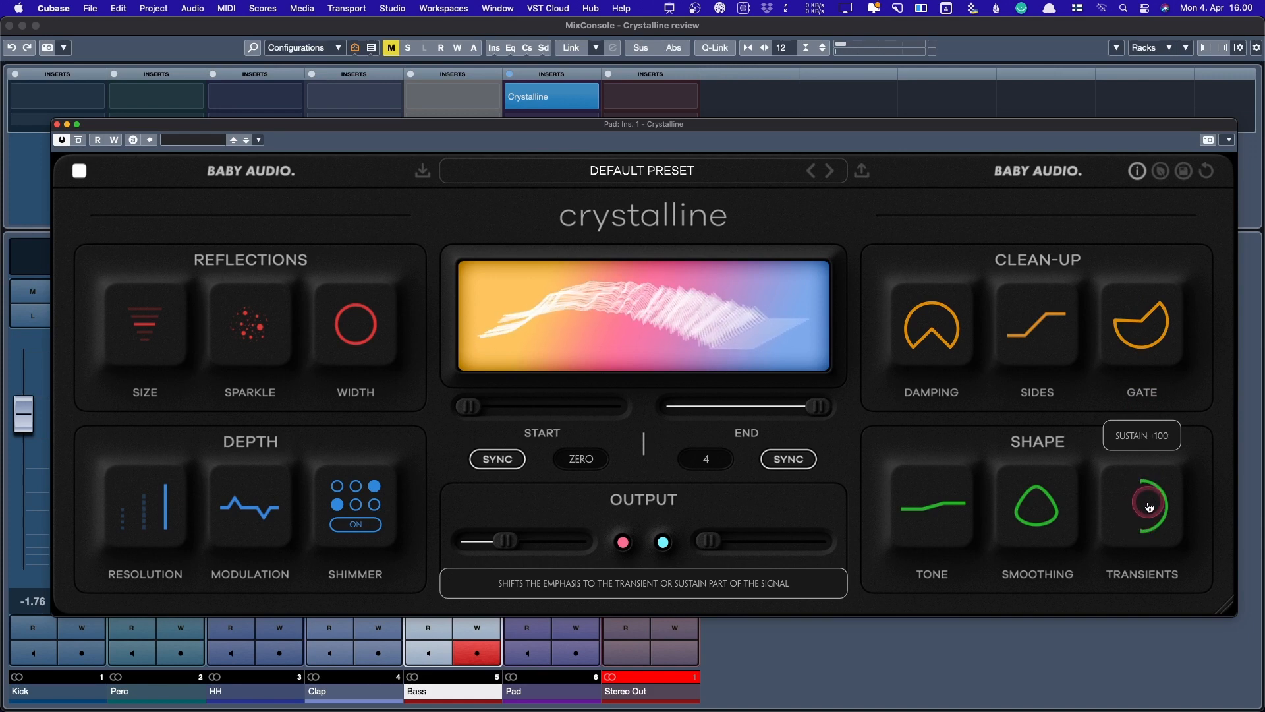
{"action": "left_click_drag", "start_coordinate": [1149, 493], "coordinate": [1136, 523]}
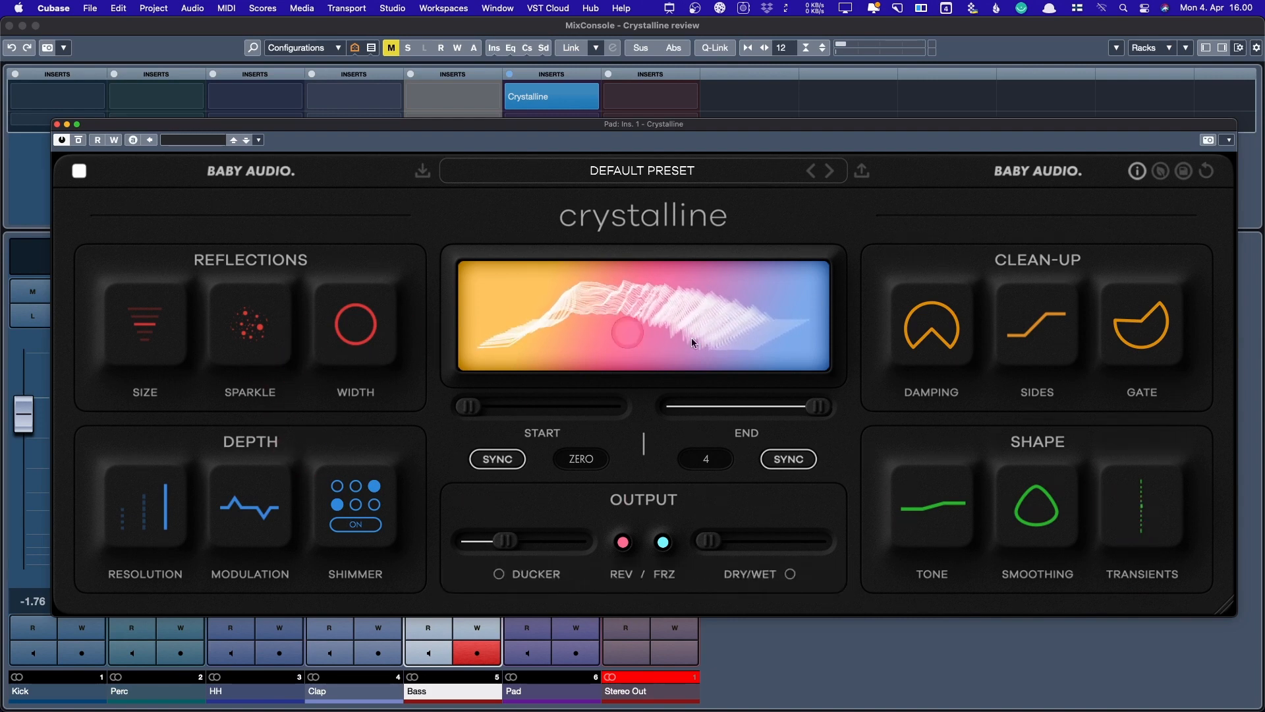
{"action": "mouse_move", "coordinate": [1132, 504]}
{"action": "left_click_drag", "start_coordinate": [1132, 504], "coordinate": [1119, 594]}
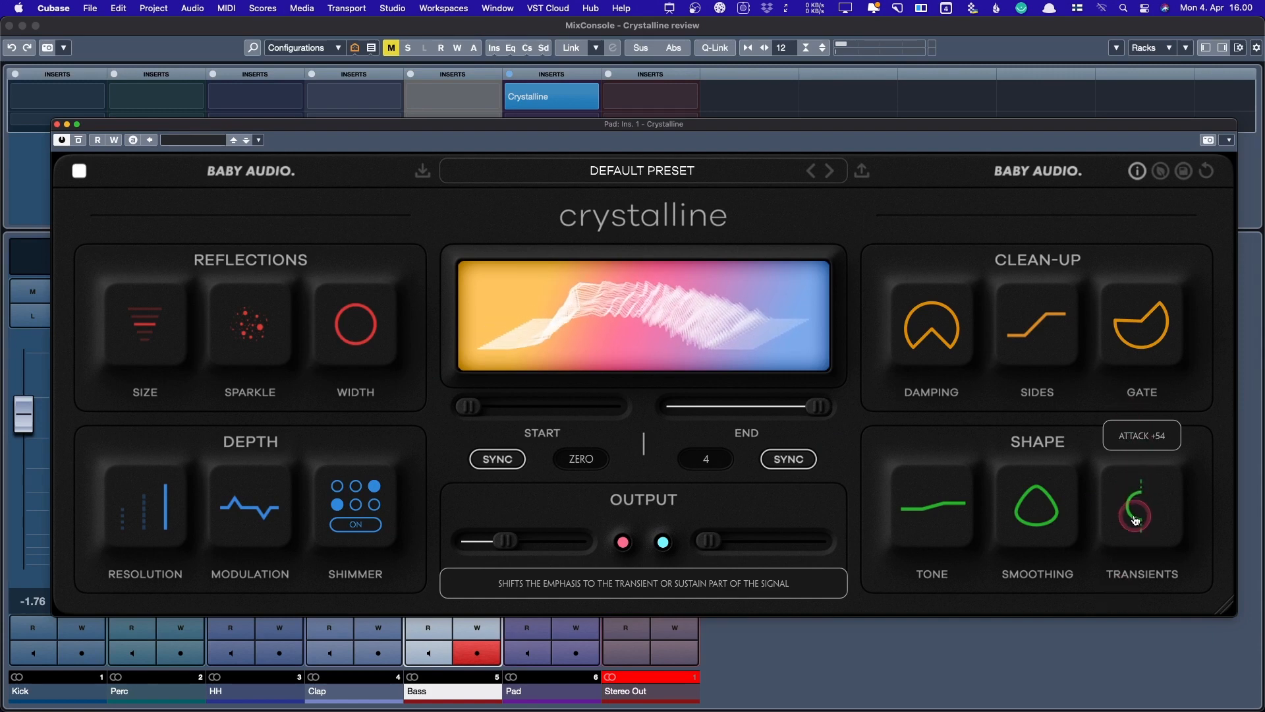
{"action": "mouse_move", "coordinate": [1136, 517]}
{"action": "left_mouse_down"}
{"action": "mouse_move", "coordinate": [1129, 328]}
{"action": "mouse_move", "coordinate": [1144, 522]}
{"action": "left_mouse_up"}
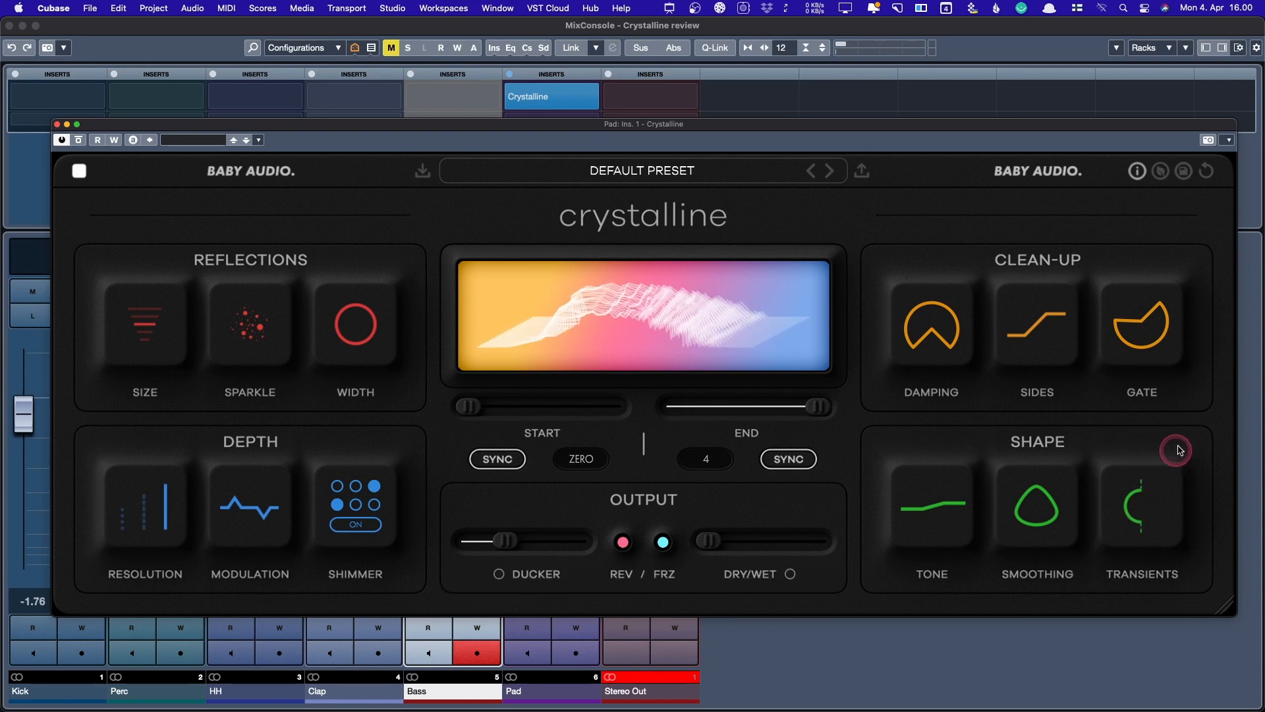
{"action": "left_click_drag", "start_coordinate": [1144, 517], "coordinate": [1161, 555]}
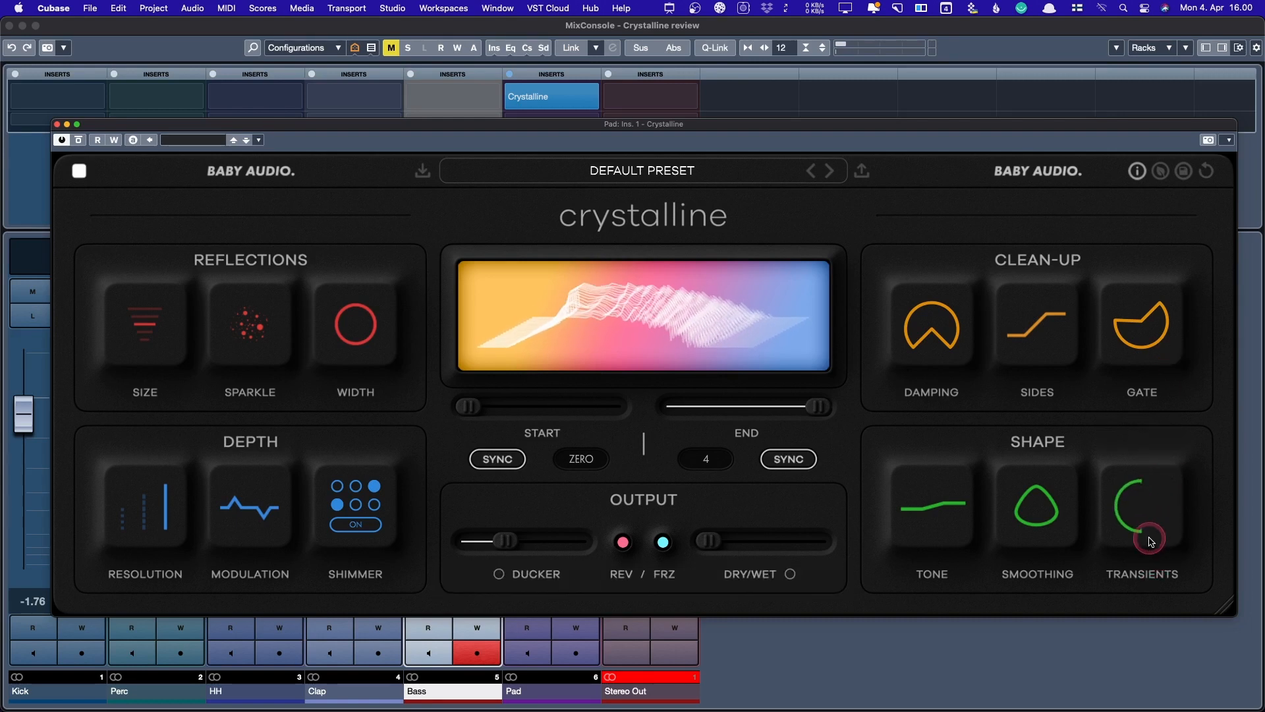
{"action": "mouse_move", "coordinate": [1148, 532]}
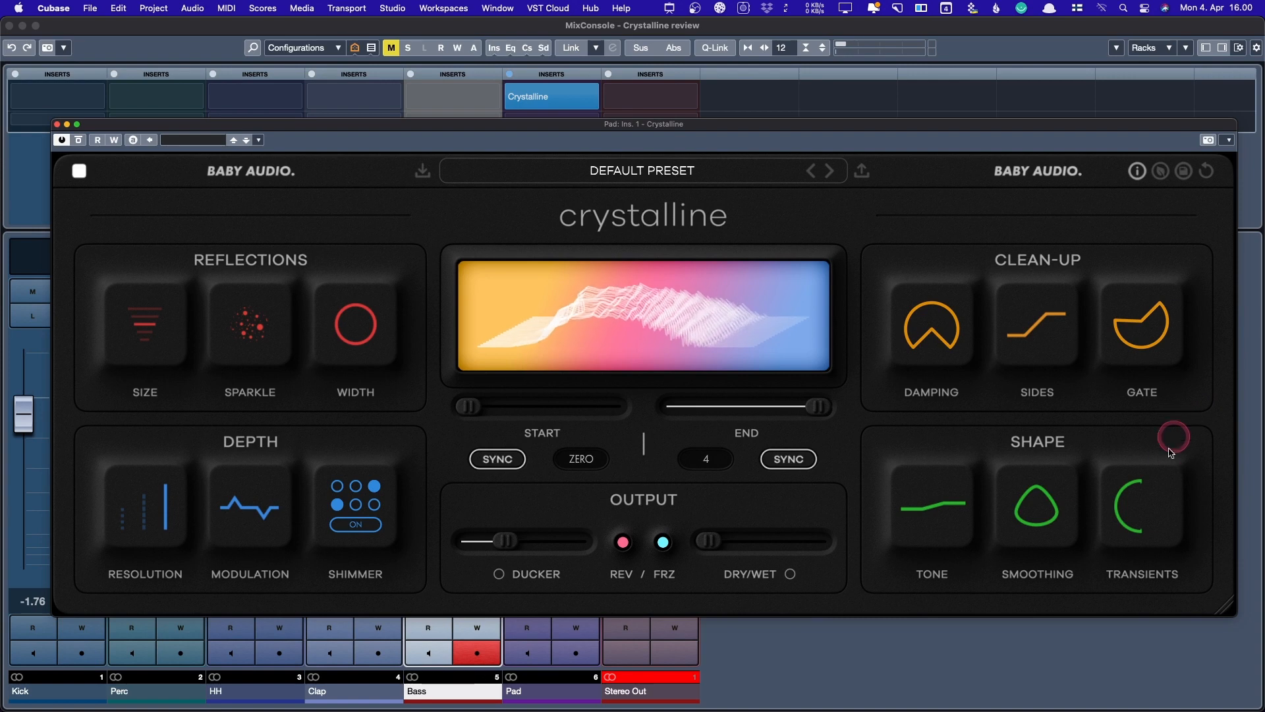
{"action": "left_click_drag", "start_coordinate": [1135, 520], "coordinate": [1136, 472]}
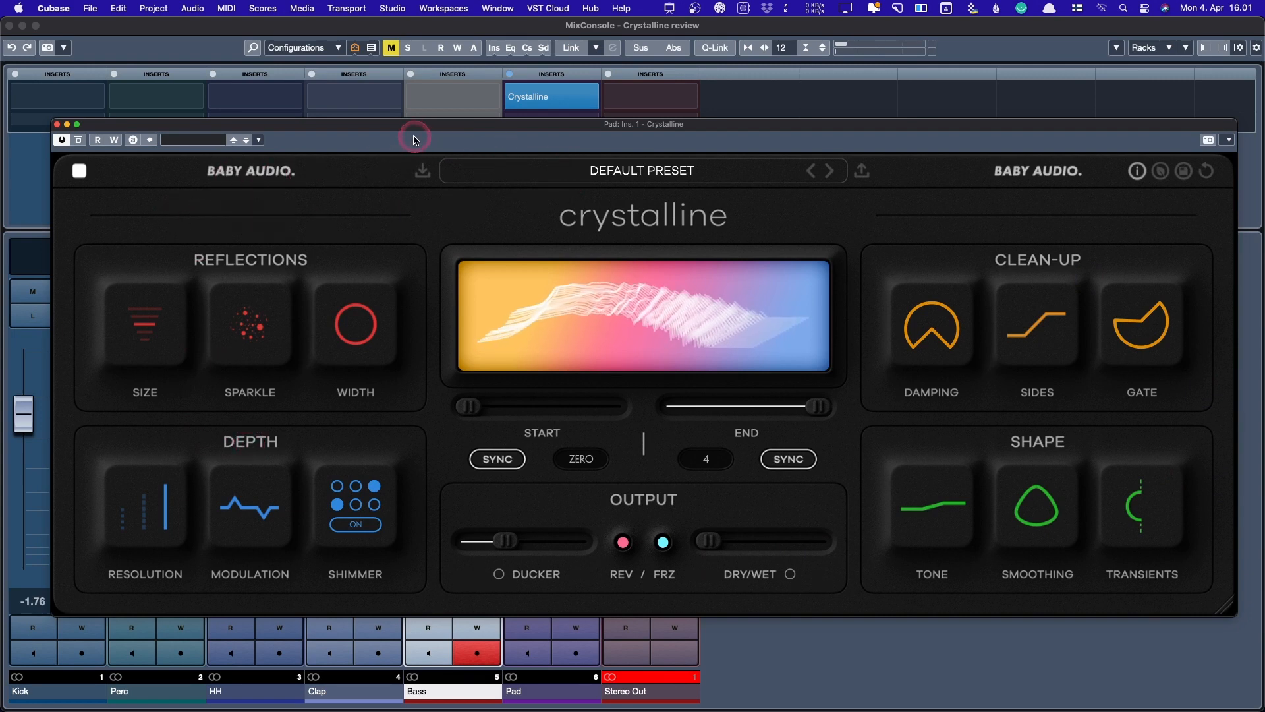
{"action": "left_click_drag", "start_coordinate": [419, 131], "coordinate": [418, 131]}
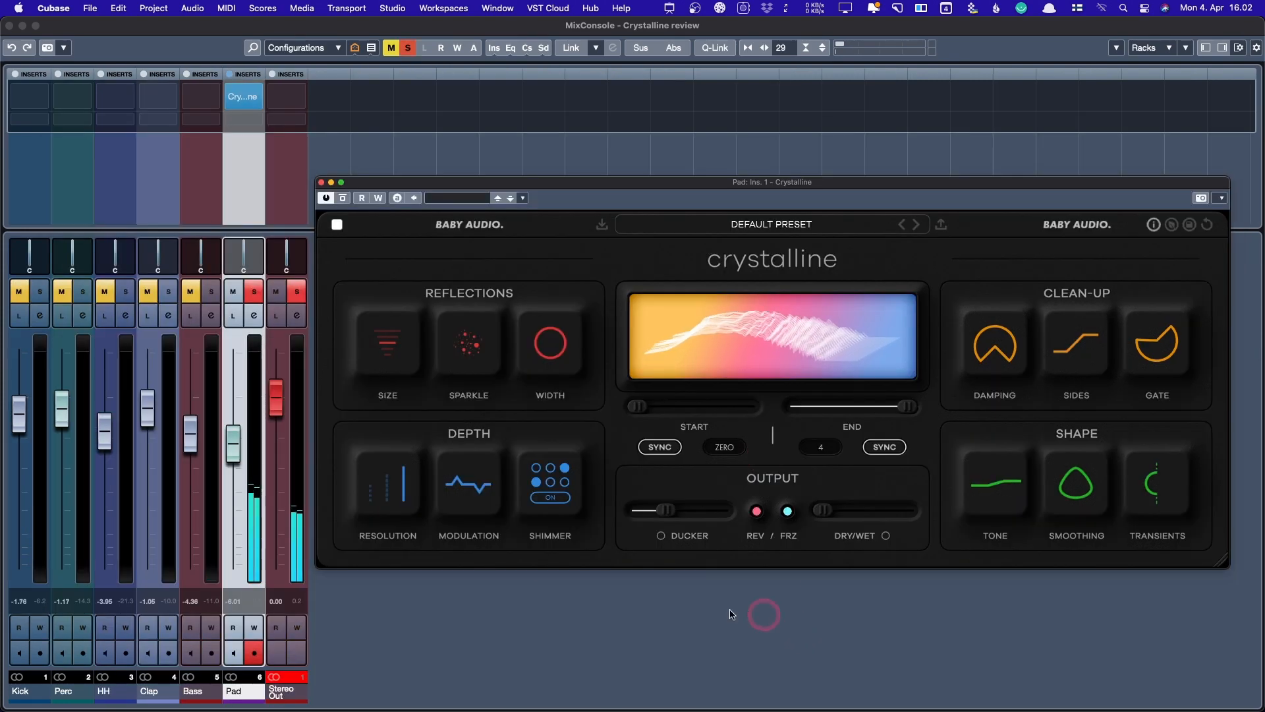
- Set the Crystalline Dry/Wet mix to fully wet at 100
{"action": "left_click", "coordinate": [822, 510]}
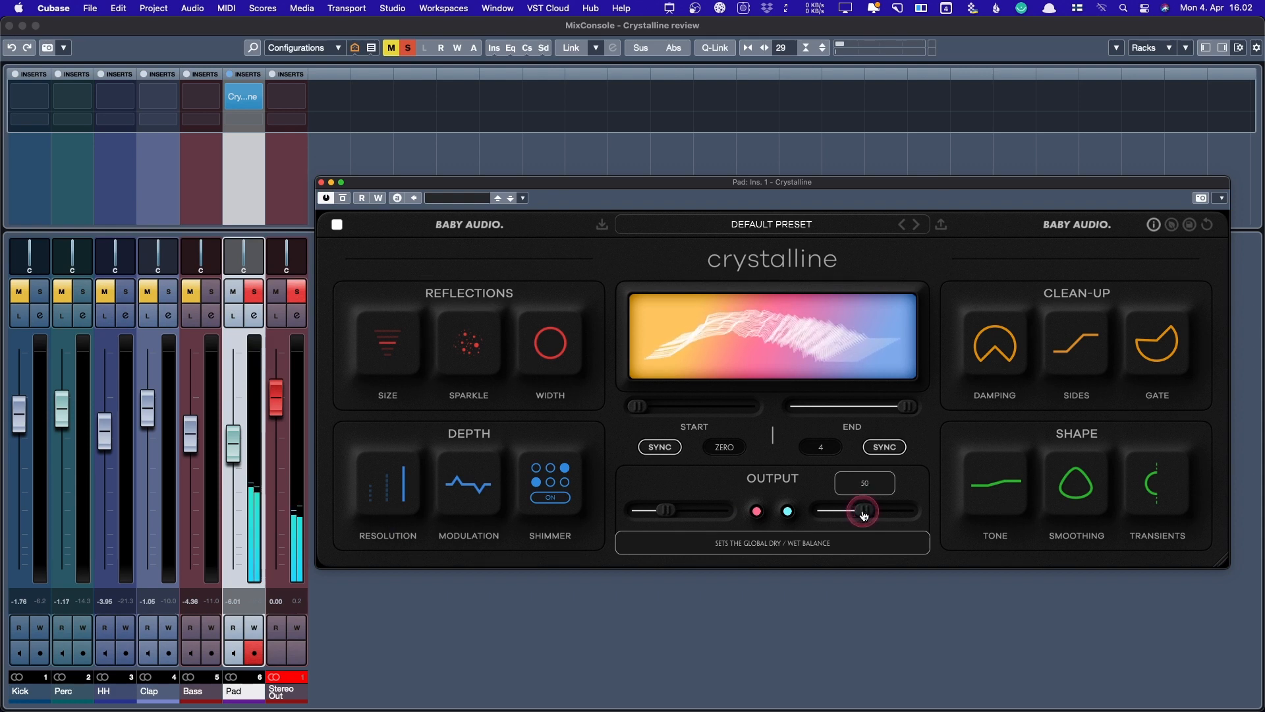
{"action": "left_click", "coordinate": [868, 507]}
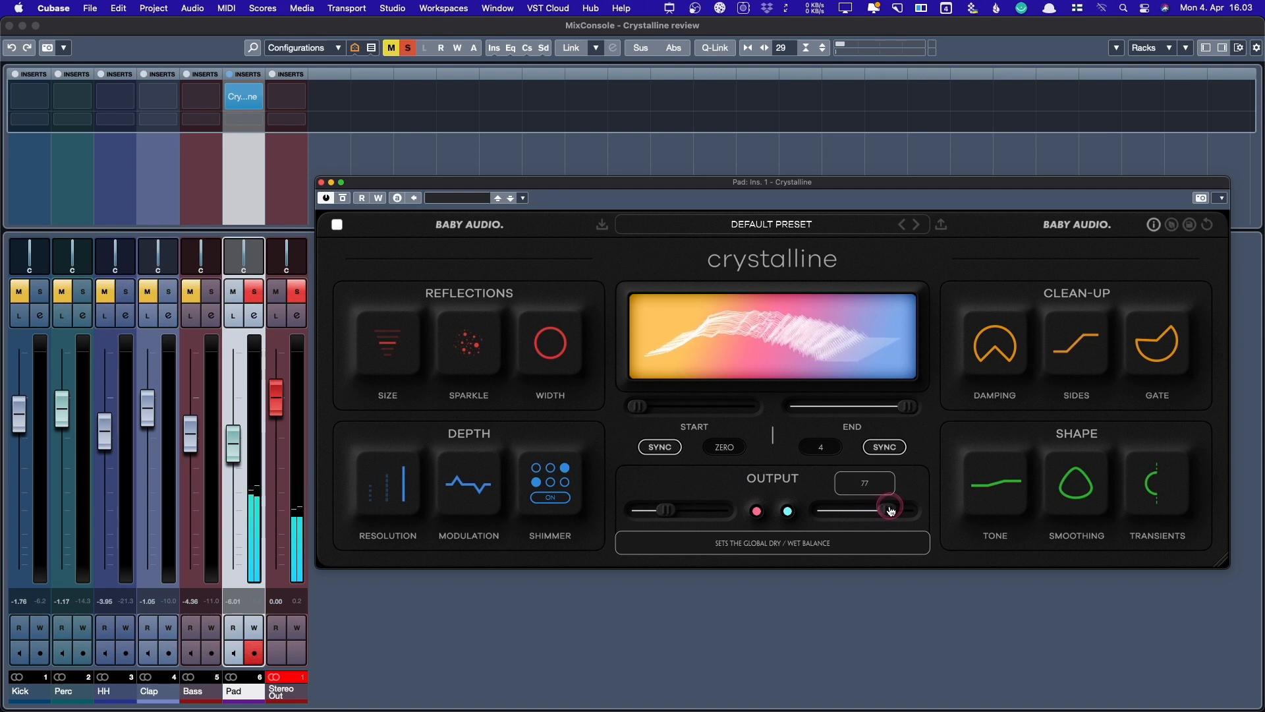
{"action": "left_click_drag", "start_coordinate": [911, 509], "coordinate": [944, 514]}
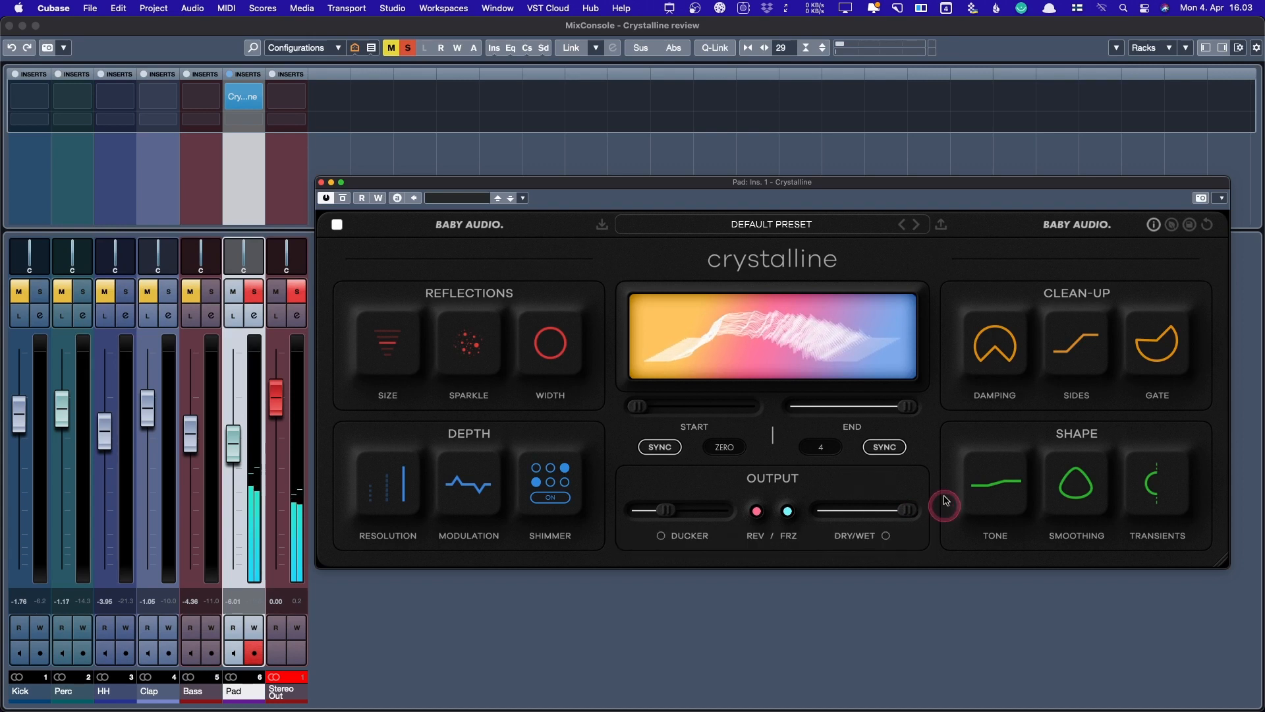
{"action": "left_click", "coordinate": [392, 343]}
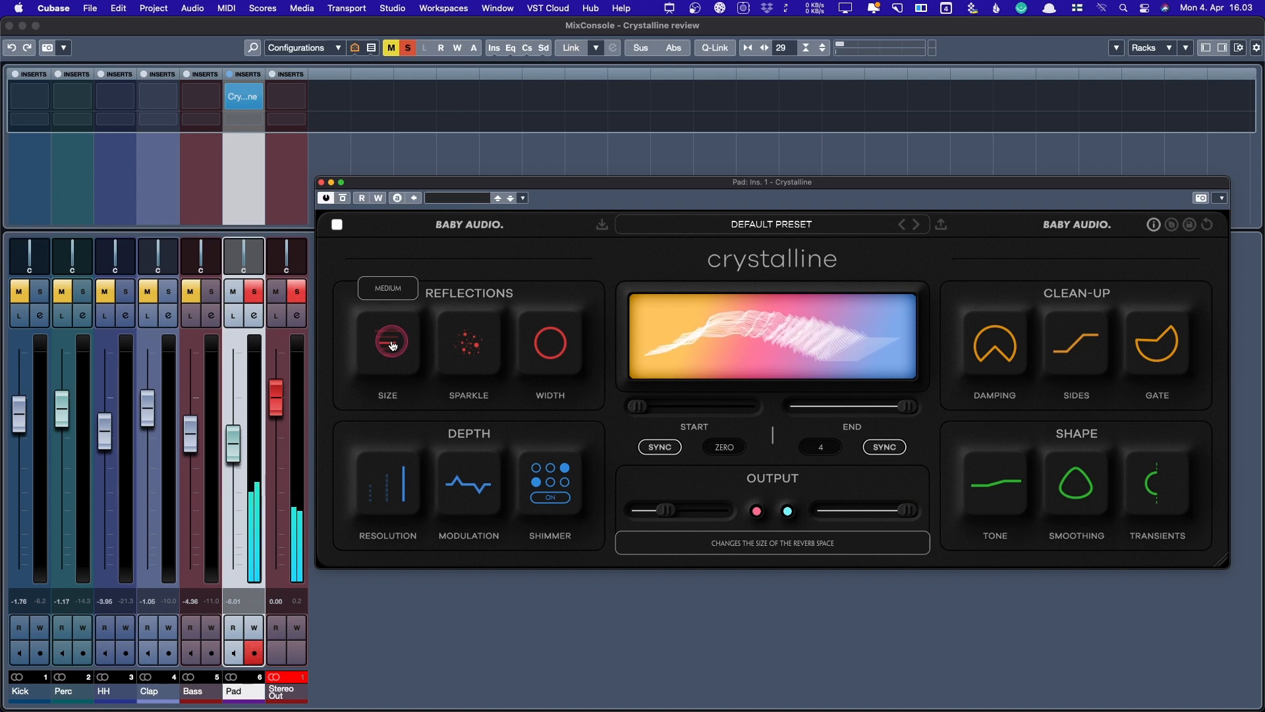
{"action": "left_click_drag", "start_coordinate": [392, 345], "coordinate": [387, 349]}
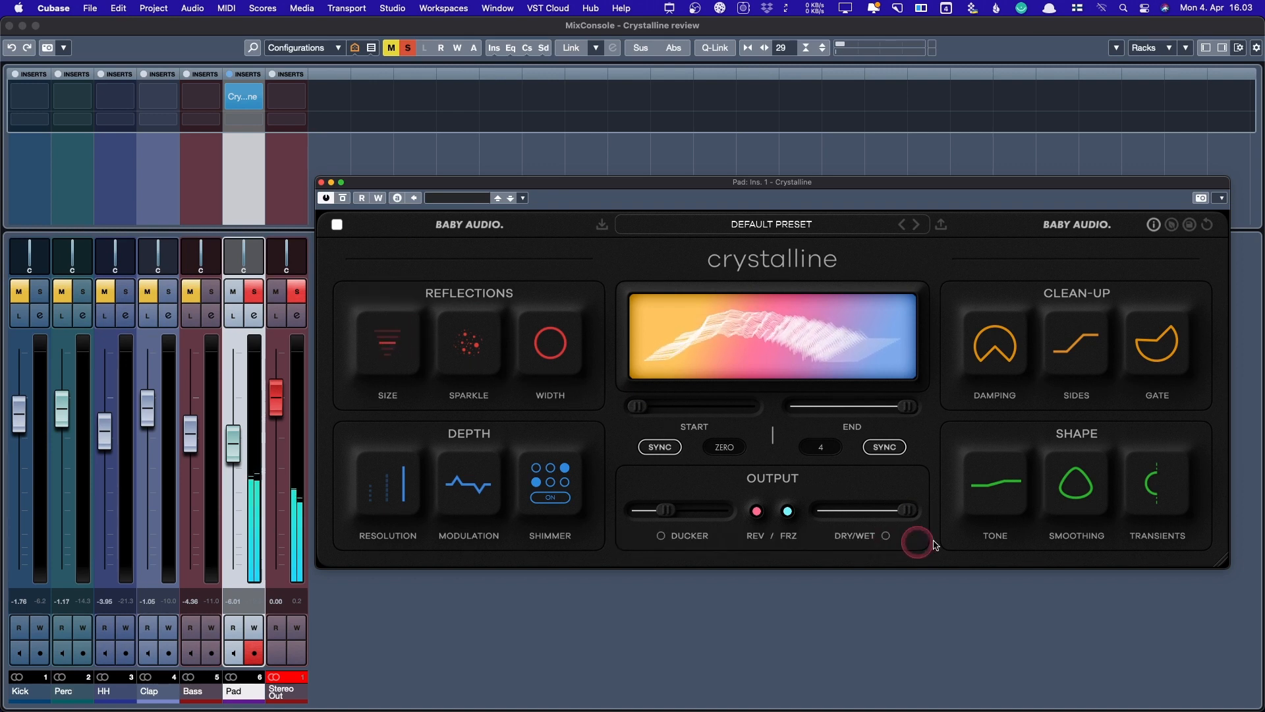
{"action": "left_click", "coordinate": [920, 516]}
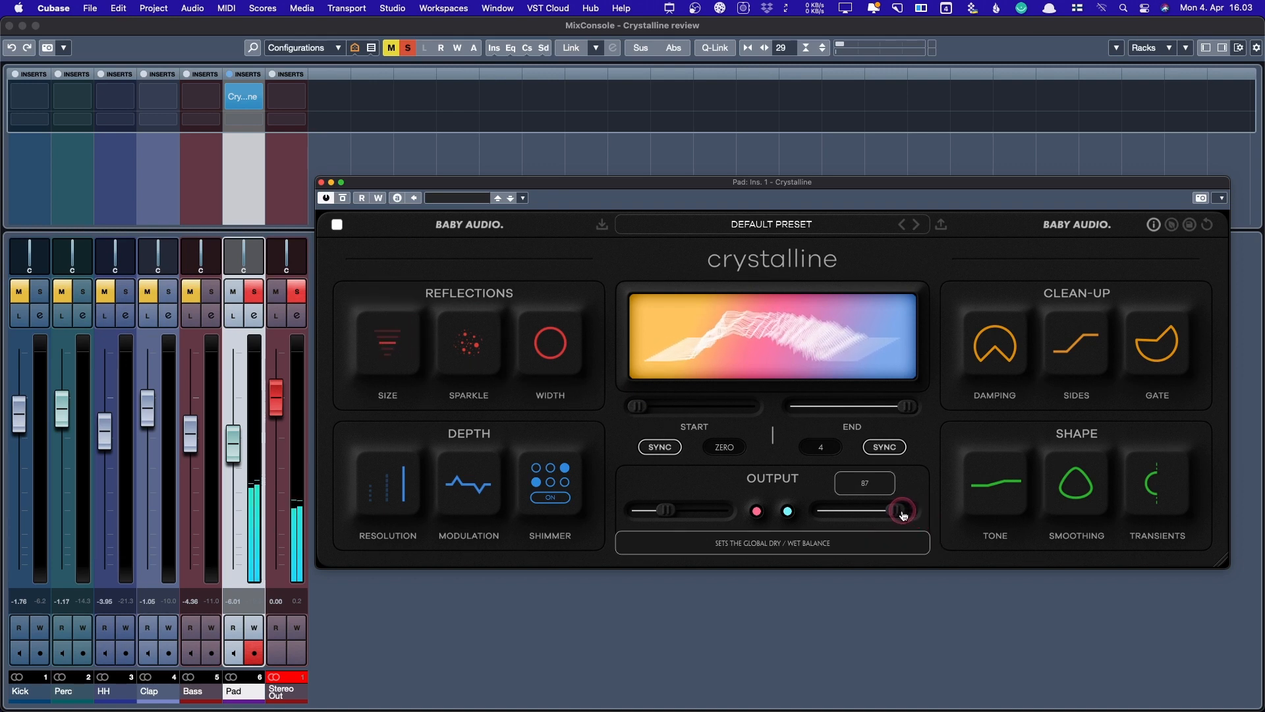
{"action": "left_click_drag", "start_coordinate": [903, 515], "coordinate": [1001, 512]}
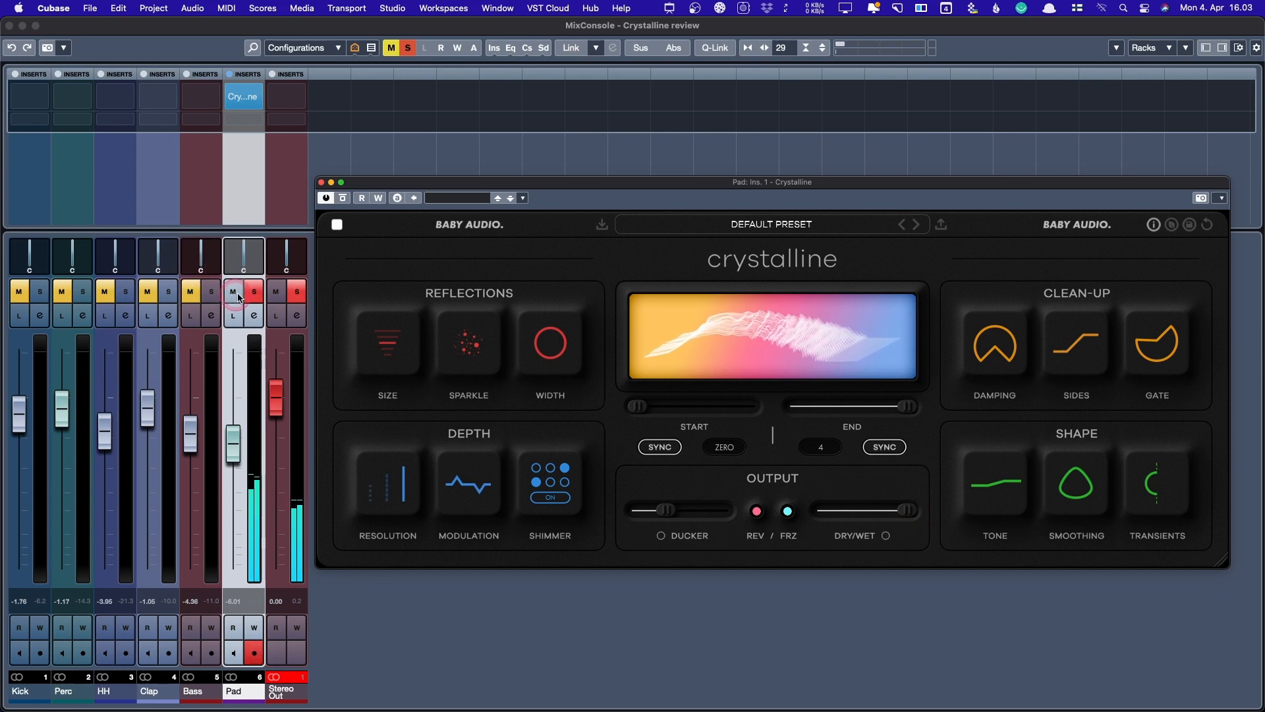
- Widen the reverb's stereo Width to +100
{"action": "left_click", "coordinate": [902, 461]}
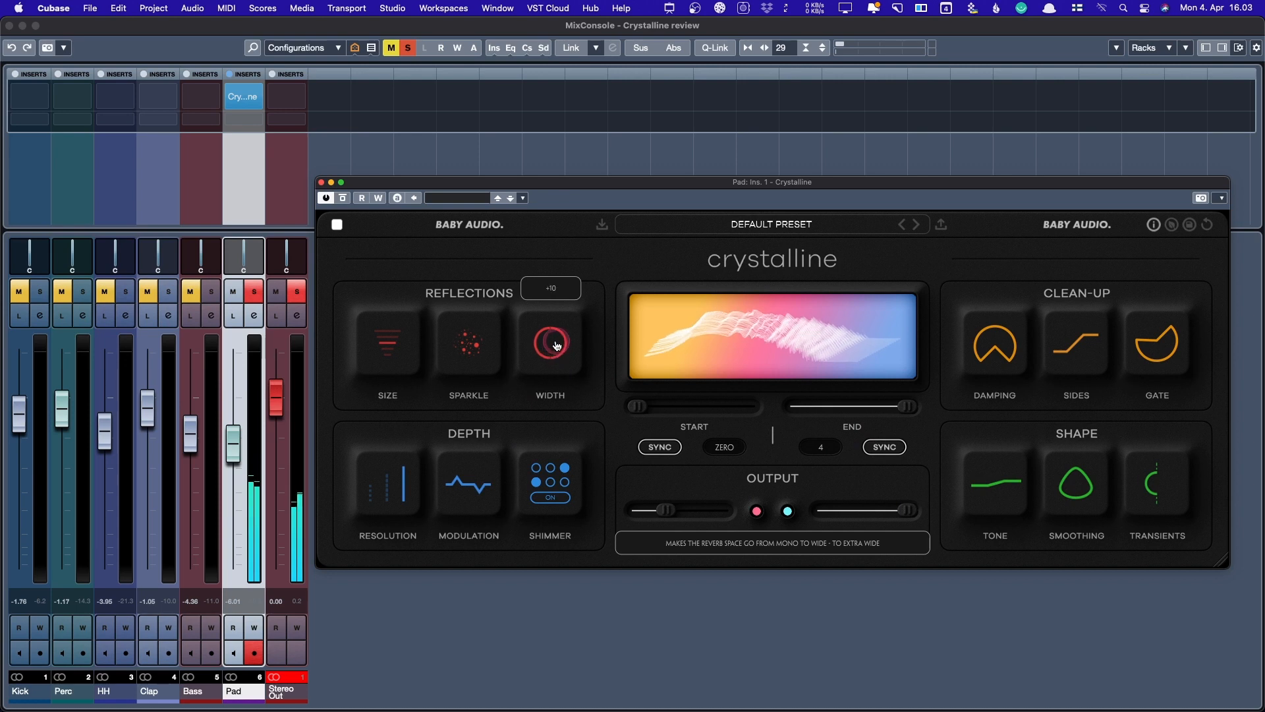
{"action": "left_click_drag", "start_coordinate": [563, 325], "coordinate": [534, 207]}
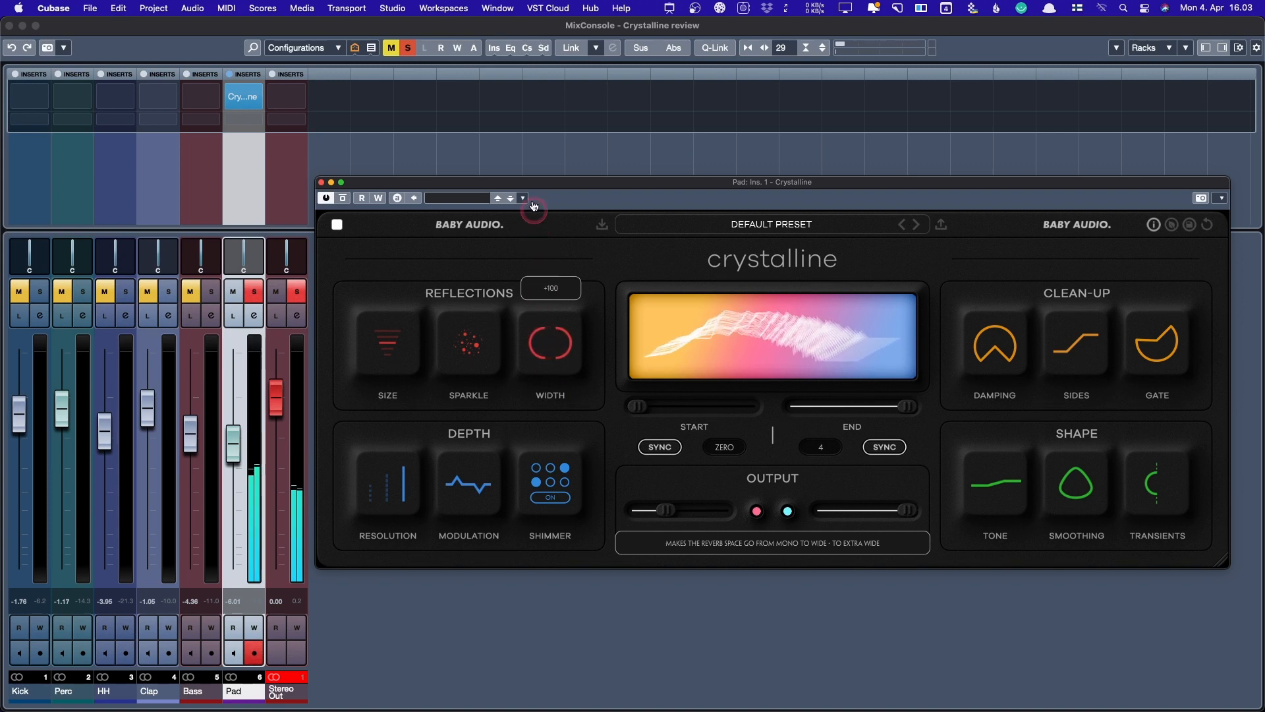
{"action": "left_click_drag", "start_coordinate": [527, 112], "coordinate": [535, 132]}
- Raise Sparkle to 100 and switch the decay End to milliseconds at 10000 ms
{"action": "left_click", "coordinate": [492, 434]}
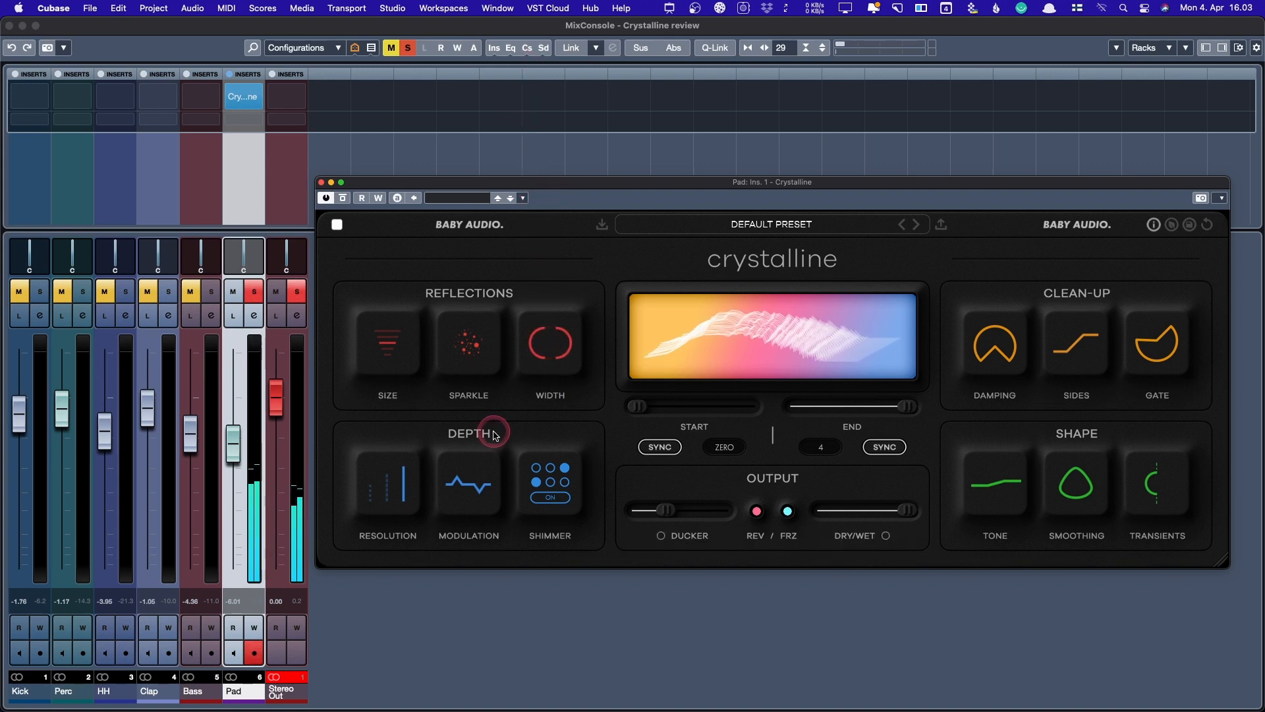
{"action": "left_click", "coordinate": [473, 340]}
{"action": "left_click_drag", "start_coordinate": [473, 345], "coordinate": [443, 580]}
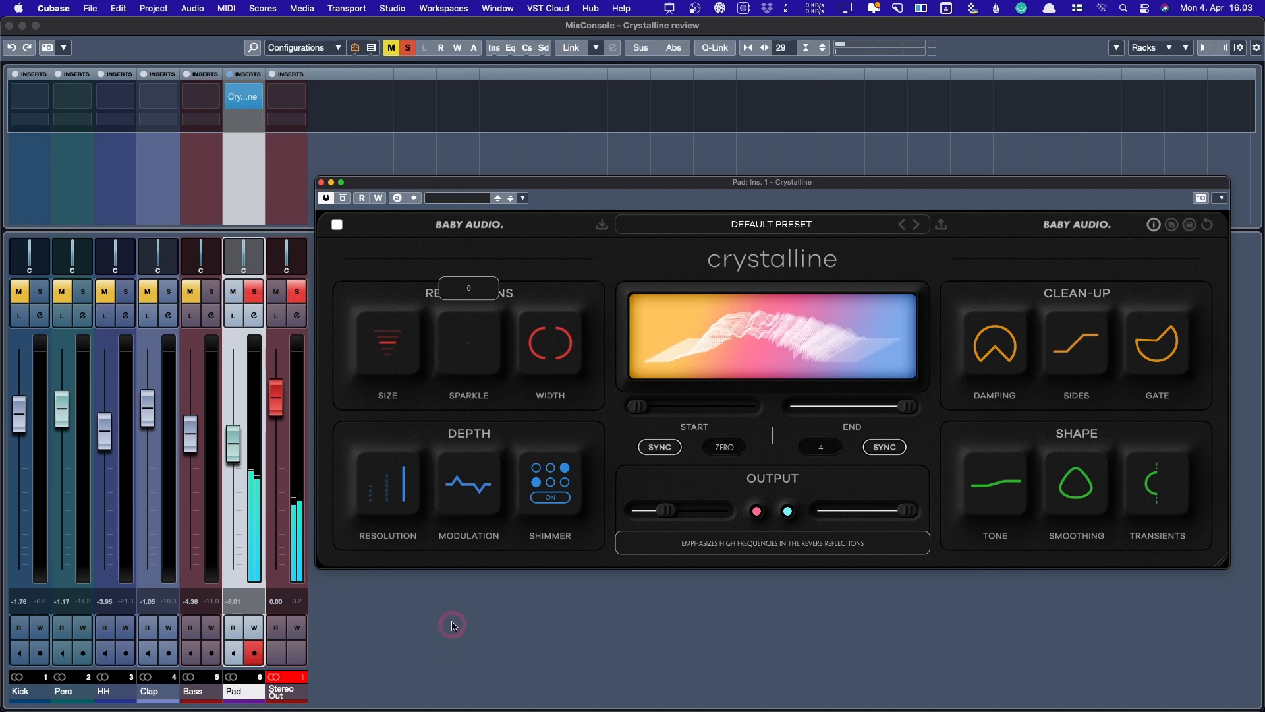
{"action": "left_click_drag", "start_coordinate": [460, 403], "coordinate": [475, 241]}
{"action": "left_click", "coordinate": [478, 351]}
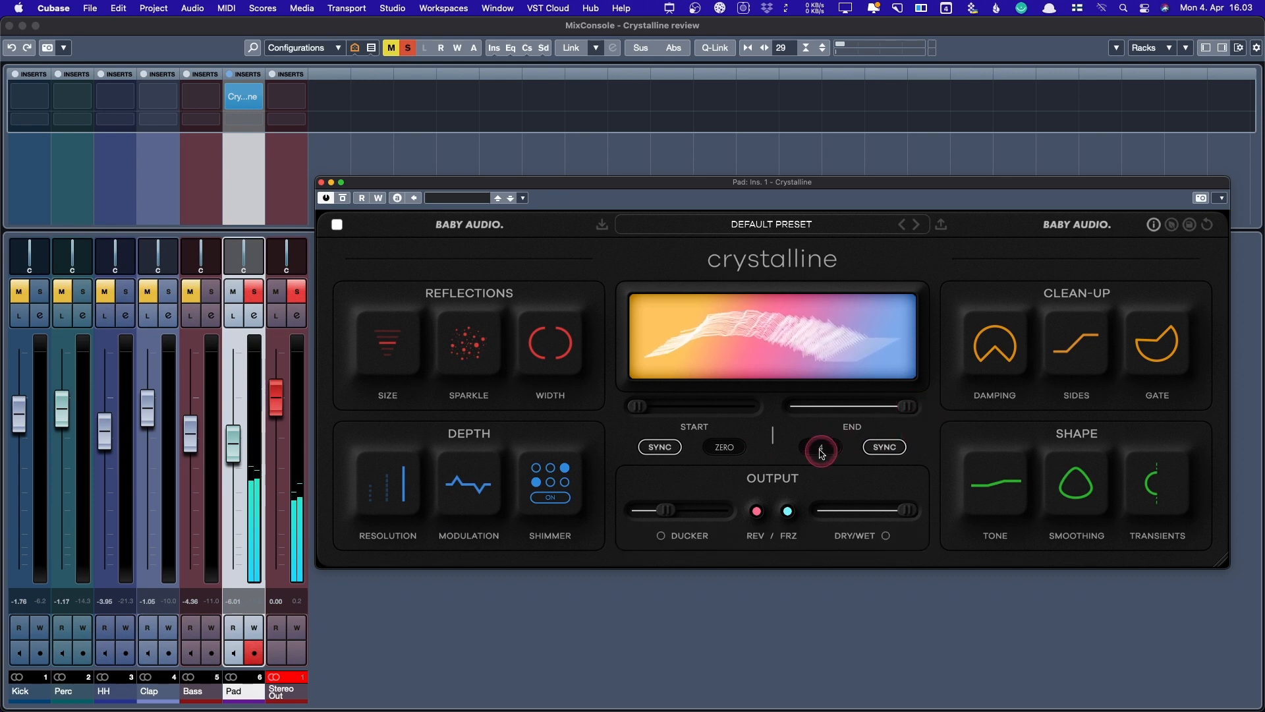
{"action": "left_click", "coordinate": [887, 450]}
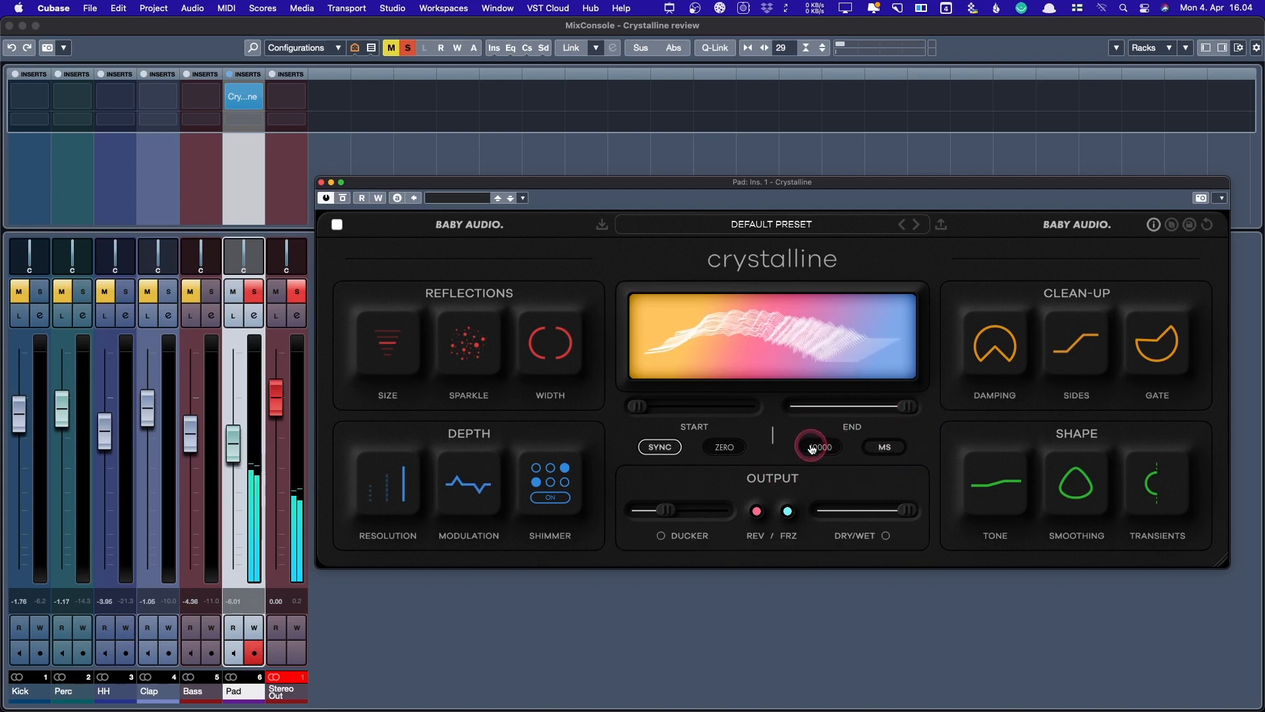
- Raise the Depth Modulation, then take it down to 0
{"action": "mouse_move", "coordinate": [996, 469]}
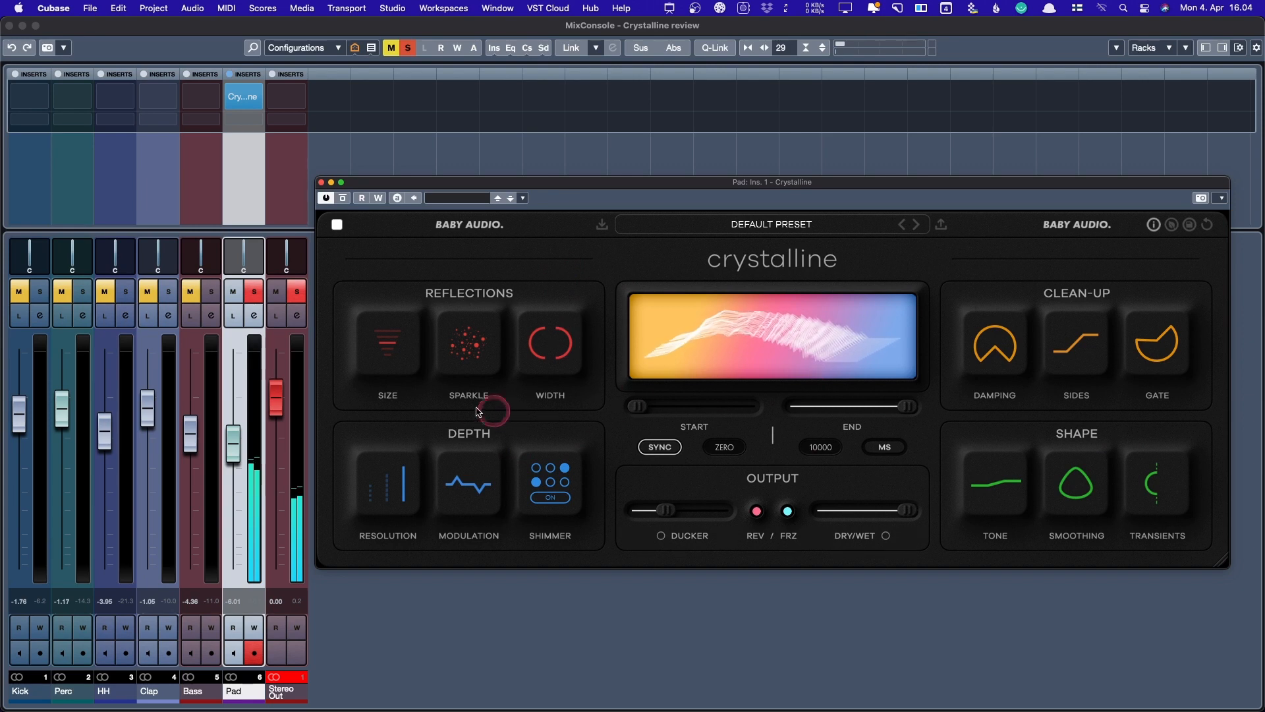
{"action": "mouse_move", "coordinate": [457, 498]}
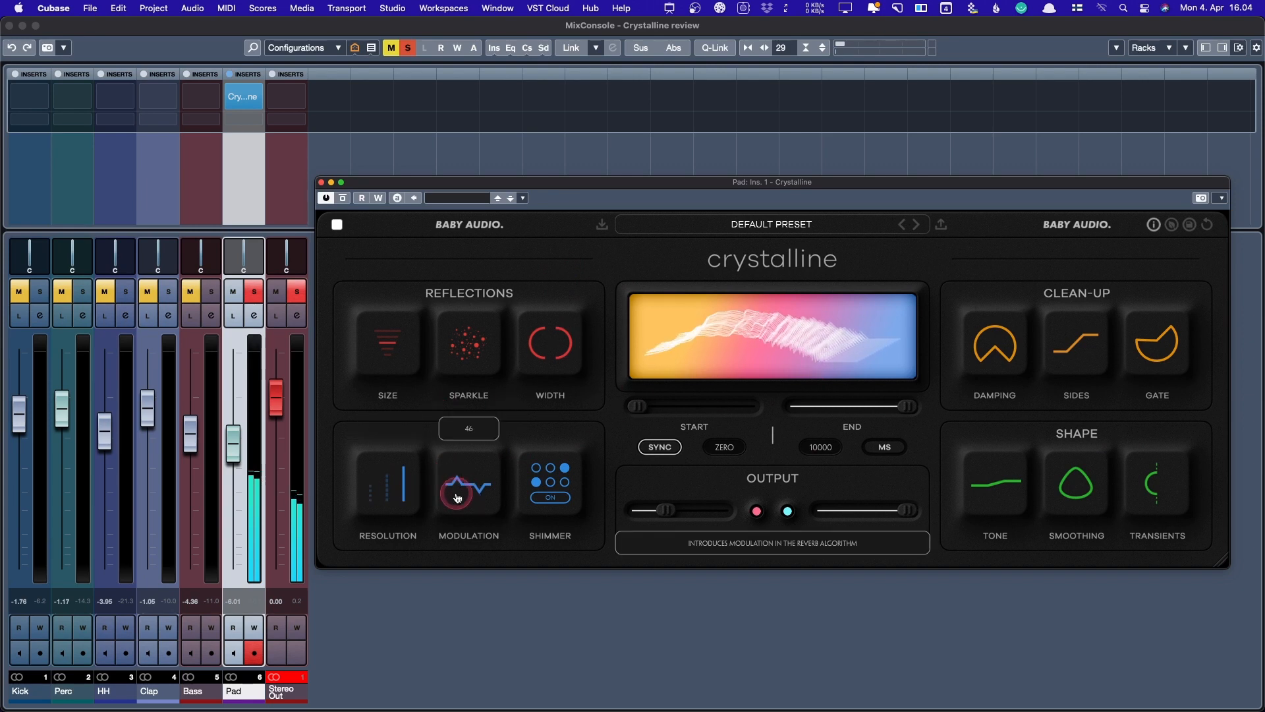
{"action": "left_click_drag", "start_coordinate": [457, 498], "coordinate": [480, 280]}
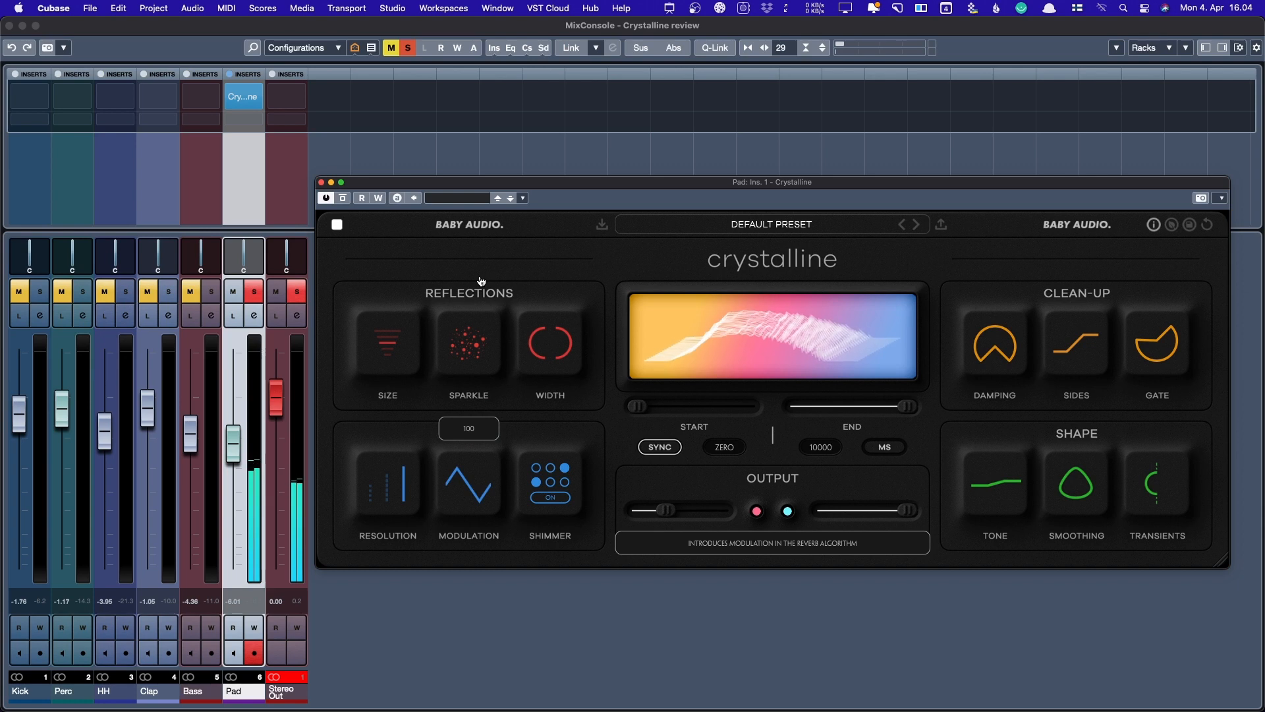
{"action": "left_click_drag", "start_coordinate": [480, 280], "coordinate": [427, 708]}
- Return the decay End to sync at 4 and lower Modulation to a subtle amount
{"action": "left_click", "coordinate": [906, 409]}
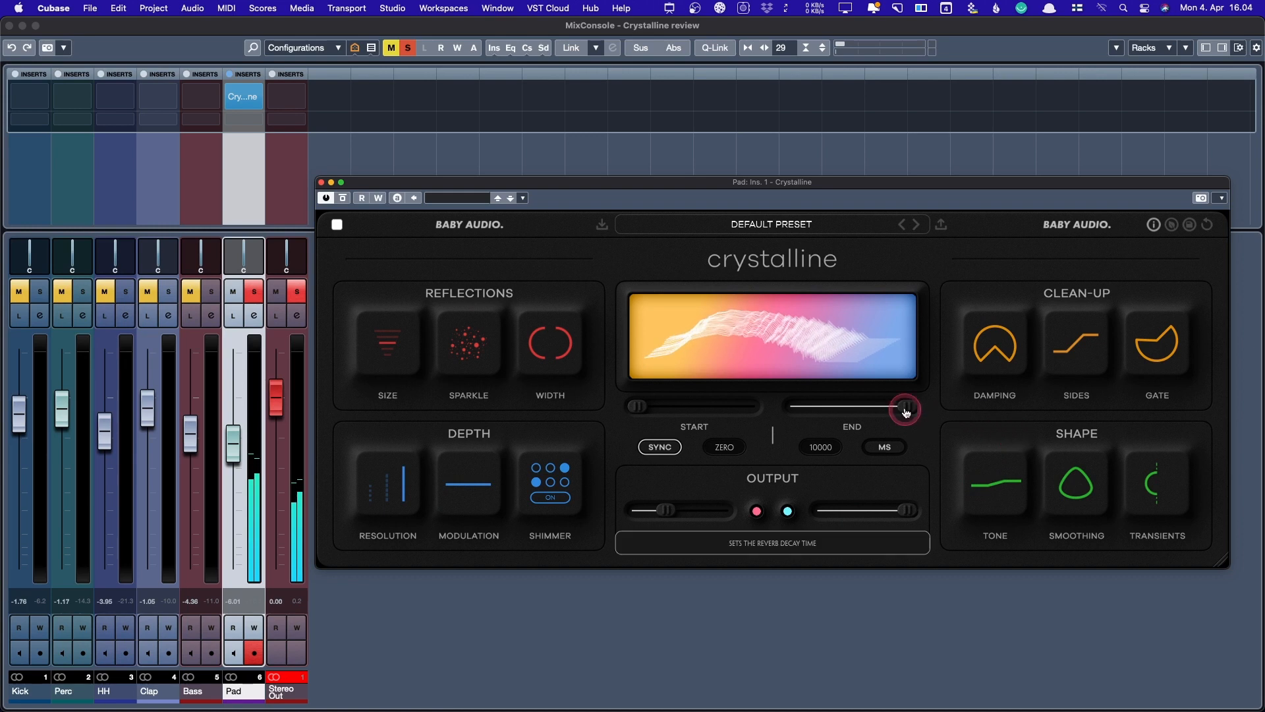
{"action": "left_click_drag", "start_coordinate": [906, 412], "coordinate": [844, 415]}
{"action": "left_click", "coordinate": [884, 447]}
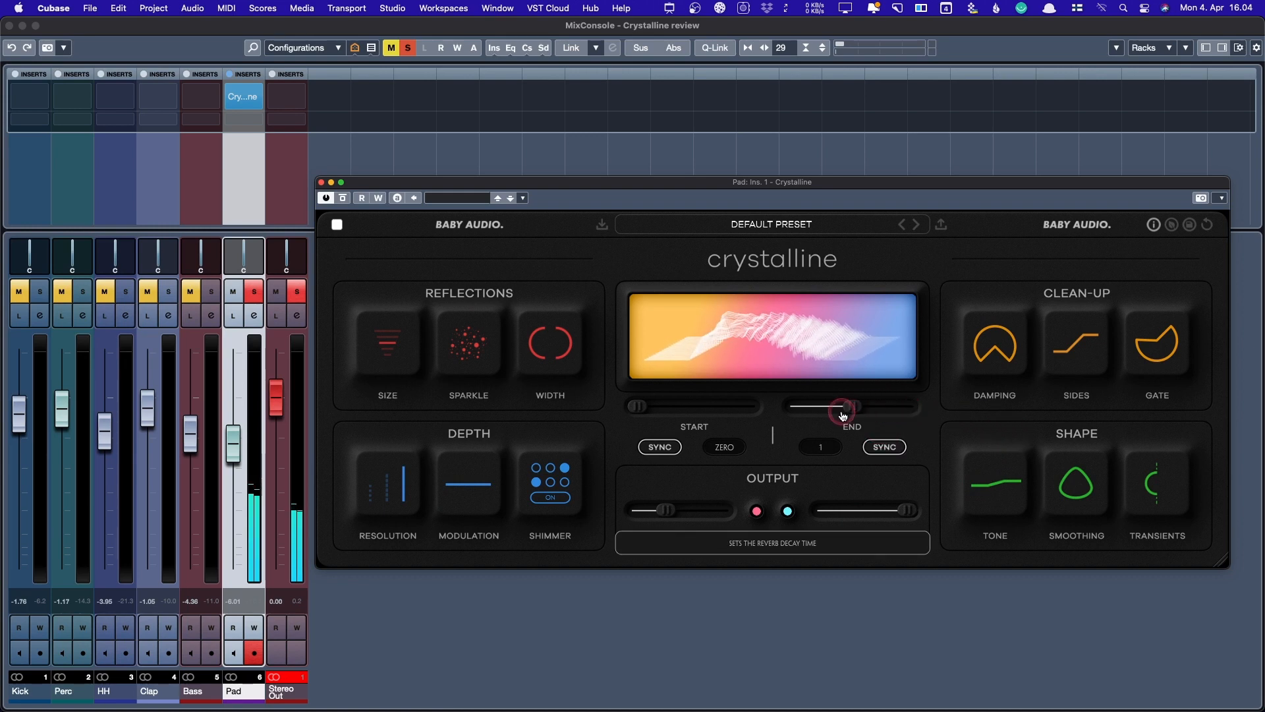
{"action": "left_click_drag", "start_coordinate": [469, 486], "coordinate": [497, 215]}
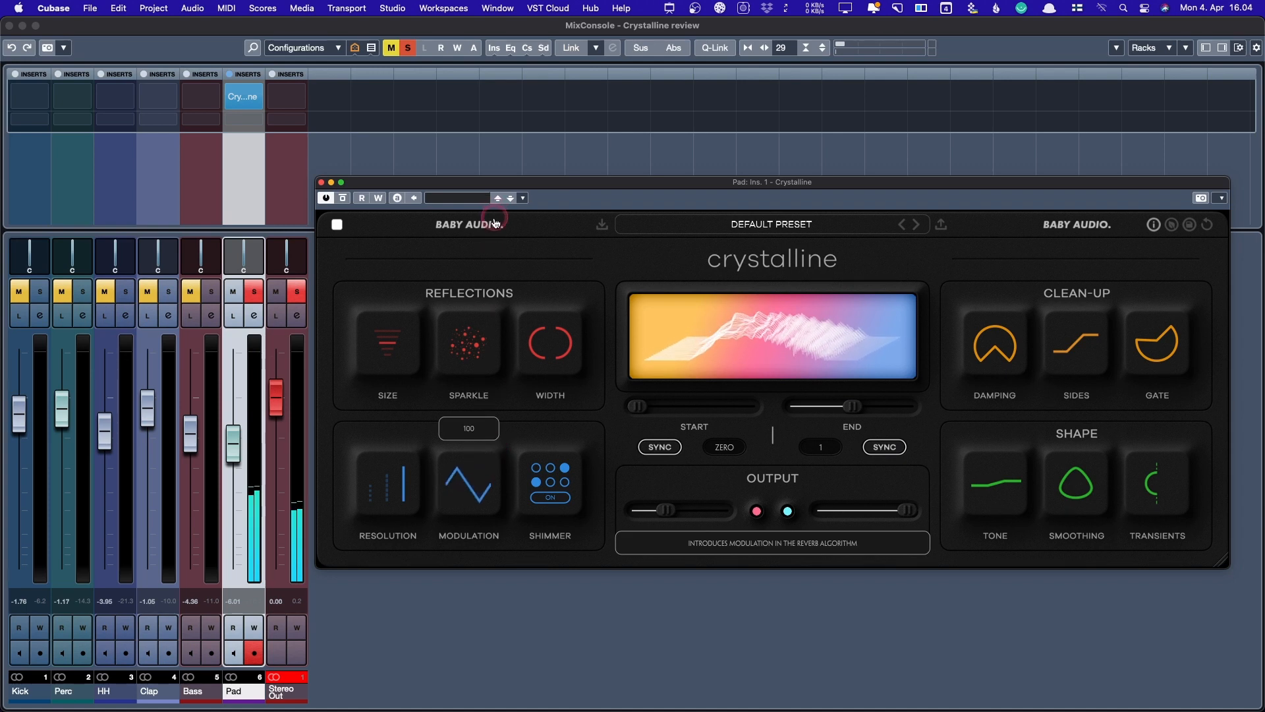
{"action": "left_click_drag", "start_coordinate": [495, 222], "coordinate": [466, 353]}
{"action": "mouse_move", "coordinate": [555, 343]}
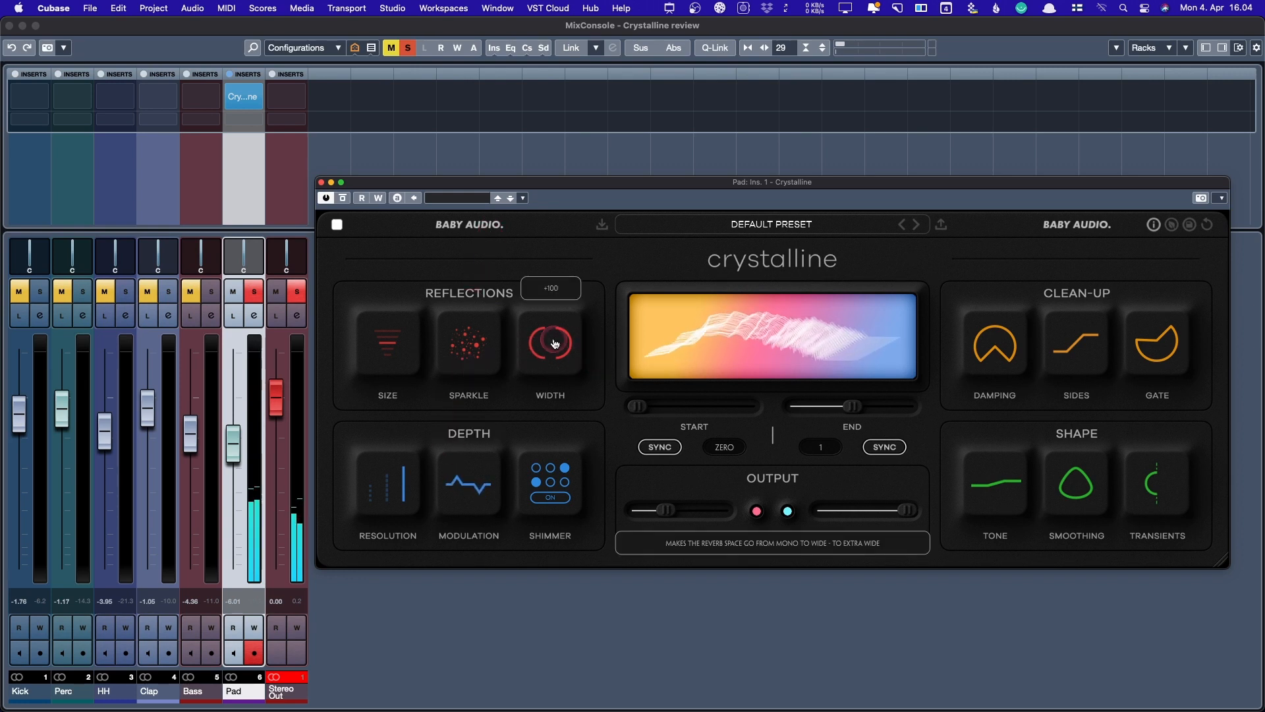
{"action": "mouse_move", "coordinate": [468, 491]}
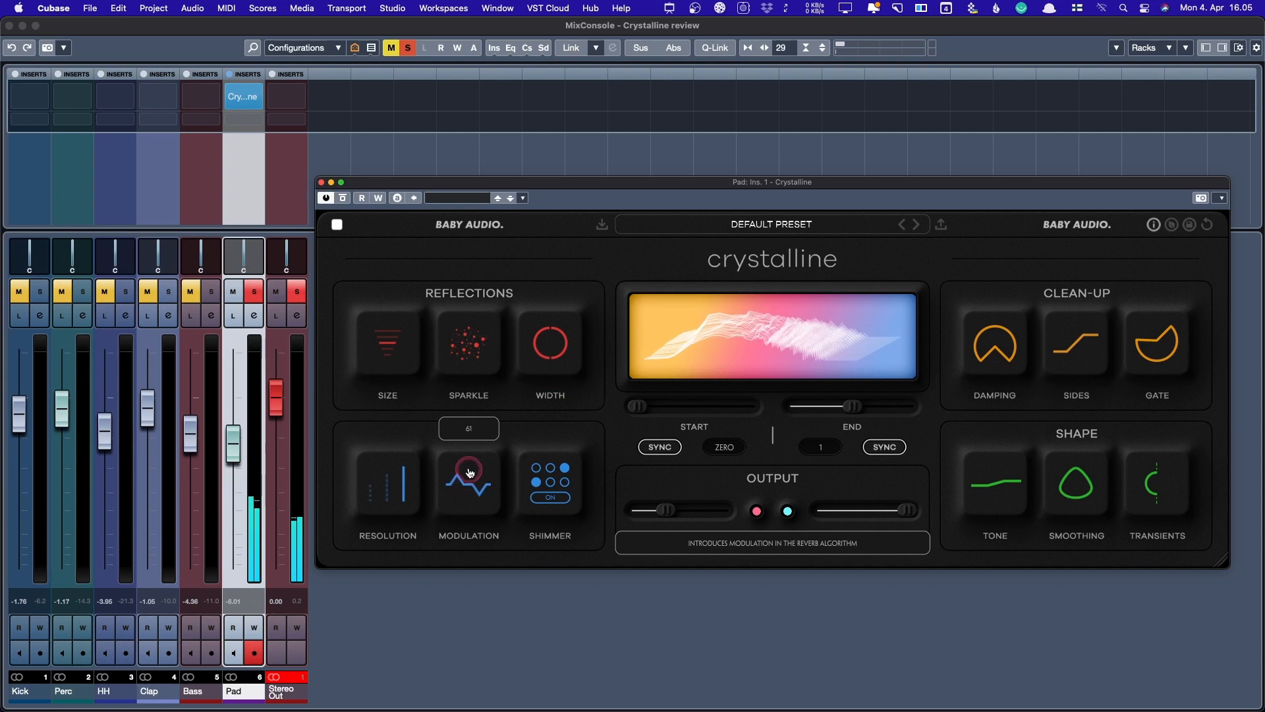
{"action": "mouse_move", "coordinate": [469, 472]}
{"action": "left_mouse_down"}
{"action": "mouse_move", "coordinate": [477, 404]}
{"action": "mouse_move", "coordinate": [454, 565]}
{"action": "mouse_move", "coordinate": [473, 430]}
{"action": "mouse_move", "coordinate": [471, 488]}
{"action": "left_mouse_up"}
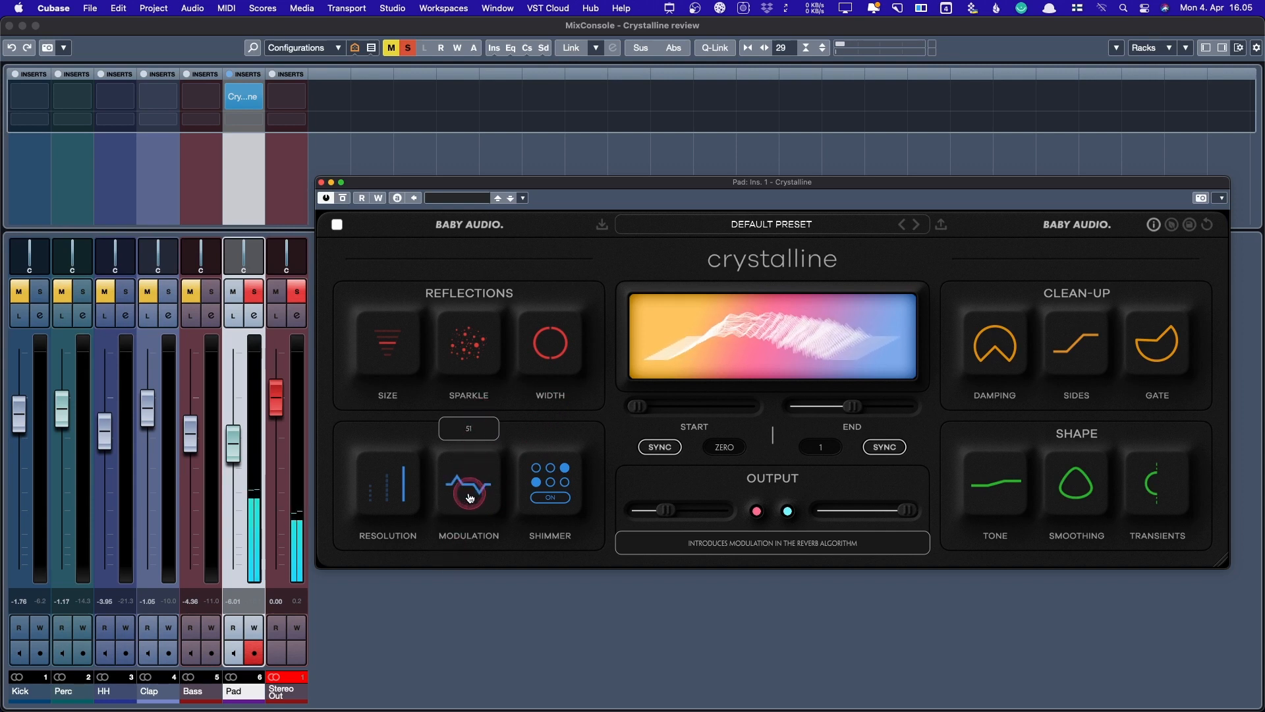
- Keep the mix fully wet, ease Modulation down, and enlarge the room Size to Large
{"action": "mouse_move", "coordinate": [382, 343]}
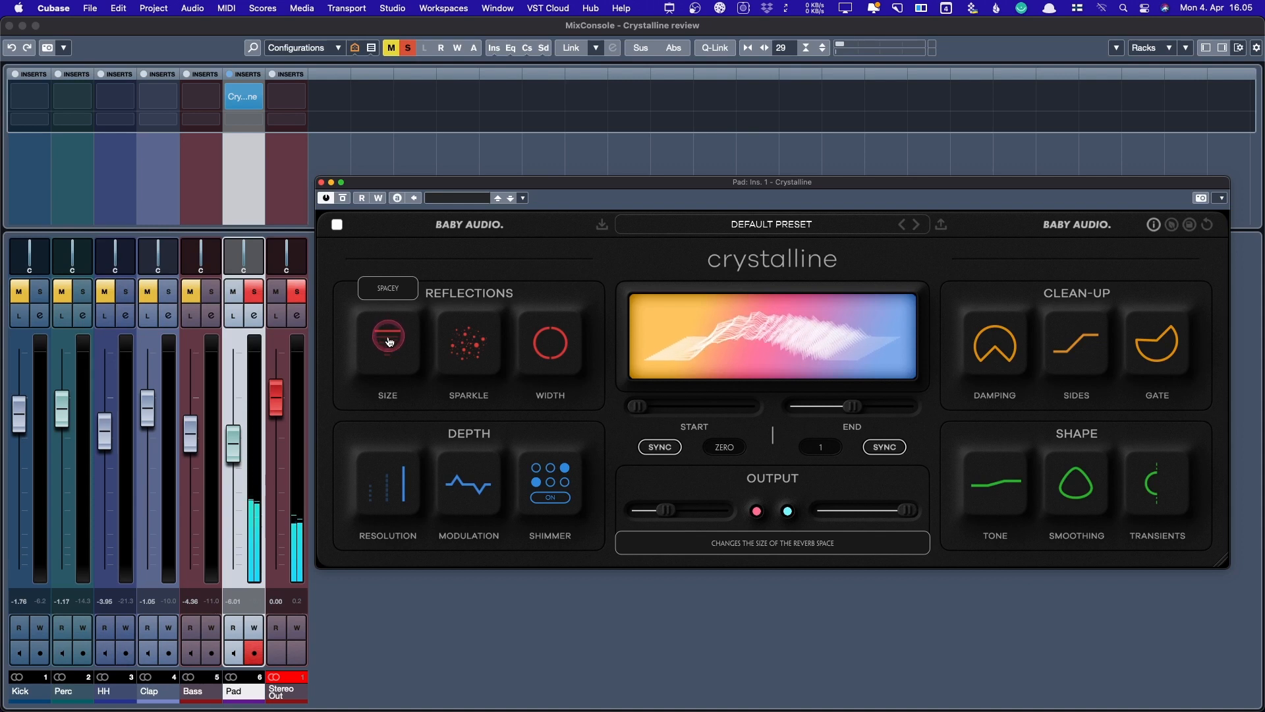
{"action": "left_click_drag", "start_coordinate": [389, 342], "coordinate": [391, 353]}
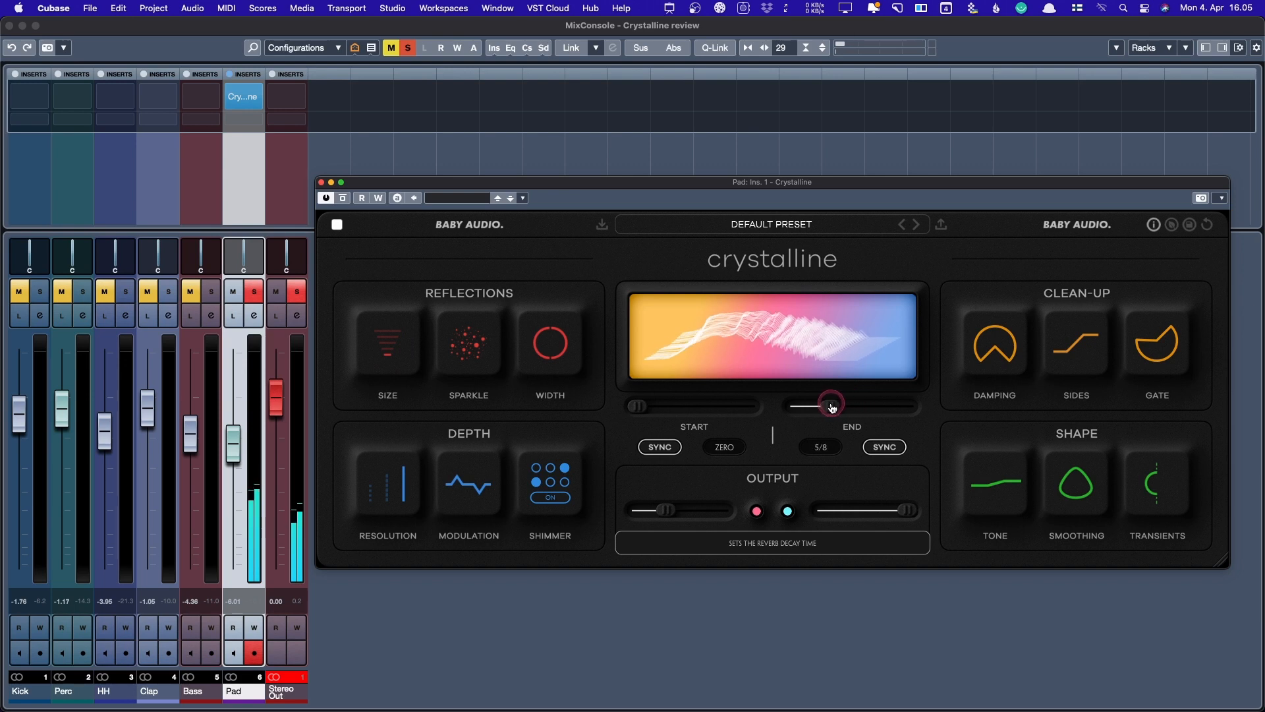
{"action": "left_click_drag", "start_coordinate": [907, 515], "coordinate": [914, 522]}
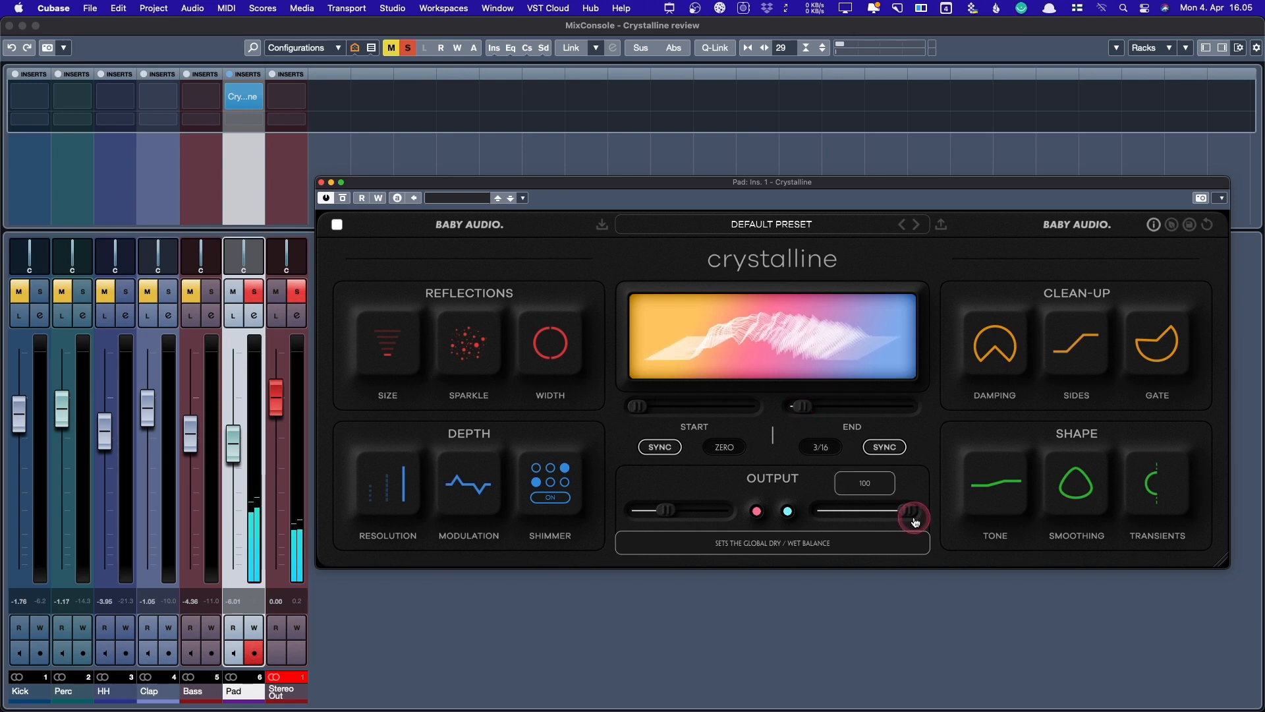
{"action": "left_click_drag", "start_coordinate": [469, 484], "coordinate": [492, 443]}
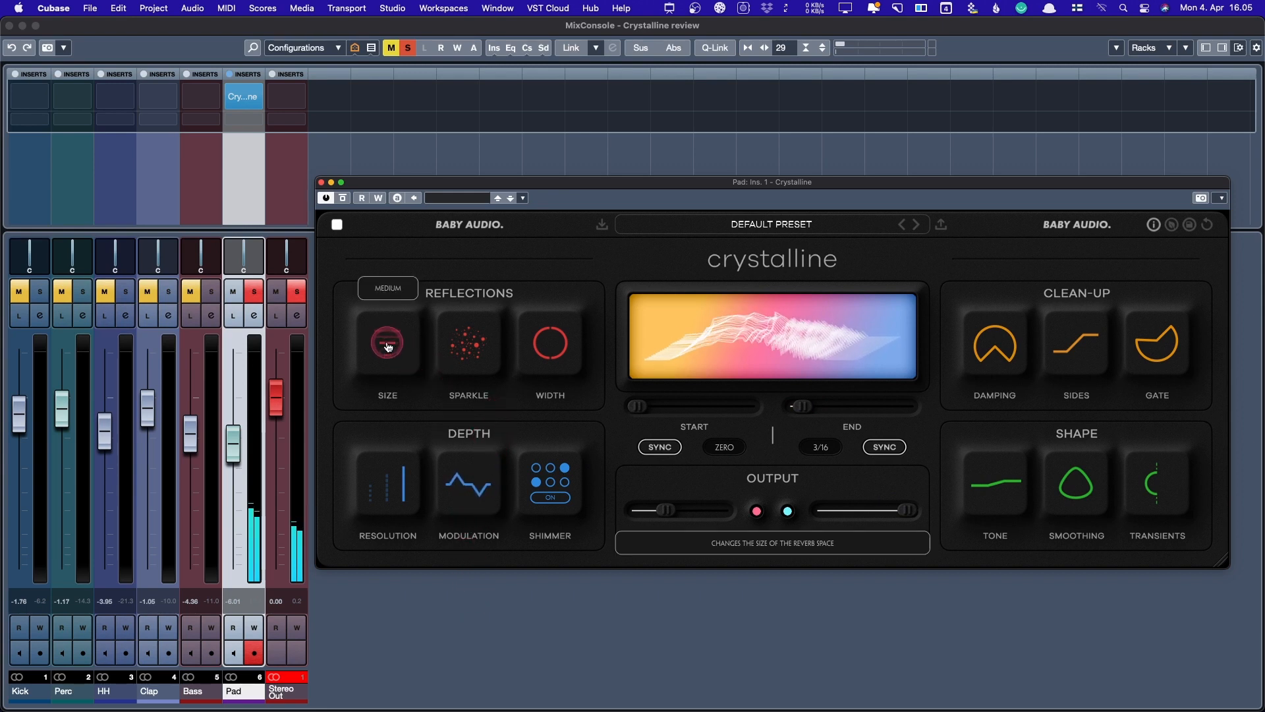
{"action": "left_click", "coordinate": [816, 406]}
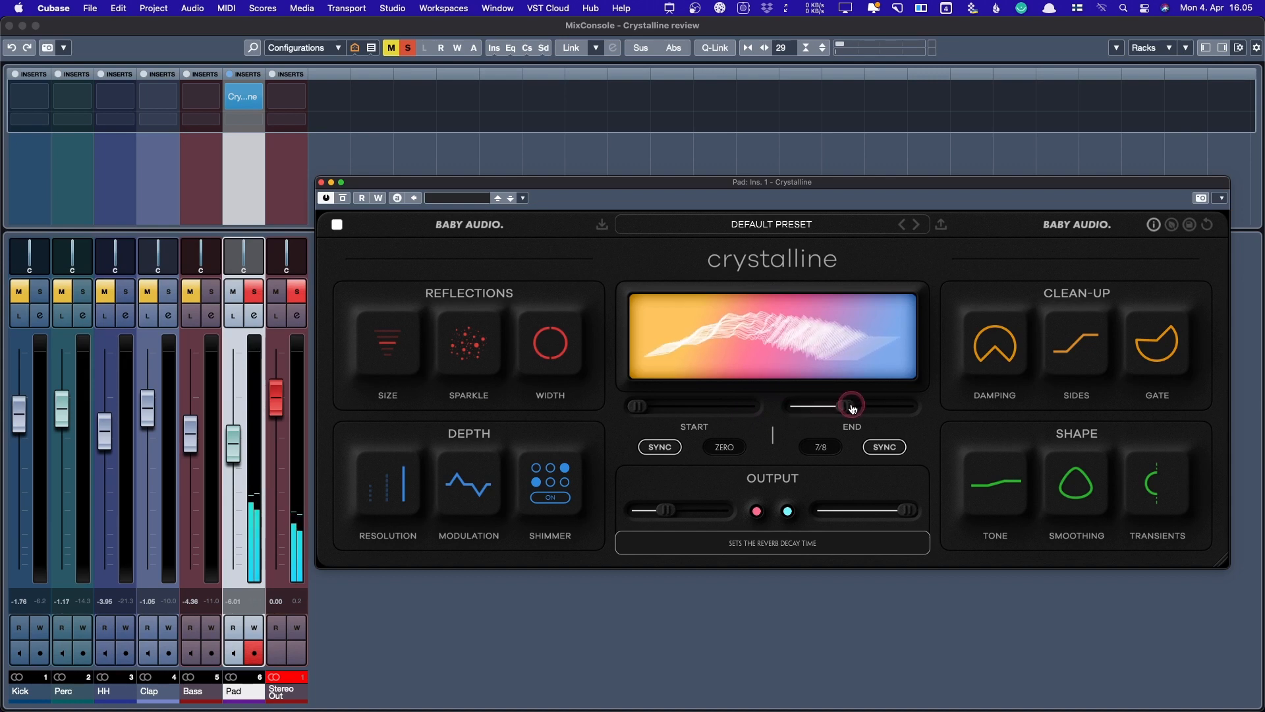
{"action": "left_click", "coordinate": [381, 343]}
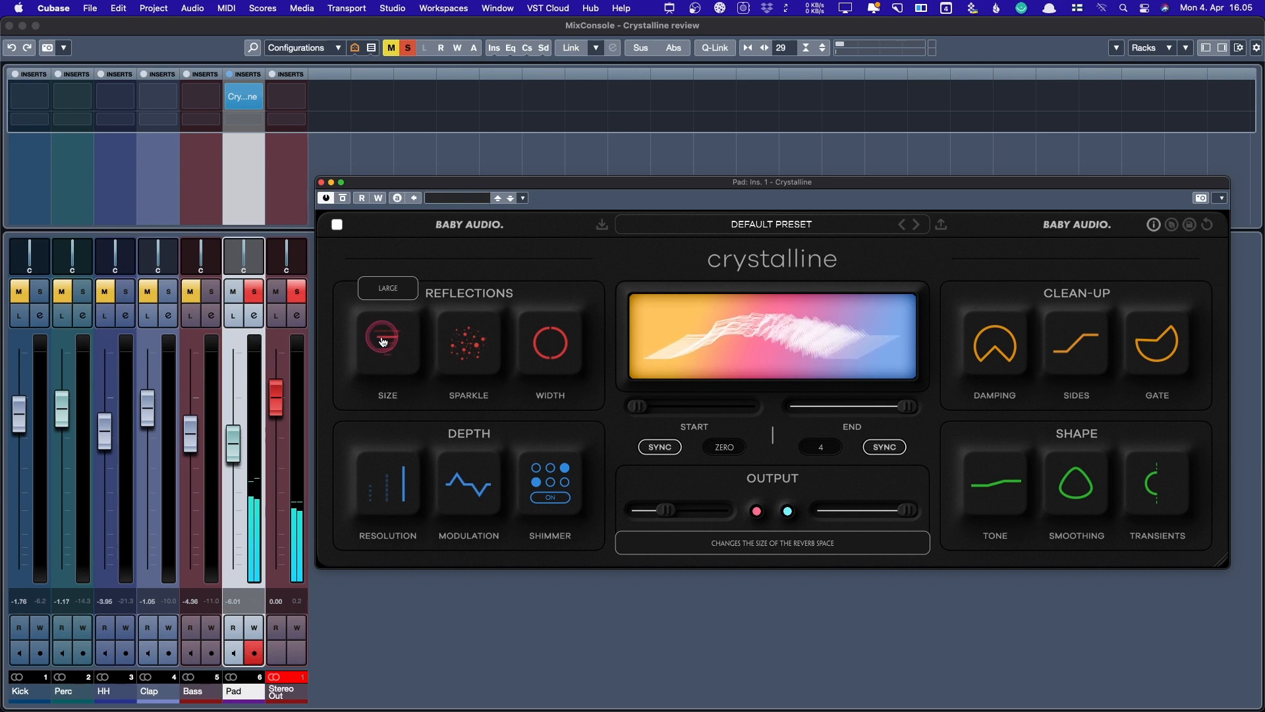
{"action": "left_click_drag", "start_coordinate": [382, 341], "coordinate": [382, 334]}
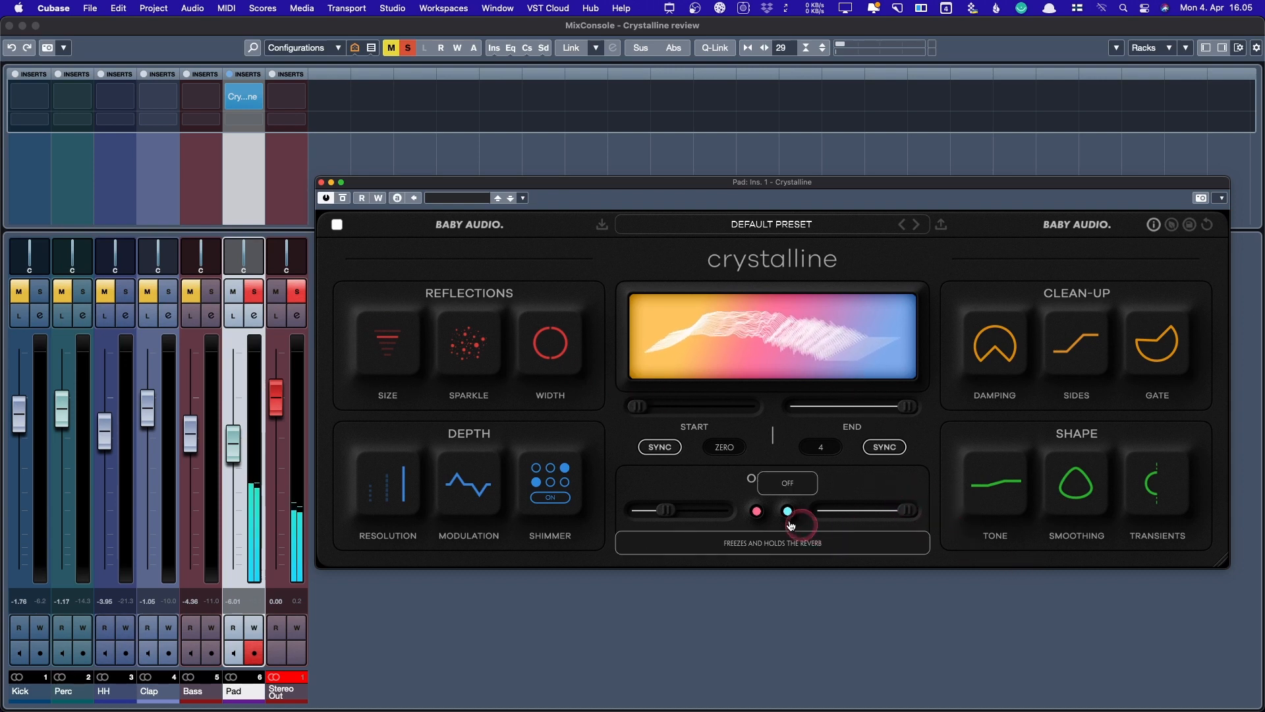
- Switch the Pad reverb's Shimmer on
{"action": "mouse_move", "coordinate": [1006, 367]}
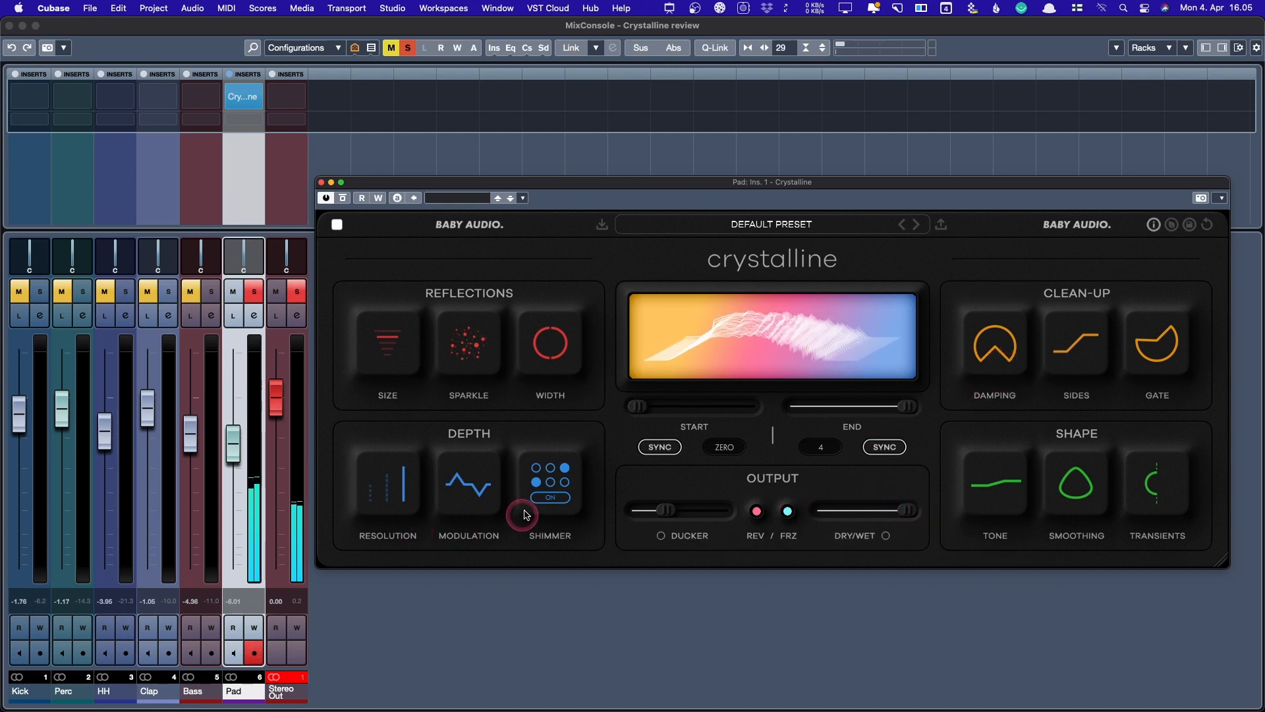
{"action": "mouse_move", "coordinate": [540, 486]}
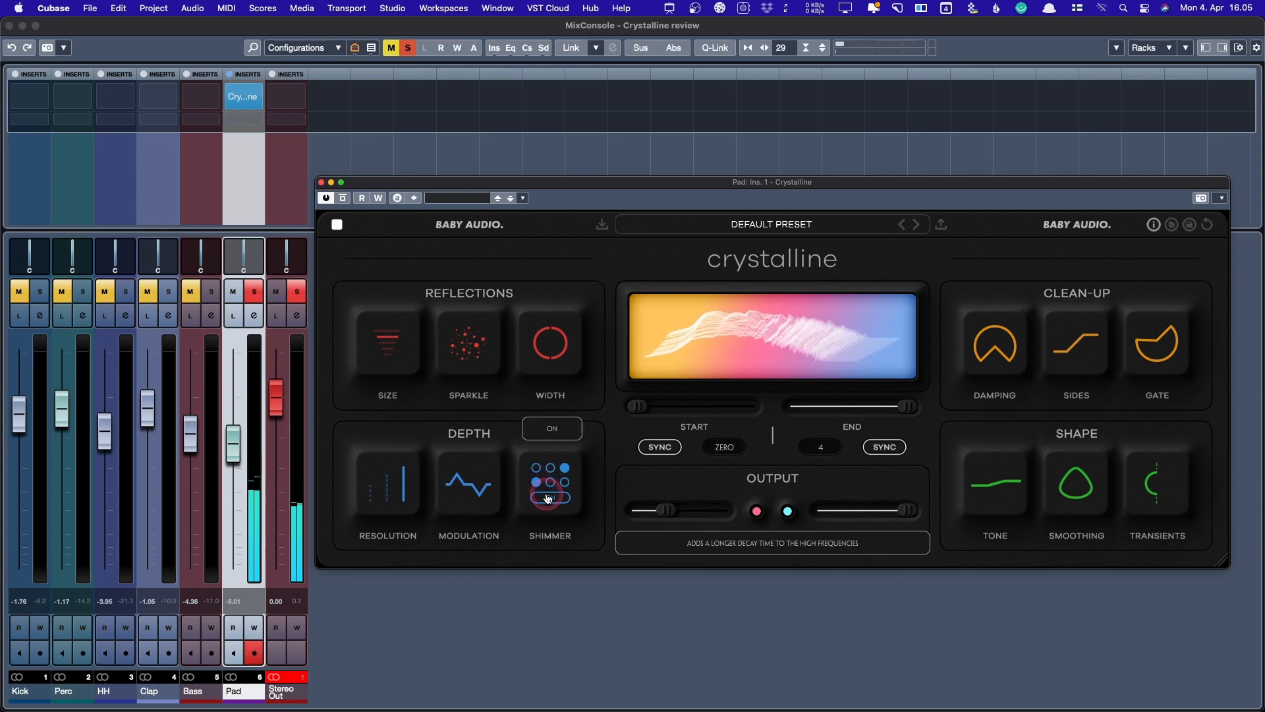
{"action": "left_click", "coordinate": [550, 498]}
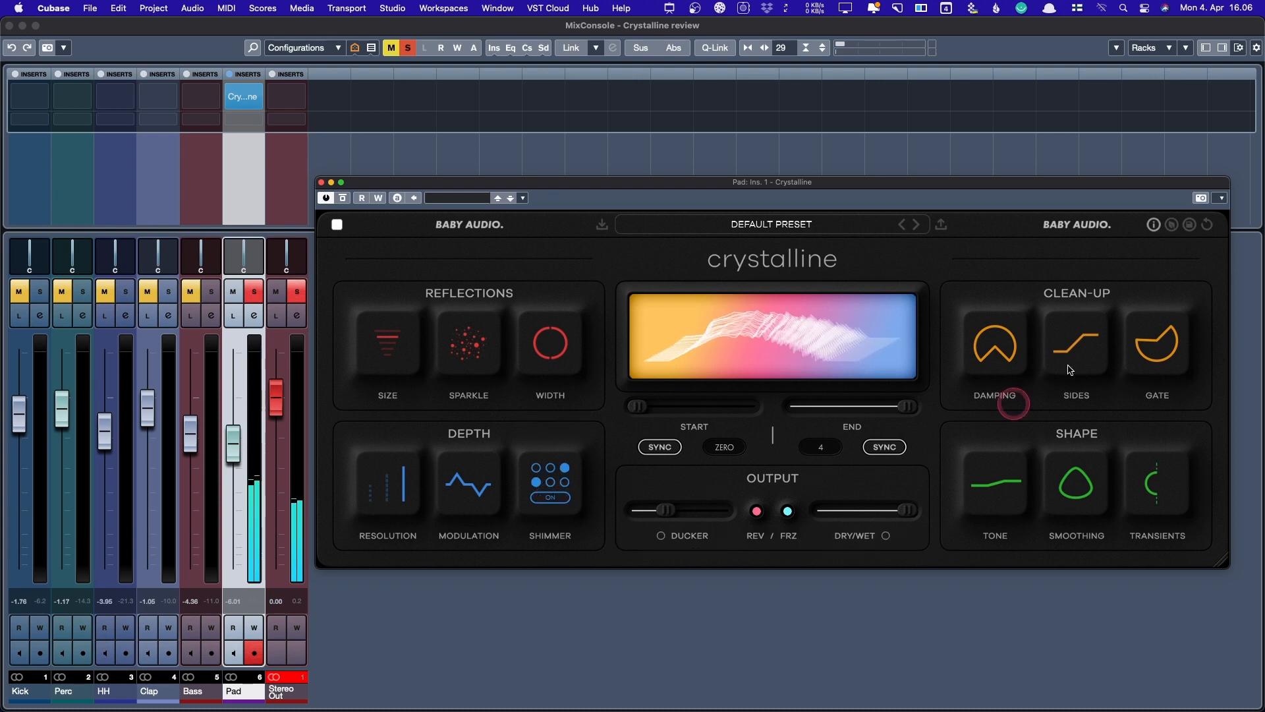
- Open Damping to LPF 20000, lower Sides to 31 Hz, and widen Width to +39
{"action": "mouse_move", "coordinate": [994, 342]}
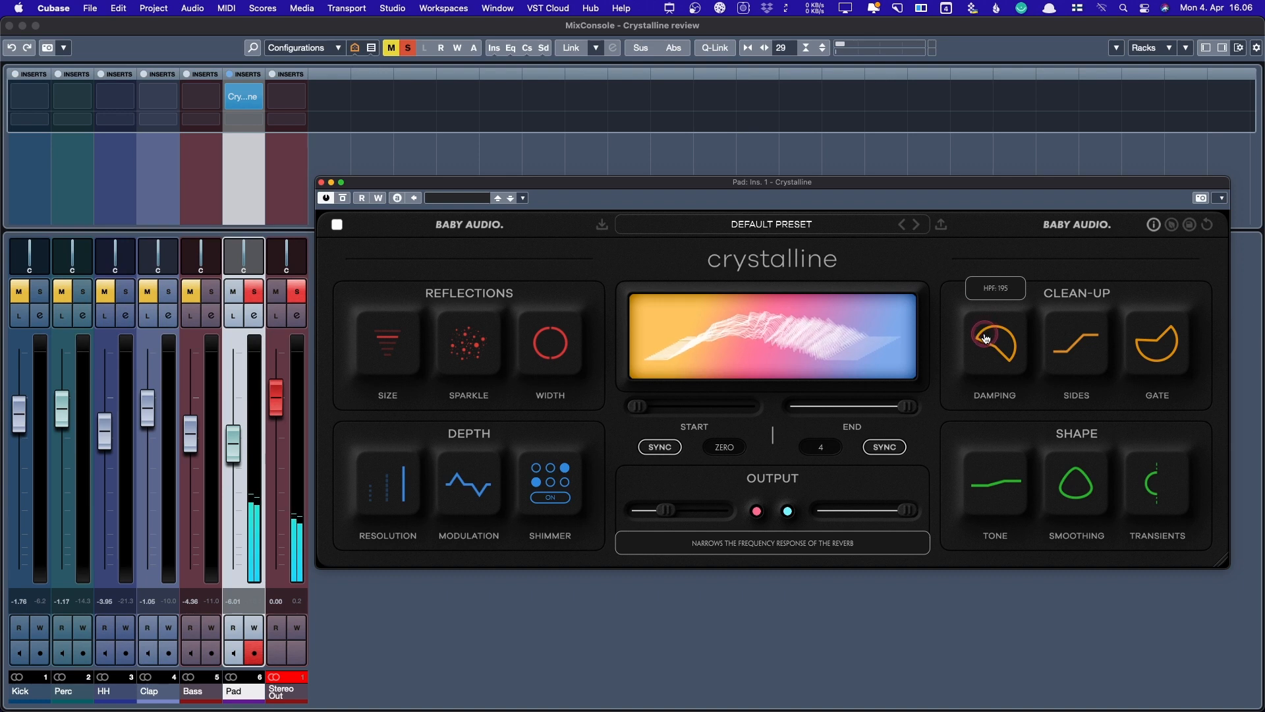
{"action": "left_click_drag", "start_coordinate": [986, 343], "coordinate": [1022, 367]}
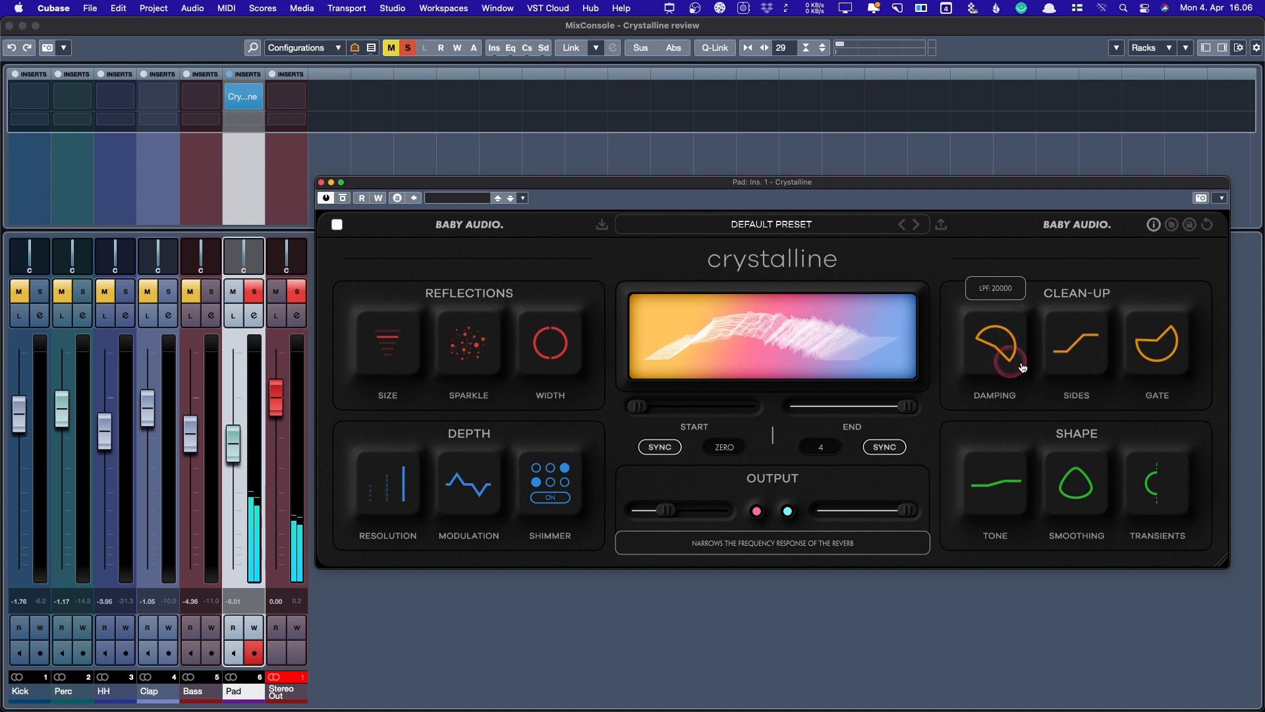
{"action": "mouse_move", "coordinate": [1078, 365]}
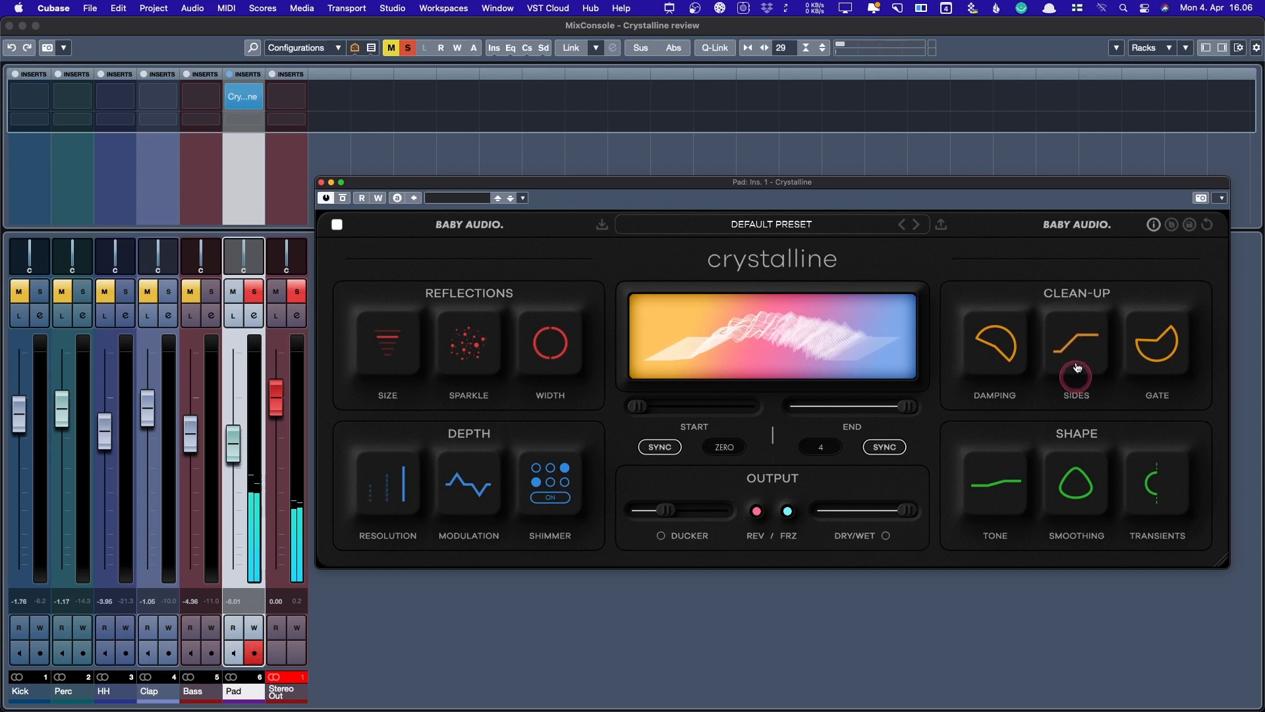
{"action": "left_click_drag", "start_coordinate": [1077, 368], "coordinate": [1070, 400]}
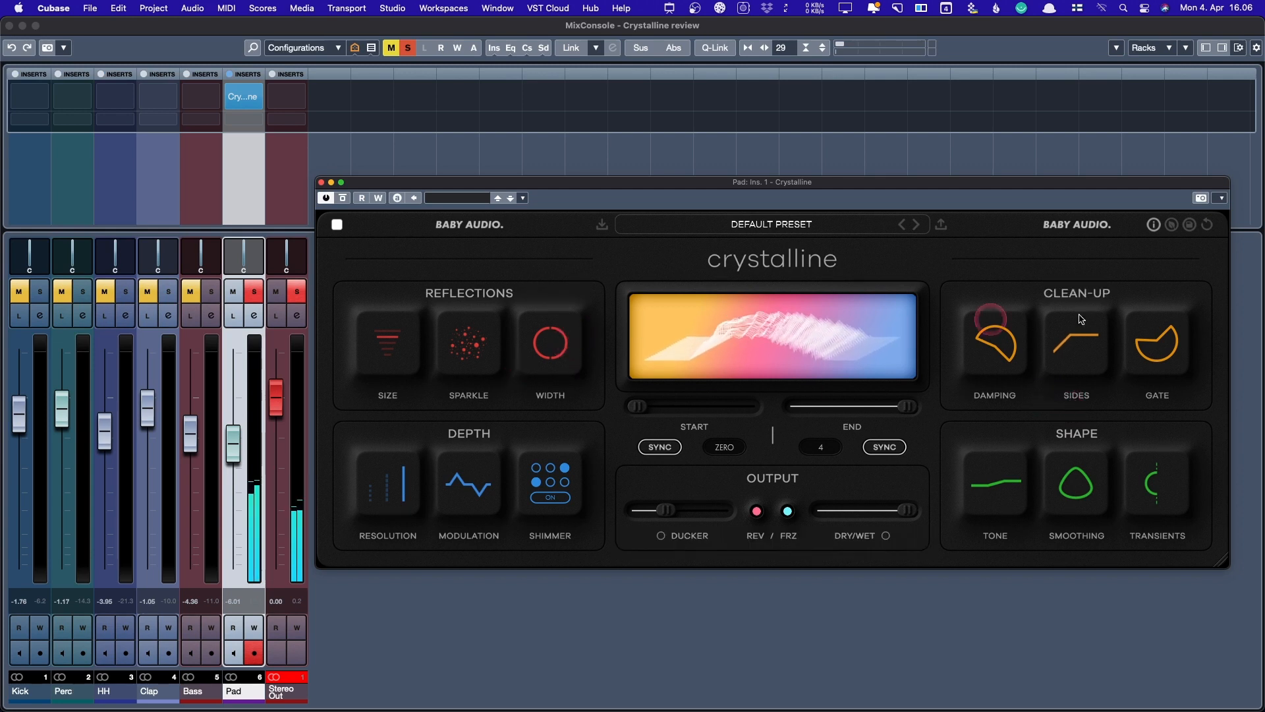
{"action": "mouse_move", "coordinate": [546, 348]}
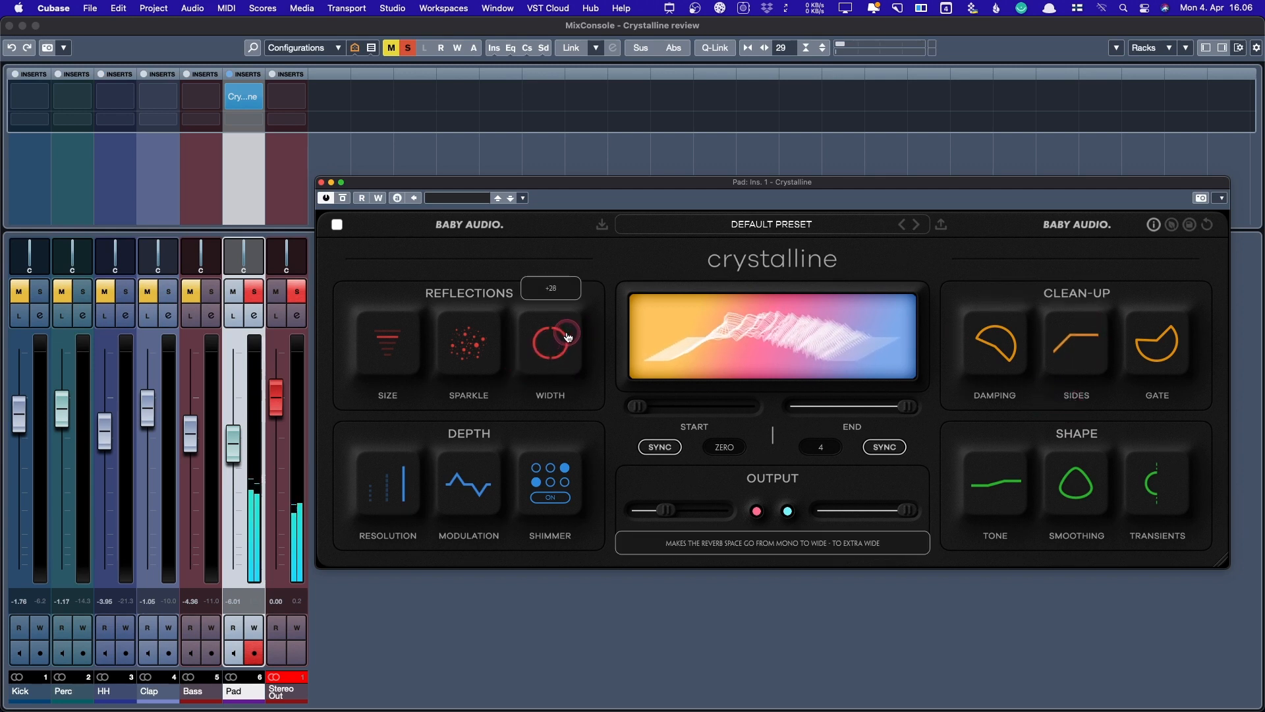
{"action": "left_click_drag", "start_coordinate": [568, 336], "coordinate": [558, 365]}
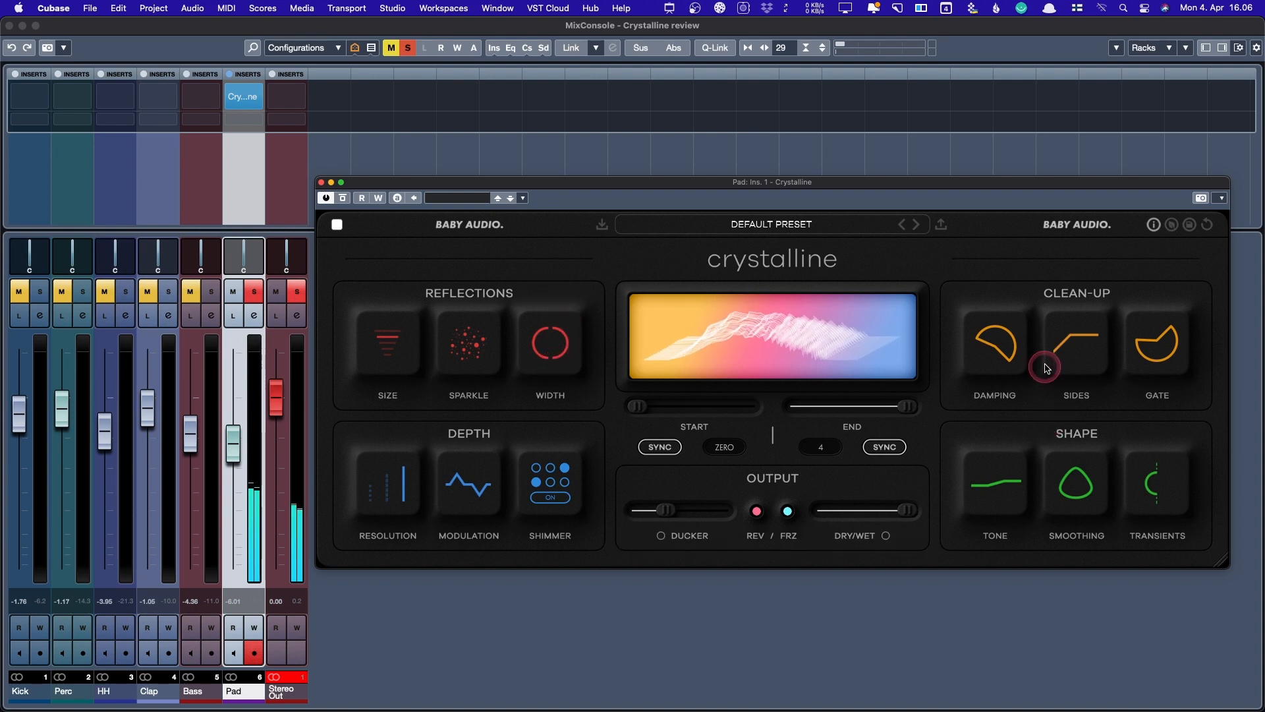
- Raise the Sides cutoff to 58 Hz and adjust the Gate threshold
{"action": "mouse_move", "coordinate": [546, 357]}
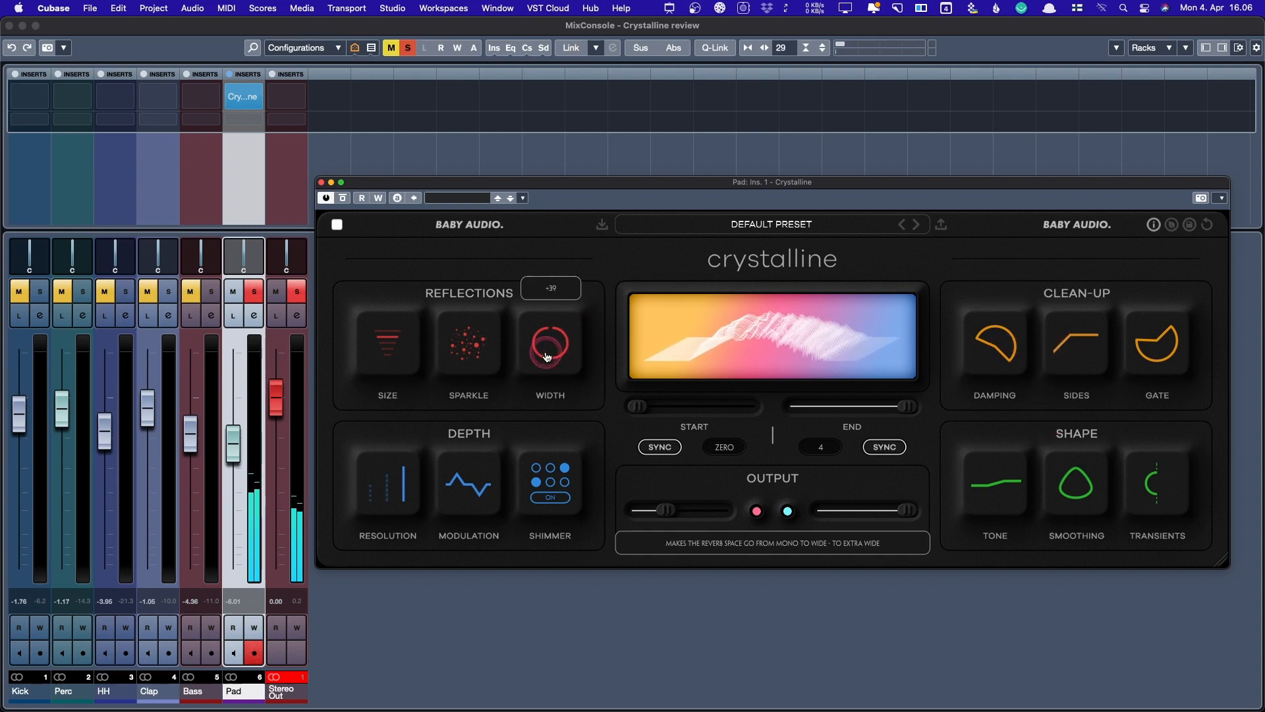
{"action": "mouse_move", "coordinate": [1067, 339]}
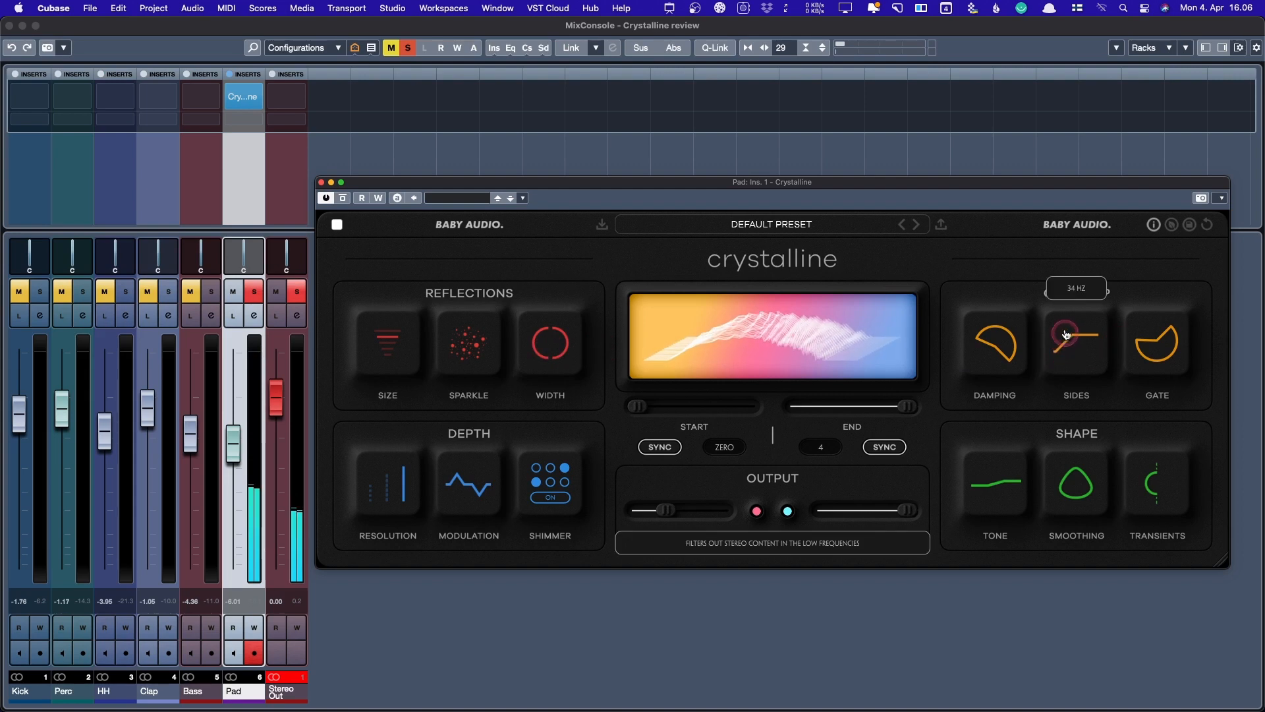
{"action": "left_click_drag", "start_coordinate": [1065, 334], "coordinate": [1071, 290]}
{"action": "left_click", "coordinate": [1162, 356]}
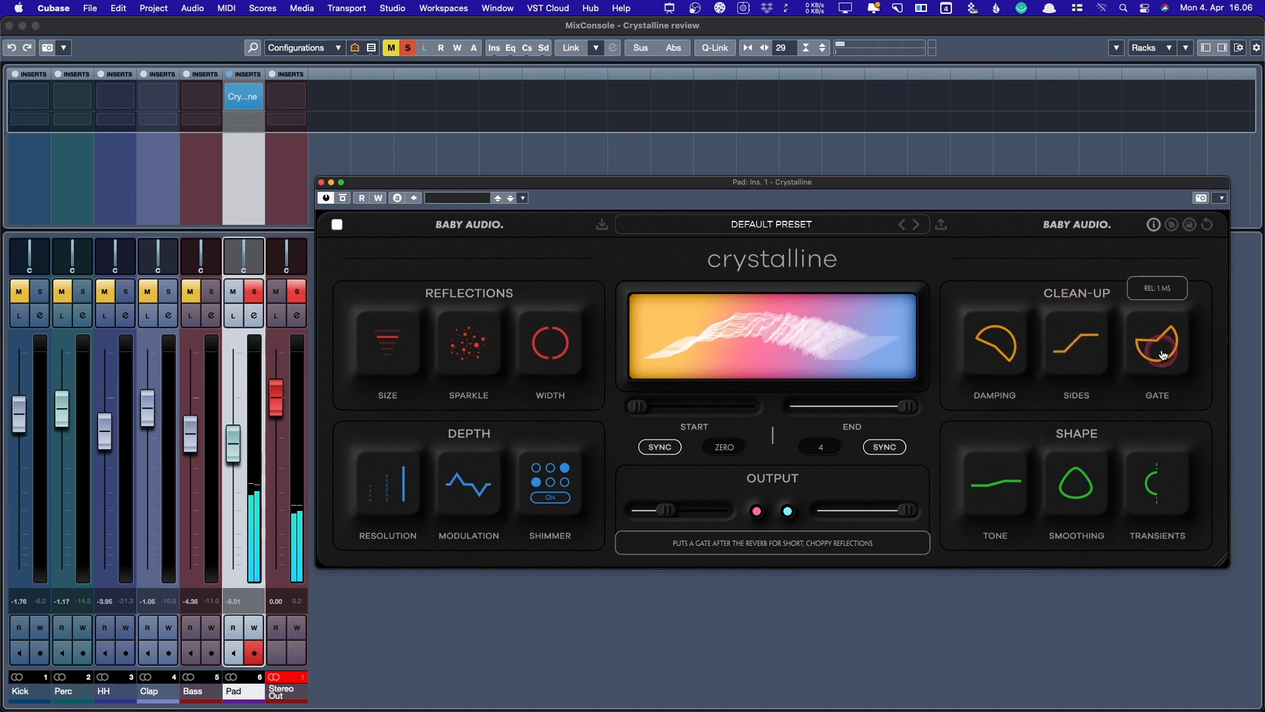
{"action": "mouse_move", "coordinate": [1158, 350]}
{"action": "left_mouse_down"}
{"action": "mouse_move", "coordinate": [1165, 334]}
{"action": "mouse_move", "coordinate": [1143, 295]}
{"action": "mouse_move", "coordinate": [1166, 187]}
{"action": "left_mouse_up"}
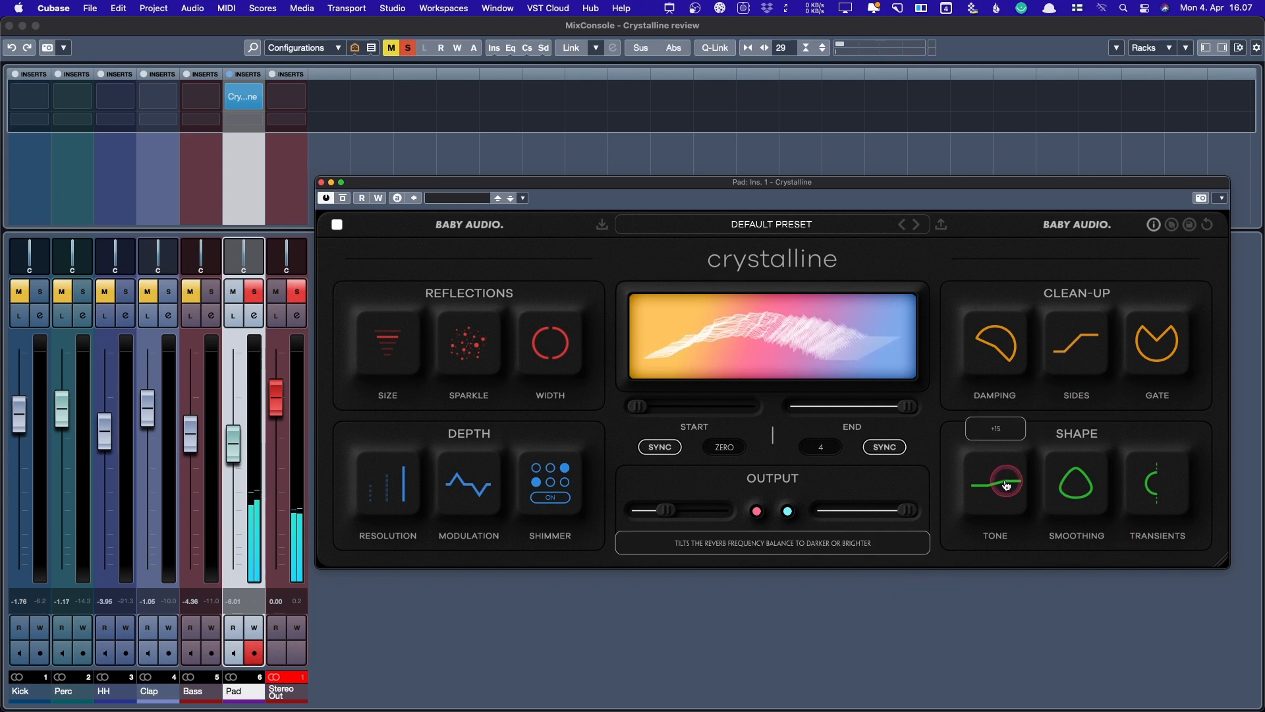
- Set Tone to +75 and Smoothing to 84, then swing Transients from attack toward sustain
{"action": "left_click_drag", "start_coordinate": [1002, 486], "coordinate": [976, 696]}
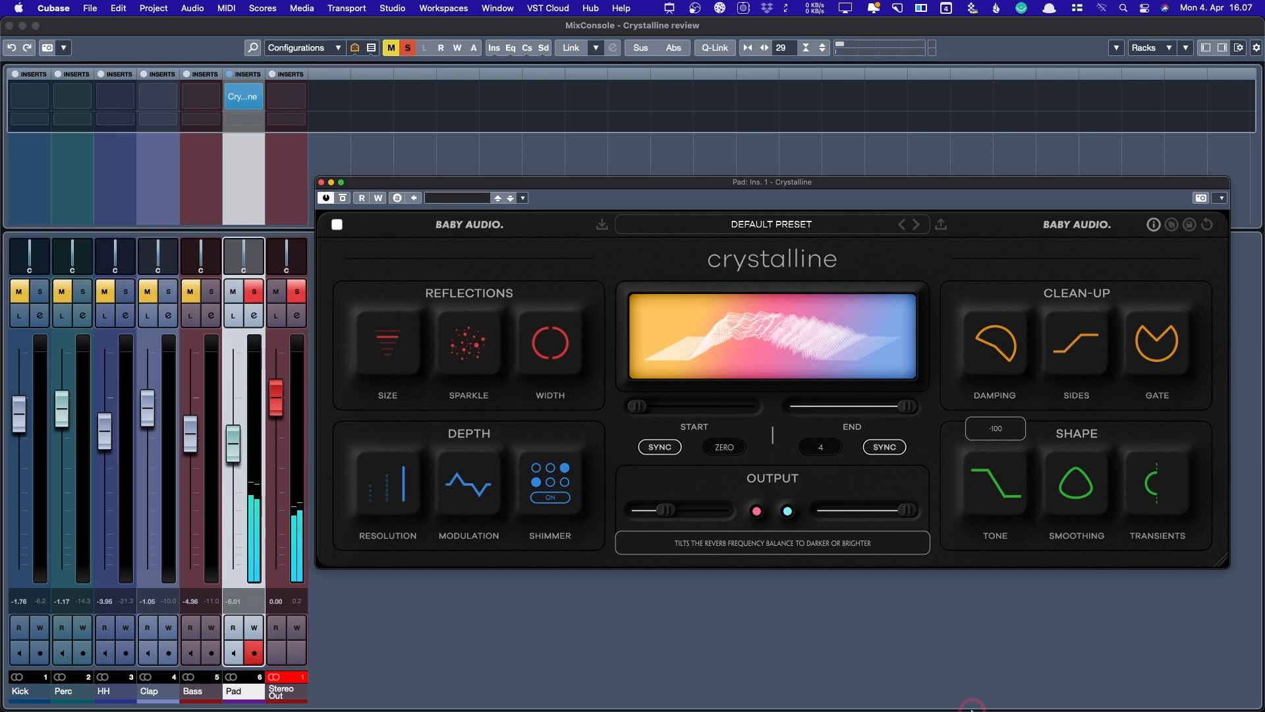
{"action": "left_click_drag", "start_coordinate": [980, 680], "coordinate": [1013, 539]}
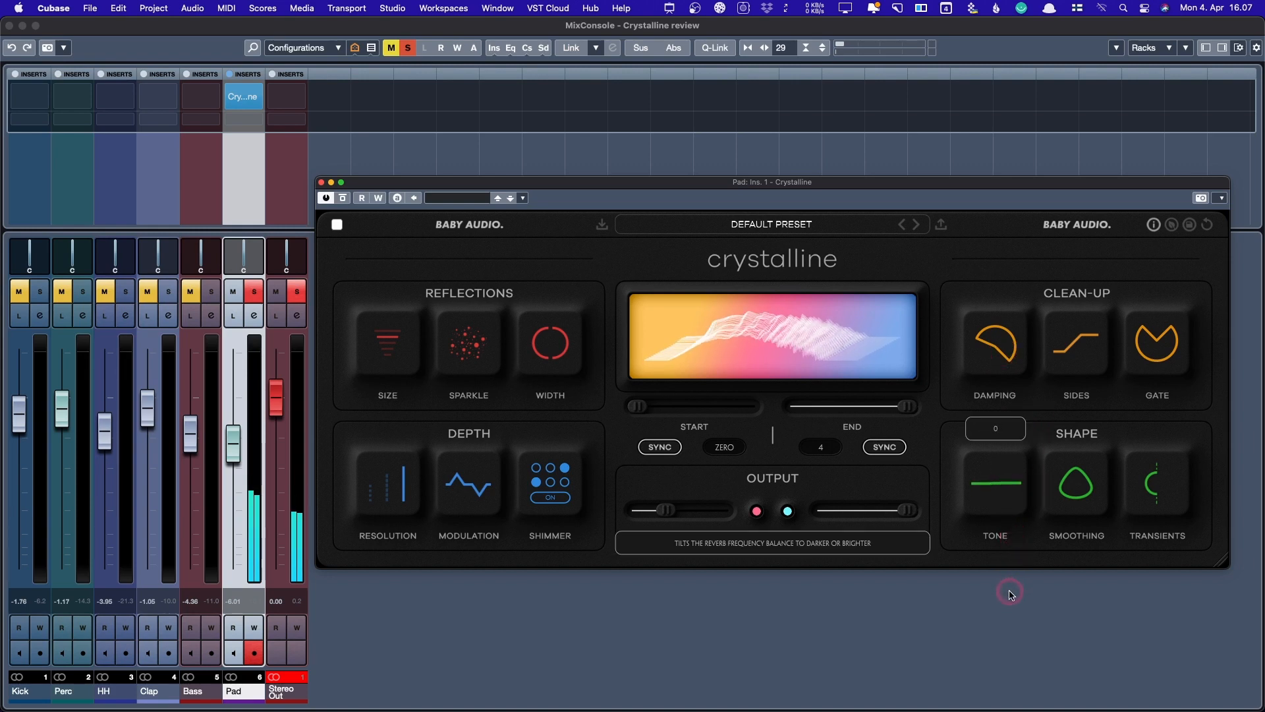
{"action": "left_click_drag", "start_coordinate": [1076, 502], "coordinate": [1071, 572]}
{"action": "left_click_drag", "start_coordinate": [1069, 691], "coordinate": [1083, 516]}
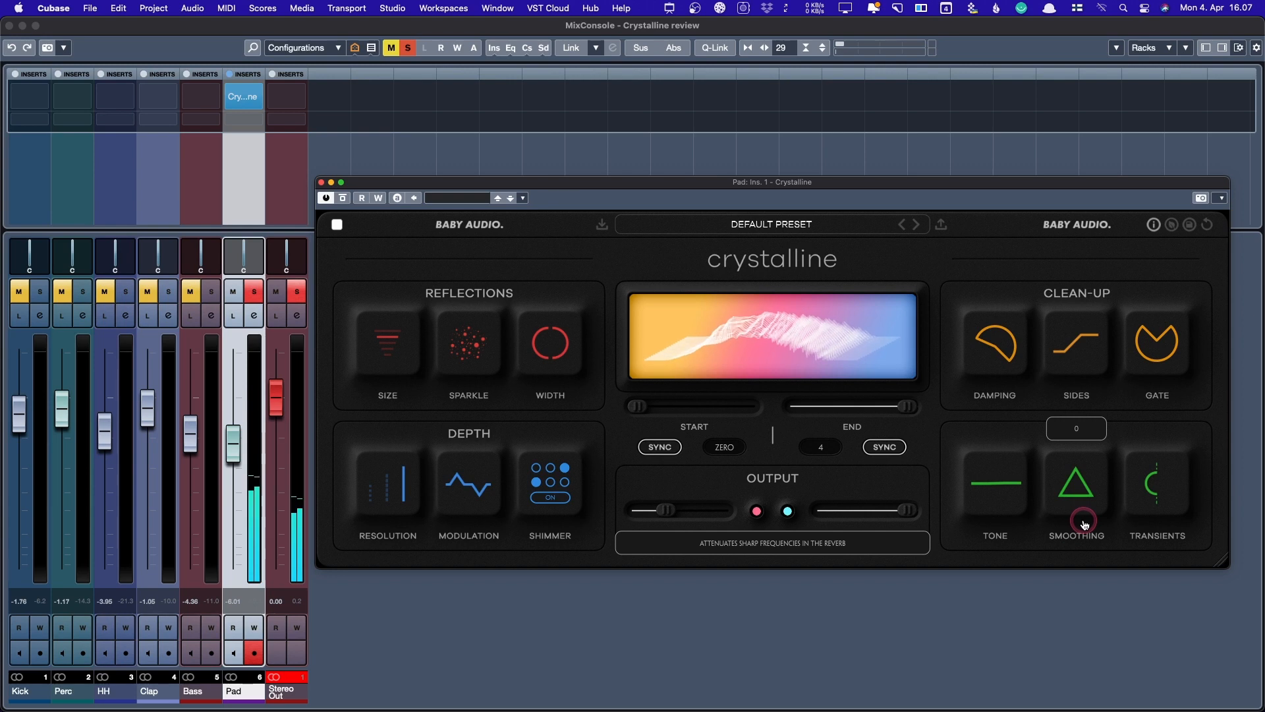
{"action": "left_click_drag", "start_coordinate": [1088, 482], "coordinate": [1131, 214]}
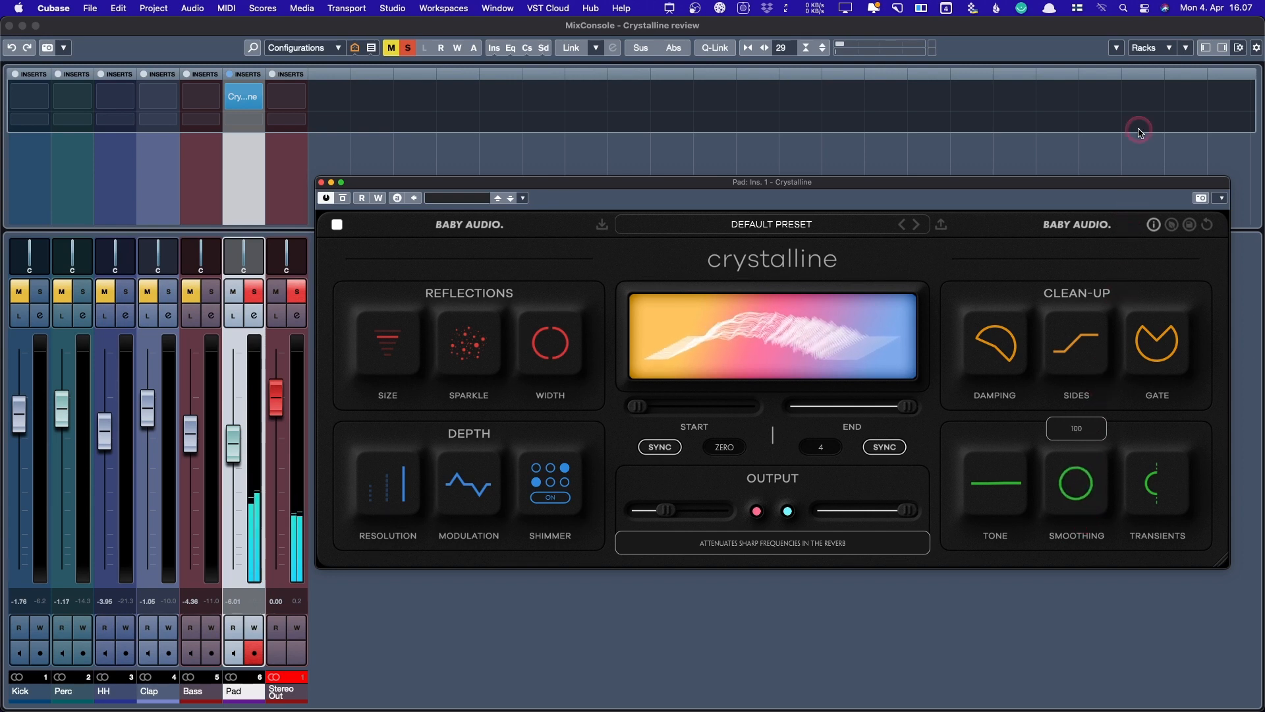
{"action": "left_click_drag", "start_coordinate": [1140, 135], "coordinate": [1053, 544]}
{"action": "mouse_move", "coordinate": [1087, 463]}
{"action": "left_mouse_down"}
{"action": "mouse_move", "coordinate": [1123, 288]}
{"action": "mouse_move", "coordinate": [1078, 483]}
{"action": "left_mouse_up"}
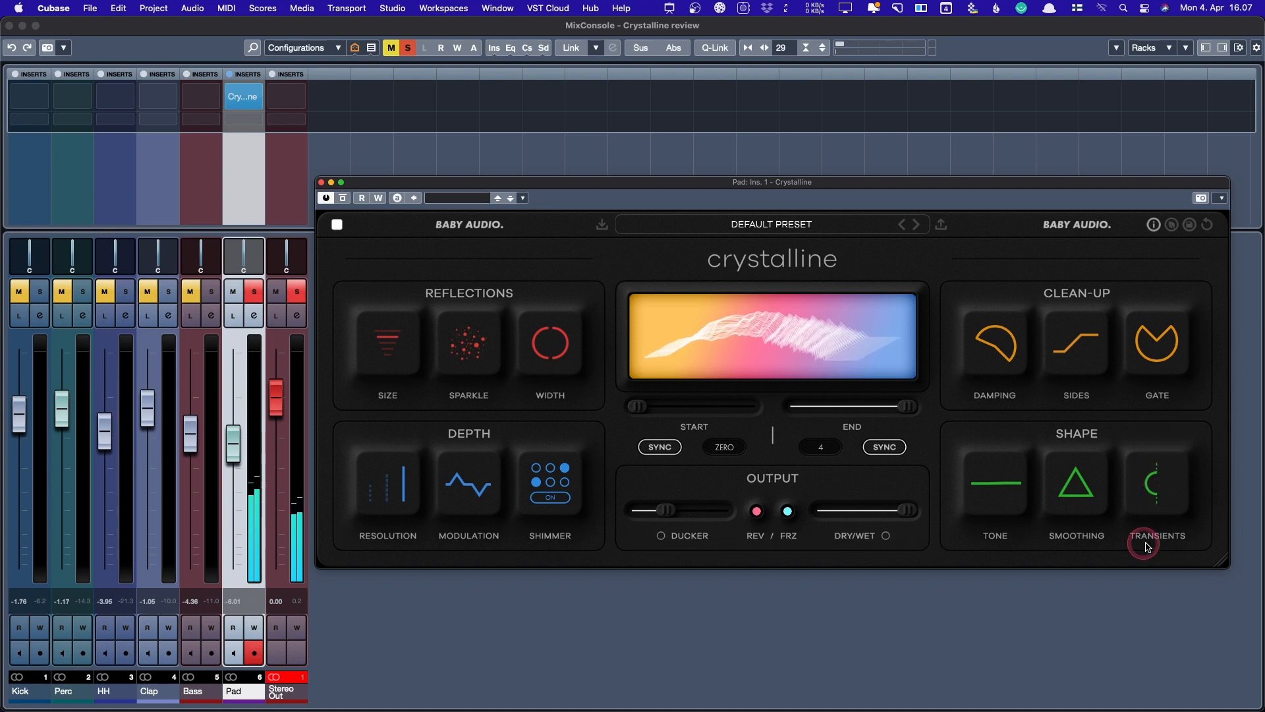
{"action": "left_click_drag", "start_coordinate": [1150, 493], "coordinate": [1166, 270]}
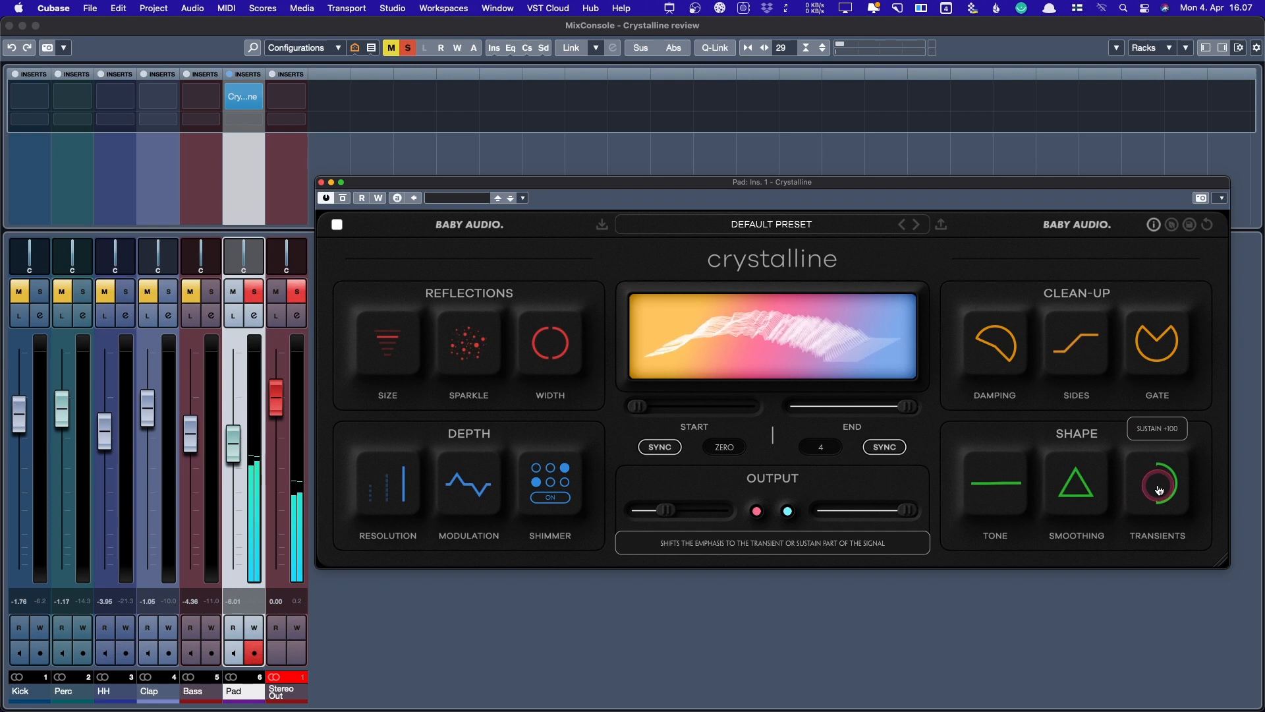
{"action": "left_click_drag", "start_coordinate": [1165, 481], "coordinate": [1162, 540]}
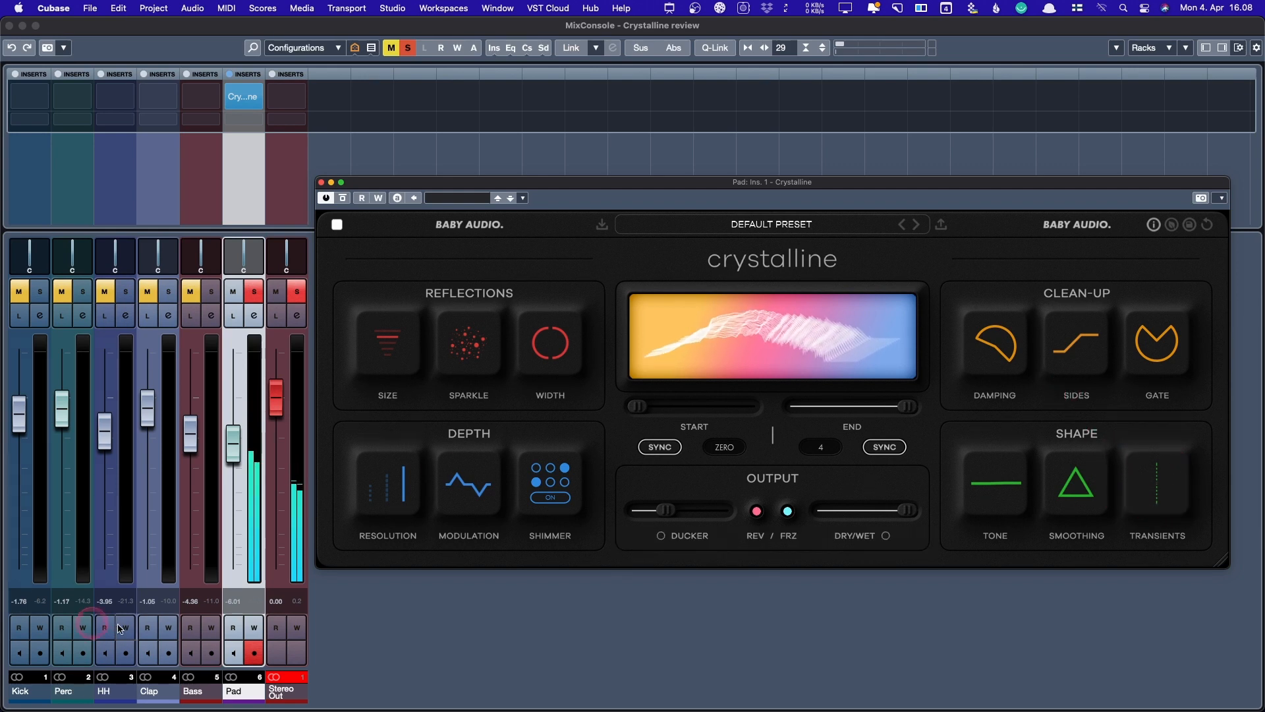
- Unsolo the Pad channel and lower its level to -7.31 dB
{"action": "left_click", "coordinate": [251, 287]}
{"action": "left_click", "coordinate": [255, 447]}
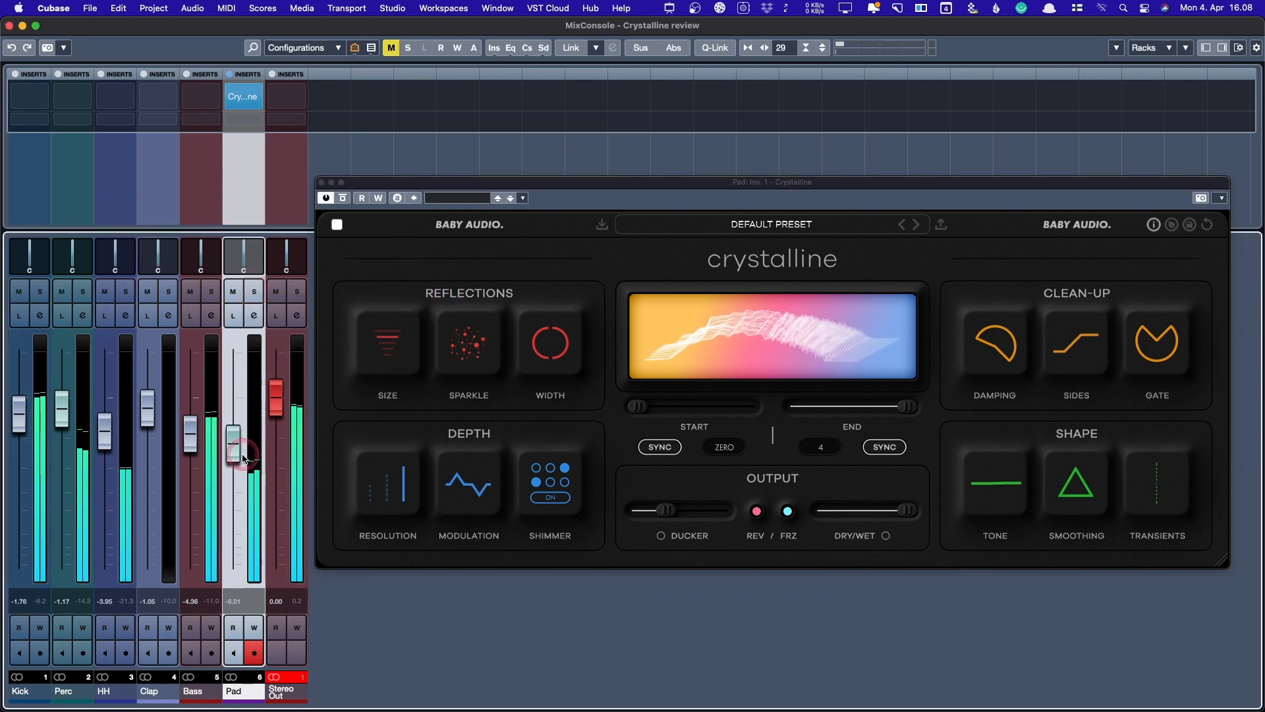
{"action": "left_click_drag", "start_coordinate": [242, 458], "coordinate": [243, 463]}
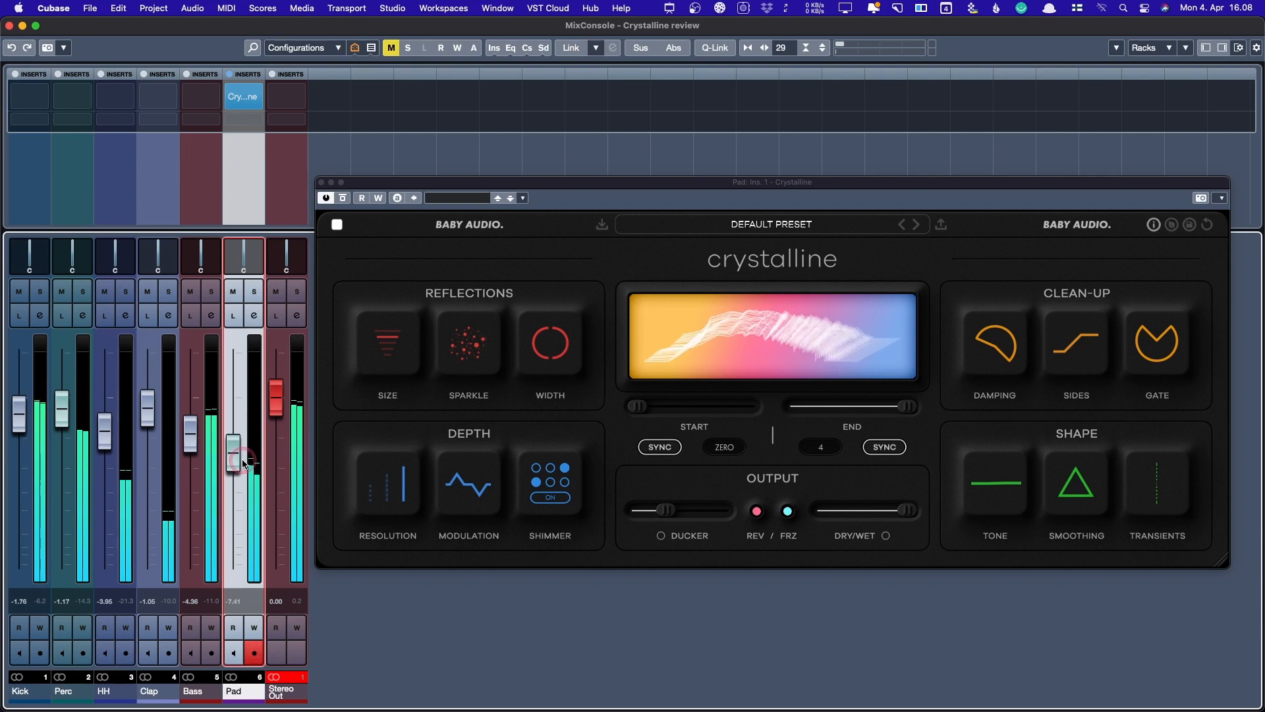
- Compare the Pad's Crystalline bypassed and active, then set the Pad level to -8.48 dB
{"action": "left_click", "coordinate": [345, 199]}
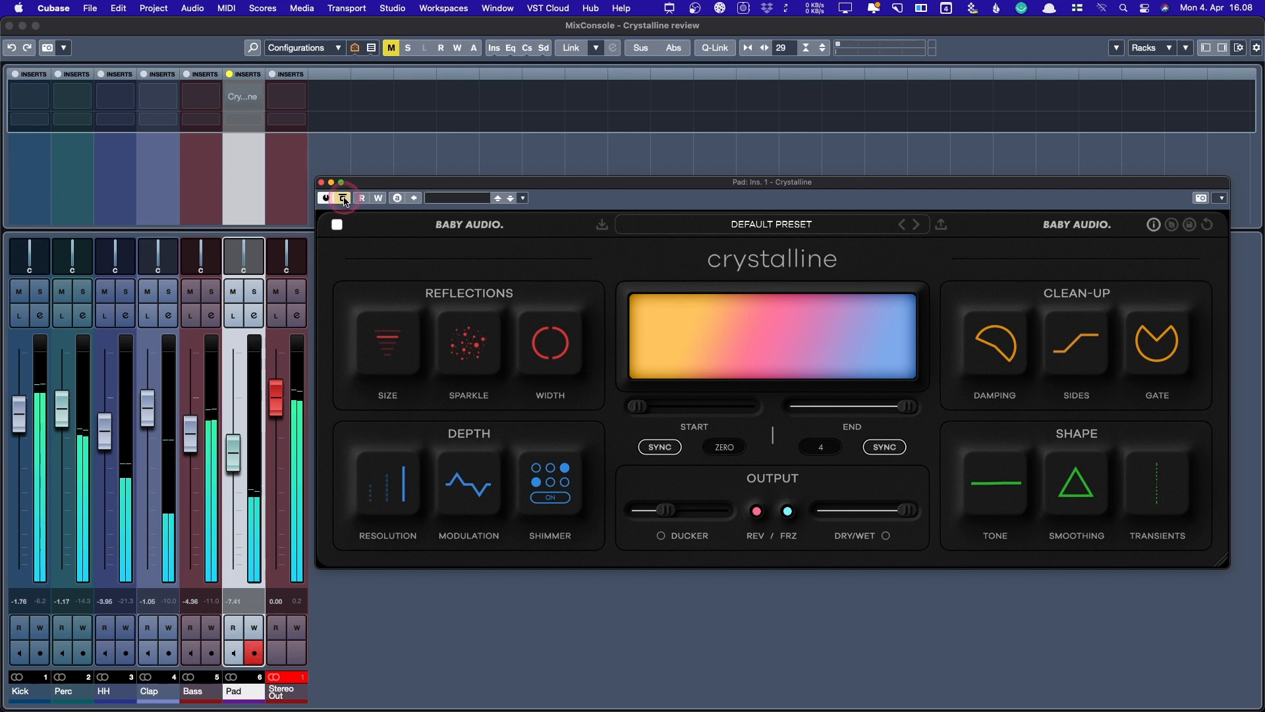
{"action": "left_click", "coordinate": [344, 199]}
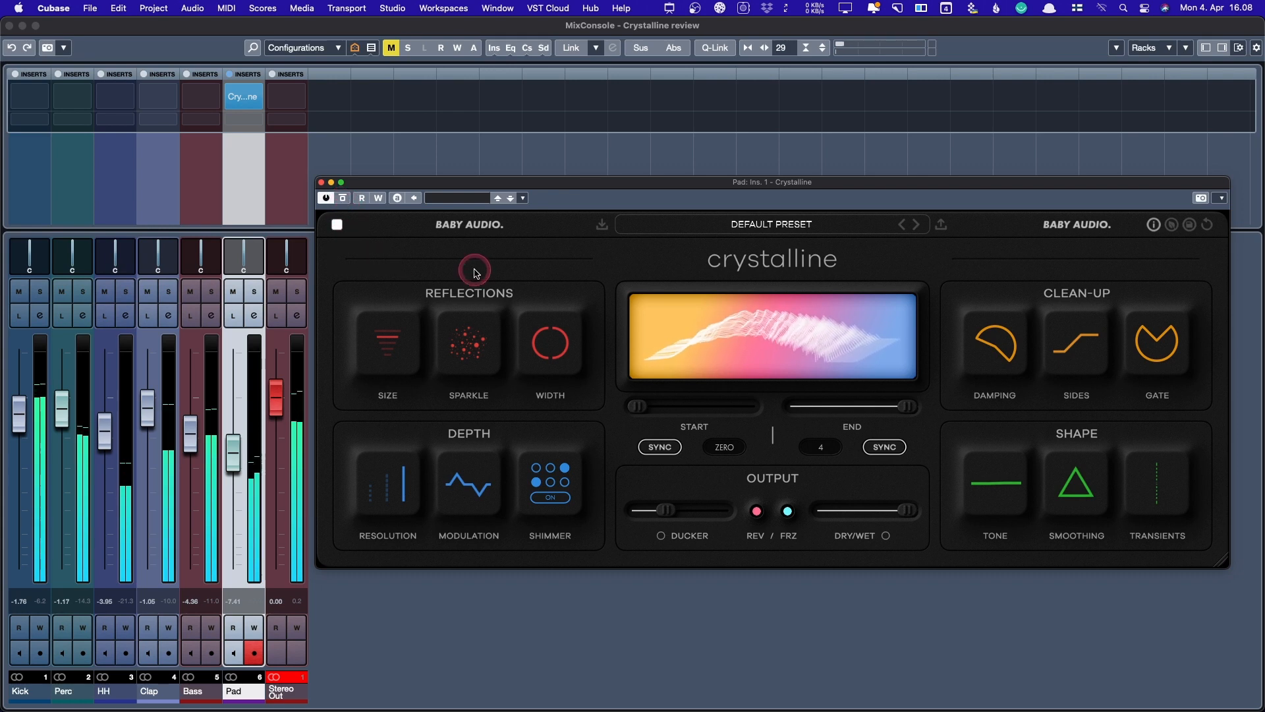
{"action": "left_click", "coordinate": [232, 457]}
{"action": "left_click_drag", "start_coordinate": [231, 457], "coordinate": [235, 471]}
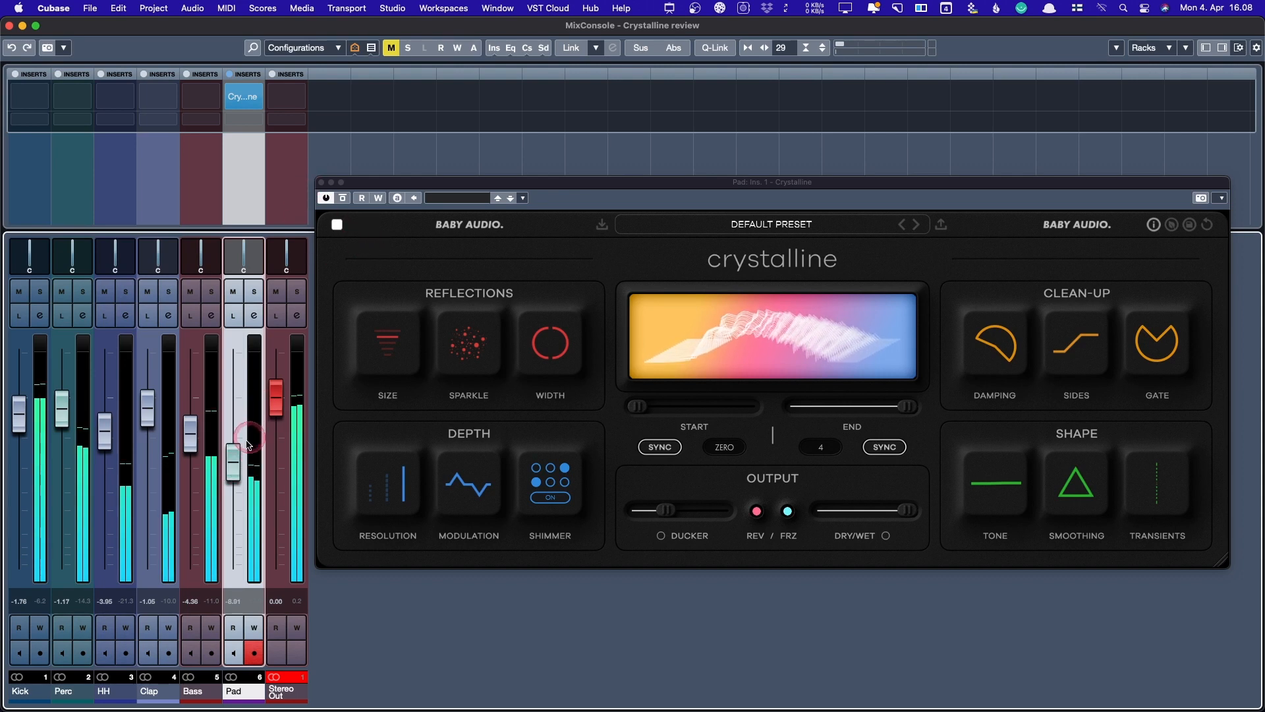
{"action": "left_click_drag", "start_coordinate": [242, 456], "coordinate": [241, 453]}
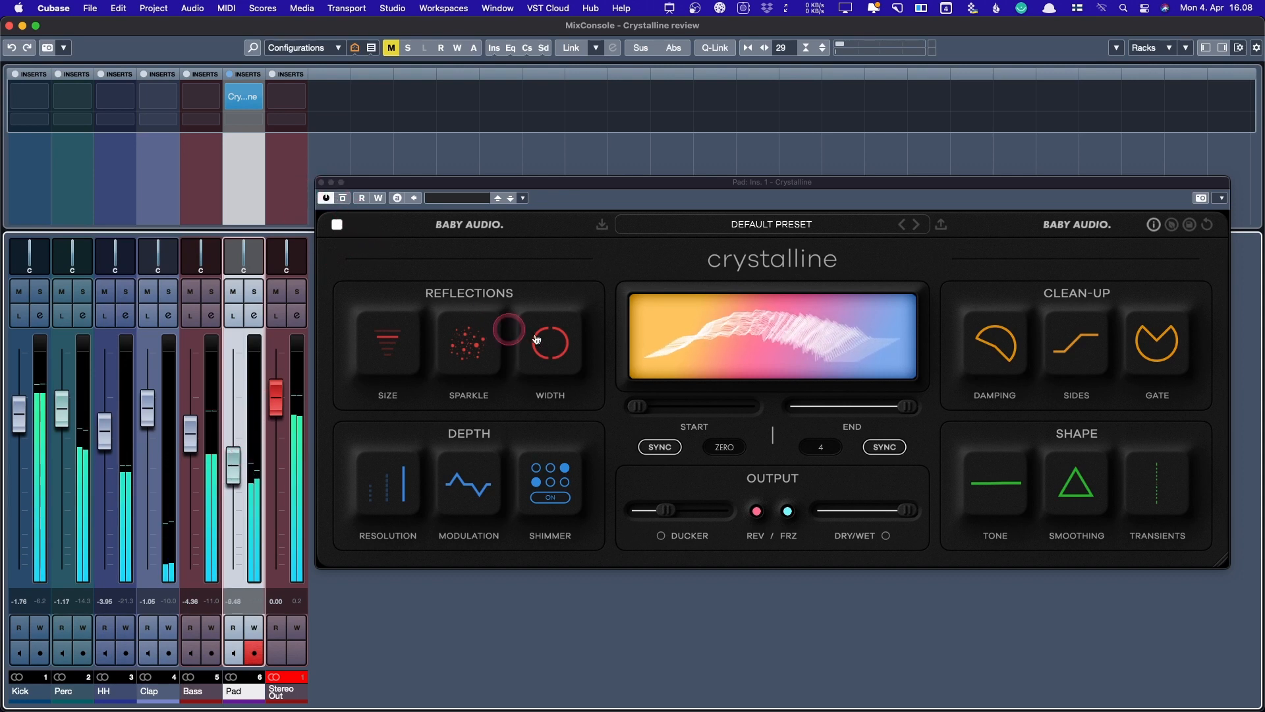
- Widen the Pad reverb to +94 and drop the Pad level to -12 dB
{"action": "left_click", "coordinate": [550, 343]}
{"action": "left_click_drag", "start_coordinate": [551, 343], "coordinate": [560, 233]}
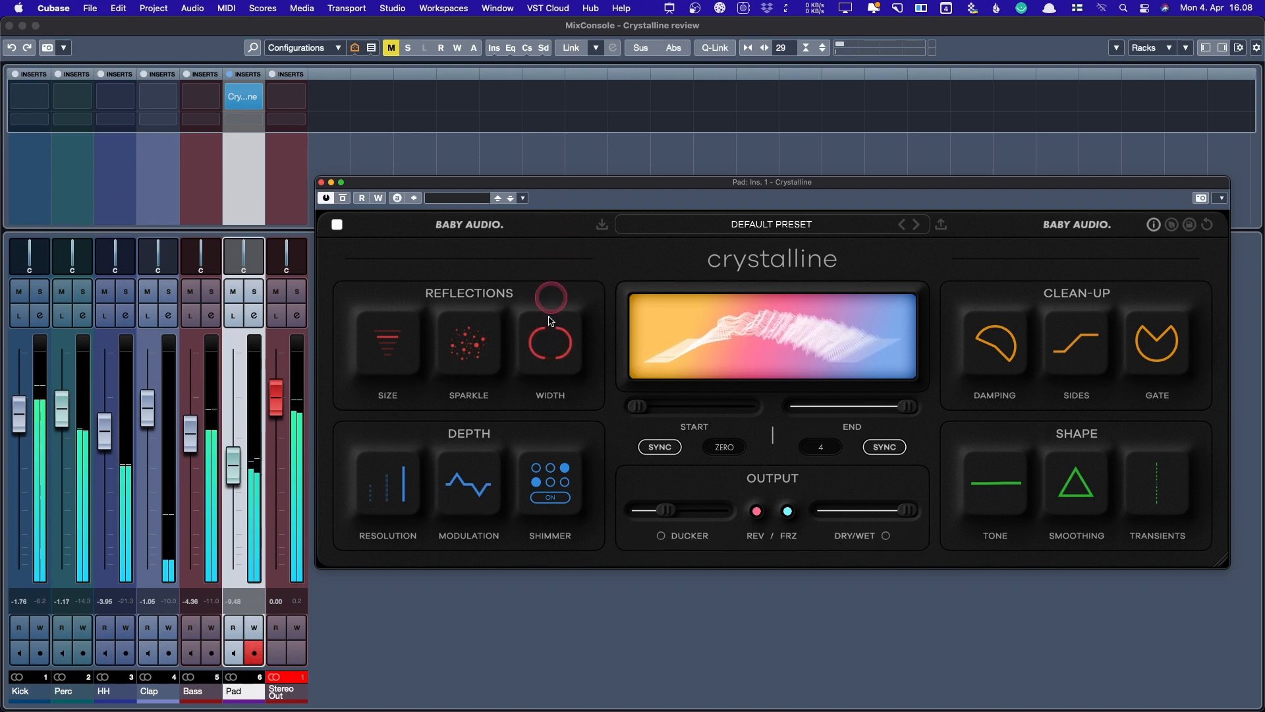
{"action": "left_click_drag", "start_coordinate": [233, 465], "coordinate": [234, 476]}
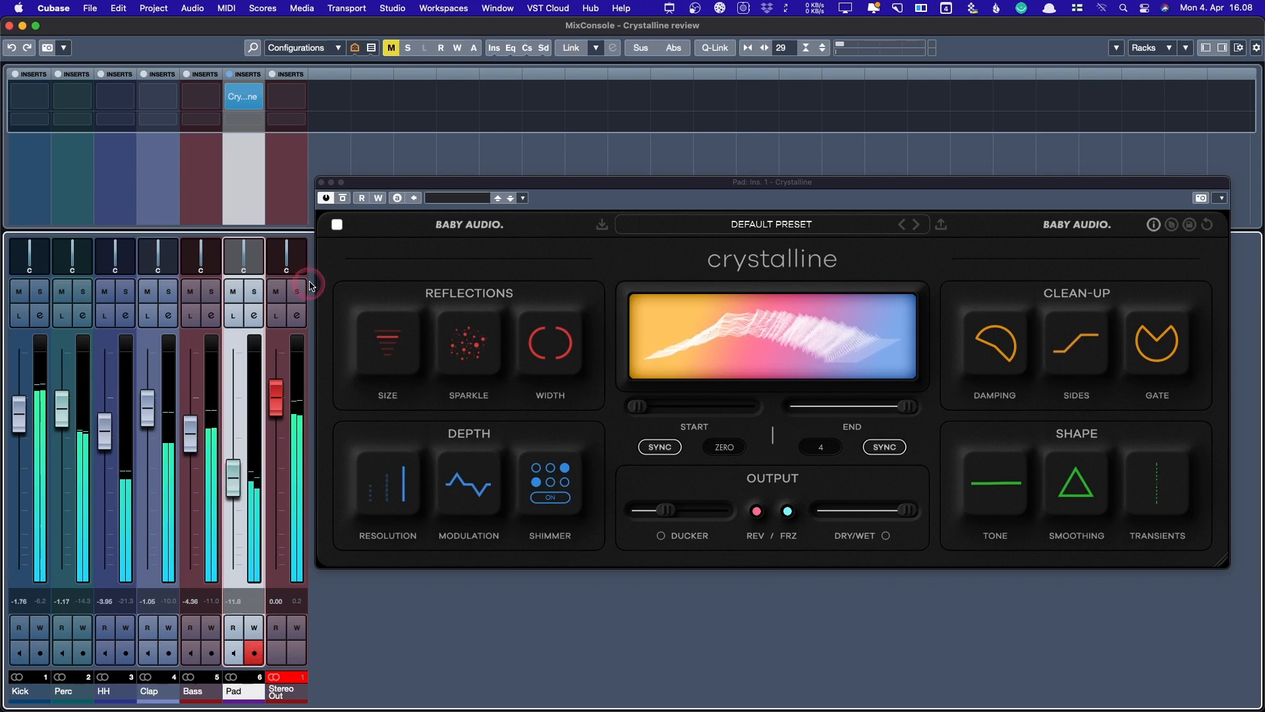
- A/B the Pad reverb once more, then shorten its decay end from 4 to 1+5/8
{"action": "left_click", "coordinate": [342, 198]}
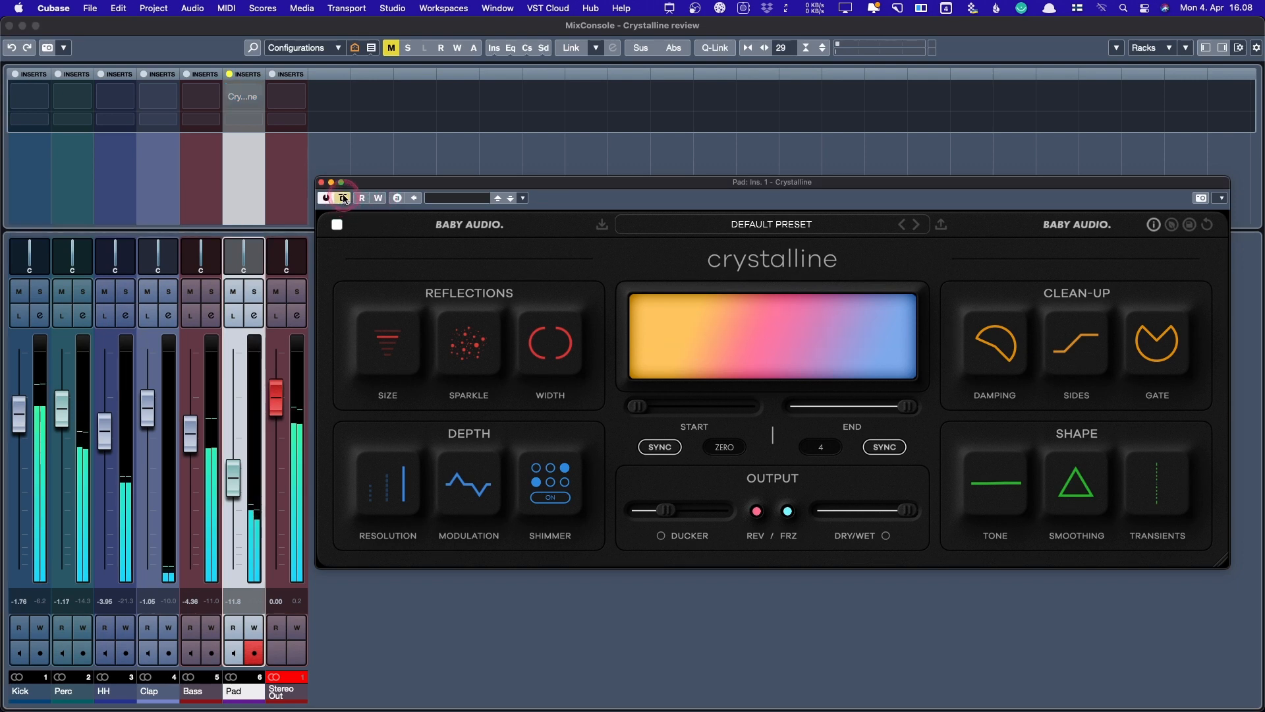
{"action": "left_click", "coordinate": [343, 198]}
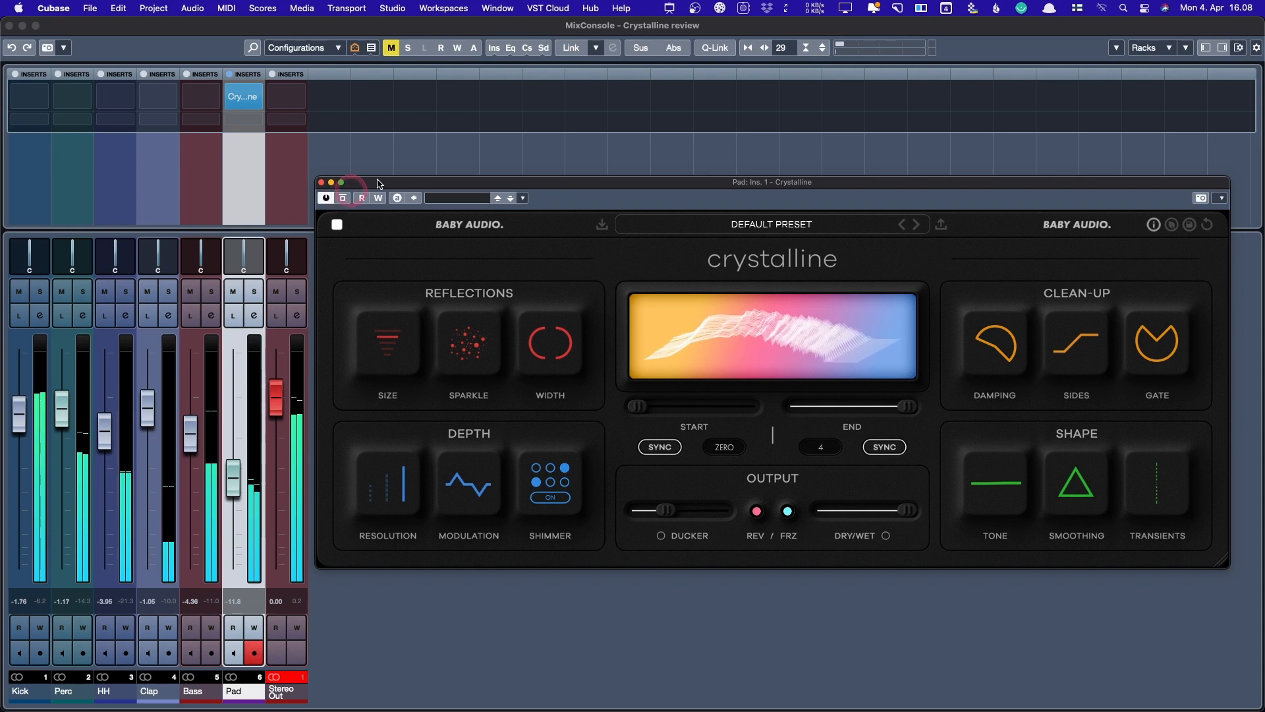
{"action": "left_click", "coordinate": [916, 408]}
{"action": "left_click_drag", "start_coordinate": [917, 412], "coordinate": [882, 413]}
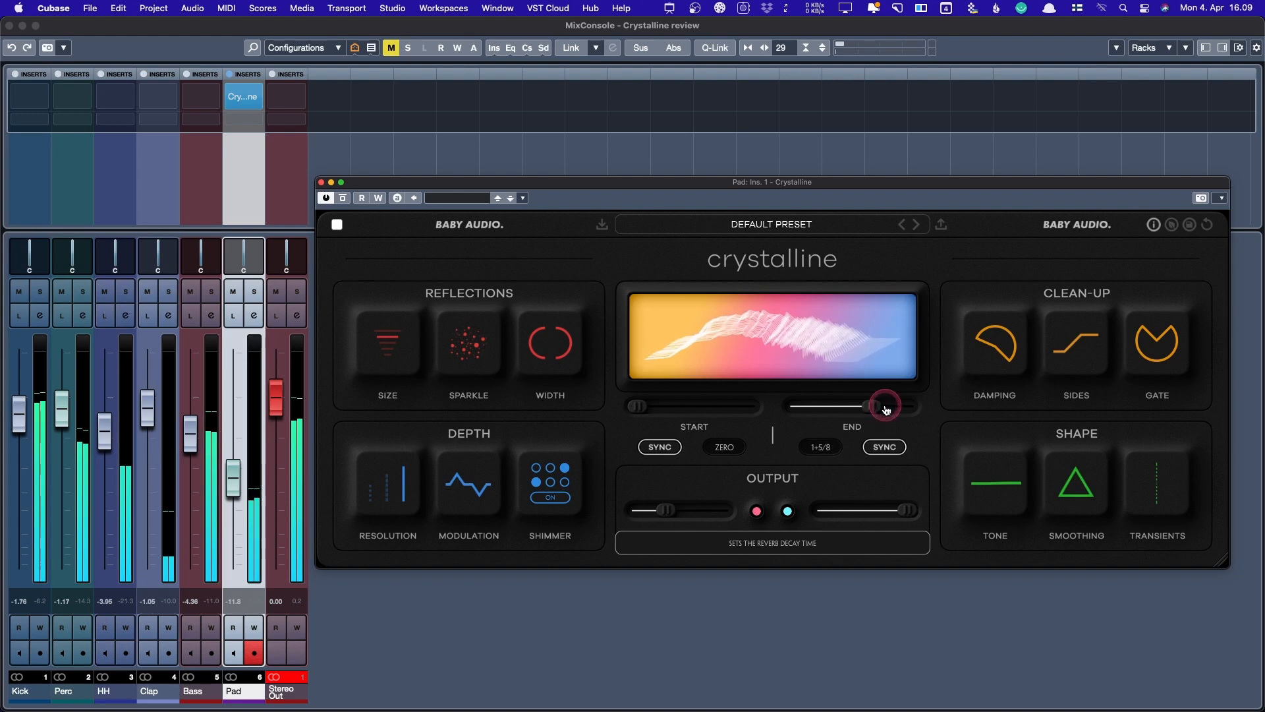
- Turn the Pad reverb's Ducker down to 0
{"action": "mouse_move", "coordinate": [906, 511]}
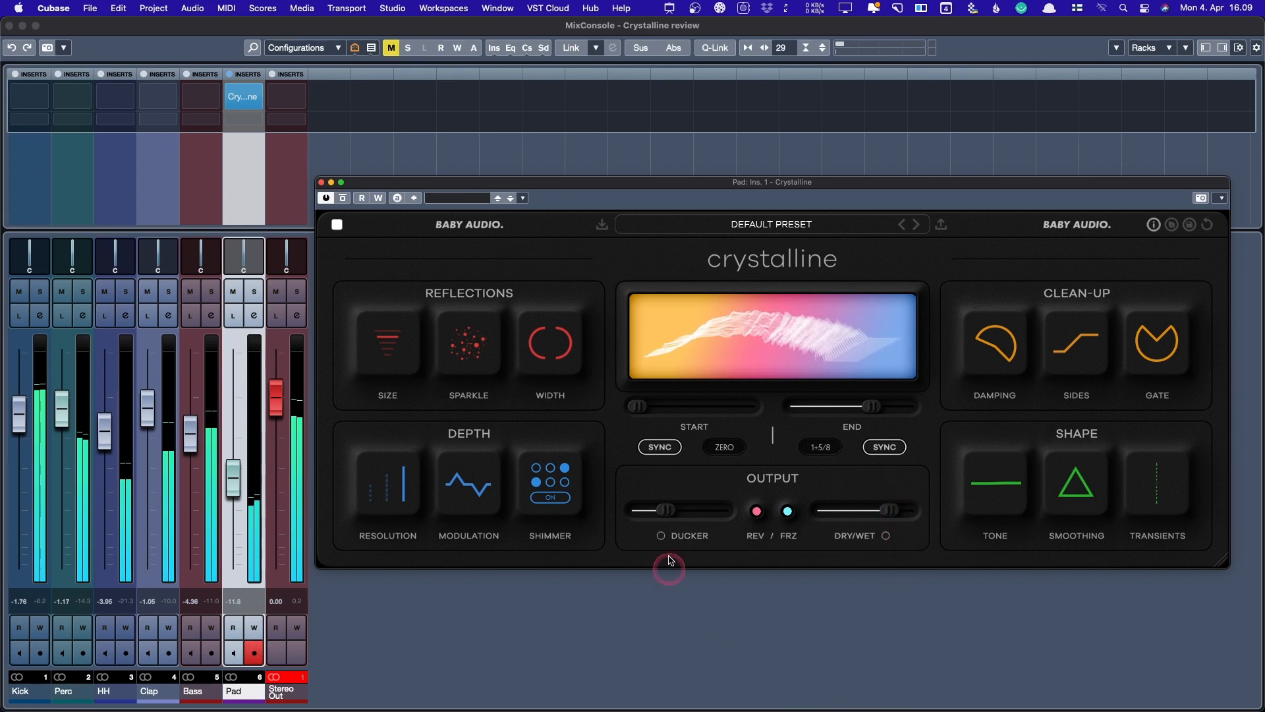
{"action": "mouse_move", "coordinate": [669, 510]}
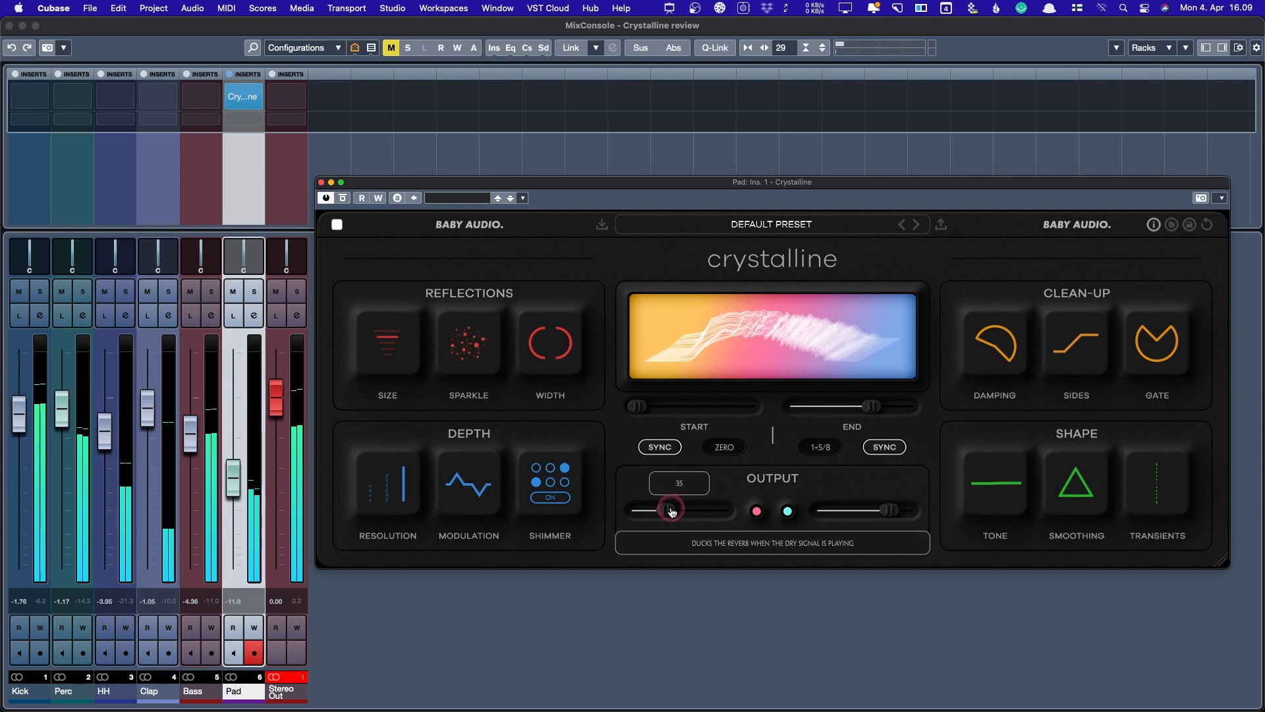
{"action": "left_click_drag", "start_coordinate": [672, 511], "coordinate": [633, 511]}
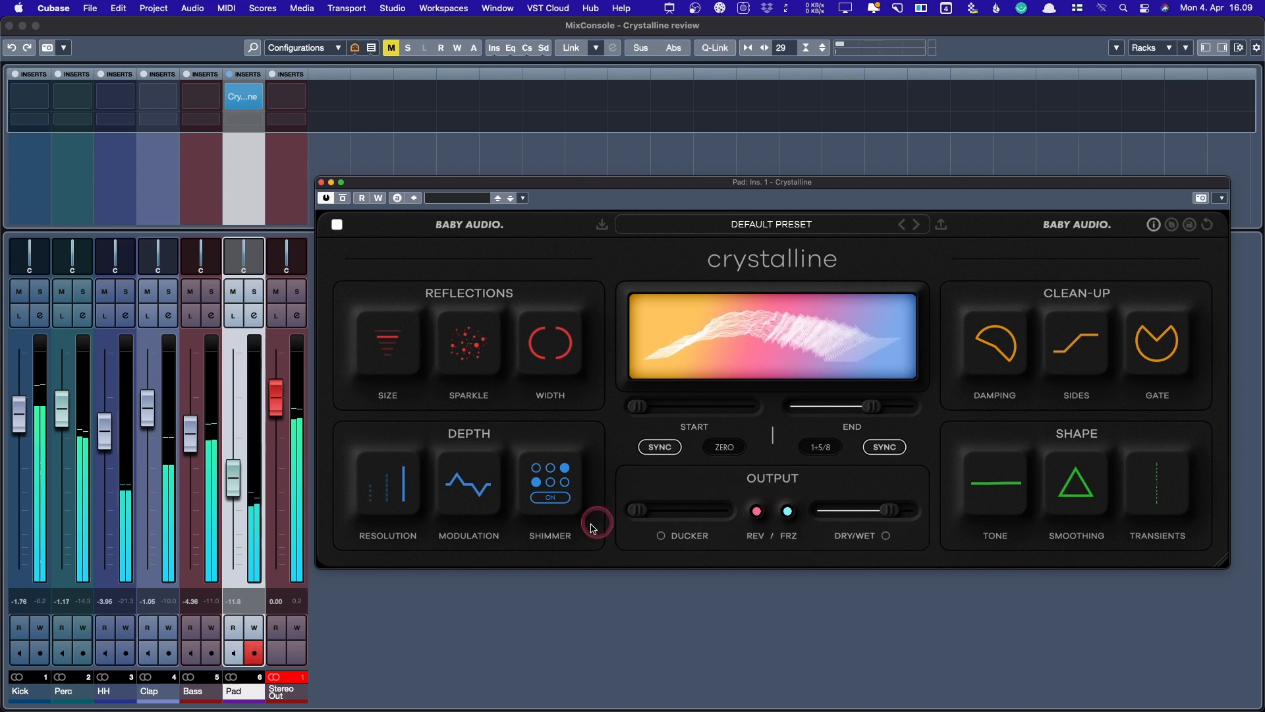
{"action": "mouse_move", "coordinate": [673, 513]}
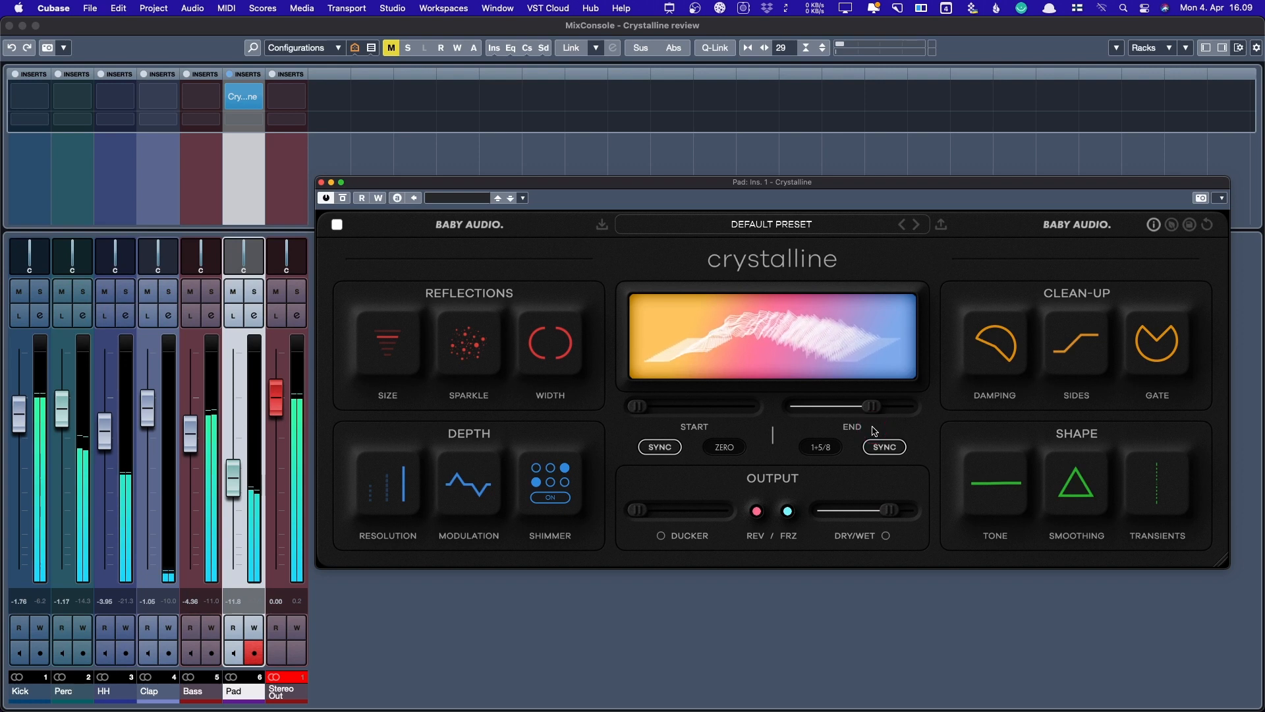
- Solo the Pad channel and set the reverb's Dry/Wet fully wet at 100
{"action": "left_click", "coordinate": [253, 292]}
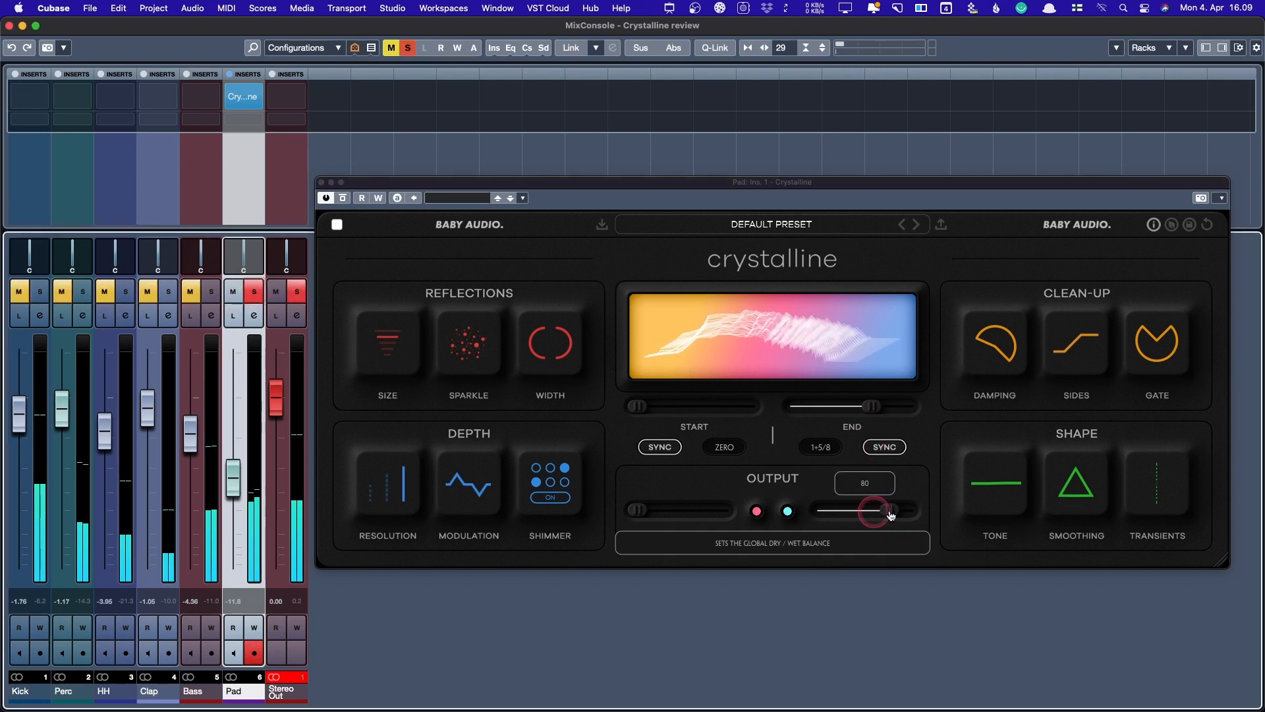
{"action": "left_click_drag", "start_coordinate": [890, 515], "coordinate": [919, 512]}
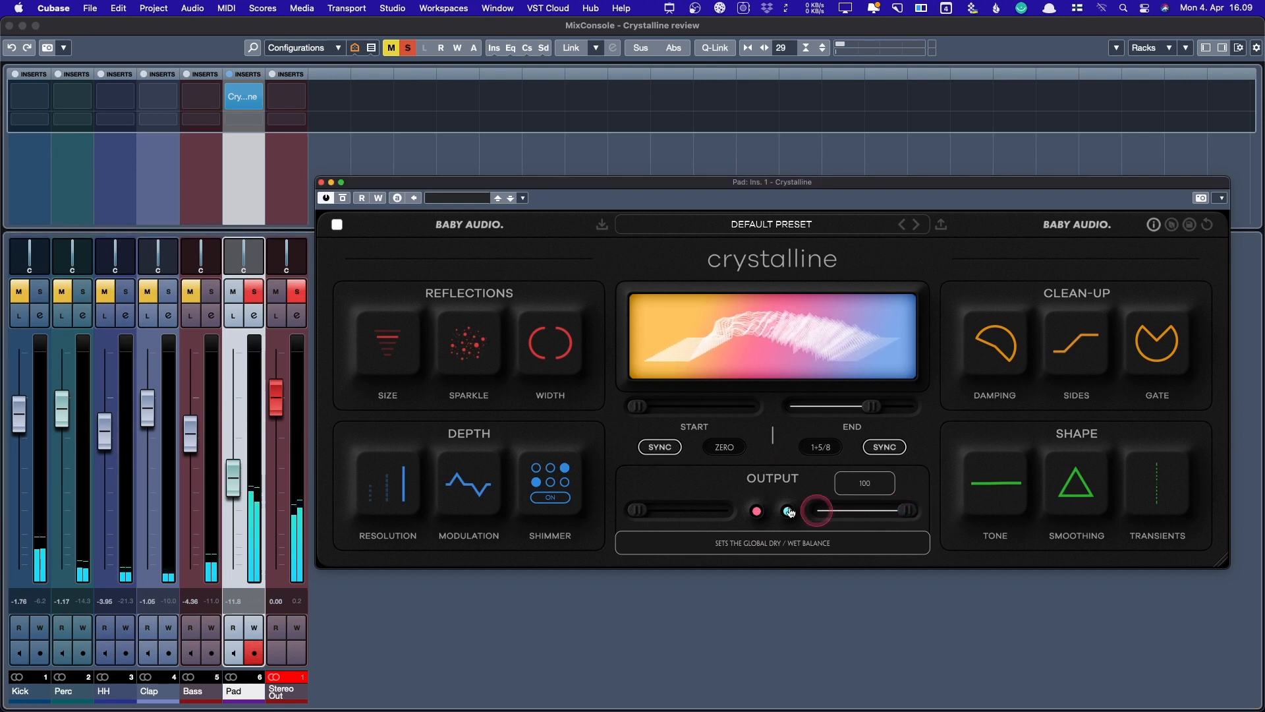
{"action": "left_click", "coordinate": [755, 512]}
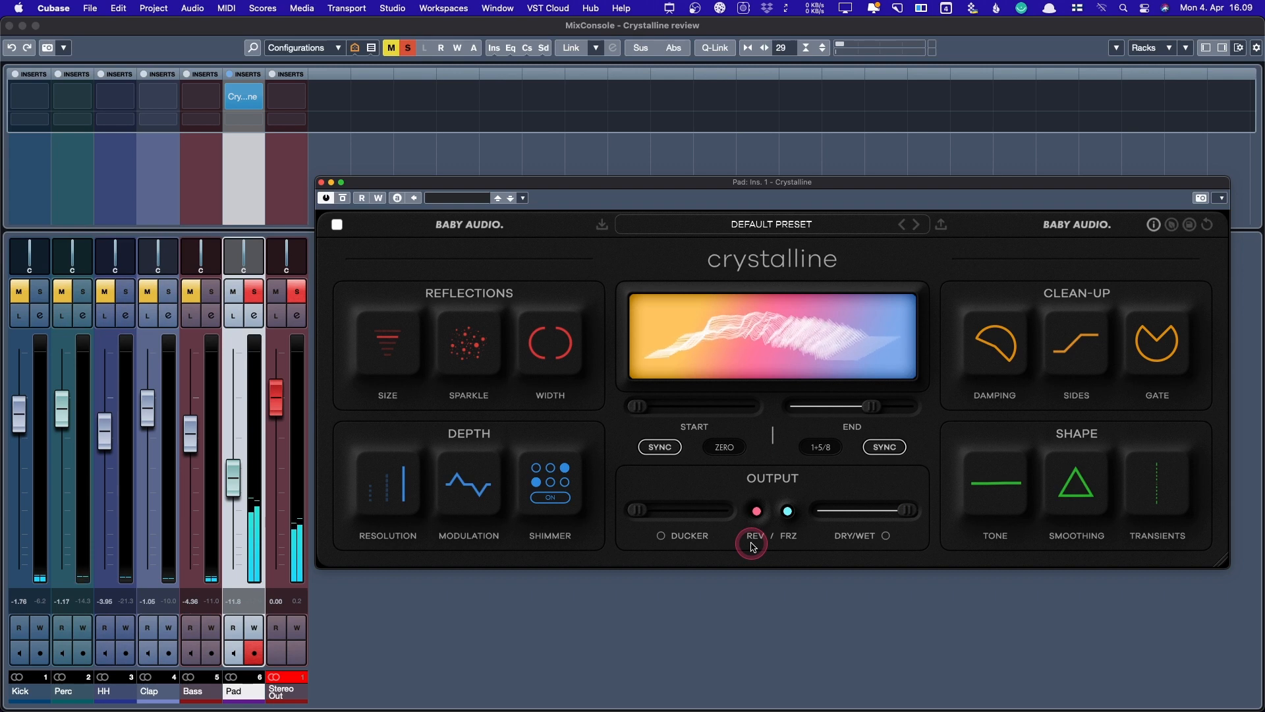
{"action": "left_click", "coordinate": [754, 545]}
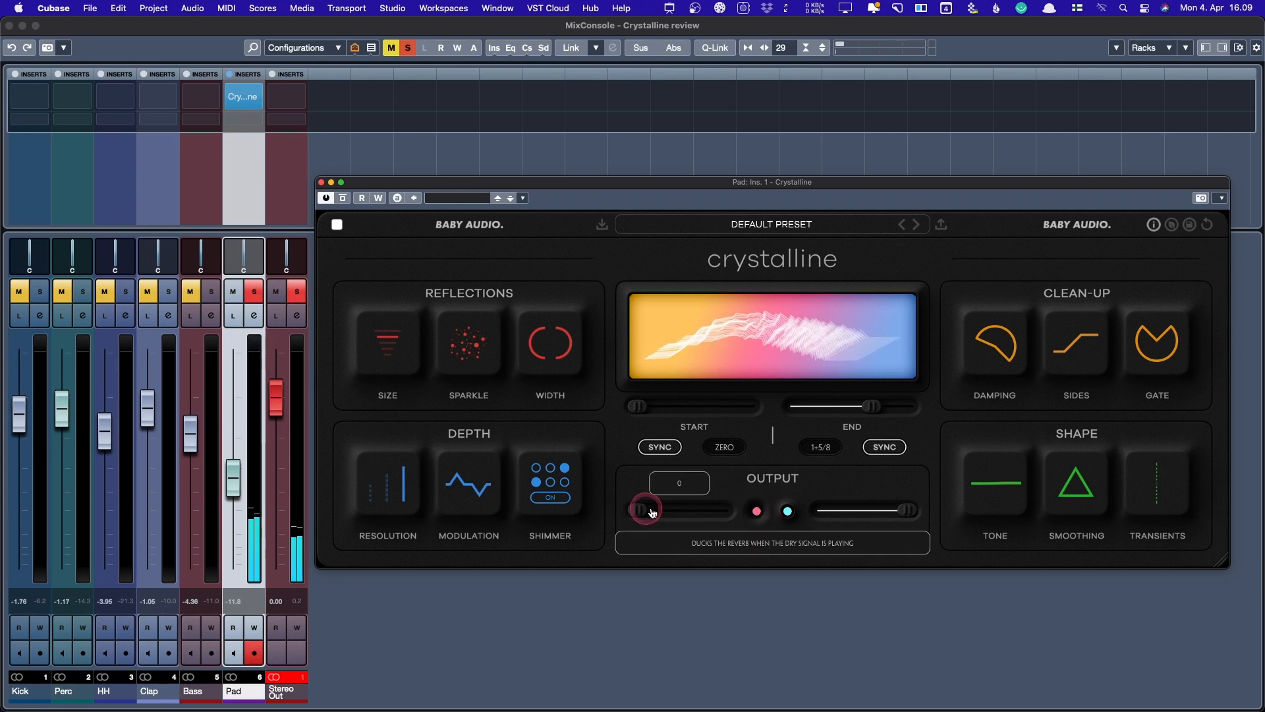
{"action": "left_click", "coordinate": [762, 511]}
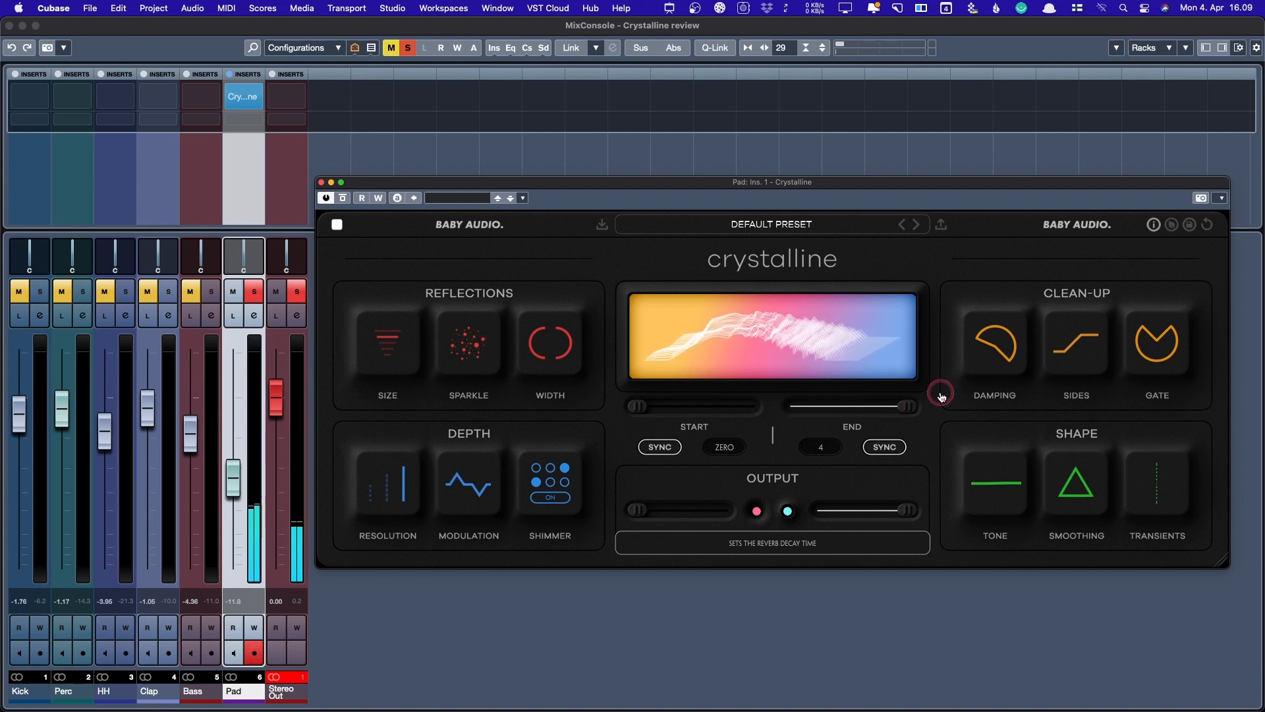
- Set the Pad reverb decay to 1+7/8 and mix to about 73, and unsolo the Pad
{"action": "left_click_drag", "start_coordinate": [902, 406], "coordinate": [865, 403]}
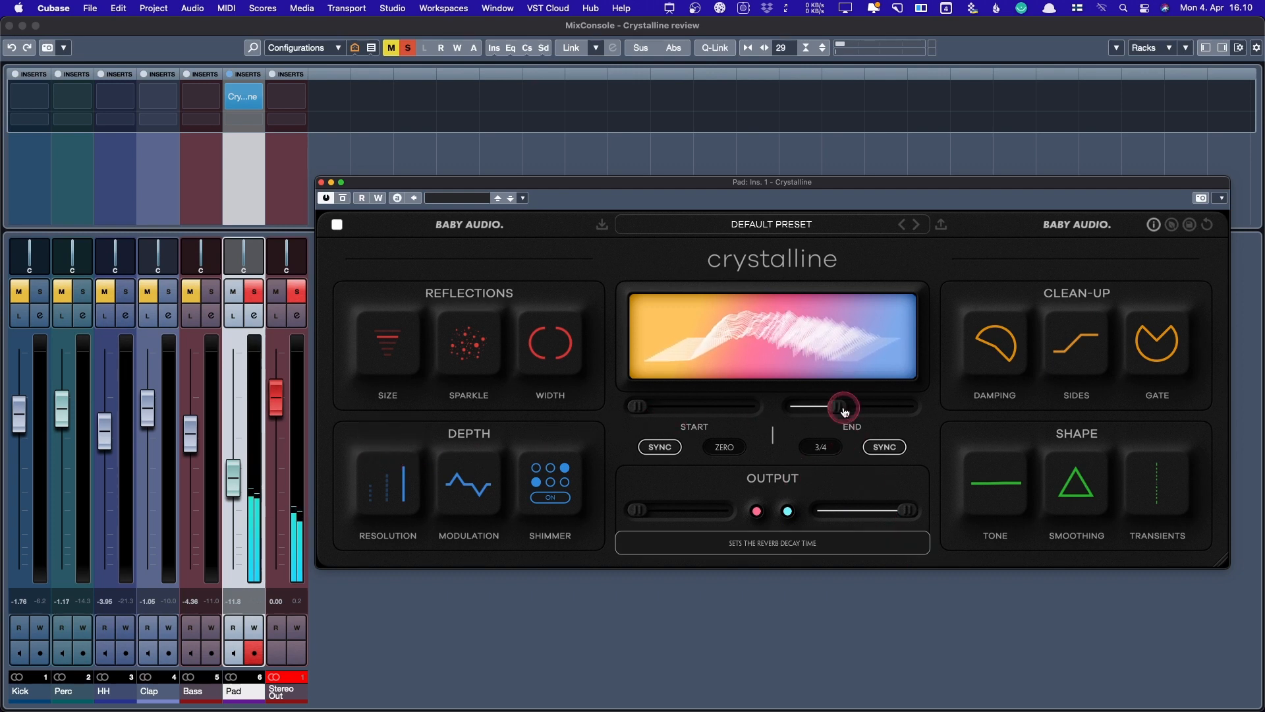
{"action": "left_click_drag", "start_coordinate": [901, 402], "coordinate": [896, 403]}
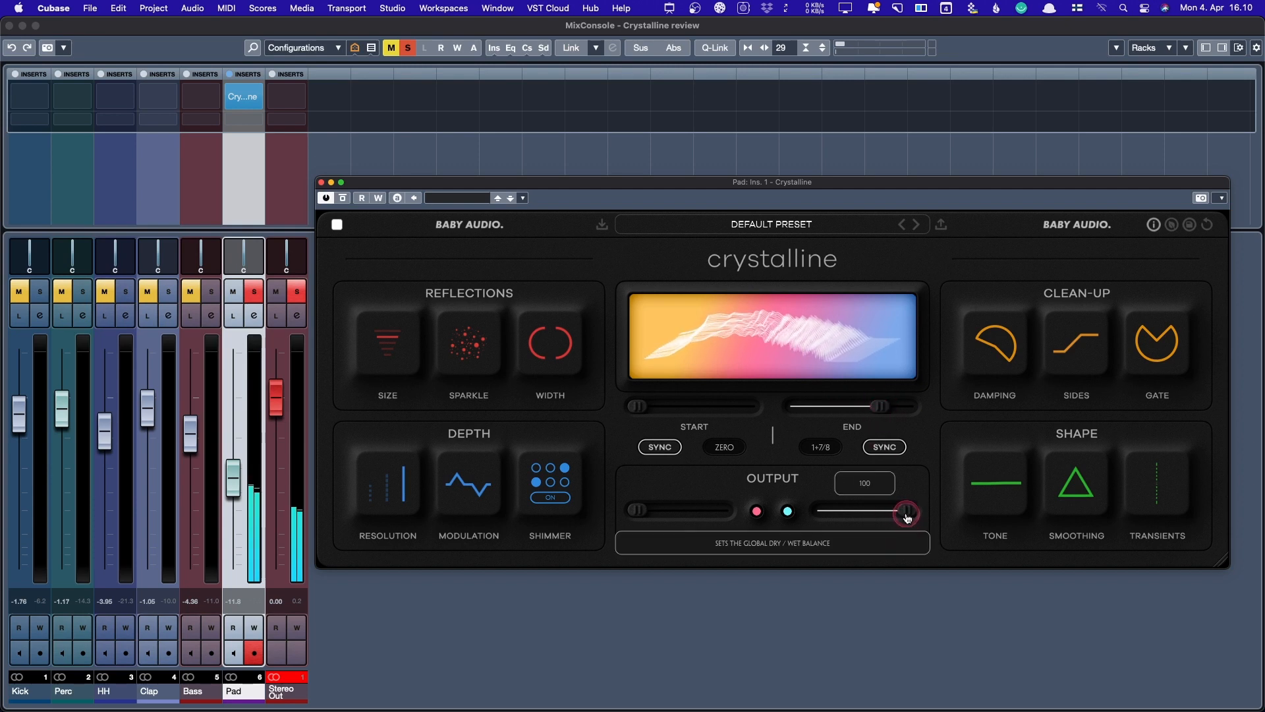
{"action": "left_click_drag", "start_coordinate": [907, 510], "coordinate": [893, 514]}
{"action": "left_click", "coordinate": [255, 292]}
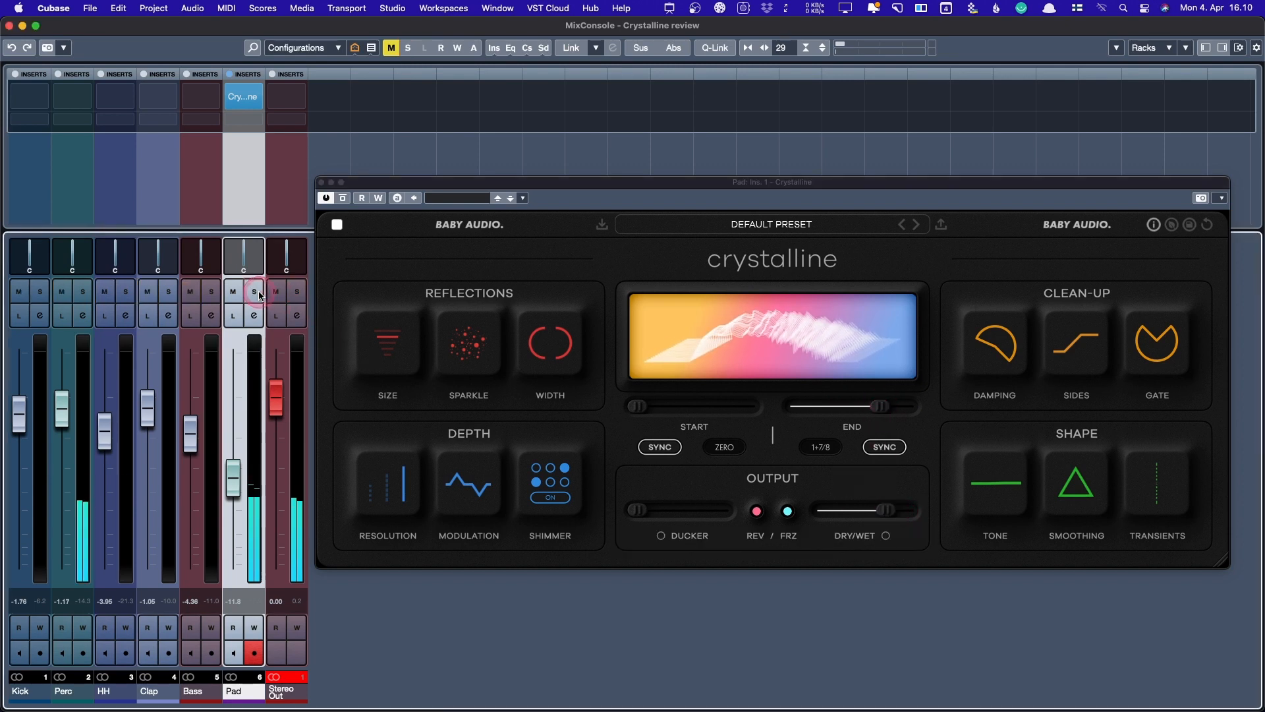
{"action": "left_click", "coordinate": [886, 512]}
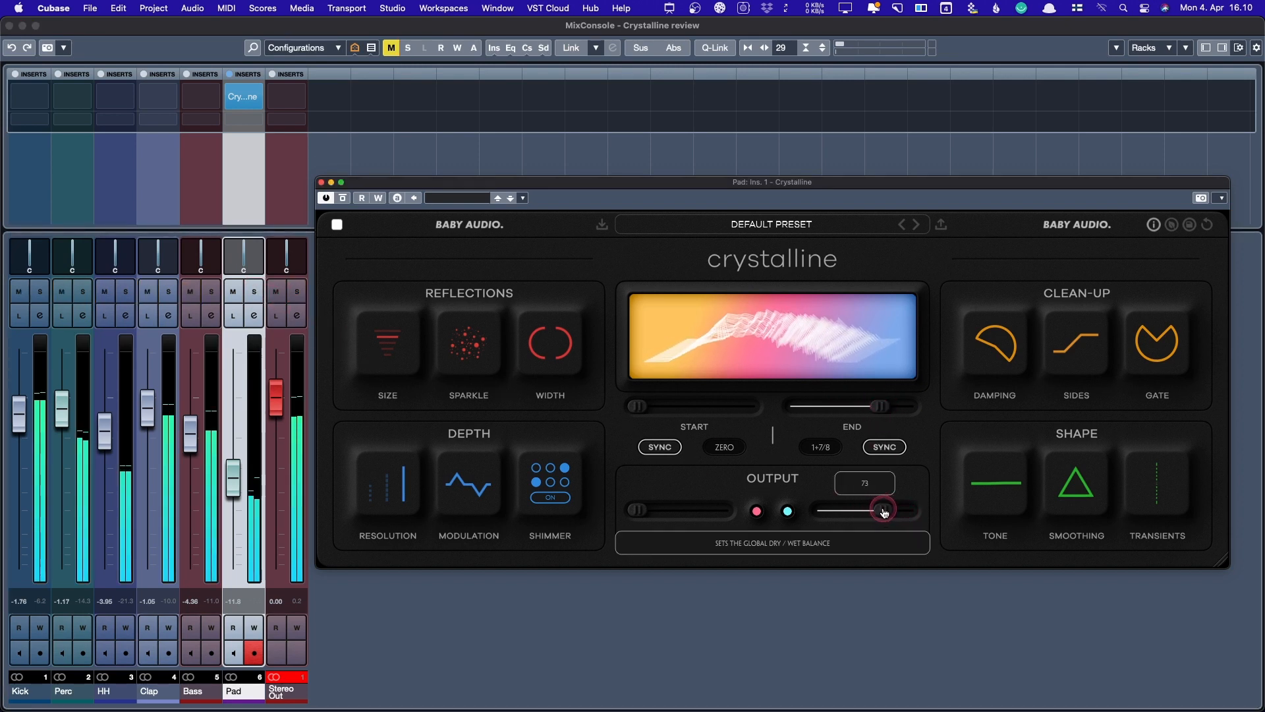
- Compare the Pad reverb bypassed and active, then close the Crystalline window
{"action": "left_click", "coordinate": [346, 198]}
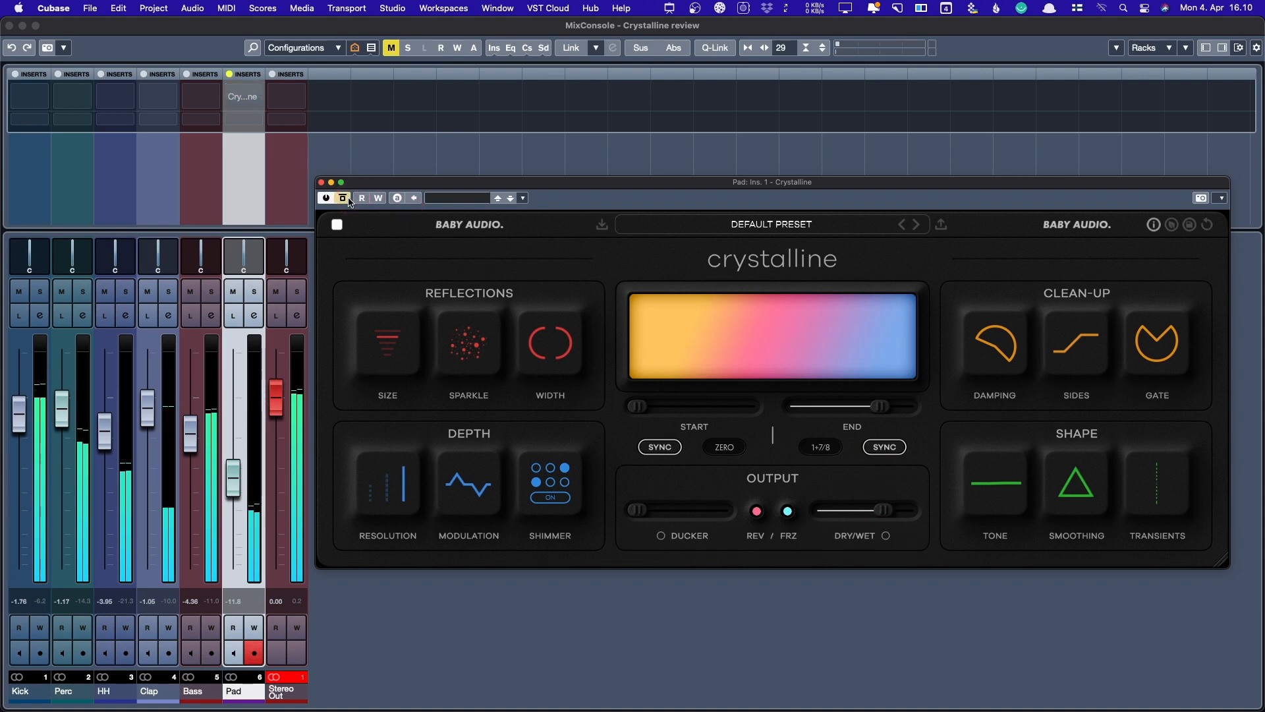
{"action": "left_click", "coordinate": [348, 200]}
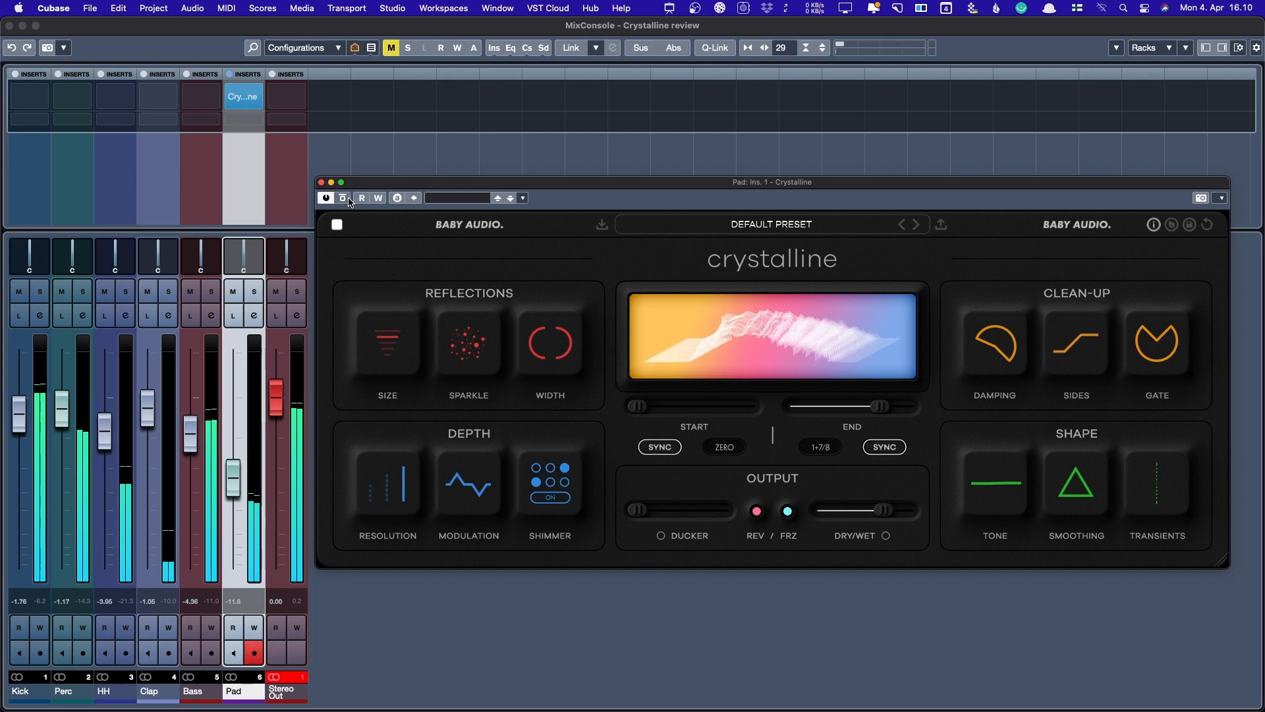
{"action": "left_click", "coordinate": [327, 197]}
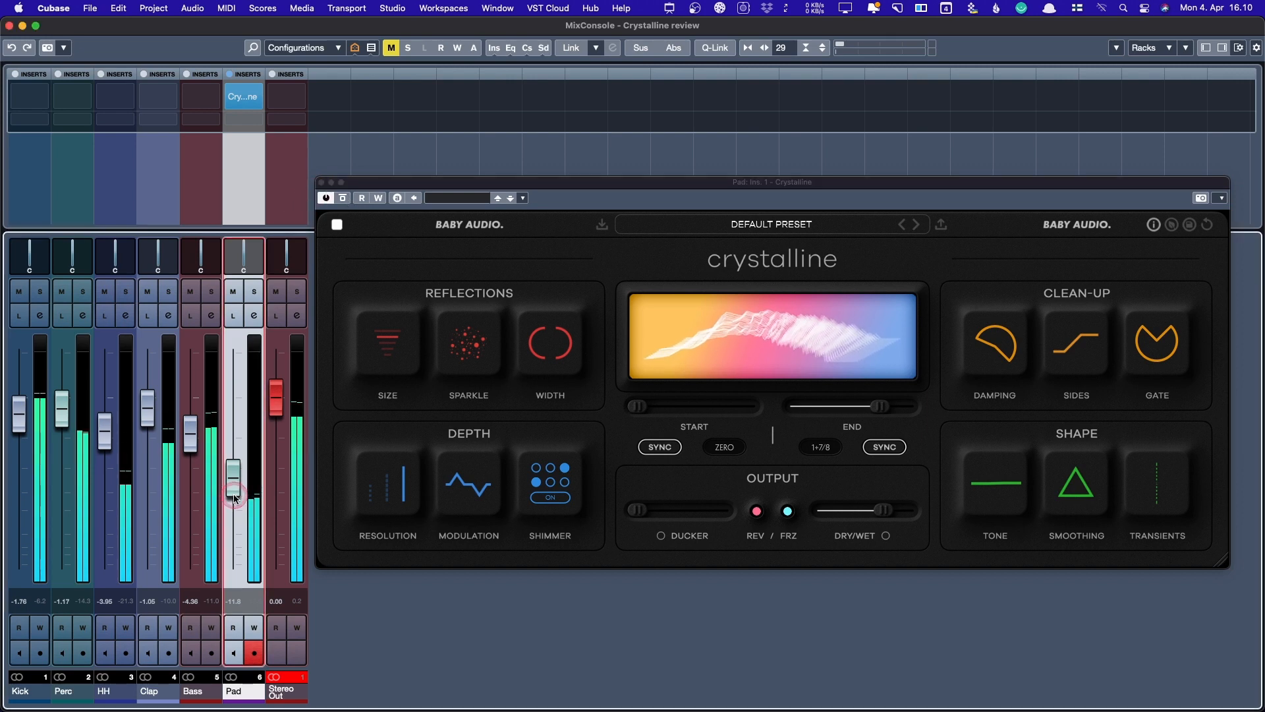
{"action": "left_click", "coordinate": [321, 181]}
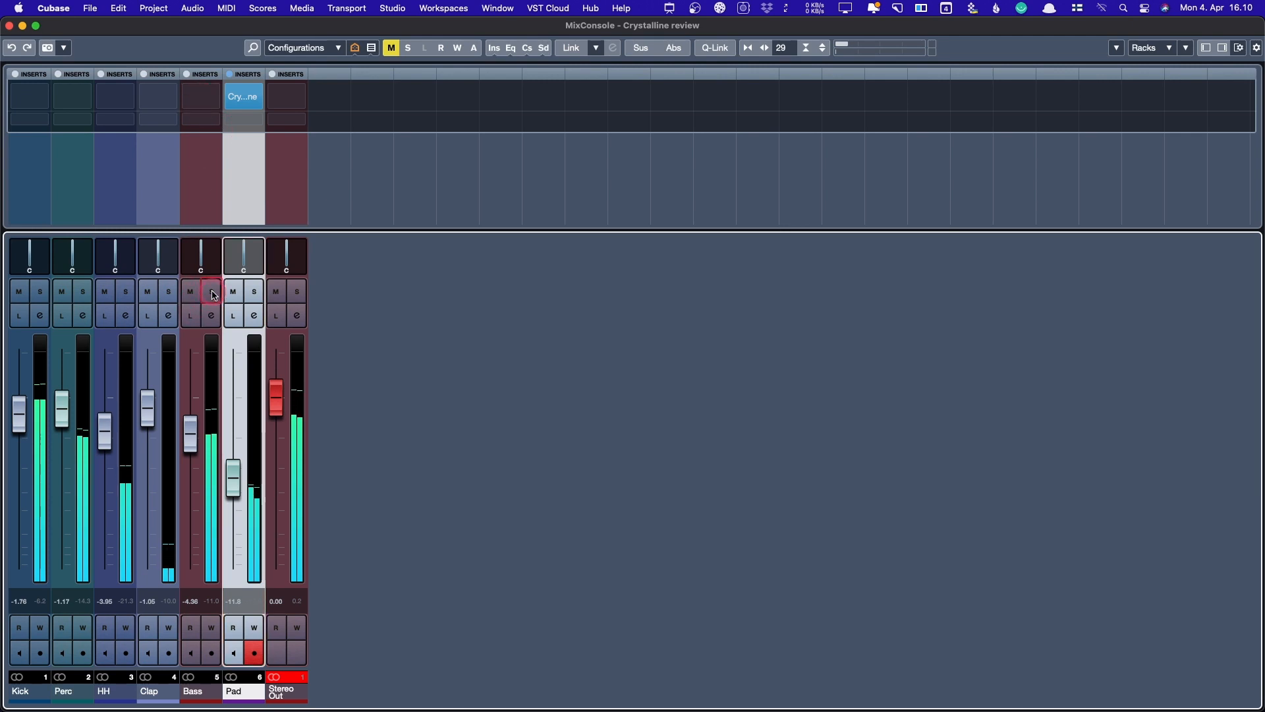
- Load Crystalline into the Bass channel's first insert slot via the 'cr' search
{"action": "left_click", "coordinate": [211, 292]}
{"action": "left_click", "coordinate": [212, 293]}
{"action": "left_click", "coordinate": [200, 99]}
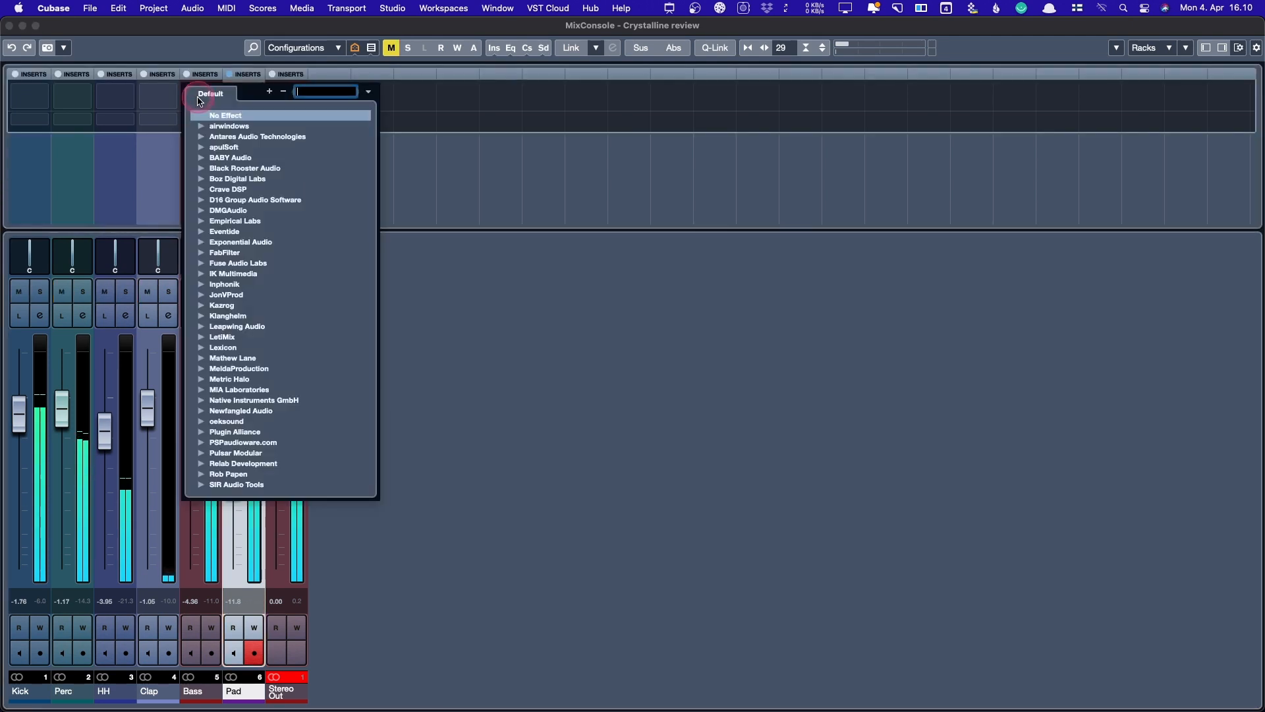
{"action": "type", "text": "cr"}
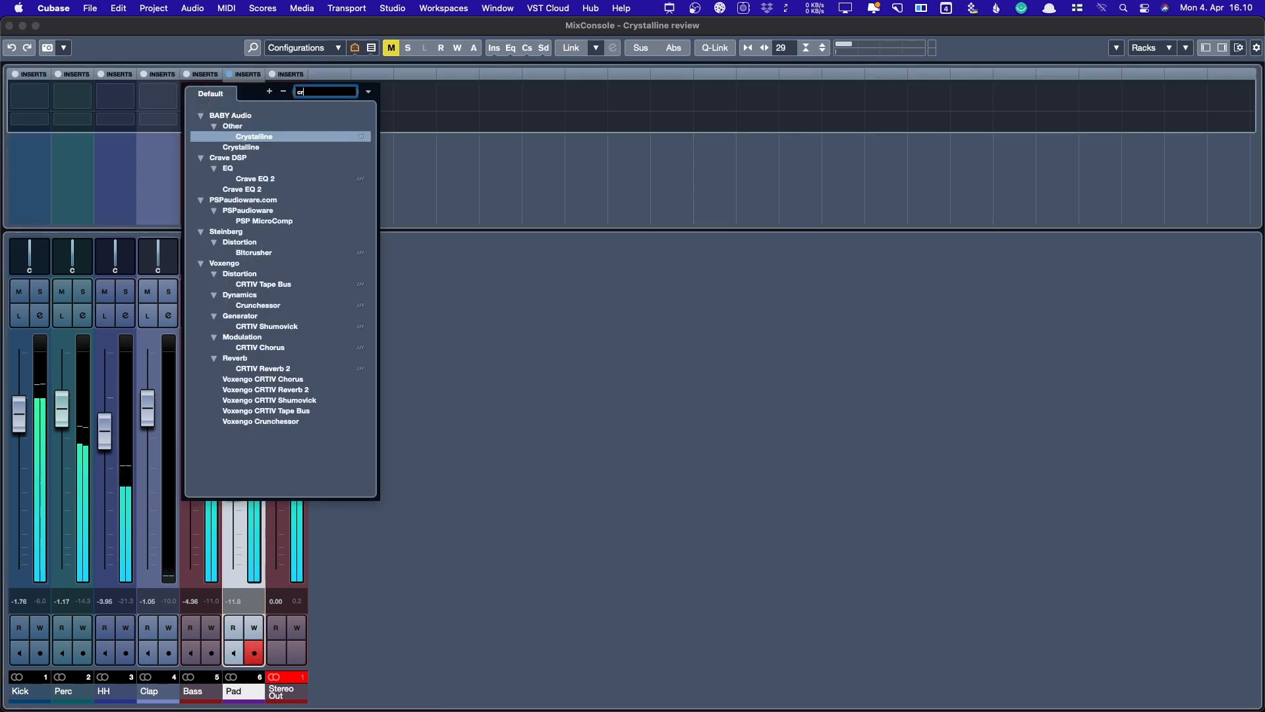
{"action": "key", "text": "Return"}
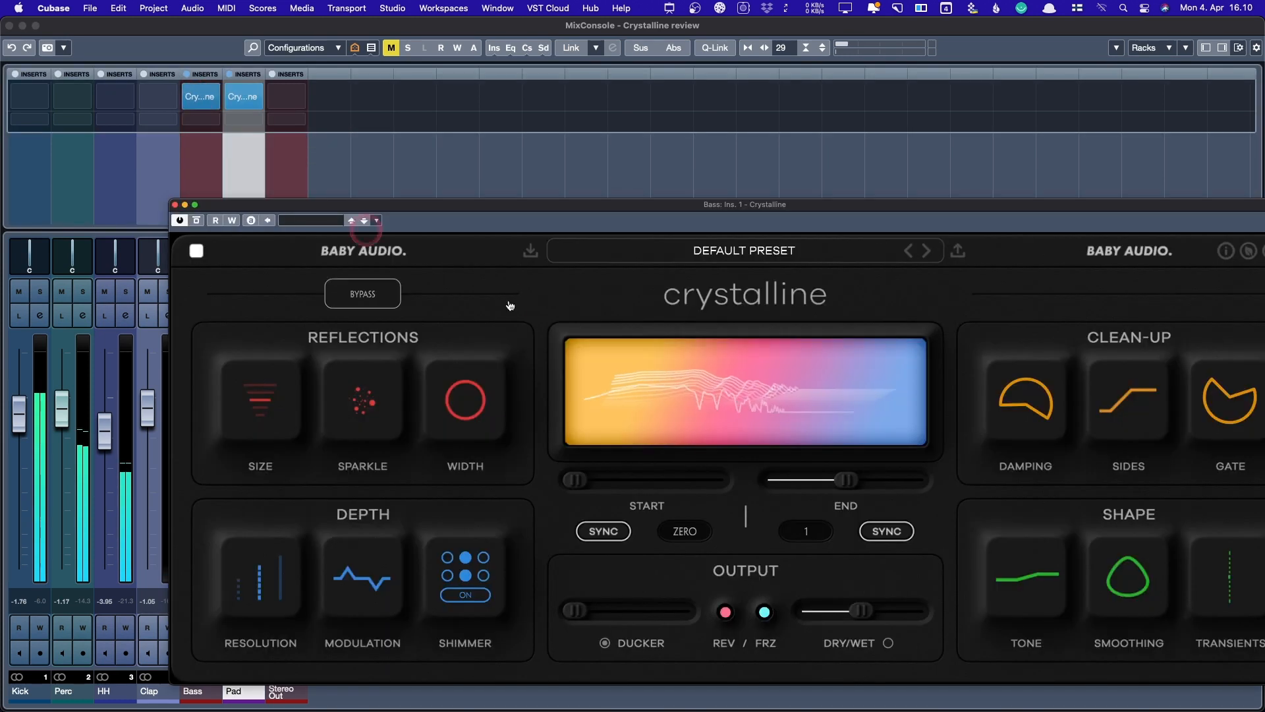
- Shrink and reposition the Bass Crystalline window over the mixer, and solo the Bass
{"action": "left_click_drag", "start_coordinate": [808, 197], "coordinate": [714, 127]}
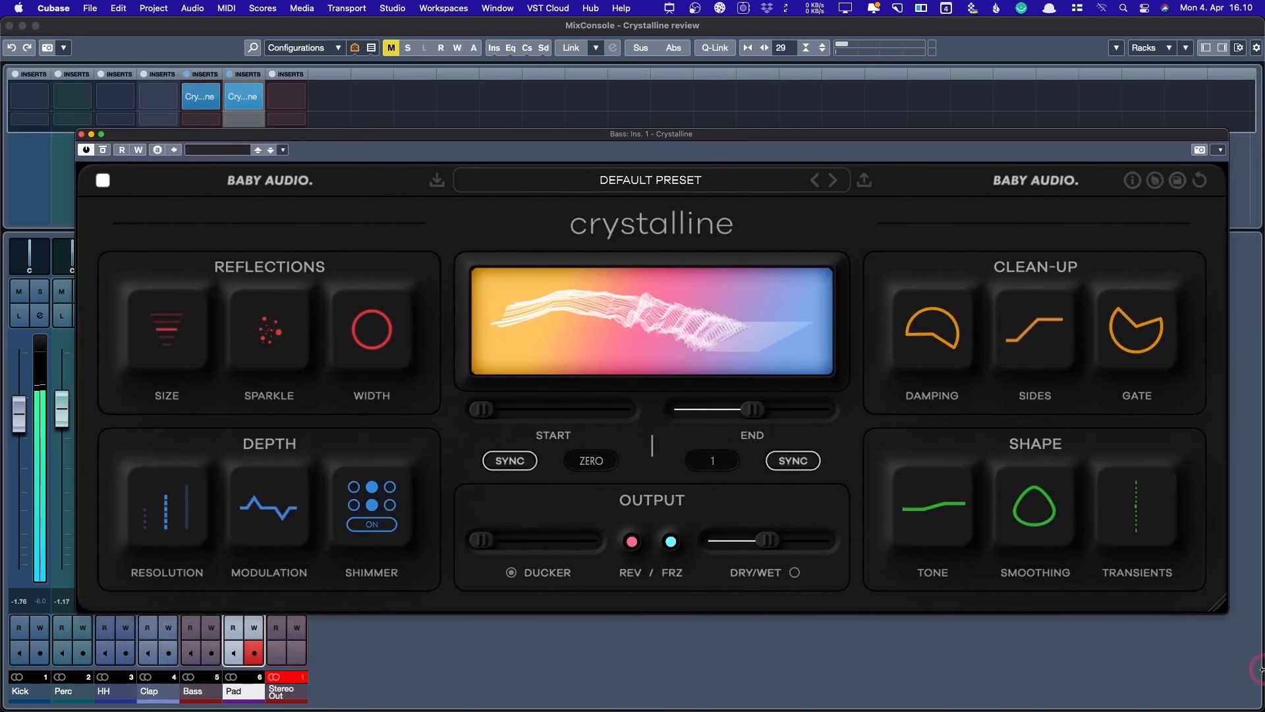
{"action": "left_click_drag", "start_coordinate": [1213, 614], "coordinate": [851, 465]}
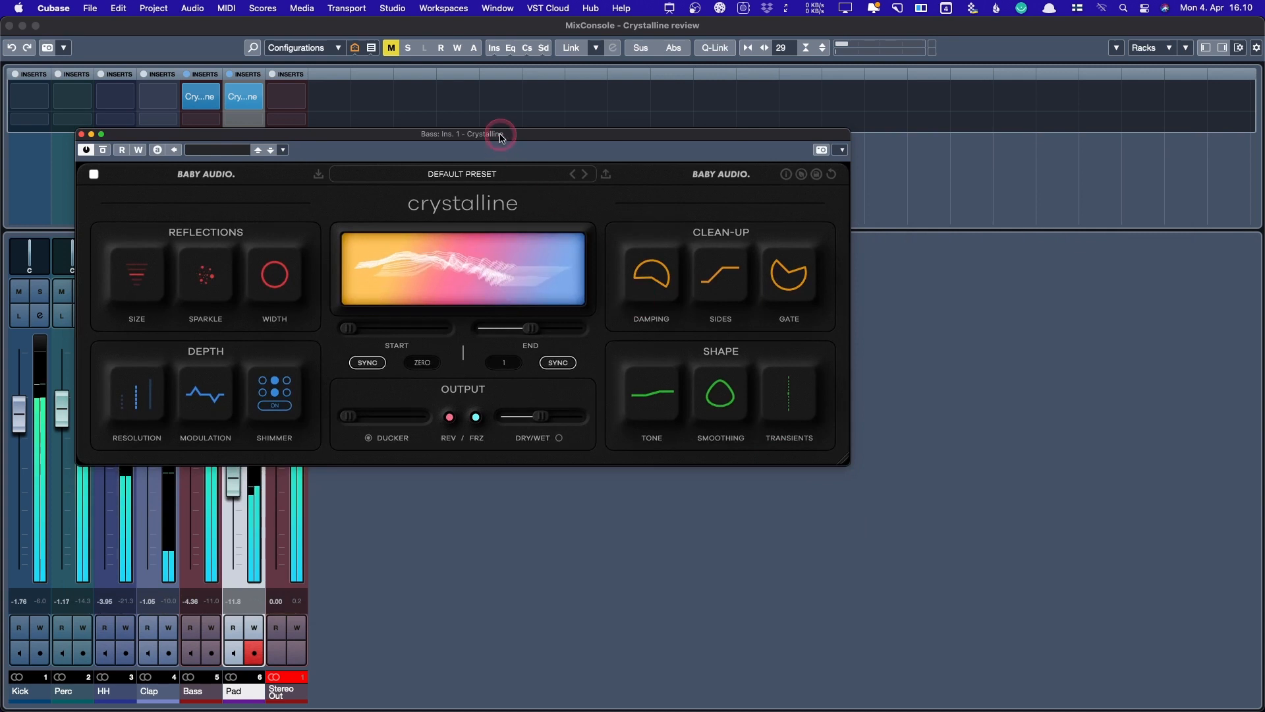
{"action": "left_click_drag", "start_coordinate": [501, 133], "coordinate": [726, 220]}
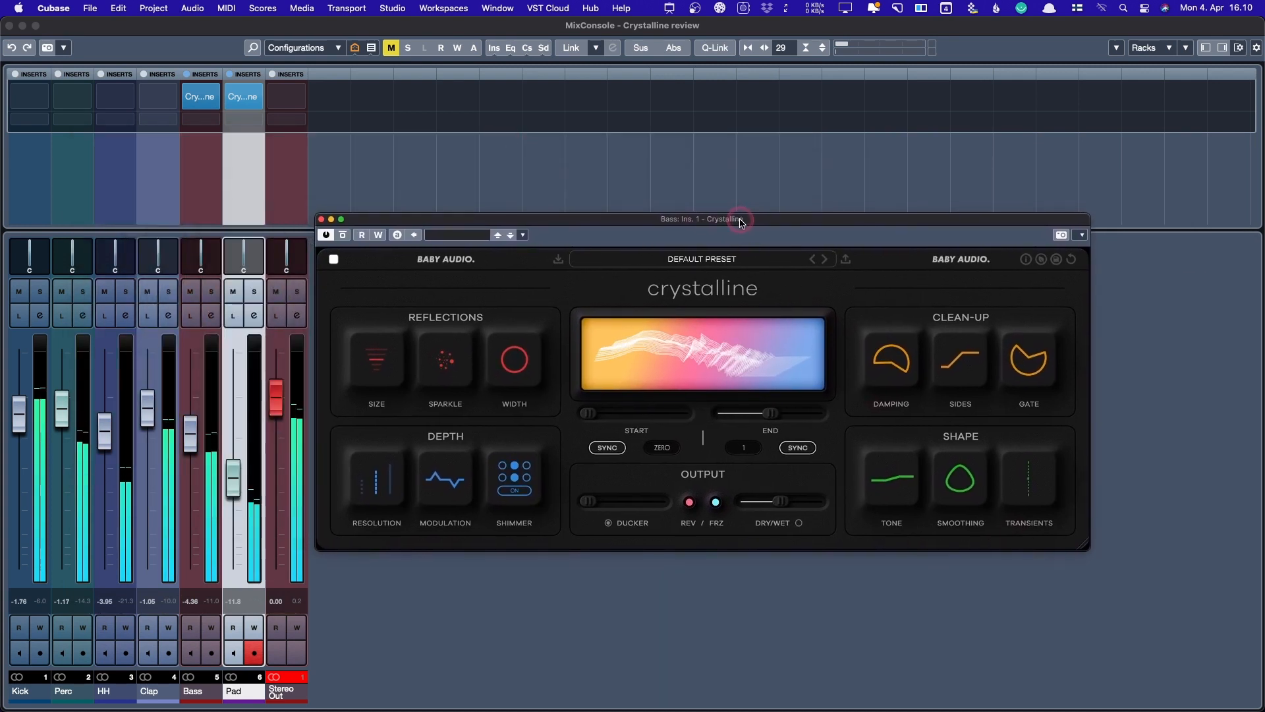
{"action": "left_click", "coordinate": [211, 290]}
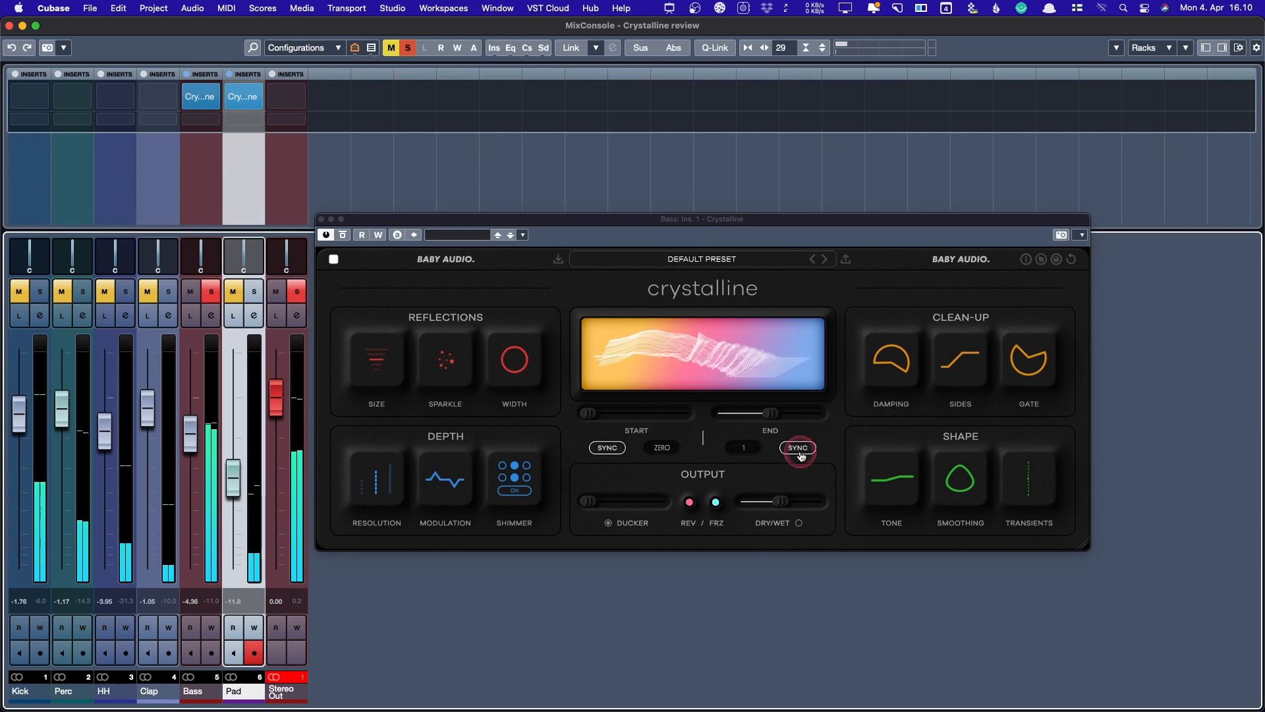
- Swing the Bass Crystalline Transients between Attack +100 and Sustain +100, settling near Sustain +4
{"action": "mouse_move", "coordinate": [1028, 481]}
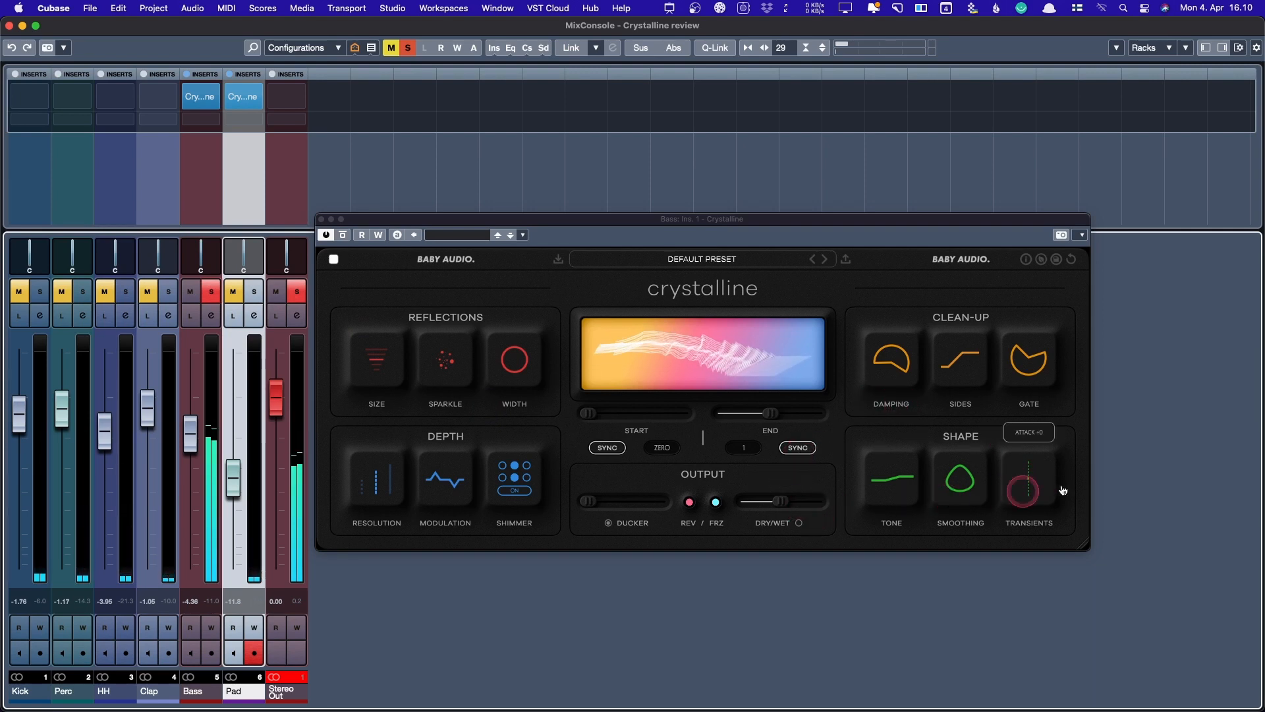
{"action": "left_click", "coordinate": [1034, 492]}
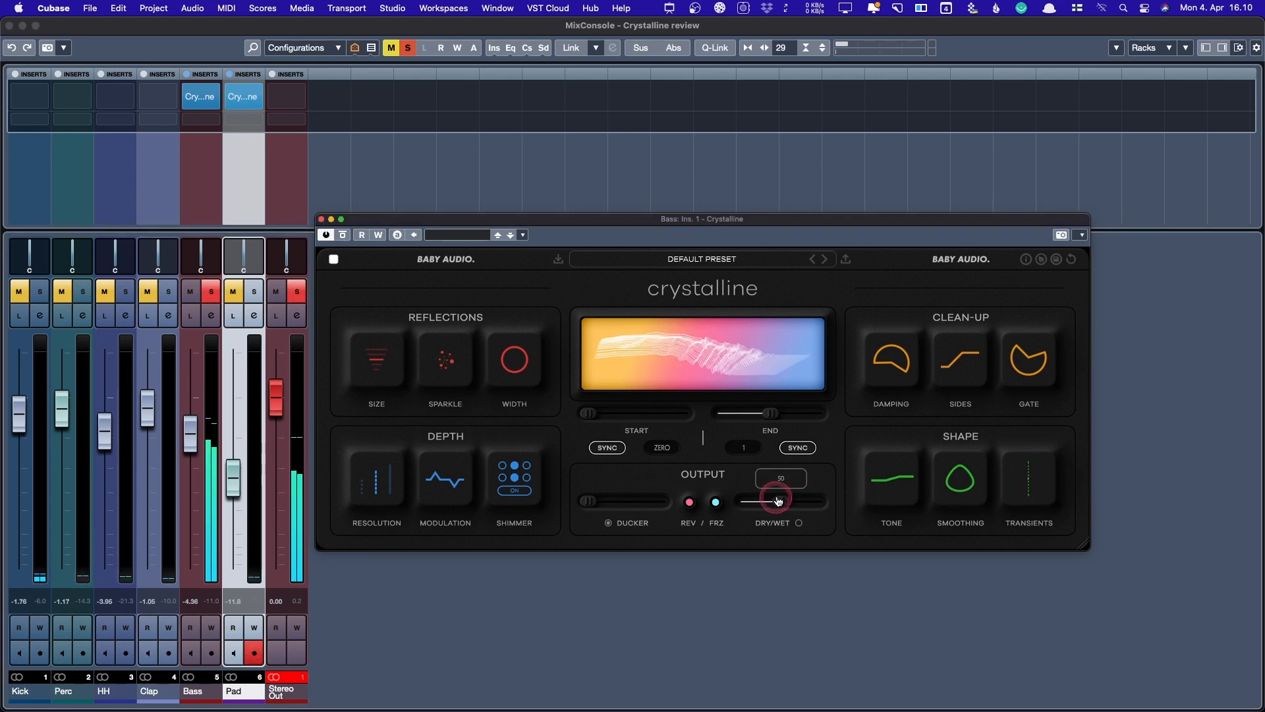
{"action": "mouse_move", "coordinate": [1032, 475]}
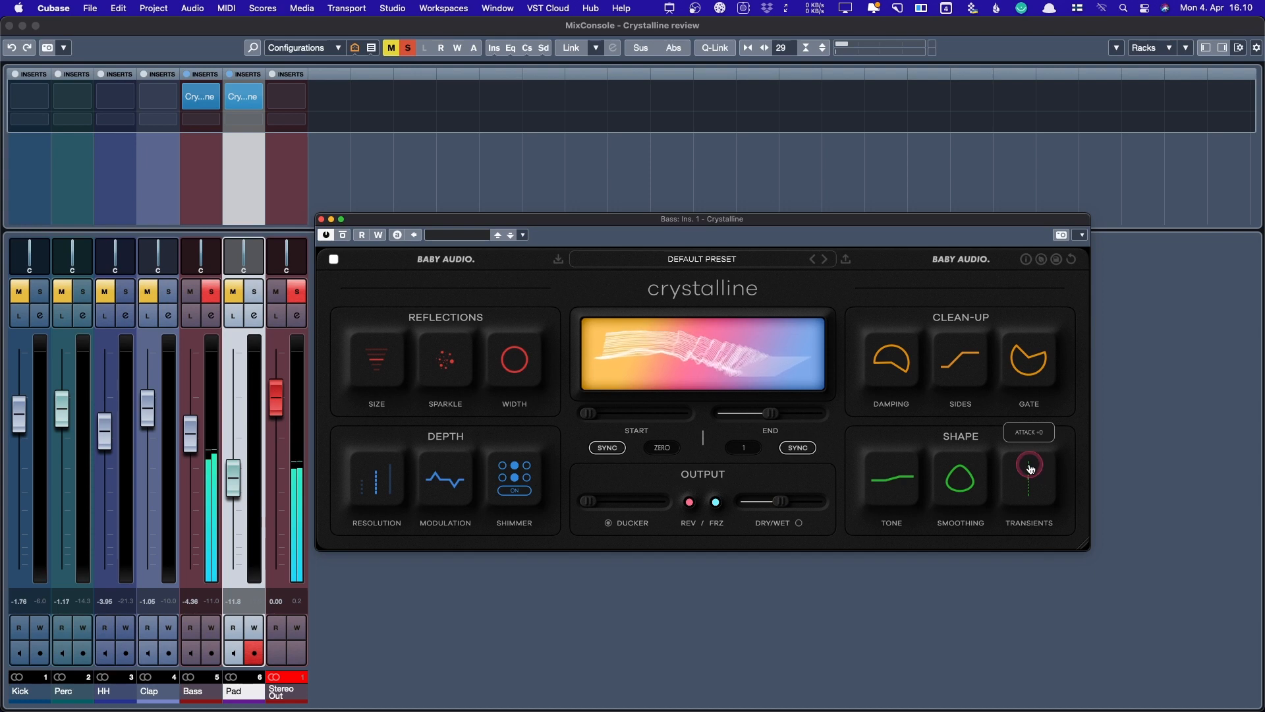
{"action": "left_click_drag", "start_coordinate": [1031, 468], "coordinate": [1015, 661]}
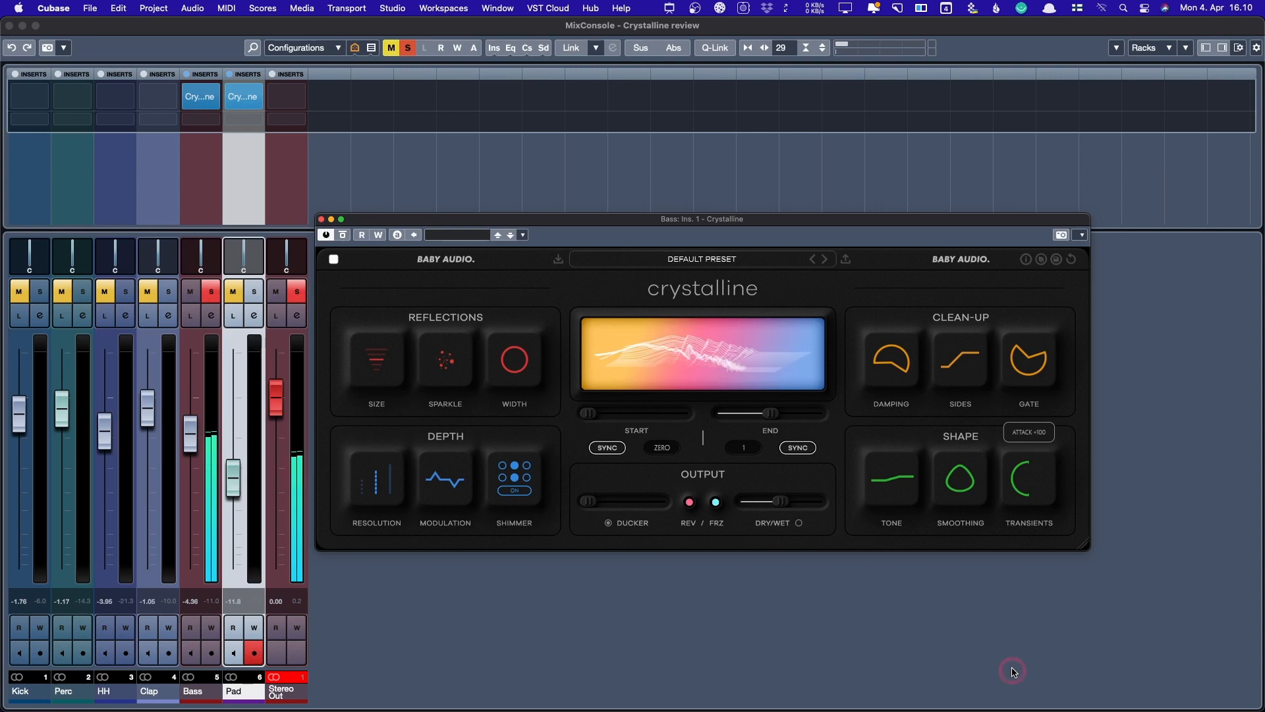
{"action": "left_click_drag", "start_coordinate": [1013, 672], "coordinate": [1043, 207]}
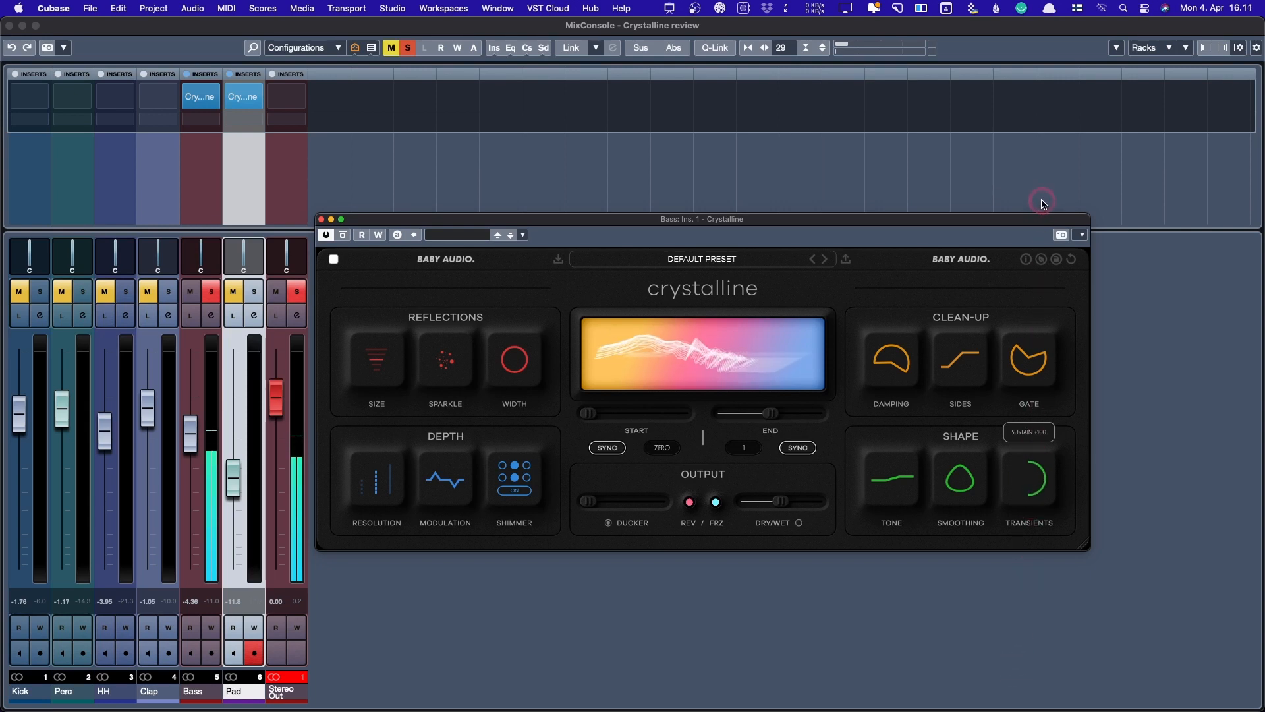
{"action": "left_click_drag", "start_coordinate": [1043, 205], "coordinate": [1011, 665]}
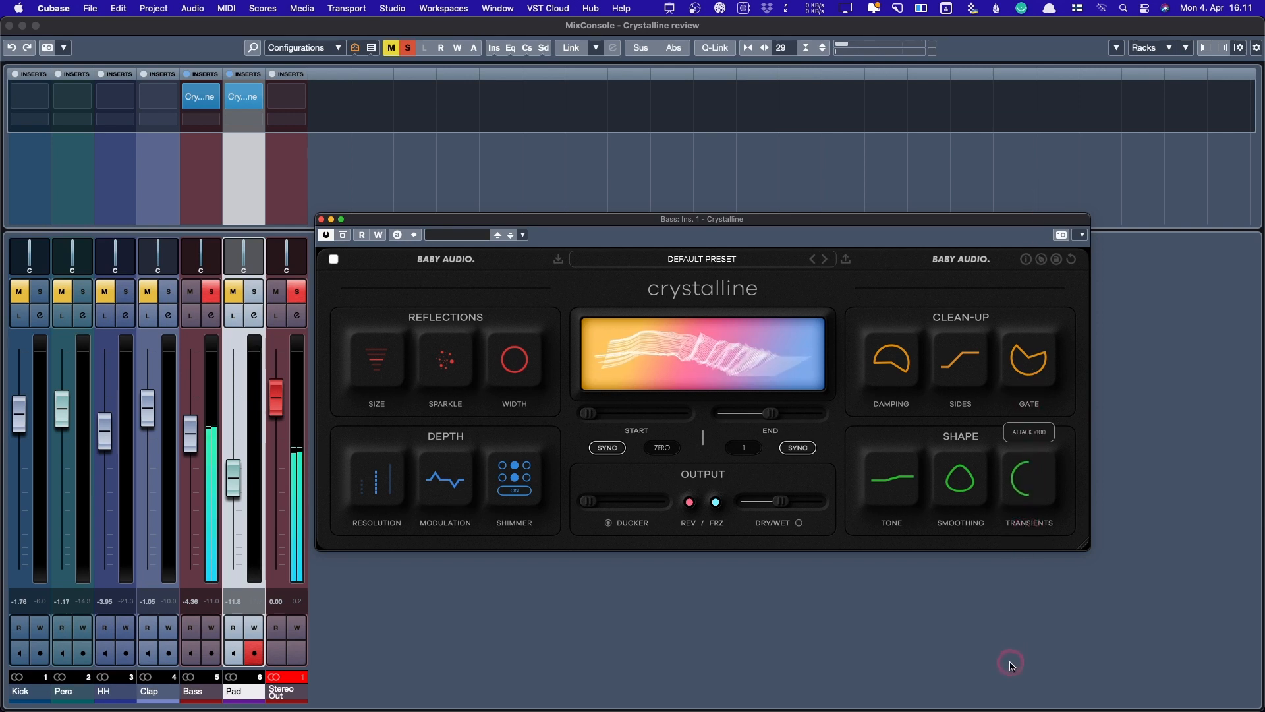
{"action": "left_click_drag", "start_coordinate": [1010, 567], "coordinate": [647, 377]}
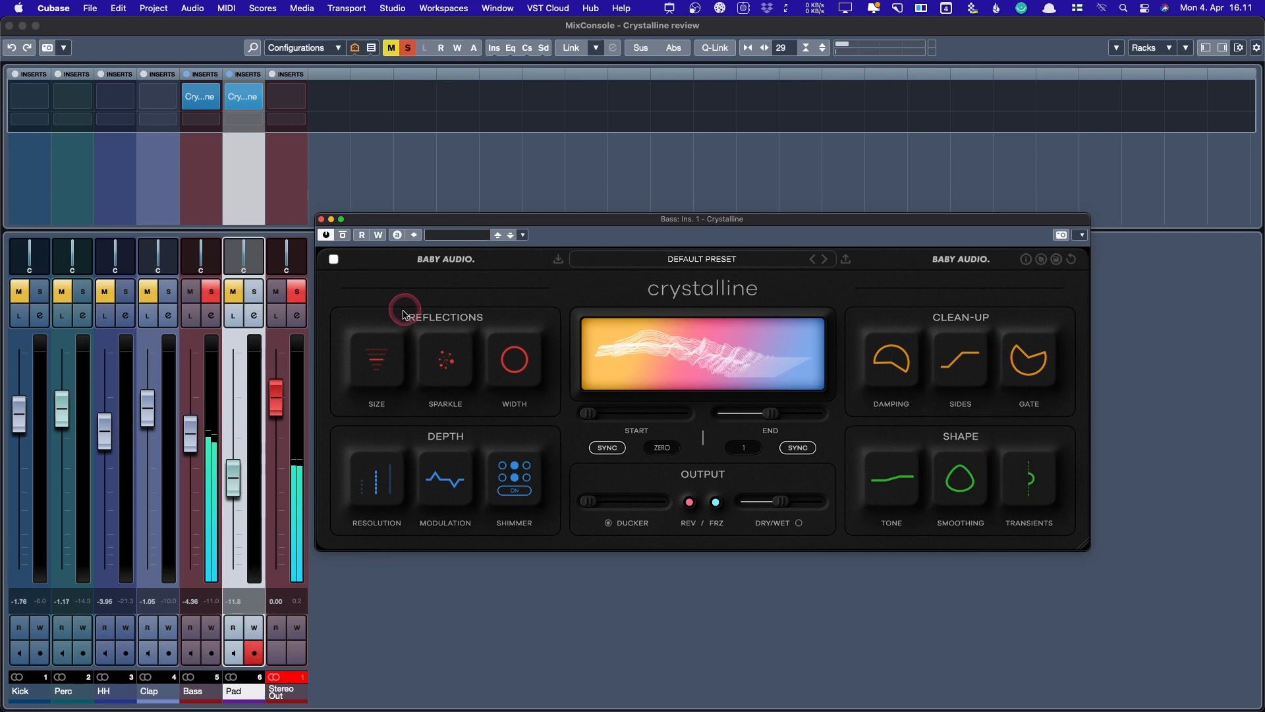
- Drop the Bass reverb's Sparkle to about 20, narrow its Width, and lift the Damping high-pass
{"action": "mouse_move", "coordinate": [374, 372]}
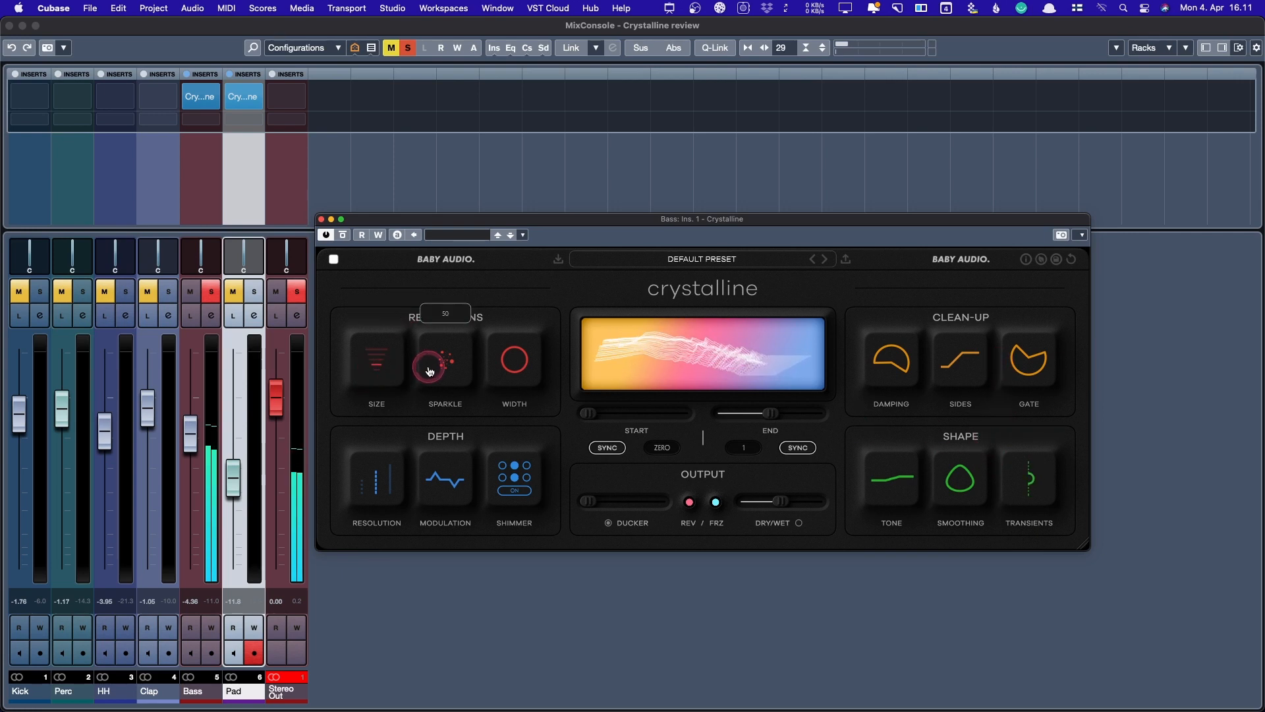
{"action": "left_click_drag", "start_coordinate": [443, 367], "coordinate": [446, 432]}
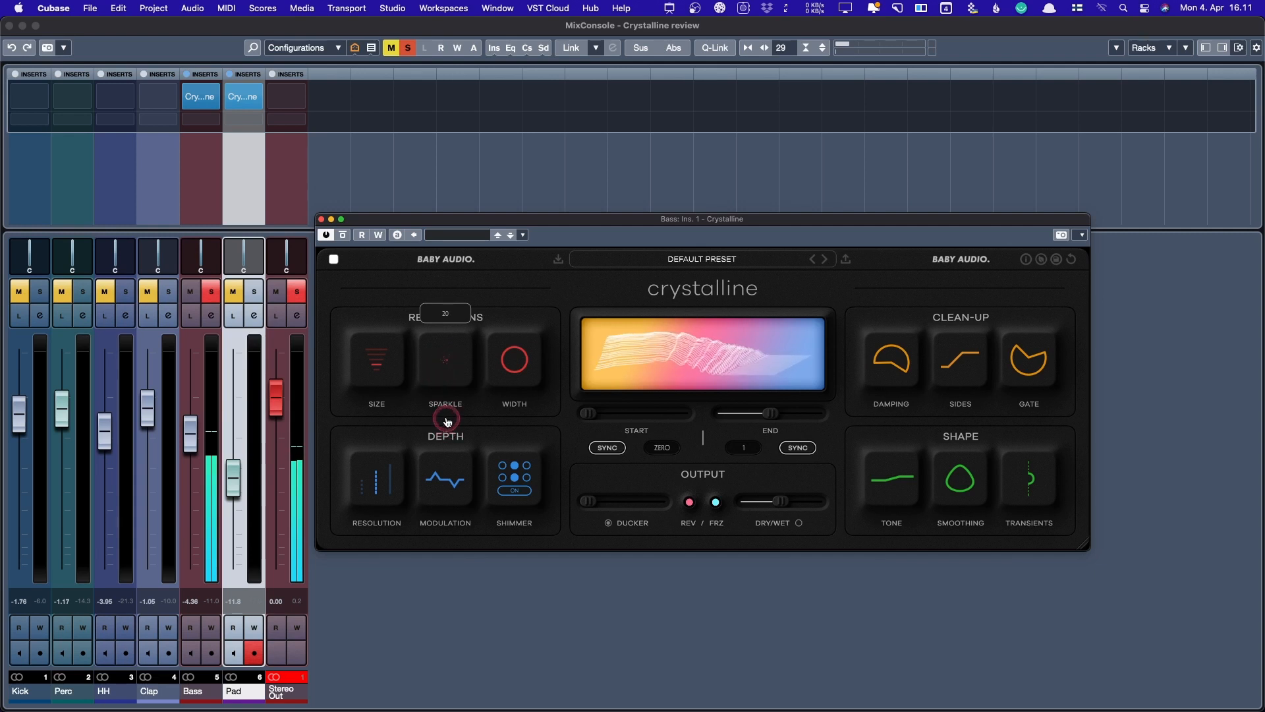
{"action": "left_click", "coordinate": [517, 354]}
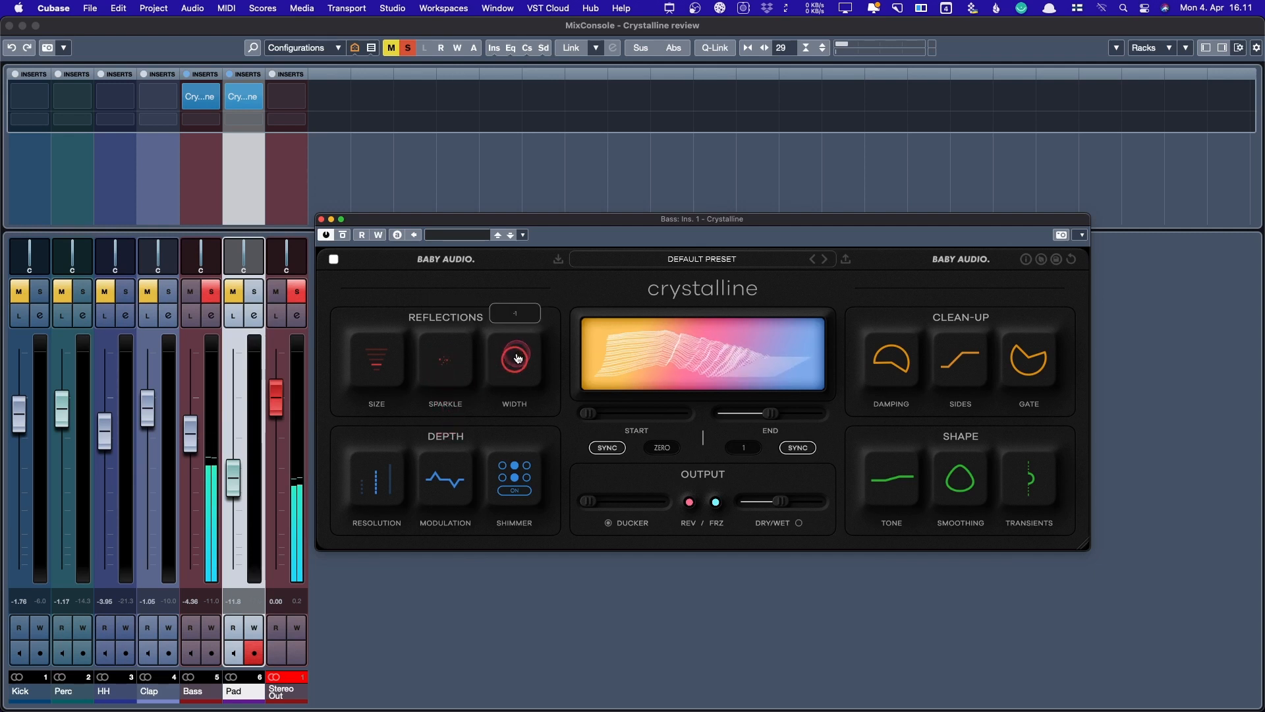
{"action": "left_click_drag", "start_coordinate": [517, 358], "coordinate": [519, 380]}
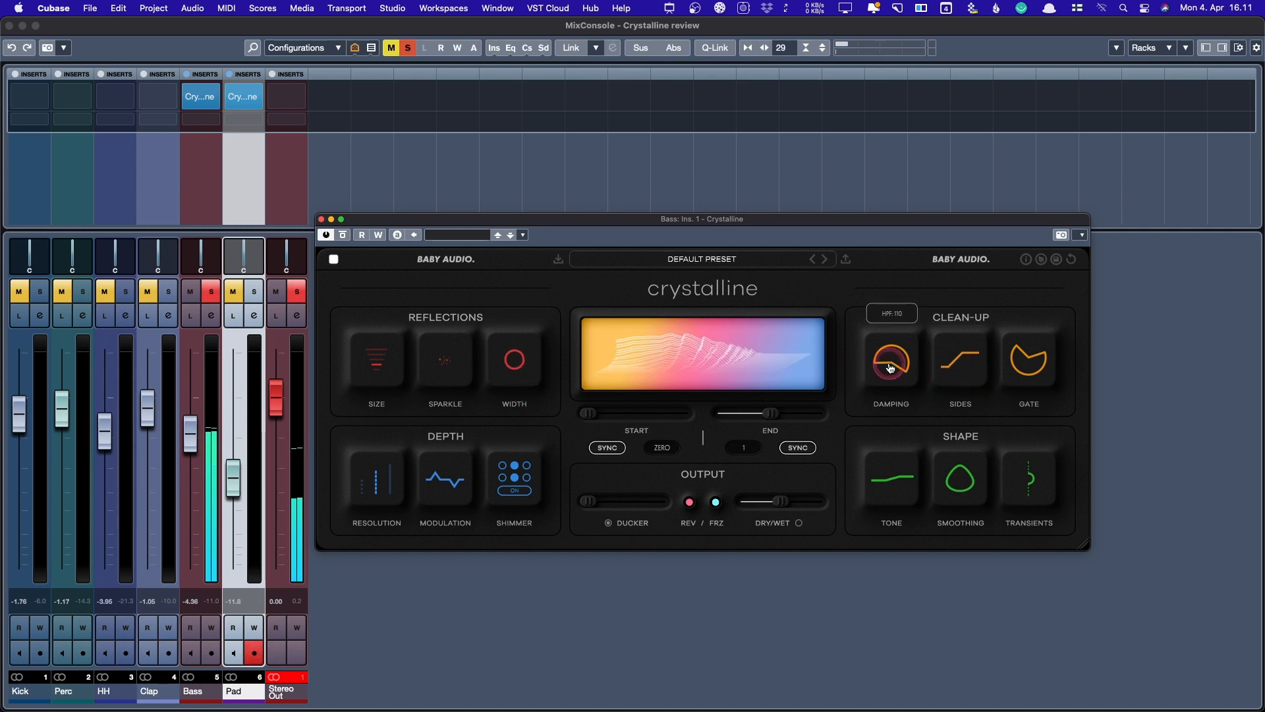
{"action": "mouse_move", "coordinate": [890, 368]}
{"action": "left_mouse_down"}
{"action": "mouse_move", "coordinate": [891, 316]}
{"action": "mouse_move", "coordinate": [905, 410]}
{"action": "mouse_move", "coordinate": [658, 441]}
{"action": "mouse_move", "coordinate": [815, 473]}
{"action": "mouse_move", "coordinate": [884, 355]}
{"action": "left_mouse_up"}
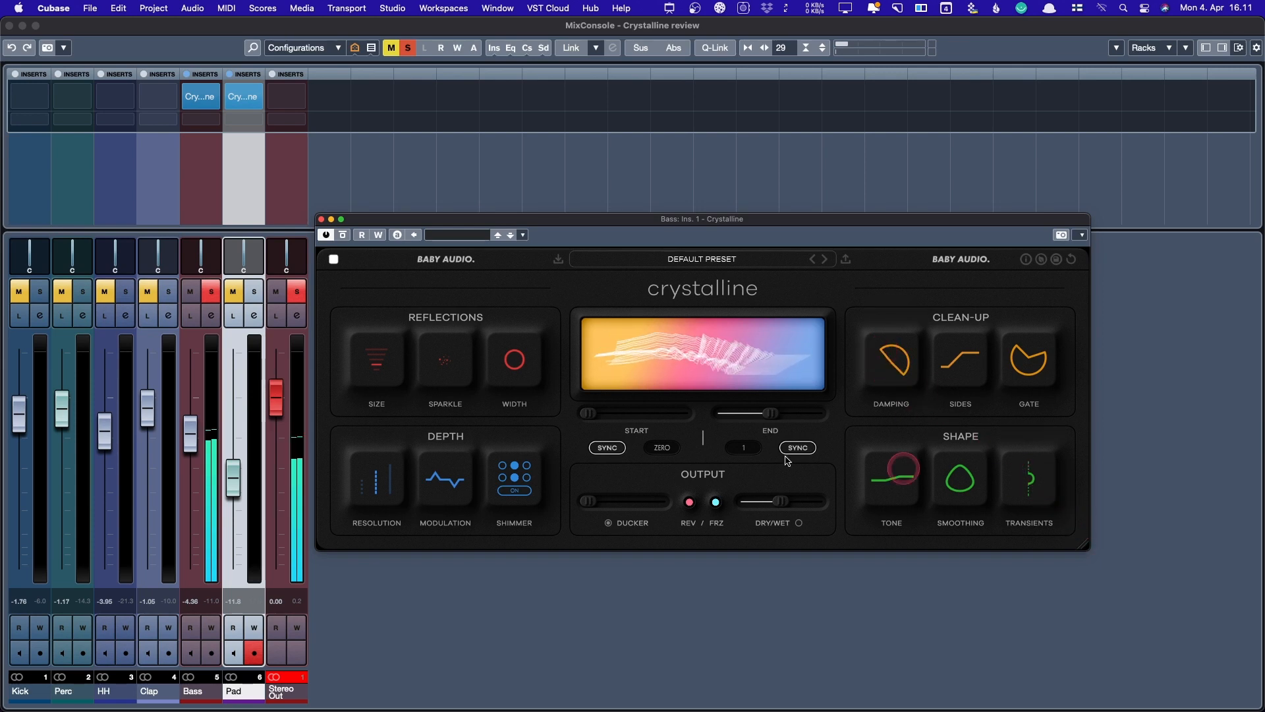
- Push the Bass reverb fully wet, try attack Transients, and set Smoothing to 100 triangle
{"action": "left_click_drag", "start_coordinate": [780, 501], "coordinate": [849, 500]}
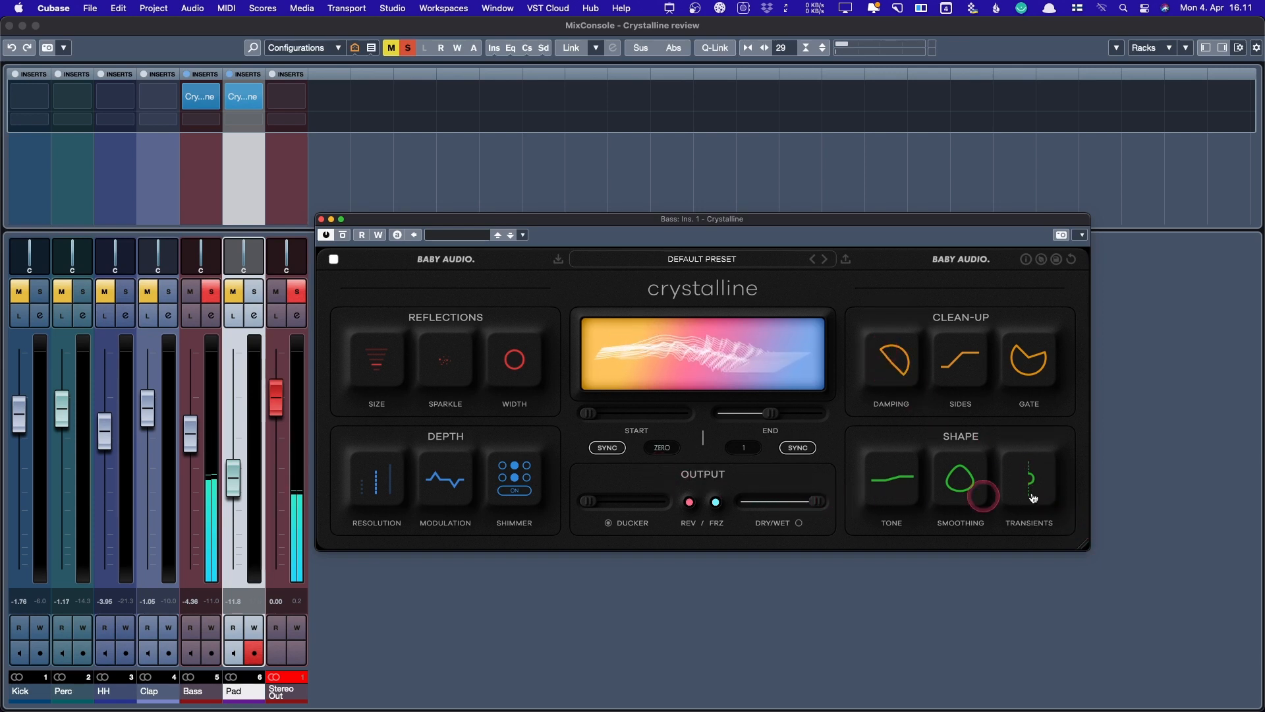
{"action": "left_click_drag", "start_coordinate": [1033, 498], "coordinate": [1026, 643]}
{"action": "left_click_drag", "start_coordinate": [960, 475], "coordinate": [981, 645]}
{"action": "left_click_drag", "start_coordinate": [1011, 533], "coordinate": [1036, 245]}
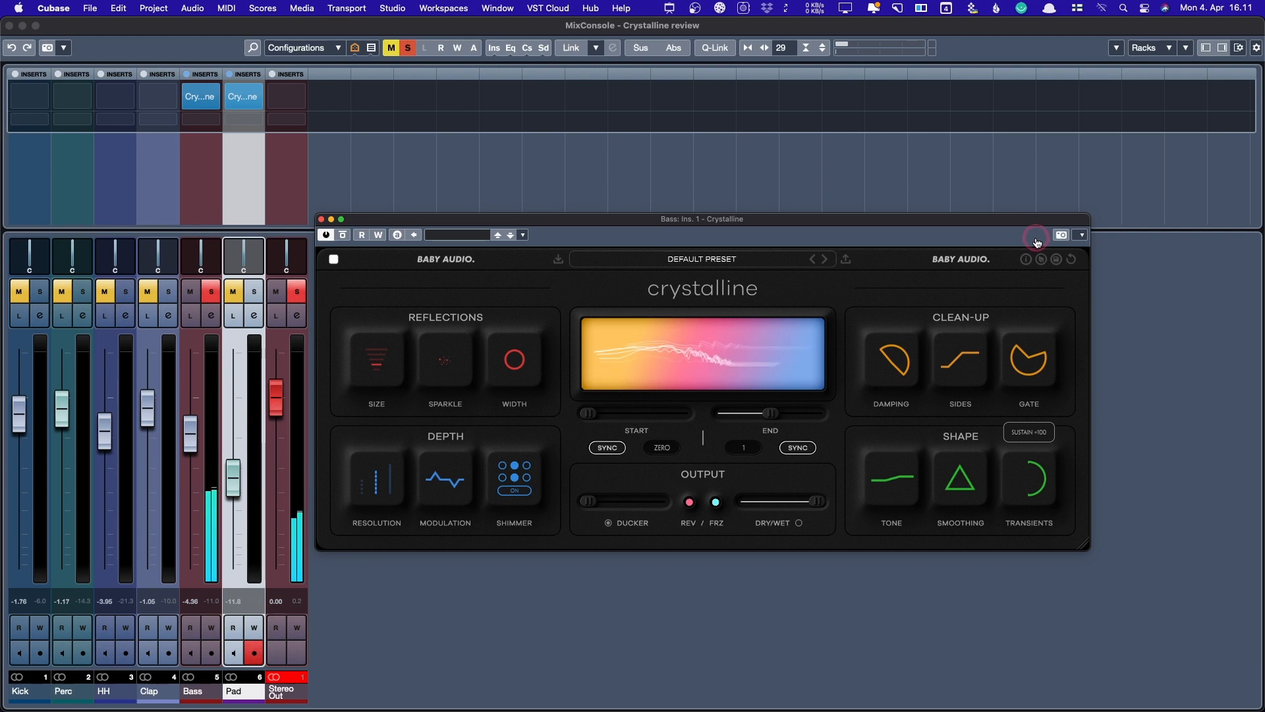
{"action": "left_click_drag", "start_coordinate": [1036, 245], "coordinate": [1036, 242]}
- Return Transients near neutral and pull Dry/Wet down to about halfway
{"action": "left_click", "coordinate": [1048, 471]}
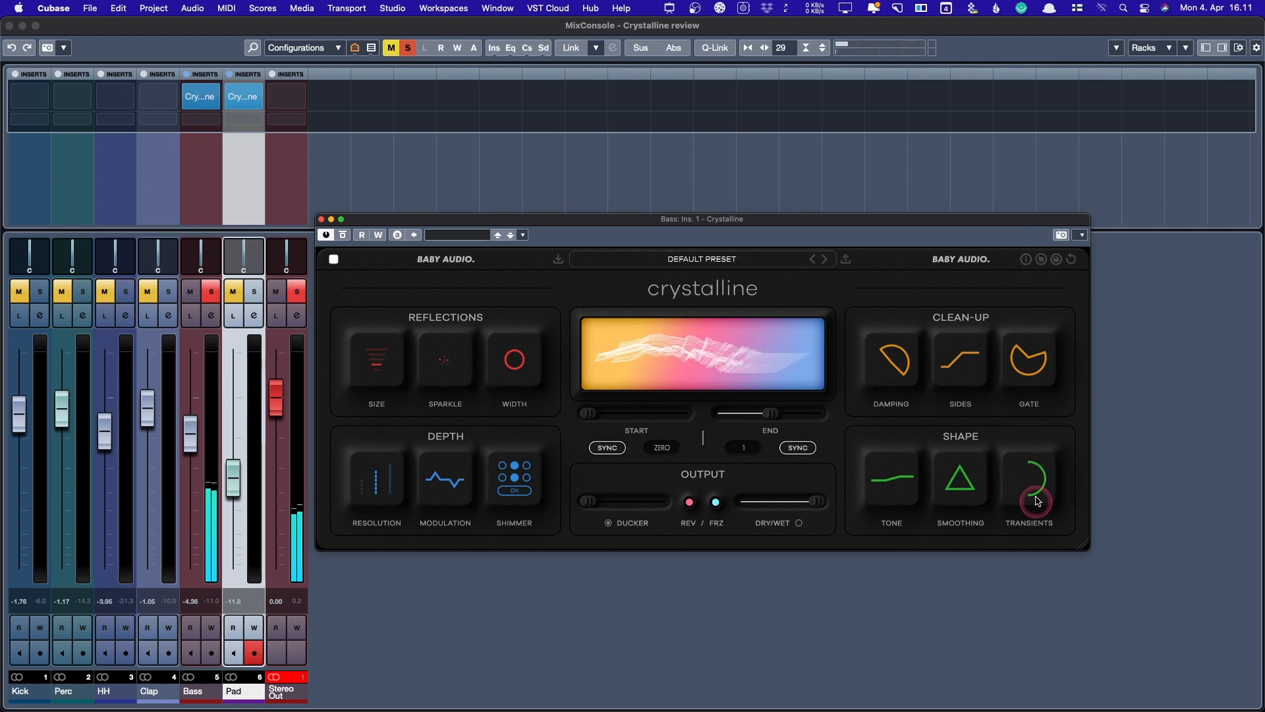
{"action": "left_click", "coordinate": [1030, 488]}
{"action": "left_click_drag", "start_coordinate": [1030, 488], "coordinate": [1026, 616]}
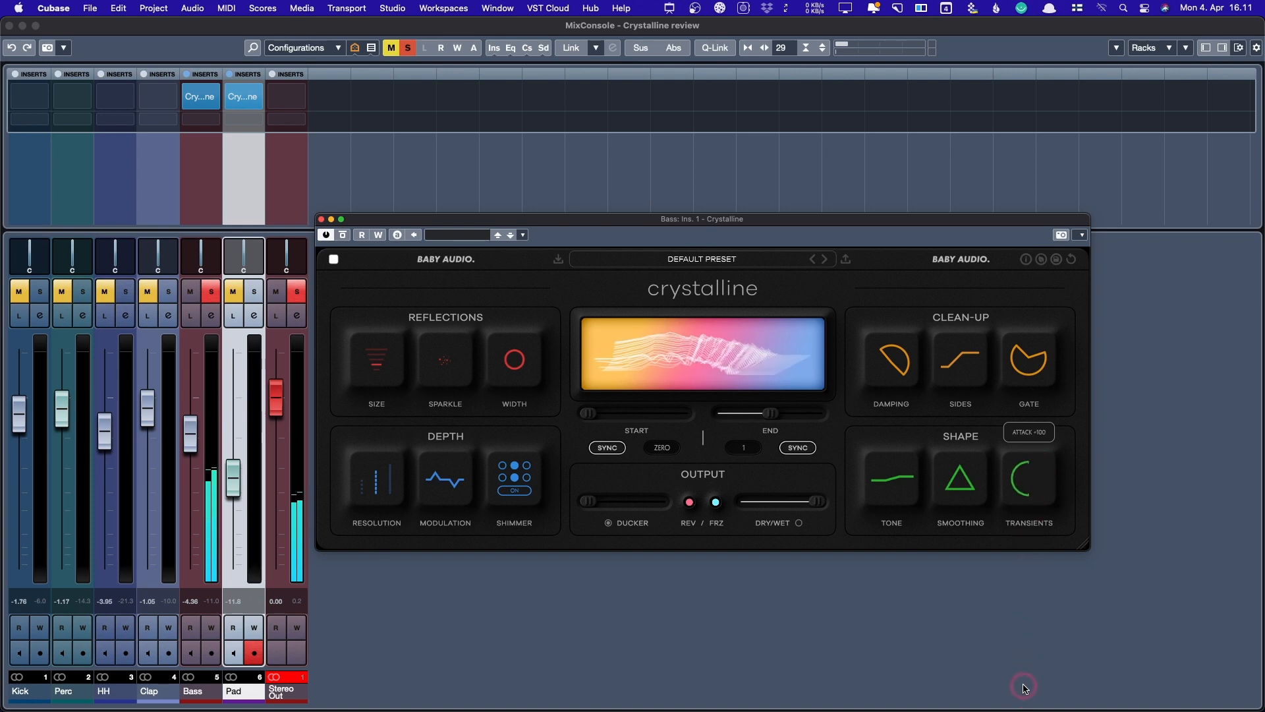
{"action": "left_click_drag", "start_coordinate": [1026, 649], "coordinate": [1018, 417]}
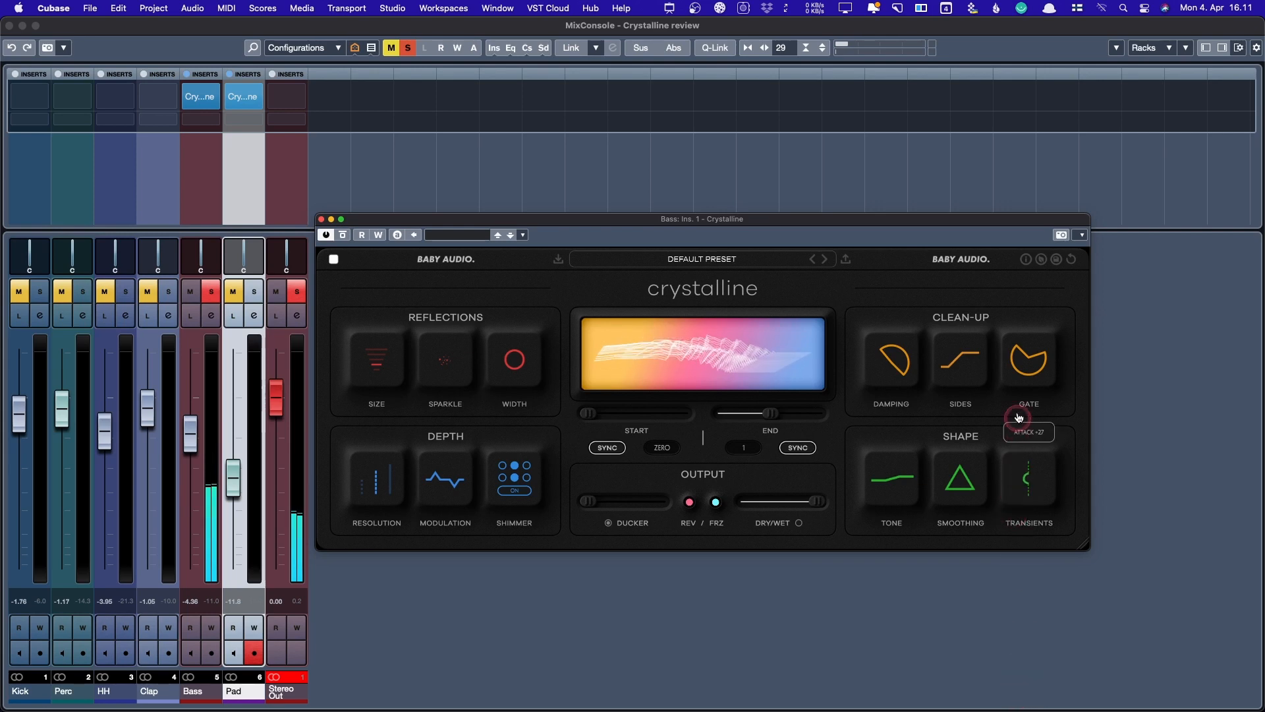
{"action": "left_click_drag", "start_coordinate": [817, 502], "coordinate": [783, 503]}
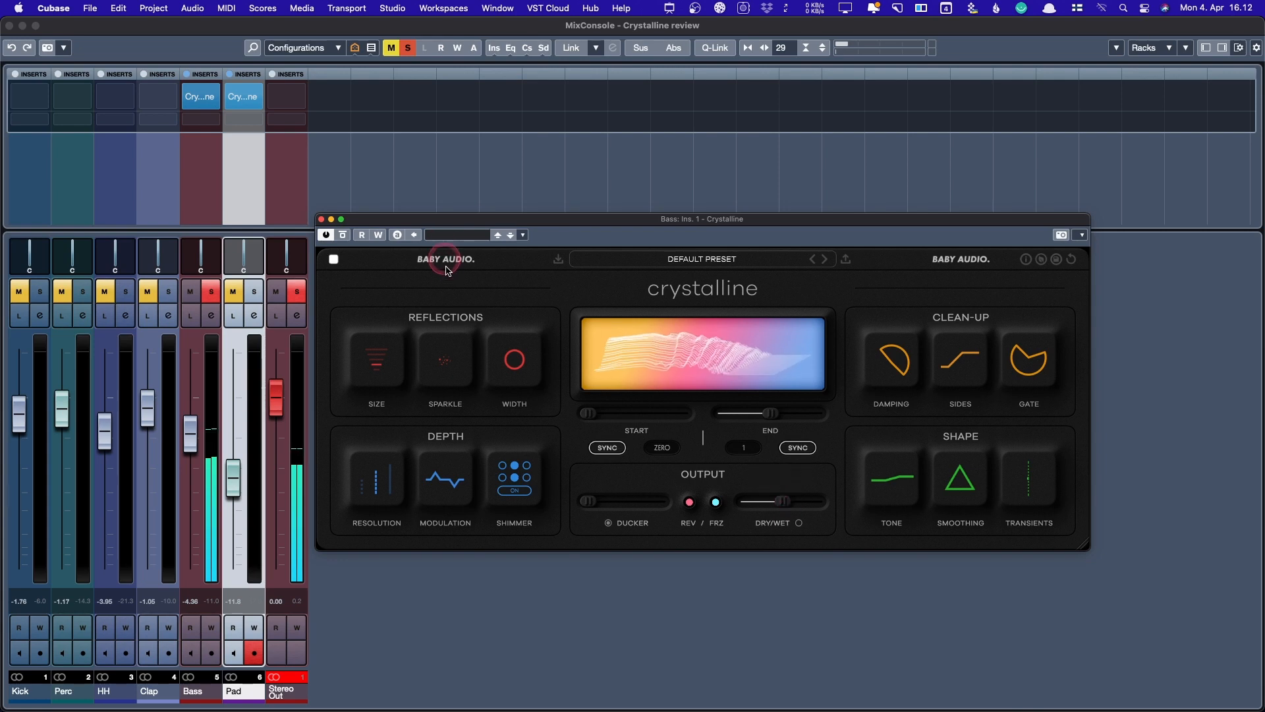
- Unsolo the Bass, switch Shimmer off, lower Modulation from 50 to 40, and choose PRISTINE resolution
{"action": "left_click", "coordinate": [211, 292]}
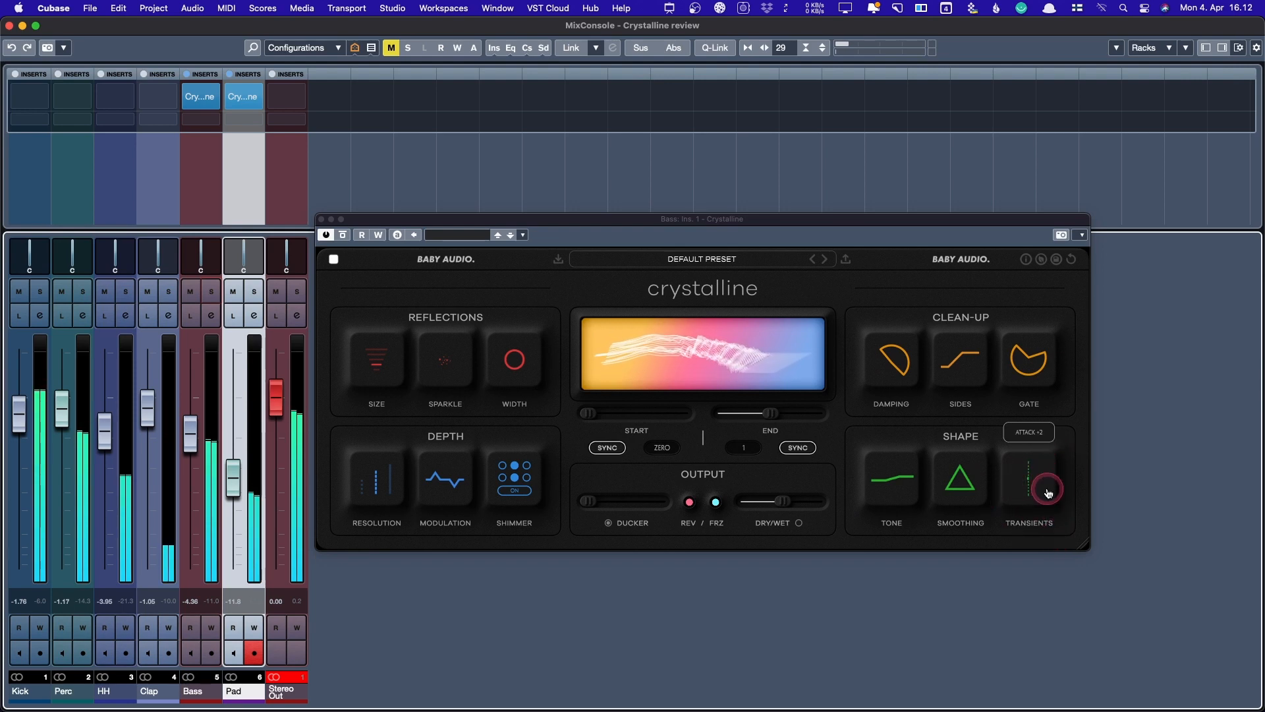
{"action": "left_click", "coordinate": [513, 491]}
{"action": "left_click", "coordinate": [513, 491]}
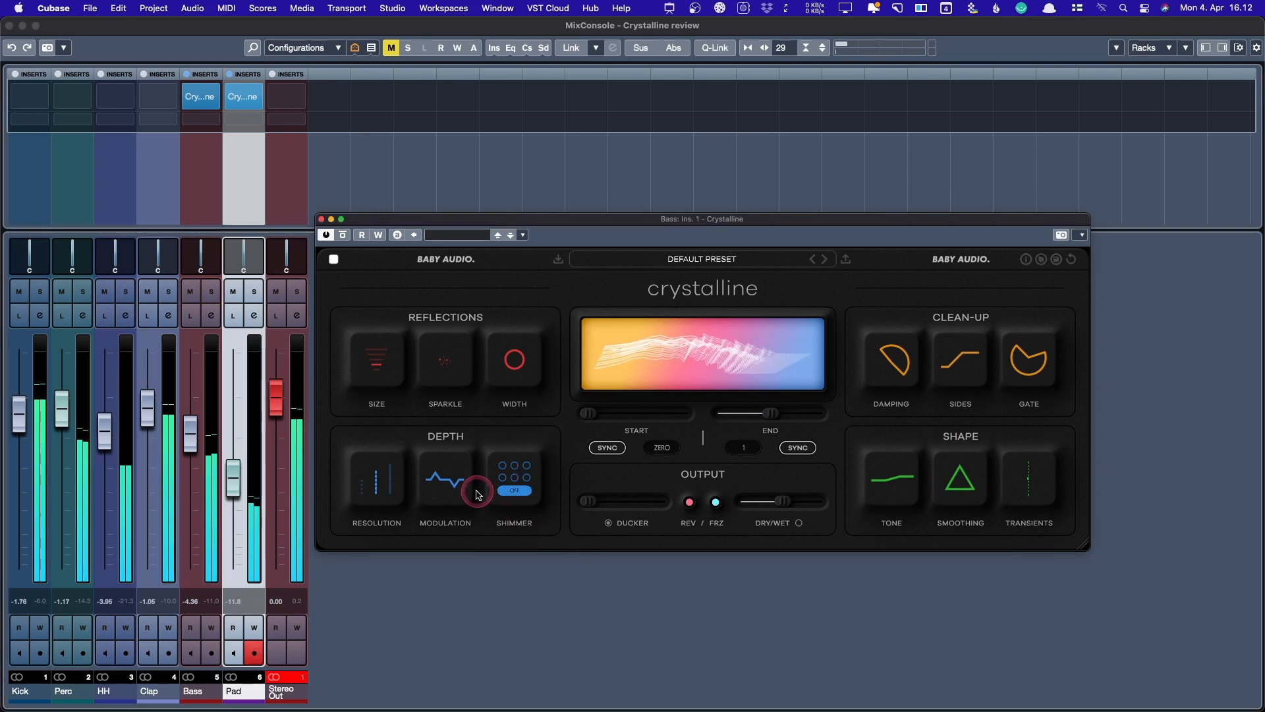
{"action": "left_click_drag", "start_coordinate": [447, 484], "coordinate": [450, 504]}
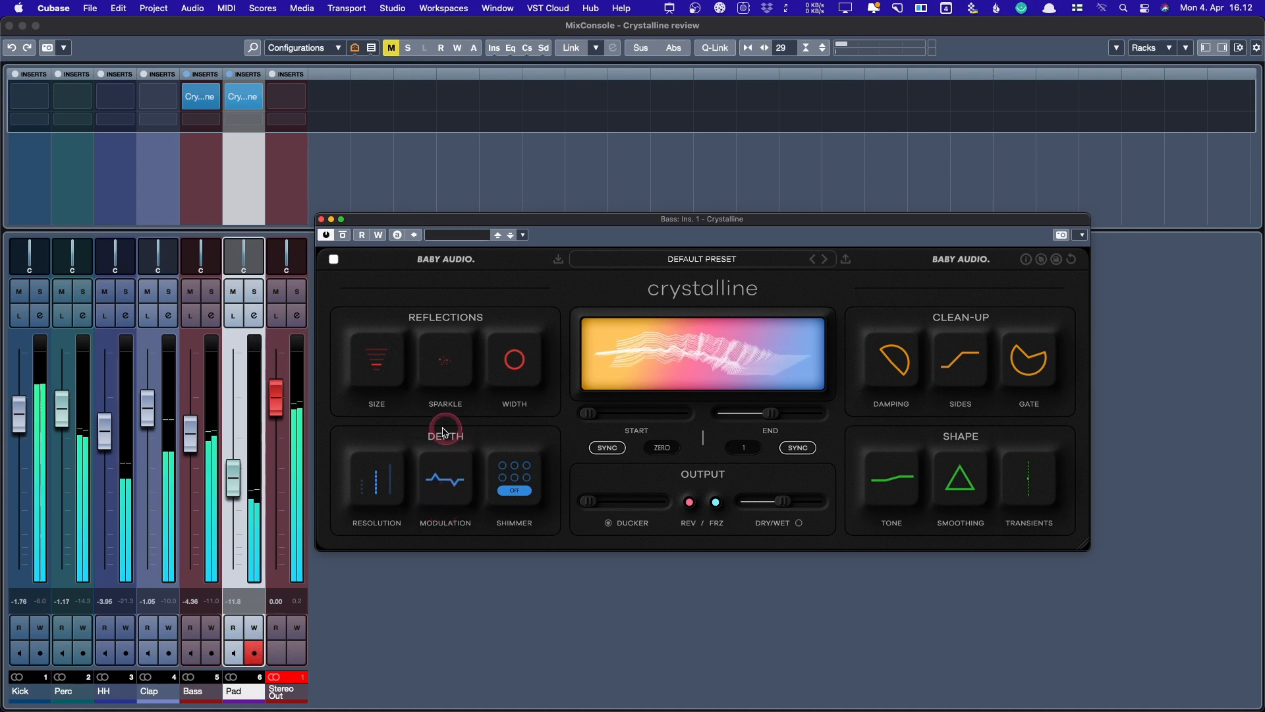
{"action": "left_click", "coordinate": [389, 484]}
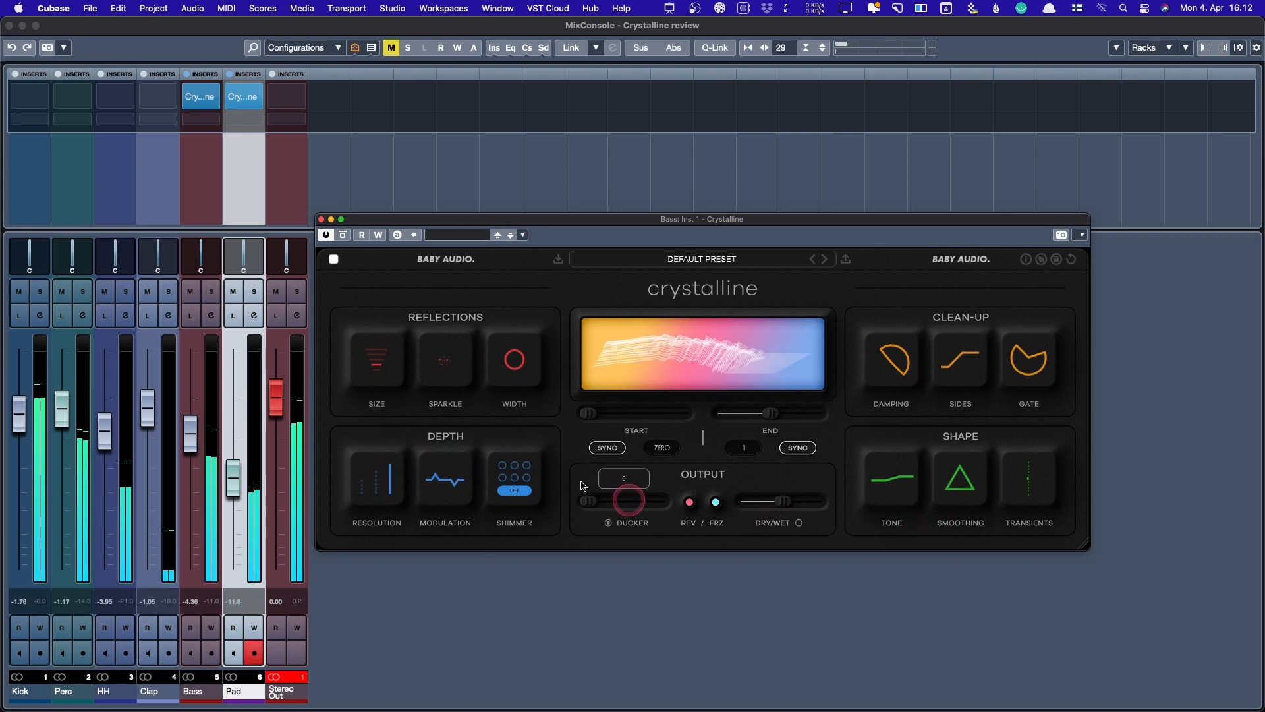
- Re-solo the Bass and enable the Gentle Ducker mode, raising the Ducker amount to about 77
{"action": "left_click", "coordinate": [212, 292]}
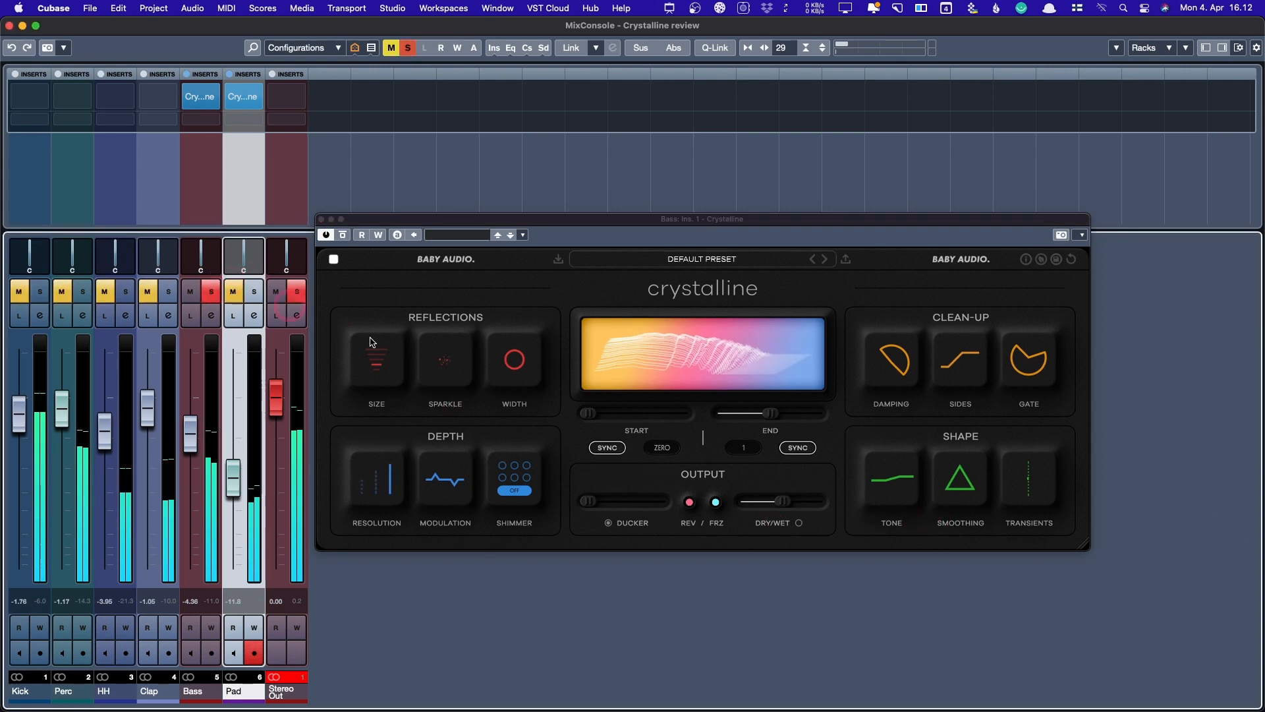
{"action": "left_click", "coordinate": [589, 502]}
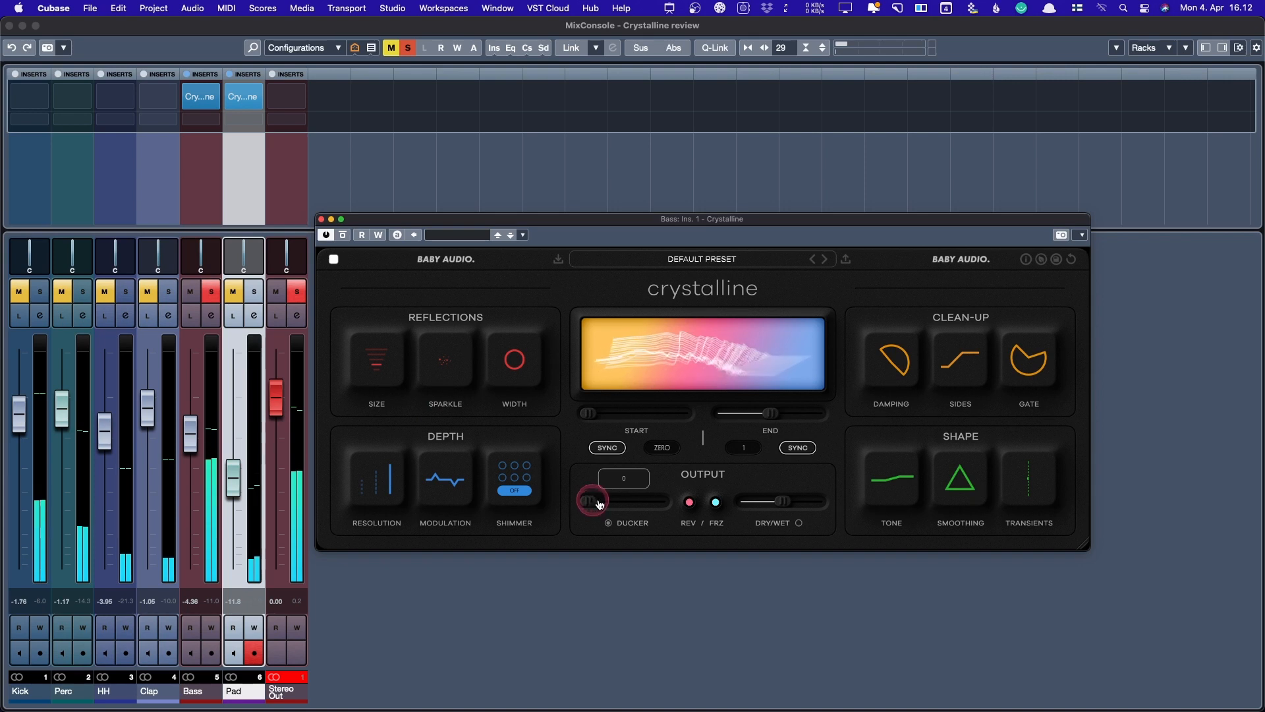
{"action": "left_click_drag", "start_coordinate": [592, 503], "coordinate": [596, 505]}
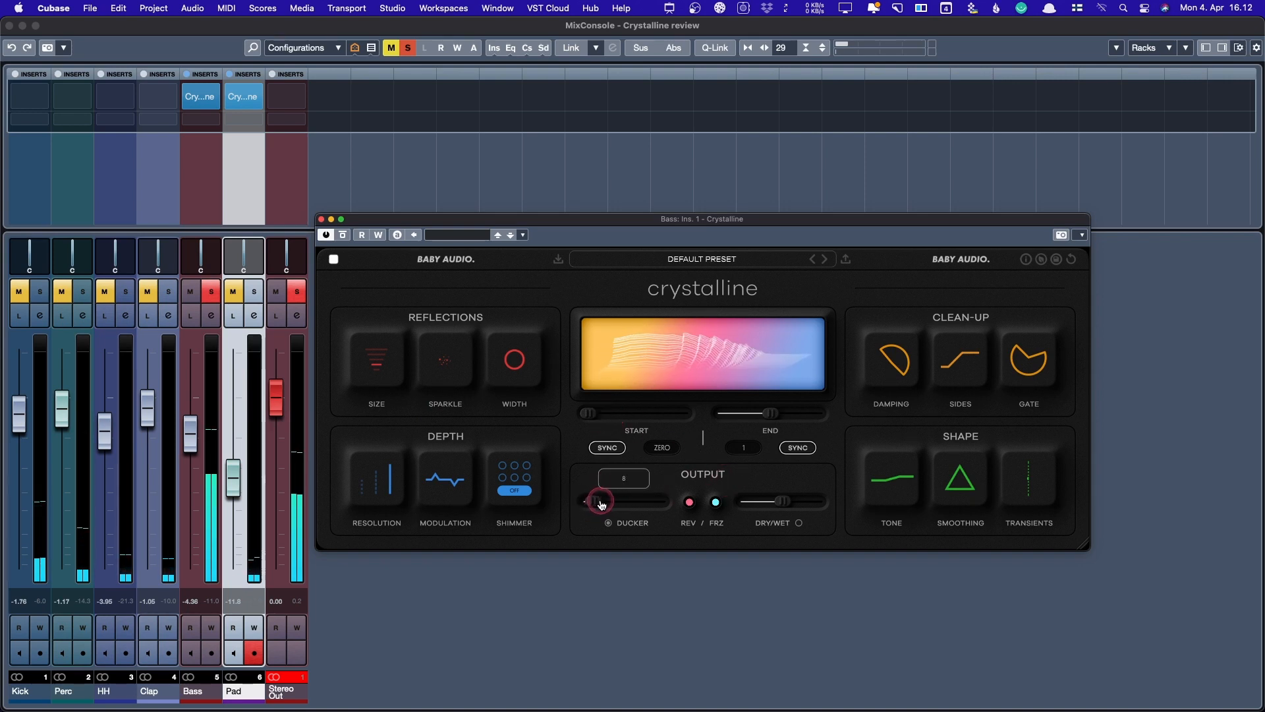
{"action": "left_click", "coordinate": [608, 523]}
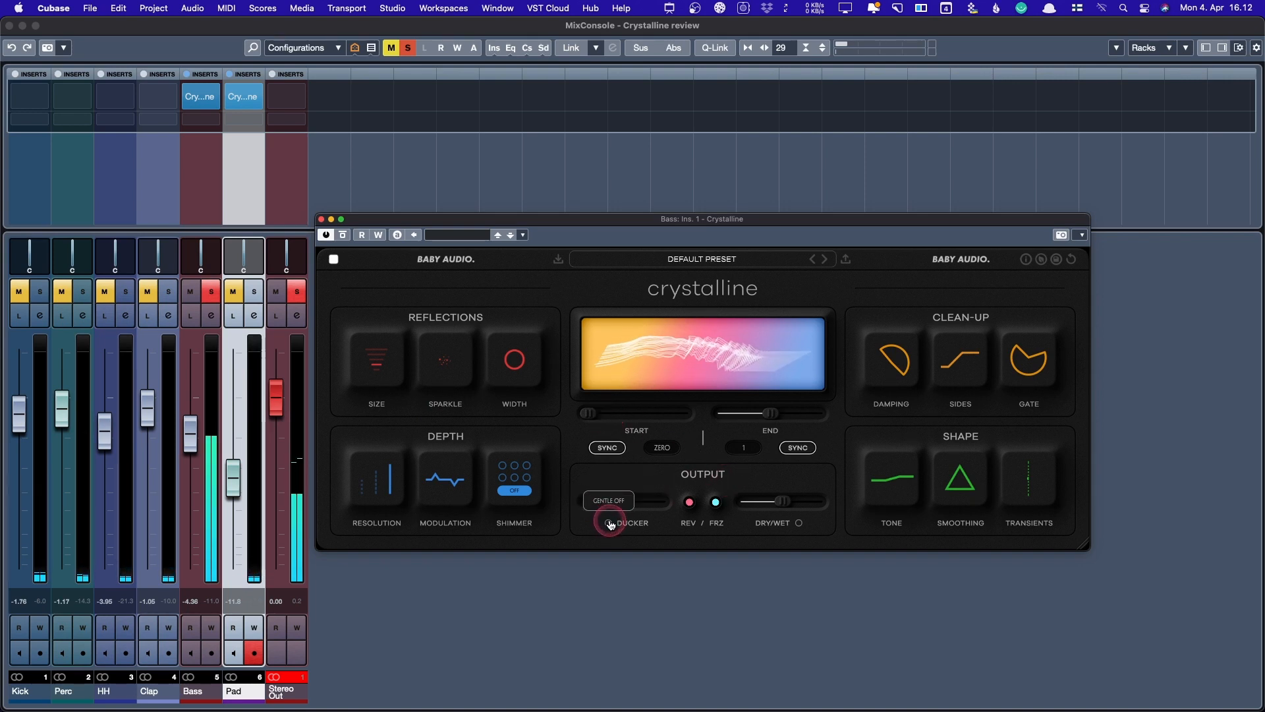
{"action": "left_click_drag", "start_coordinate": [596, 502], "coordinate": [606, 502]}
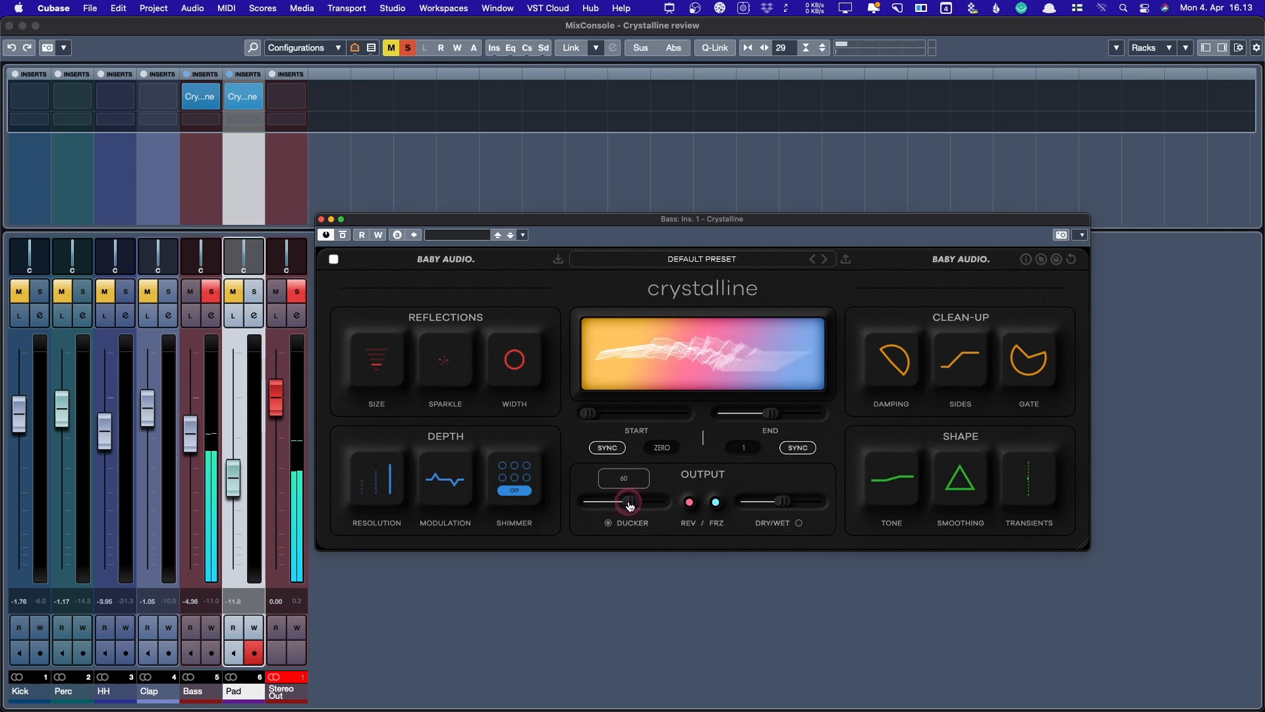
{"action": "left_click_drag", "start_coordinate": [629, 505], "coordinate": [641, 505]}
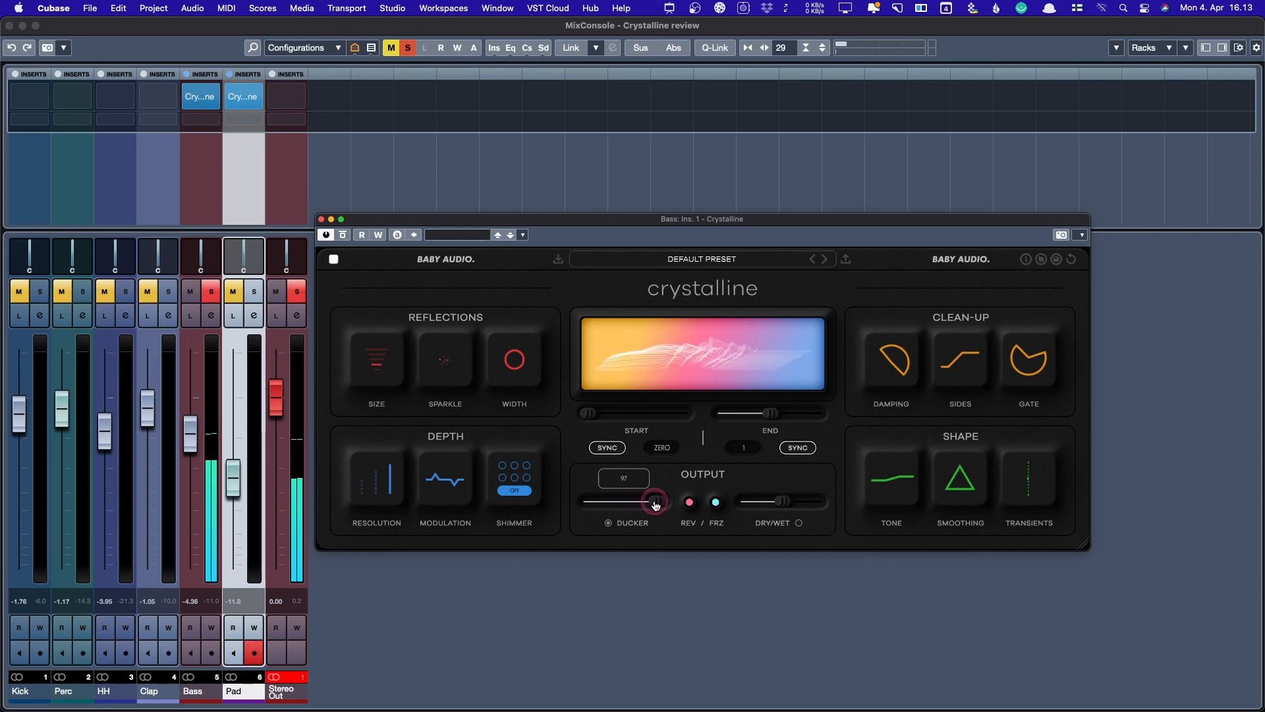
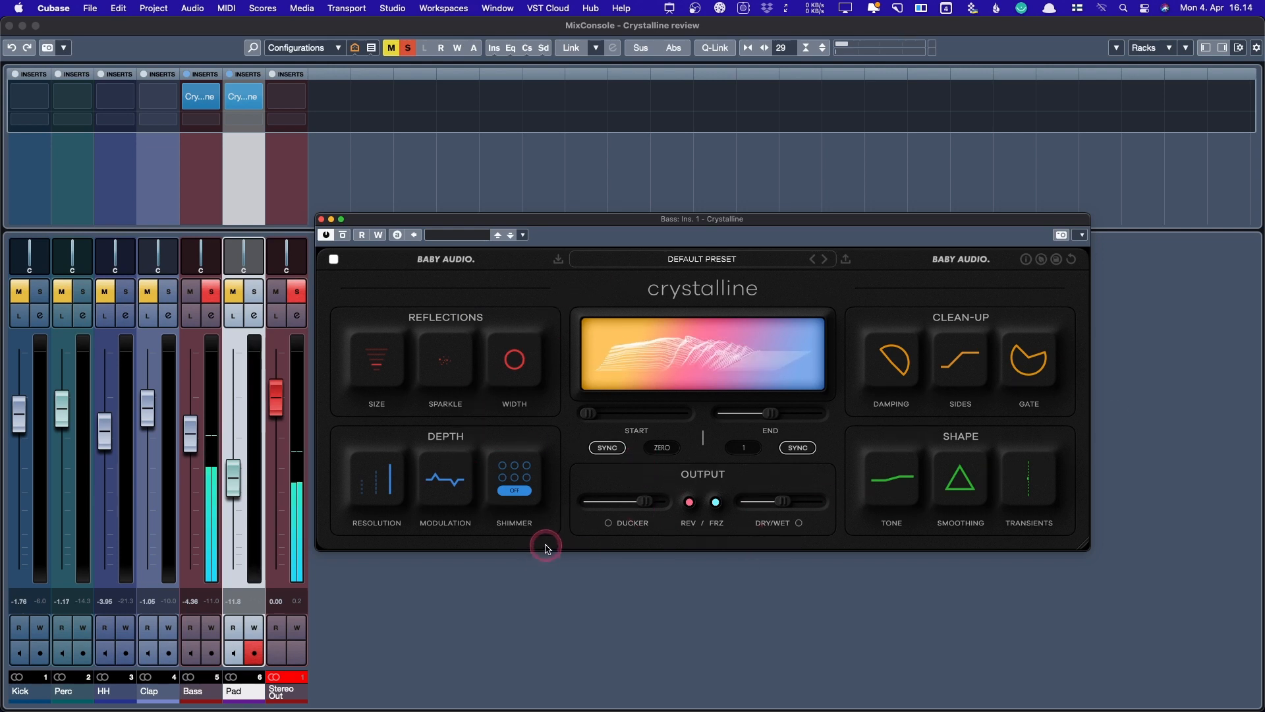
- Pull the Bass reverb Ducker down to 56, unsolo Bass and nudge its level up slightly
{"action": "left_click_drag", "start_coordinate": [643, 502], "coordinate": [630, 504]}
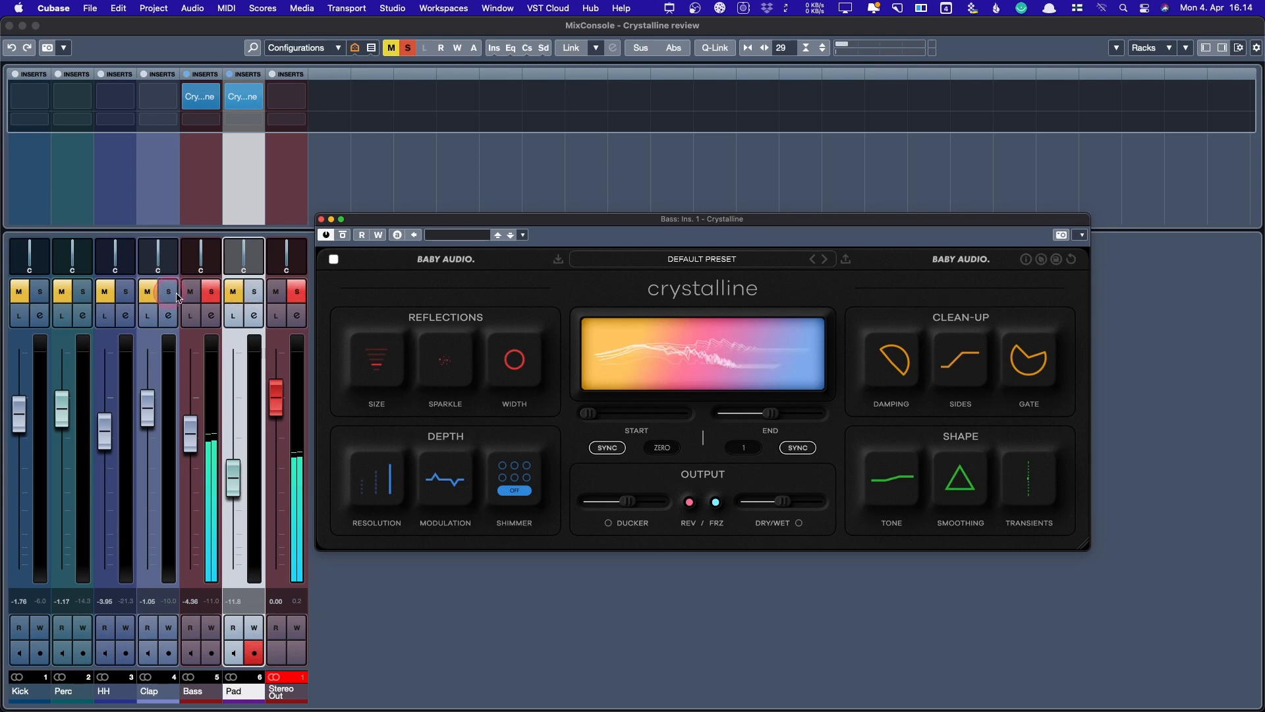
{"action": "left_click", "coordinate": [211, 291]}
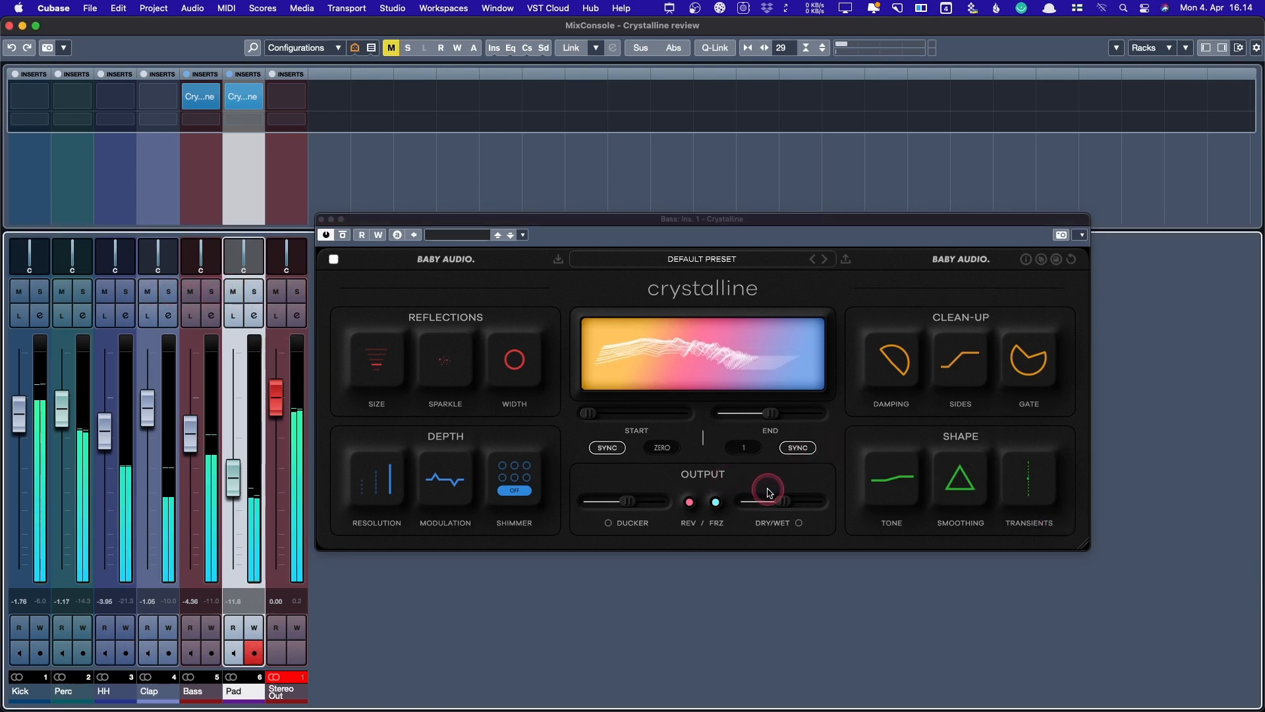
{"action": "mouse_move", "coordinate": [780, 502]}
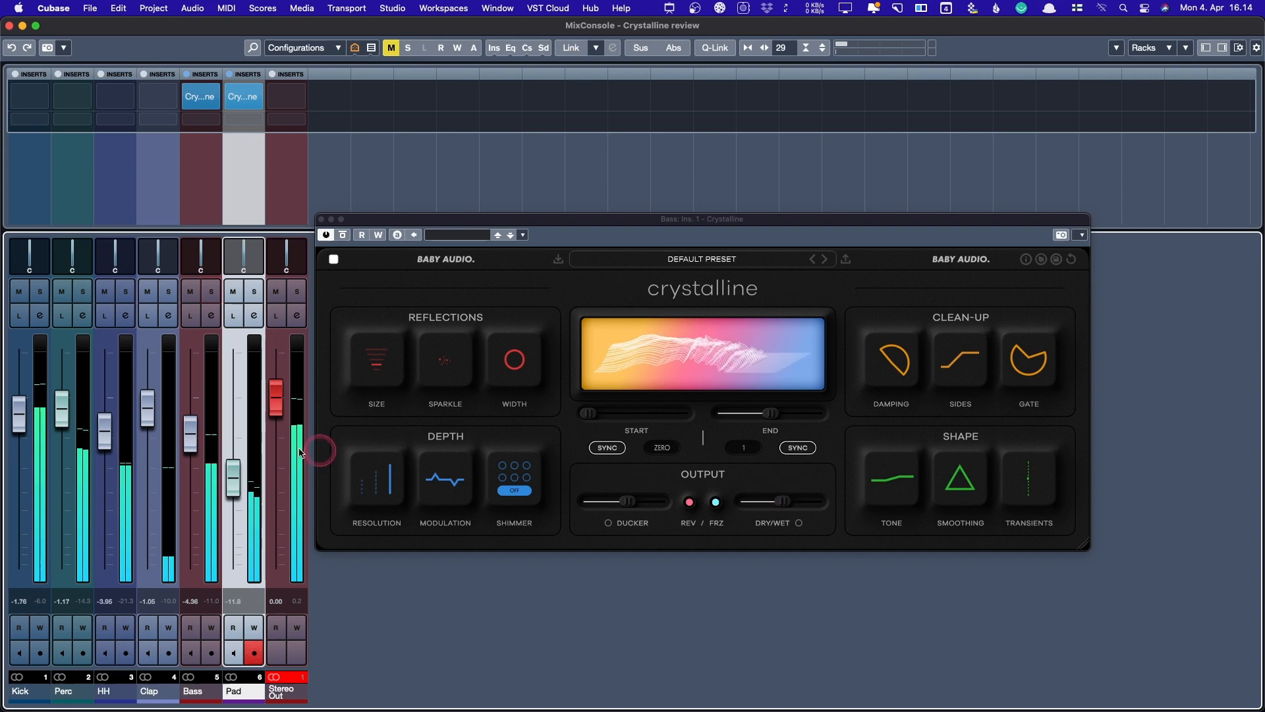
{"action": "left_click_drag", "start_coordinate": [195, 438], "coordinate": [195, 431]}
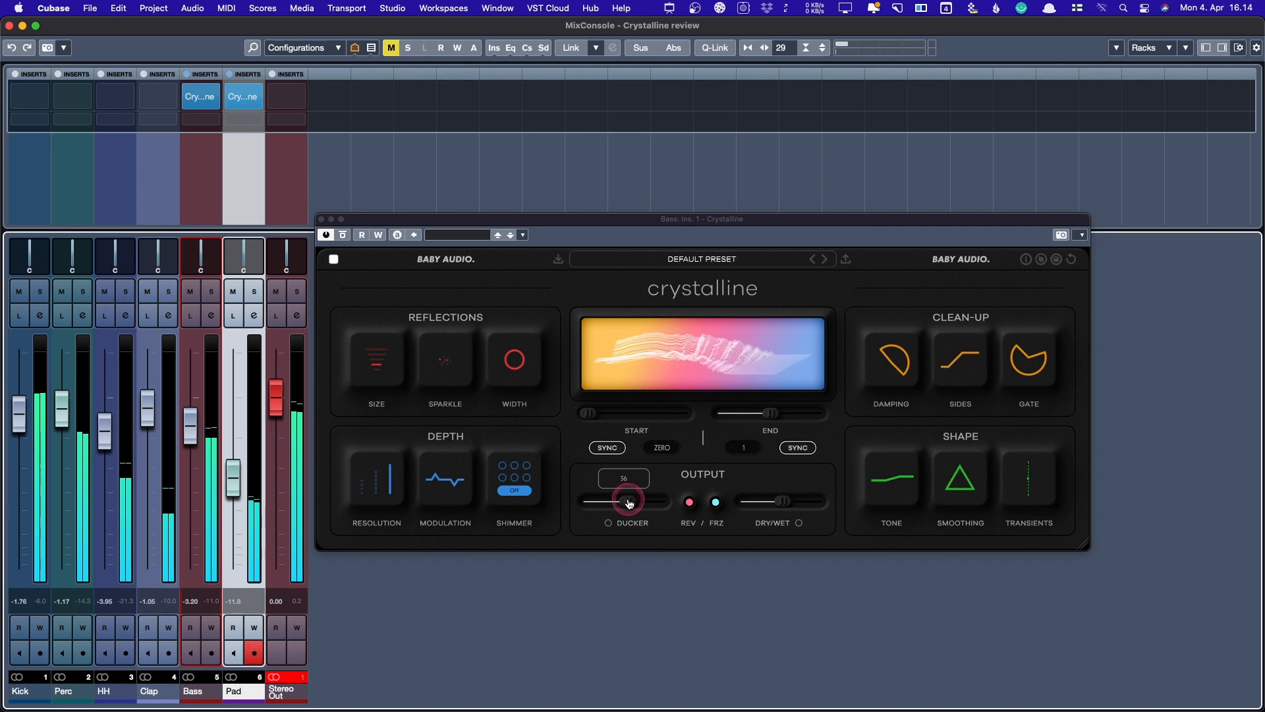
- Re-solo Bass, turn the reverb Tone up to +34 and engage the Gate at -46 dB
{"action": "left_click", "coordinate": [211, 291]}
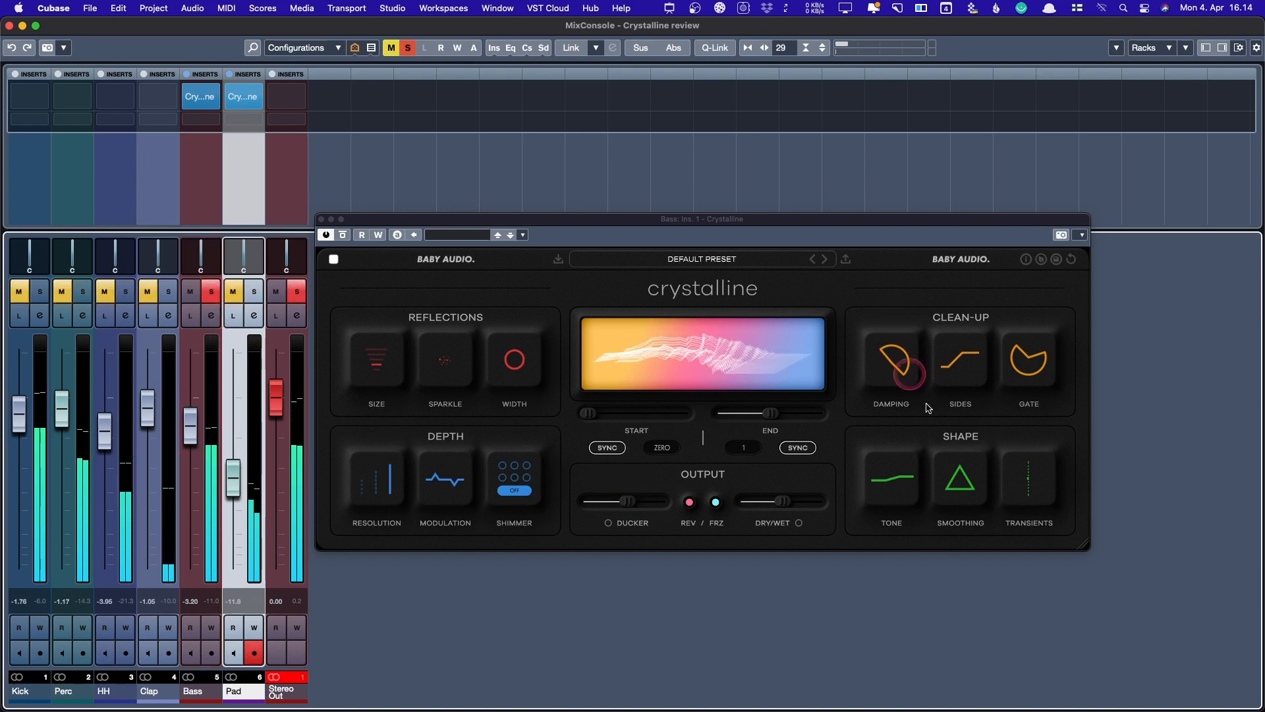
{"action": "mouse_move", "coordinate": [973, 480]}
{"action": "left_click_drag", "start_coordinate": [895, 491], "coordinate": [900, 472]}
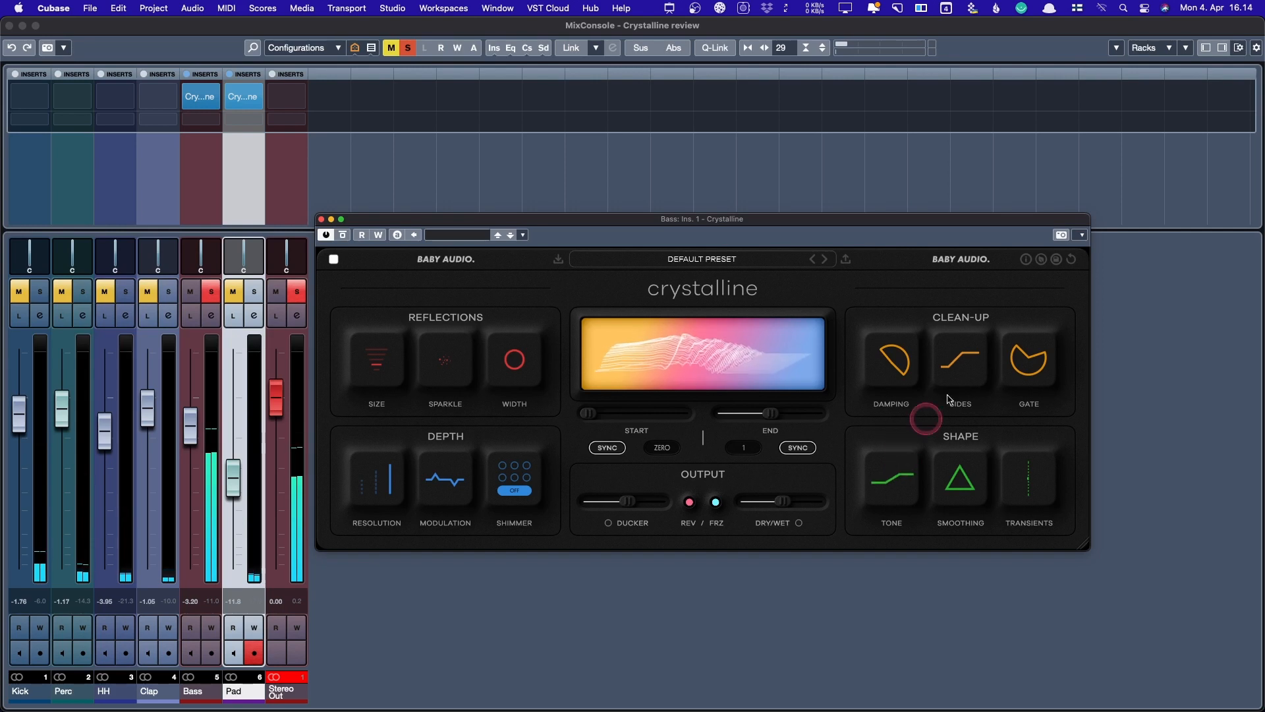
{"action": "mouse_move", "coordinate": [1009, 365]}
{"action": "left_click_drag", "start_coordinate": [1009, 364], "coordinate": [1016, 426]}
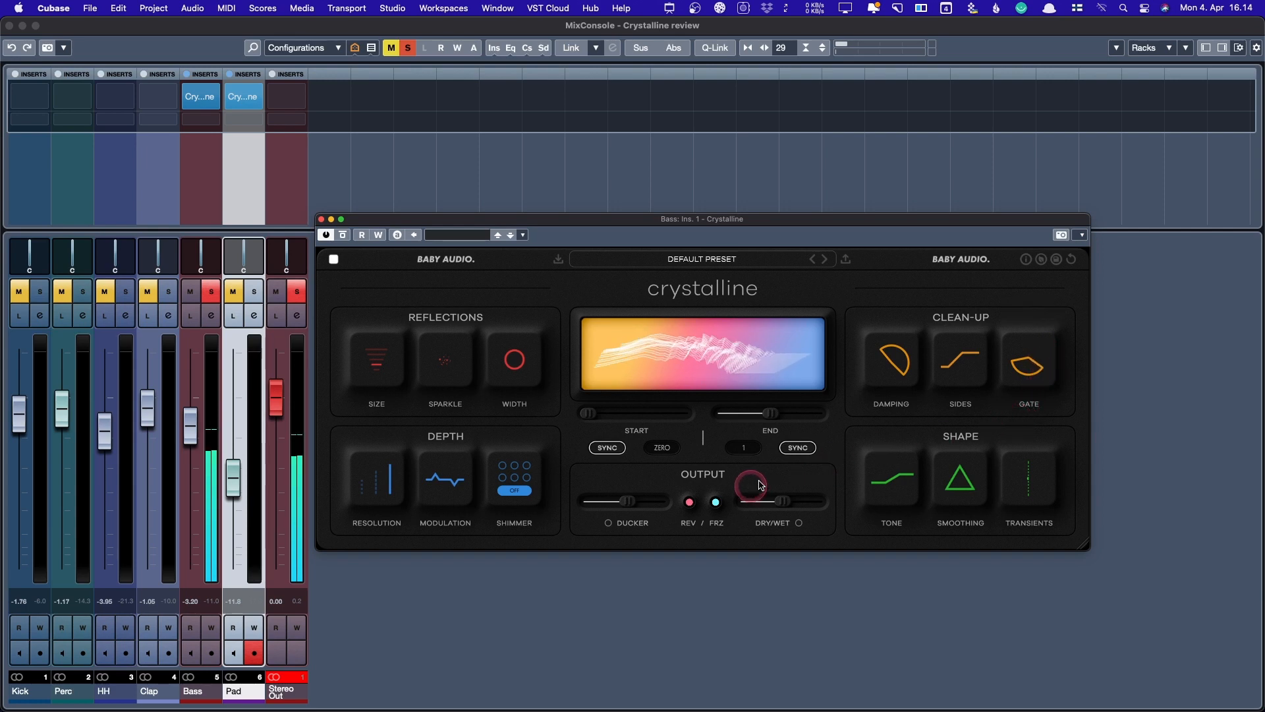
- Keep the Ducker around 56 and set the Bass gate threshold to -29 dB
{"action": "mouse_move", "coordinate": [614, 508]}
{"action": "left_mouse_down"}
{"action": "mouse_move", "coordinate": [597, 507]}
{"action": "mouse_move", "coordinate": [644, 508]}
{"action": "mouse_move", "coordinate": [615, 503]}
{"action": "mouse_move", "coordinate": [629, 504]}
{"action": "left_mouse_up"}
{"action": "left_click", "coordinate": [1043, 352]}
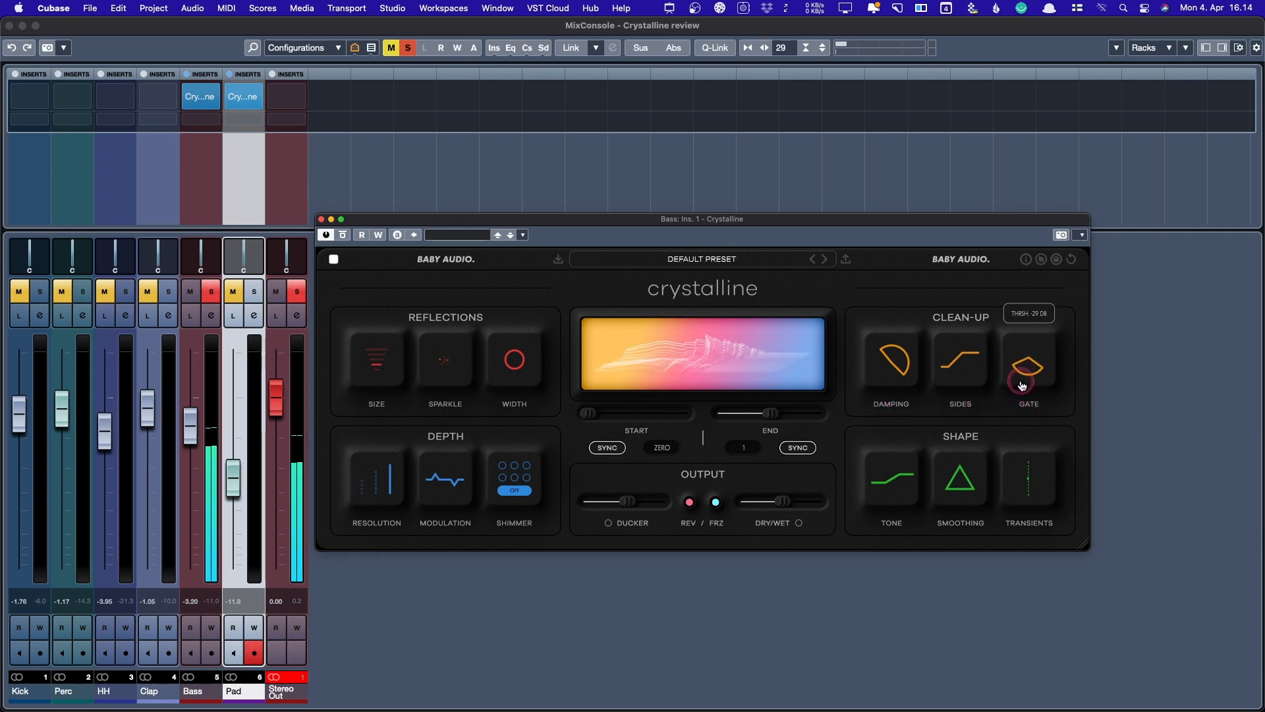
{"action": "left_click_drag", "start_coordinate": [1022, 385], "coordinate": [1025, 382]}
- Set the gate release to about 855 ms after trying 310 and 371 ms
{"action": "left_click", "coordinate": [1043, 341]}
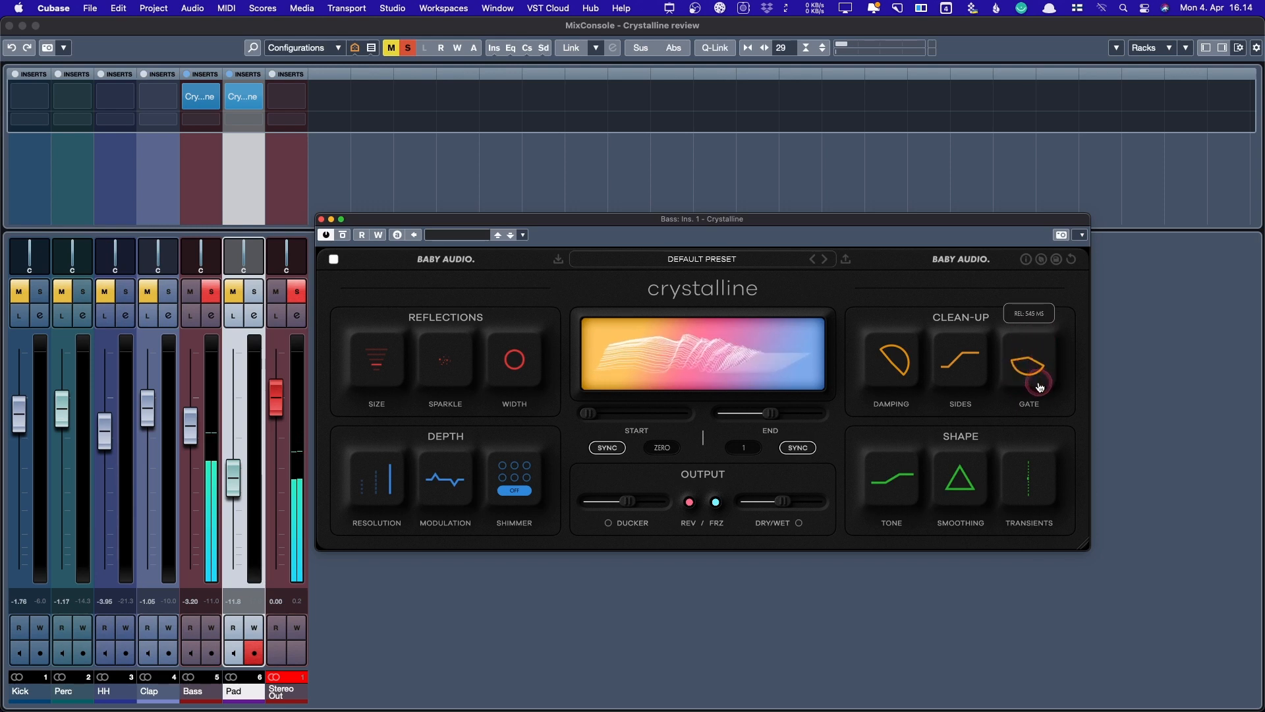
{"action": "left_click_drag", "start_coordinate": [1039, 388], "coordinate": [1042, 339]}
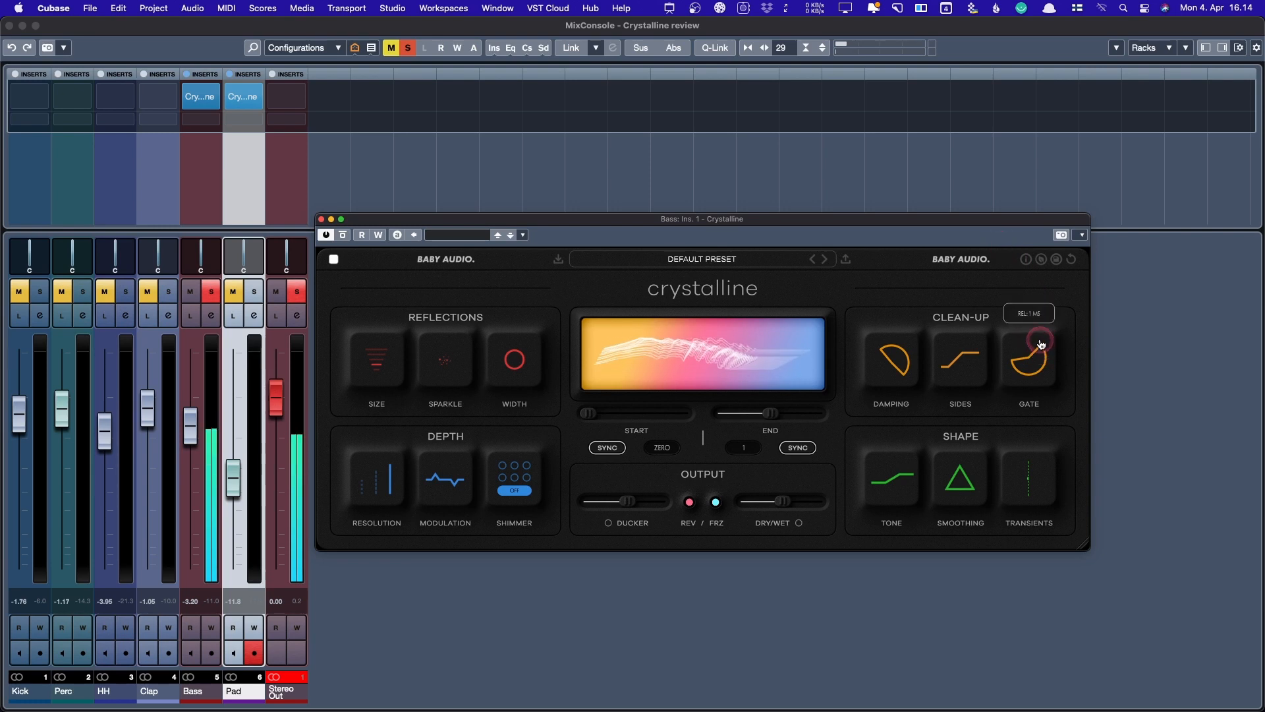
{"action": "left_click_drag", "start_coordinate": [1041, 343], "coordinate": [1035, 425]}
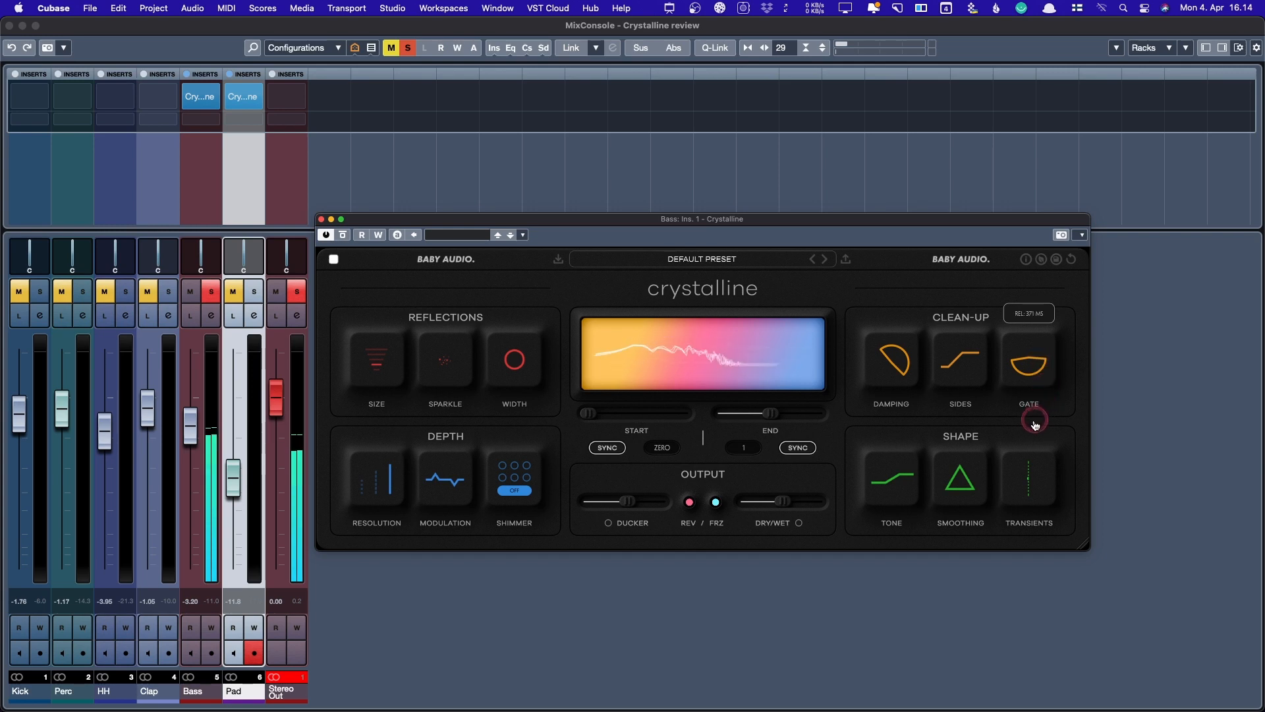
{"action": "left_click_drag", "start_coordinate": [998, 463], "coordinate": [970, 405]}
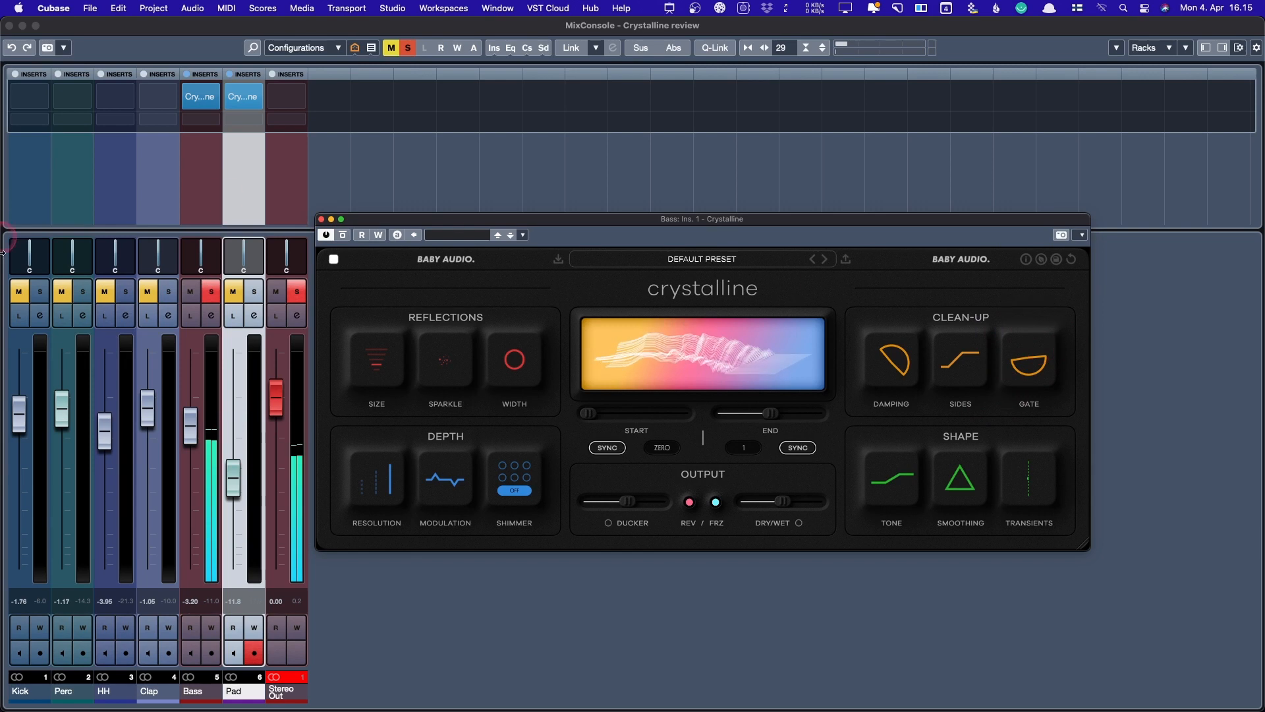
- Re-solo Bass and compare its Crystalline reverb bypassed versus active
{"action": "left_click", "coordinate": [211, 291]}
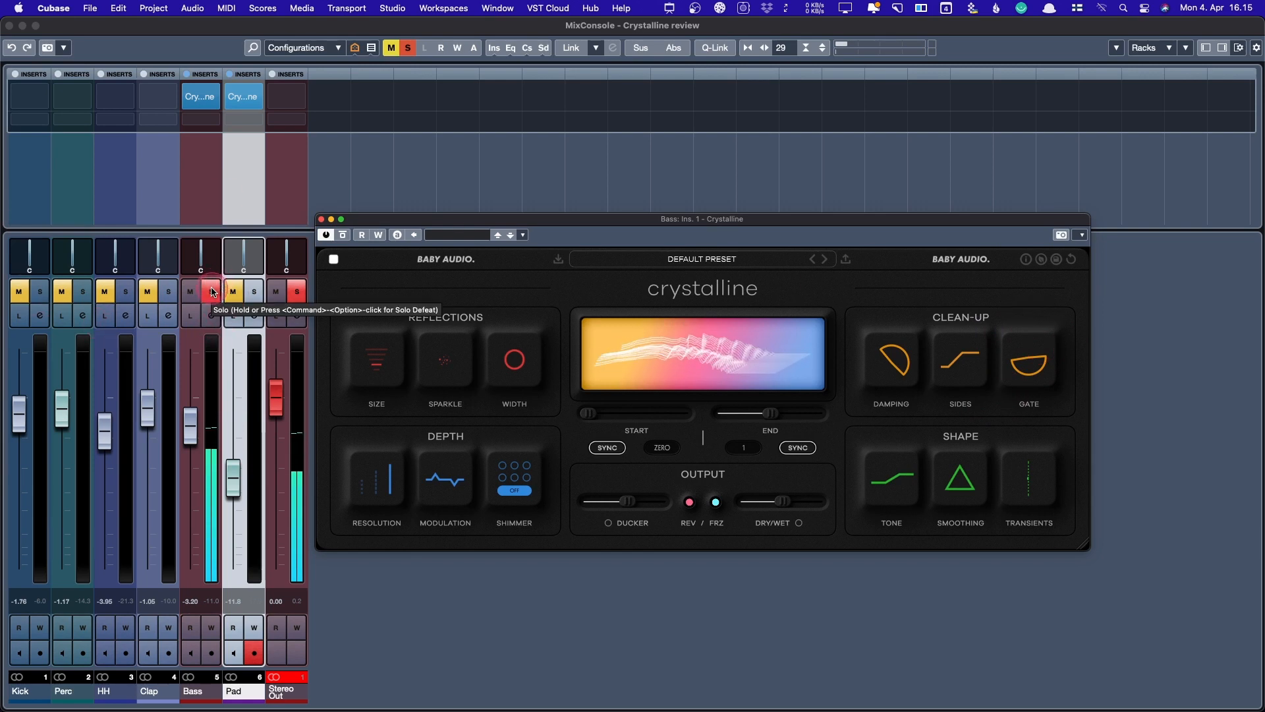
{"action": "left_click", "coordinate": [212, 291]}
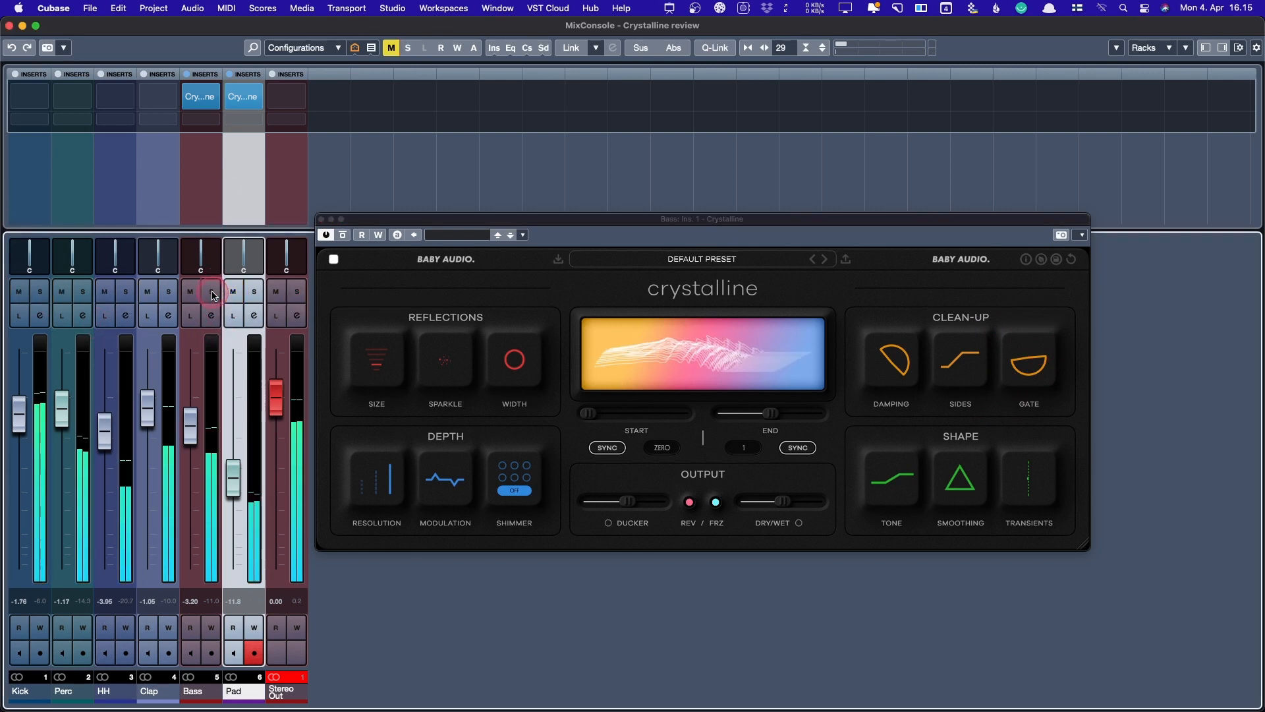
{"action": "left_click_drag", "start_coordinate": [672, 221], "coordinate": [677, 253]}
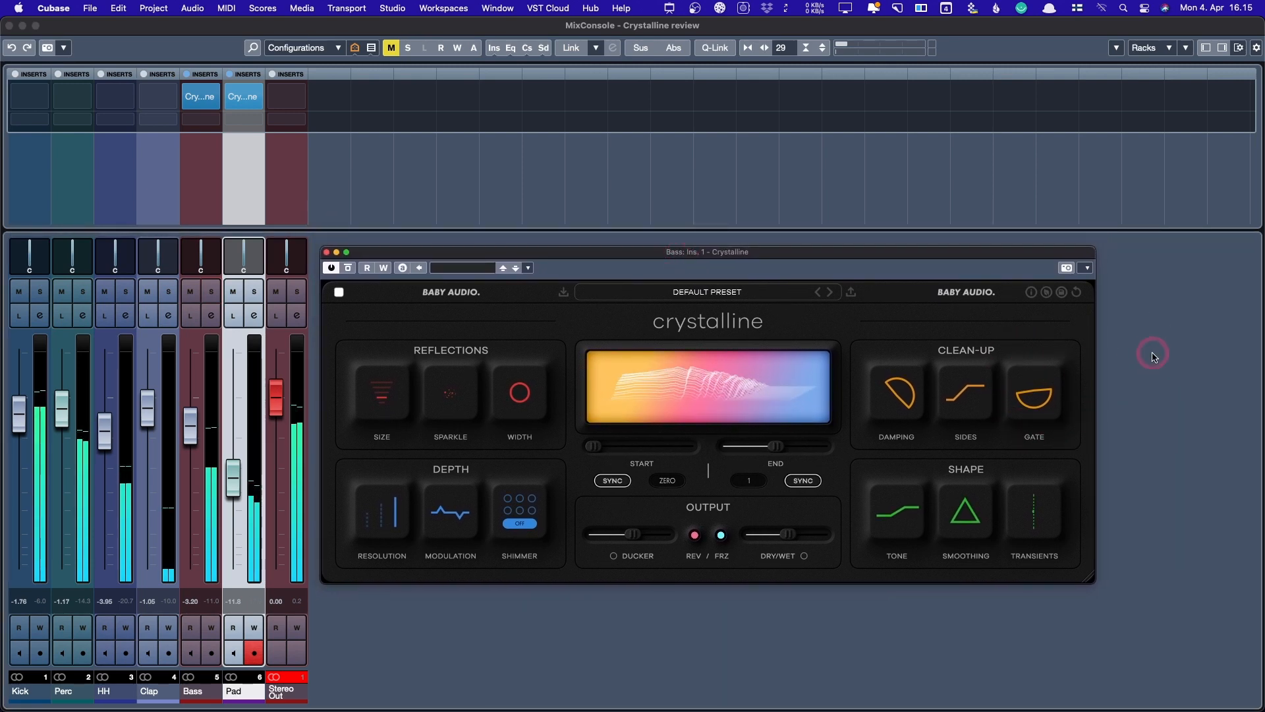
{"action": "left_click", "coordinate": [189, 247]}
{"action": "left_click", "coordinate": [211, 292]}
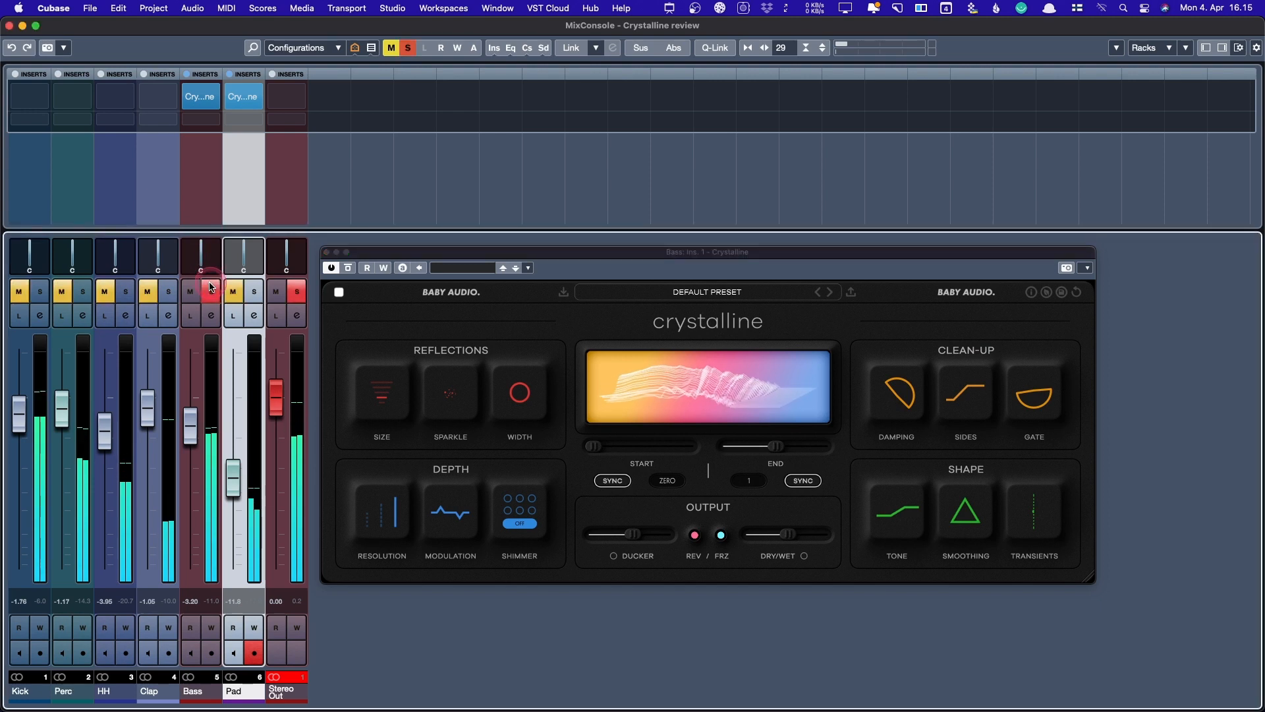
{"action": "left_click", "coordinate": [348, 268]}
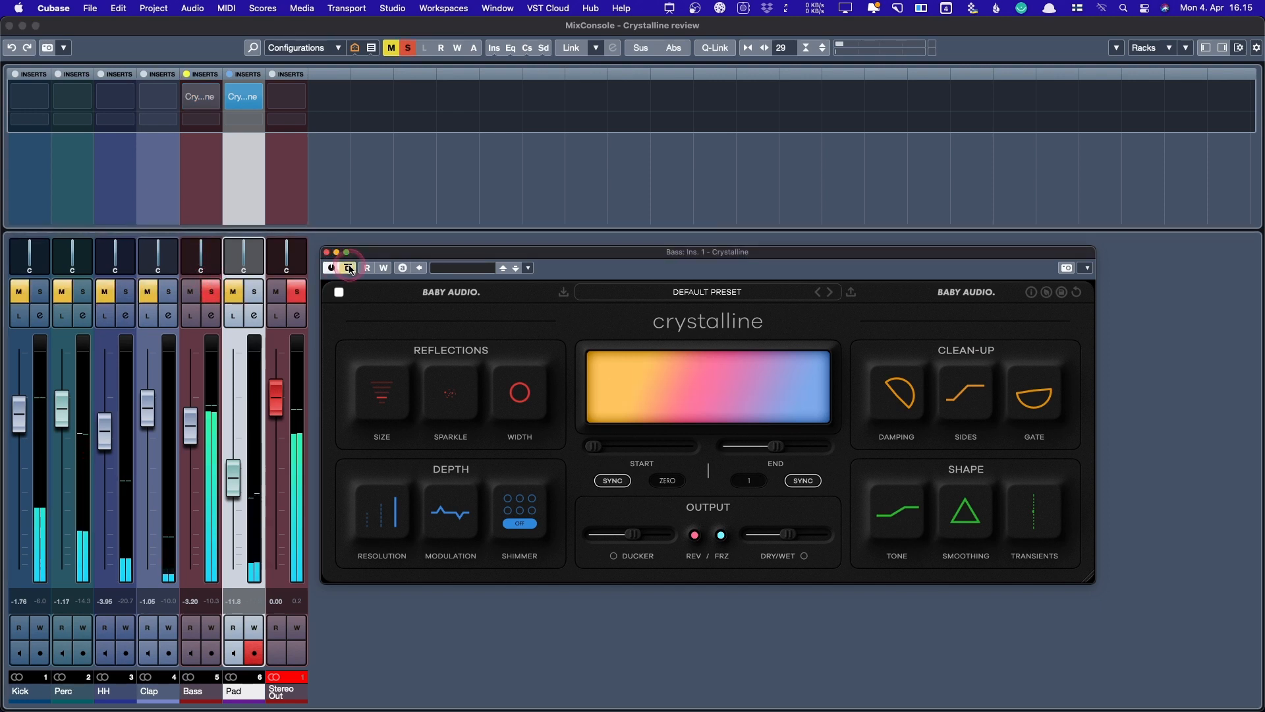
{"action": "left_click", "coordinate": [348, 268]}
- Lower the Bass reverb Dry/Wet to 40, unsolo Bass and close the reverb editor
{"action": "mouse_move", "coordinate": [790, 532]}
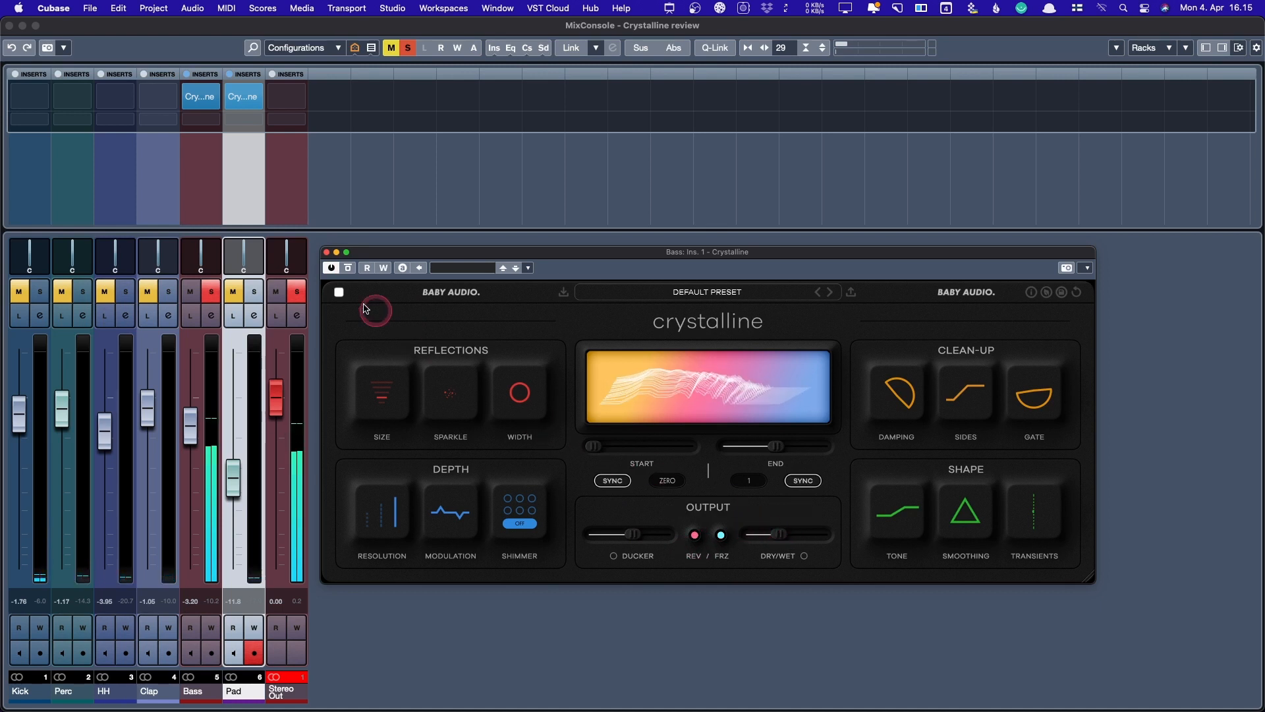
{"action": "left_click", "coordinate": [206, 296]}
{"action": "left_click", "coordinate": [847, 261]}
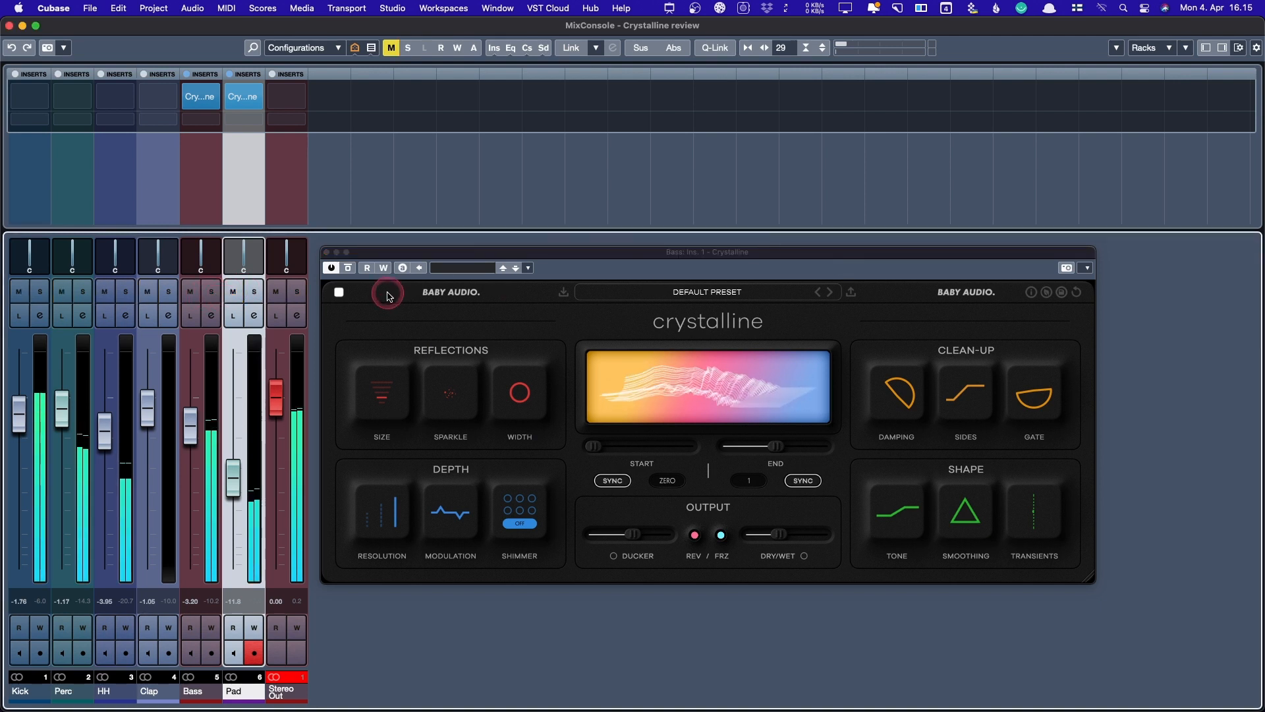
{"action": "left_click", "coordinate": [326, 253]}
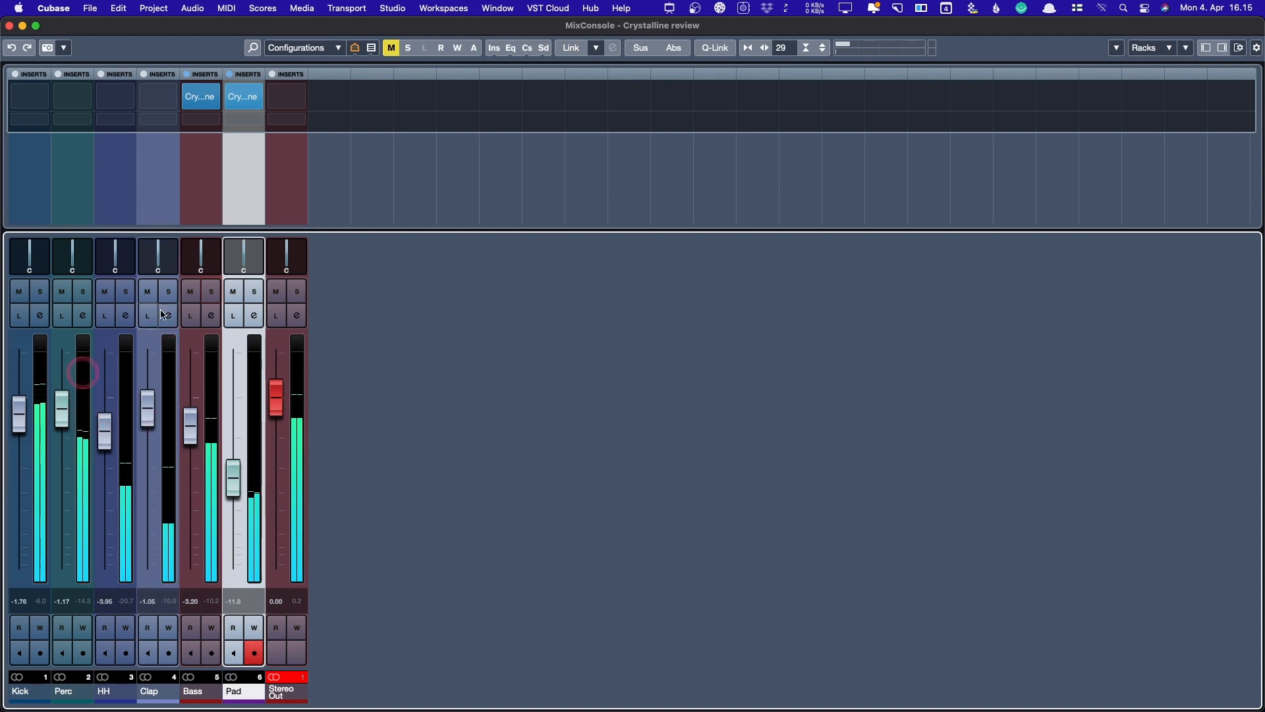
- Select and solo Clap, then load Crystalline into its first insert slot
{"action": "left_click", "coordinate": [148, 400]}
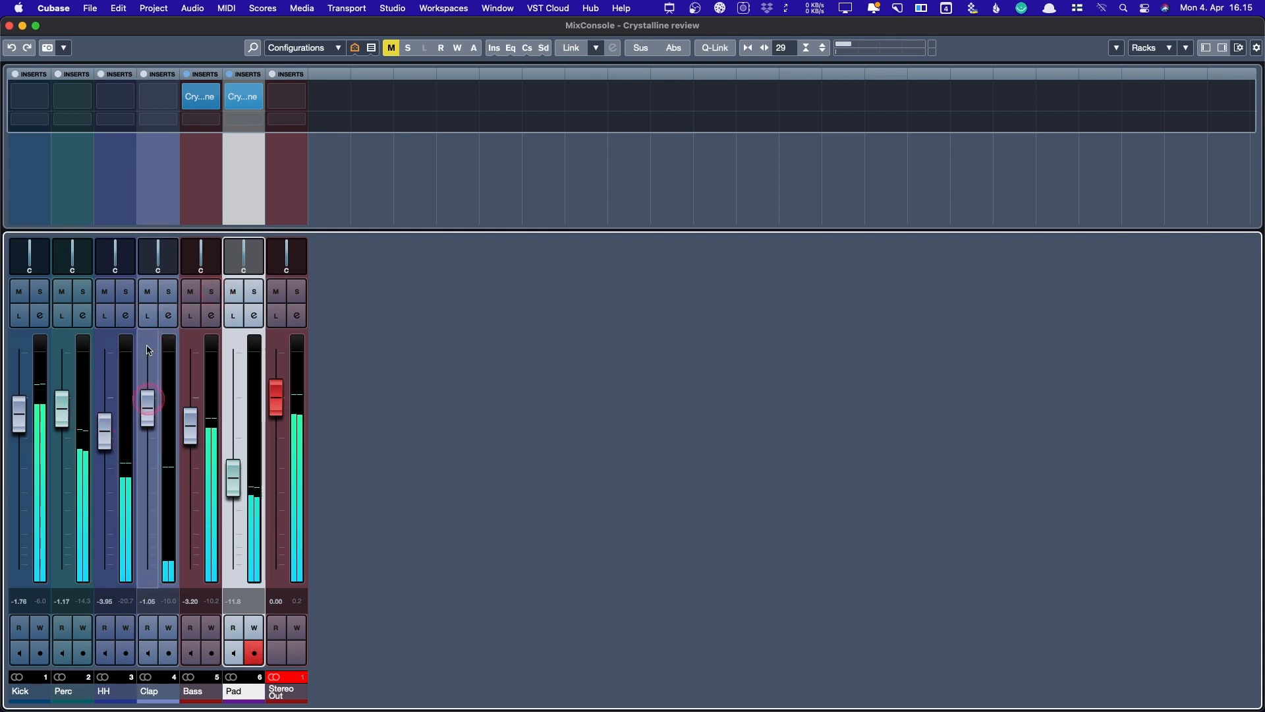
{"action": "left_click", "coordinate": [169, 291]}
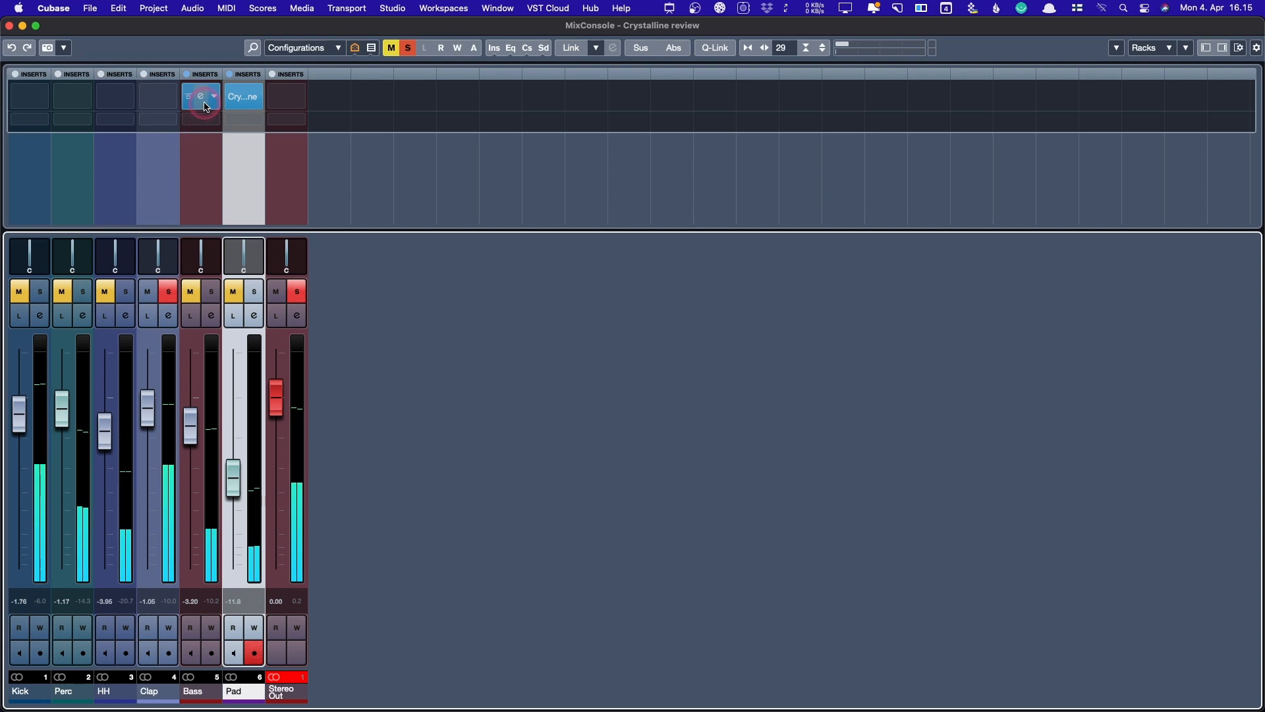
{"action": "left_click_drag", "start_coordinate": [201, 99], "coordinate": [171, 102]}
{"action": "left_click", "coordinate": [170, 100]}
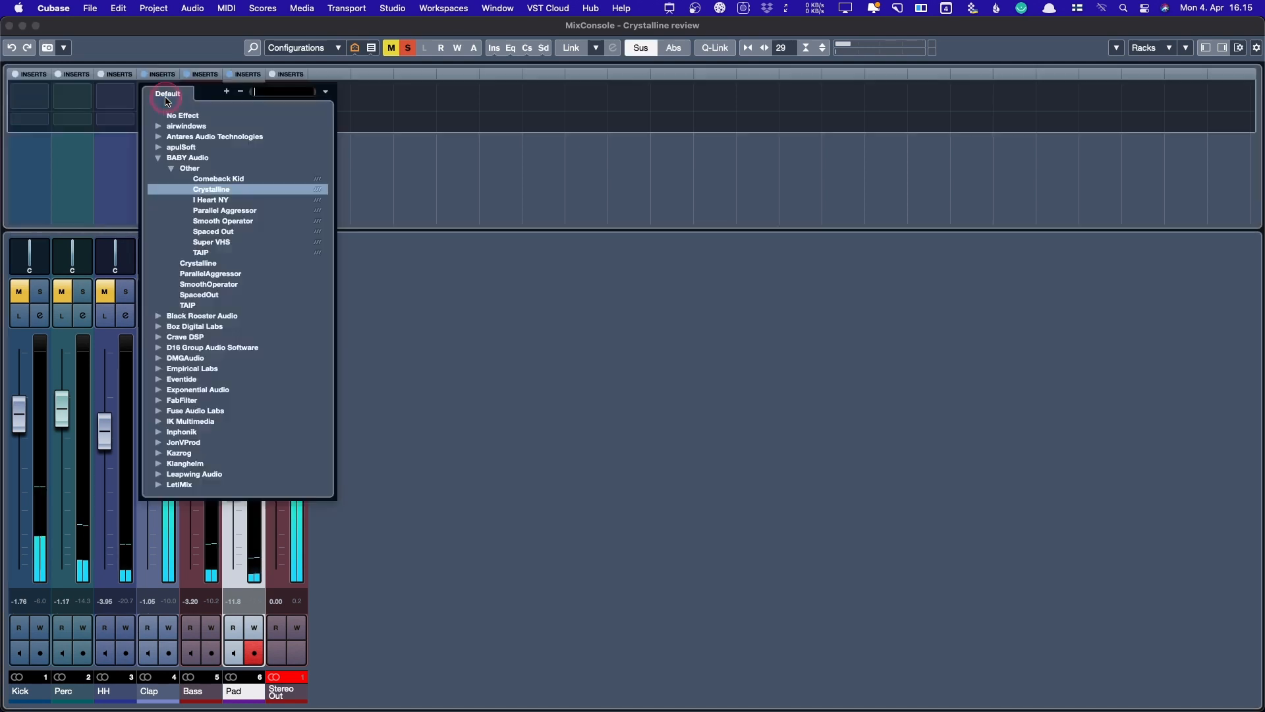
{"action": "left_click", "coordinate": [155, 93]}
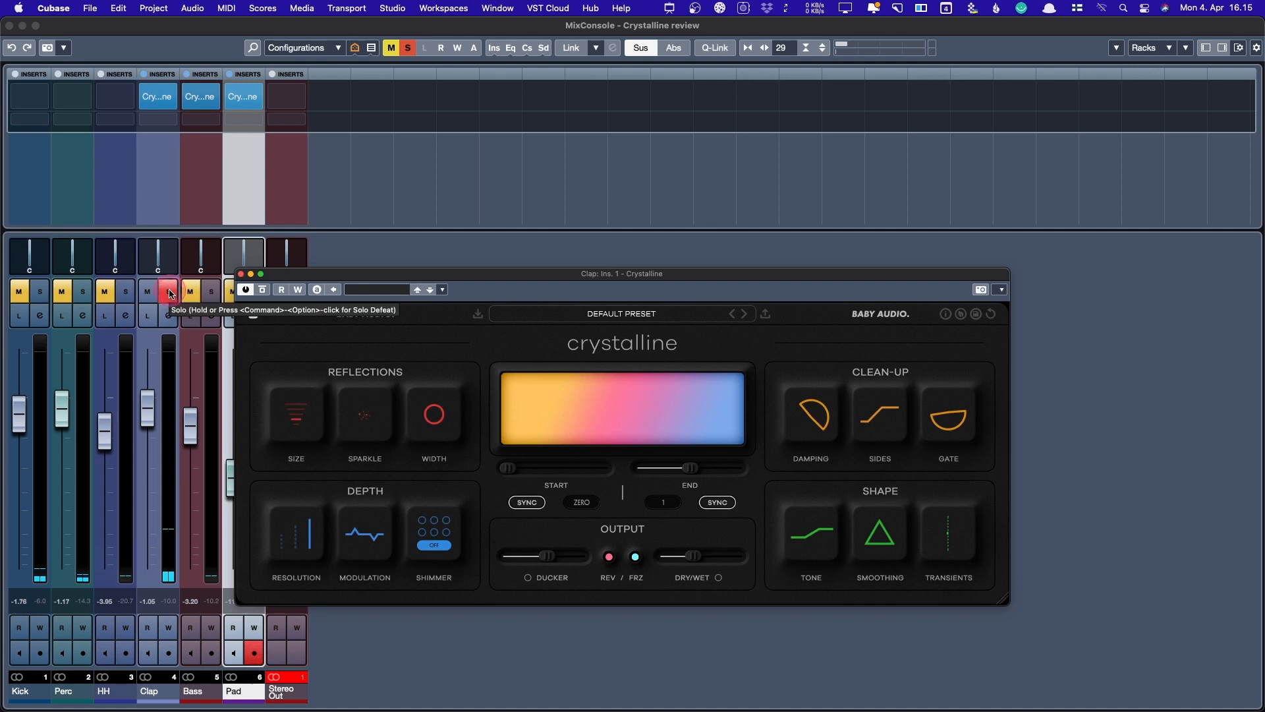
- Unsolo Clap and move its reverb window to uncover the Pad strip
{"action": "left_click", "coordinate": [169, 291]}
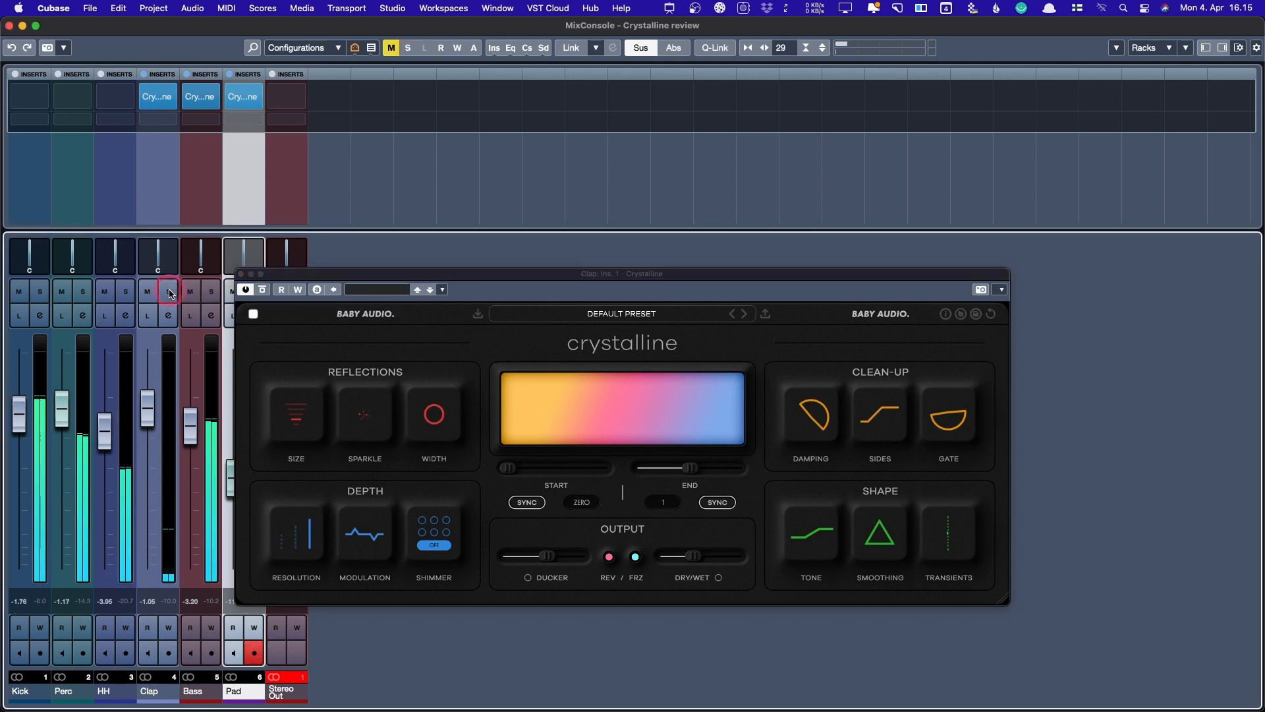
{"action": "left_click", "coordinate": [169, 294]}
{"action": "left_click_drag", "start_coordinate": [483, 292], "coordinate": [578, 278]}
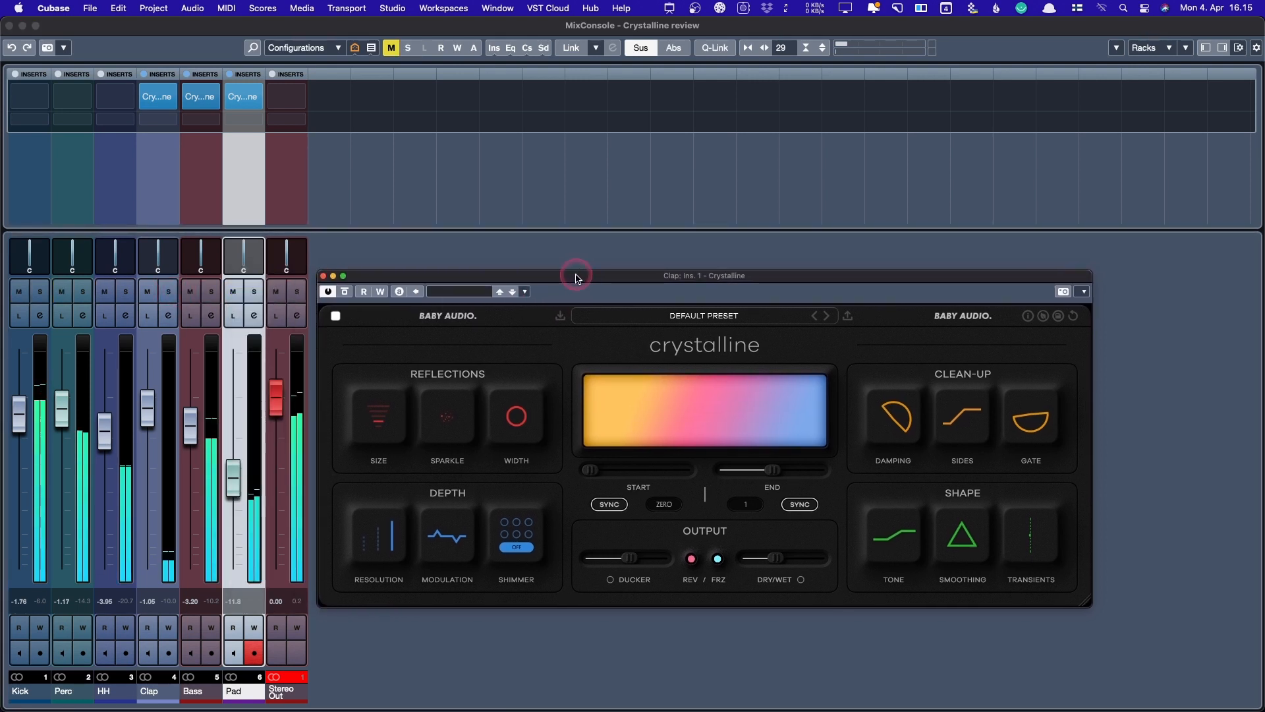
- Reset the Clap fader to 0.00 dB, set reverb size to Spacey and switch the gate off
{"action": "left_click_drag", "start_coordinate": [151, 400], "coordinate": [151, 389]}
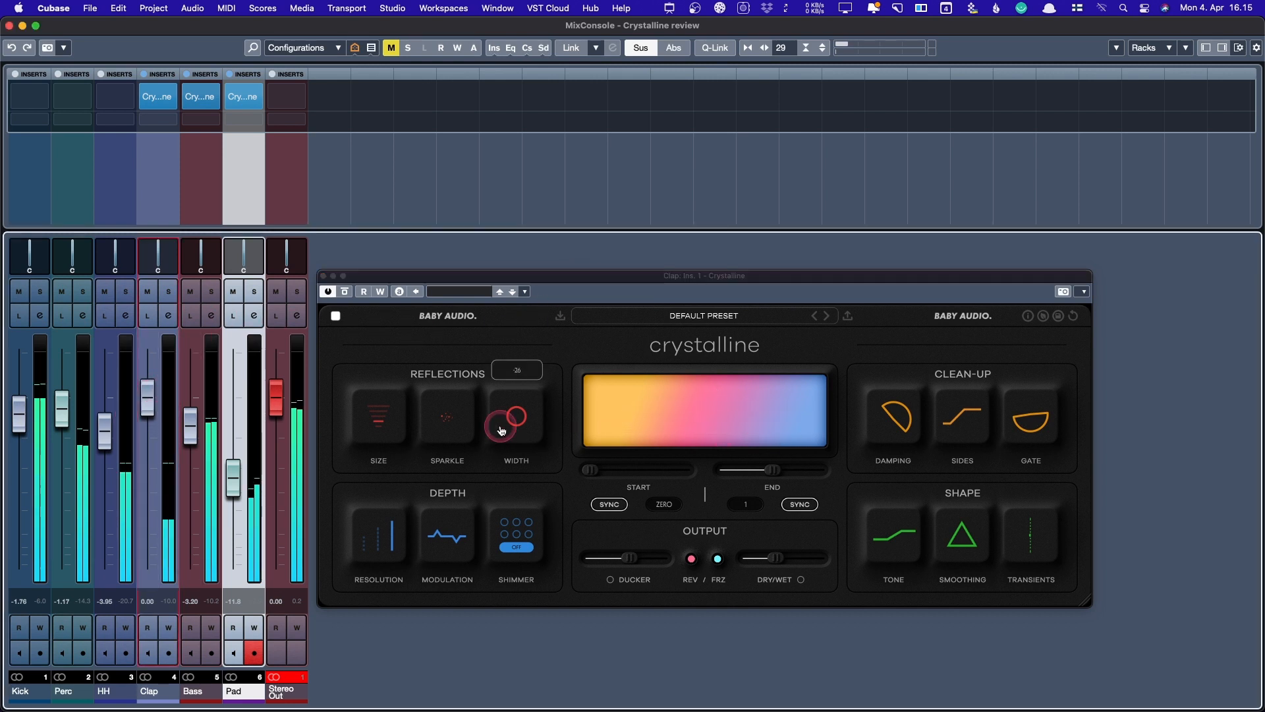
{"action": "mouse_move", "coordinate": [383, 414]}
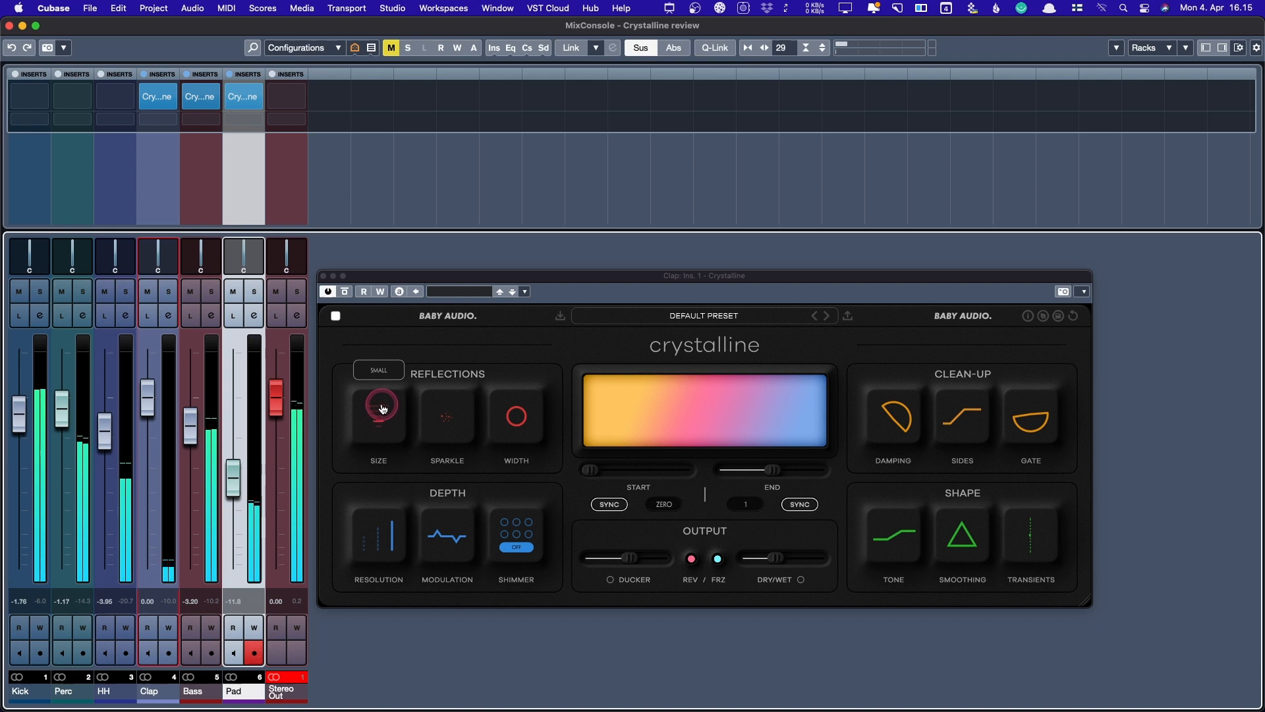
{"action": "left_click_drag", "start_coordinate": [383, 409], "coordinate": [384, 407]}
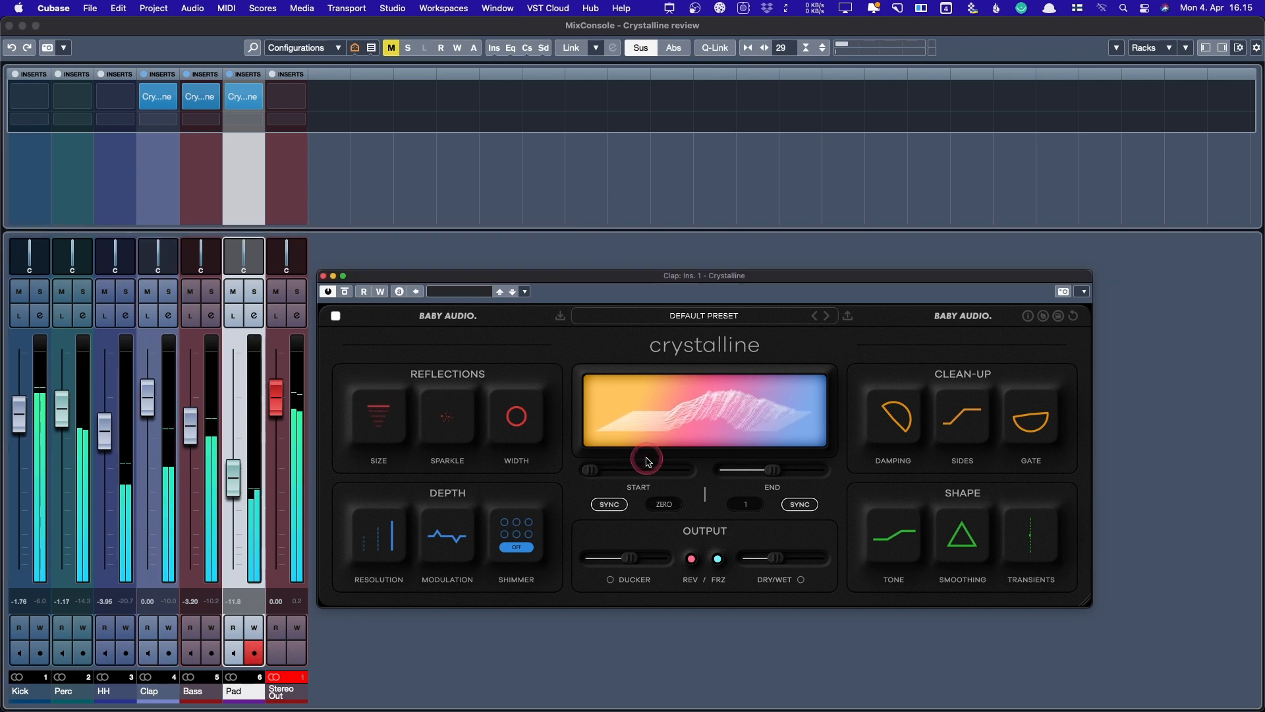
{"action": "mouse_move", "coordinate": [1031, 423]}
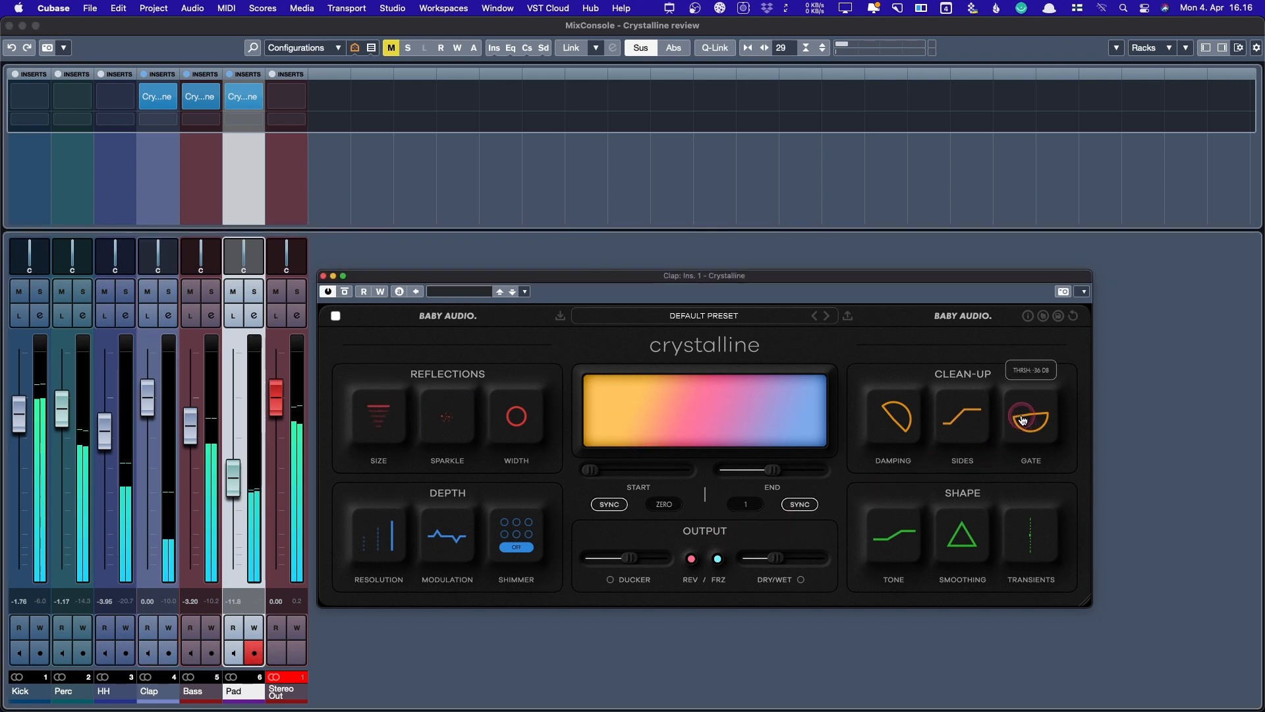
{"action": "left_click_drag", "start_coordinate": [1022, 420], "coordinate": [1022, 199]}
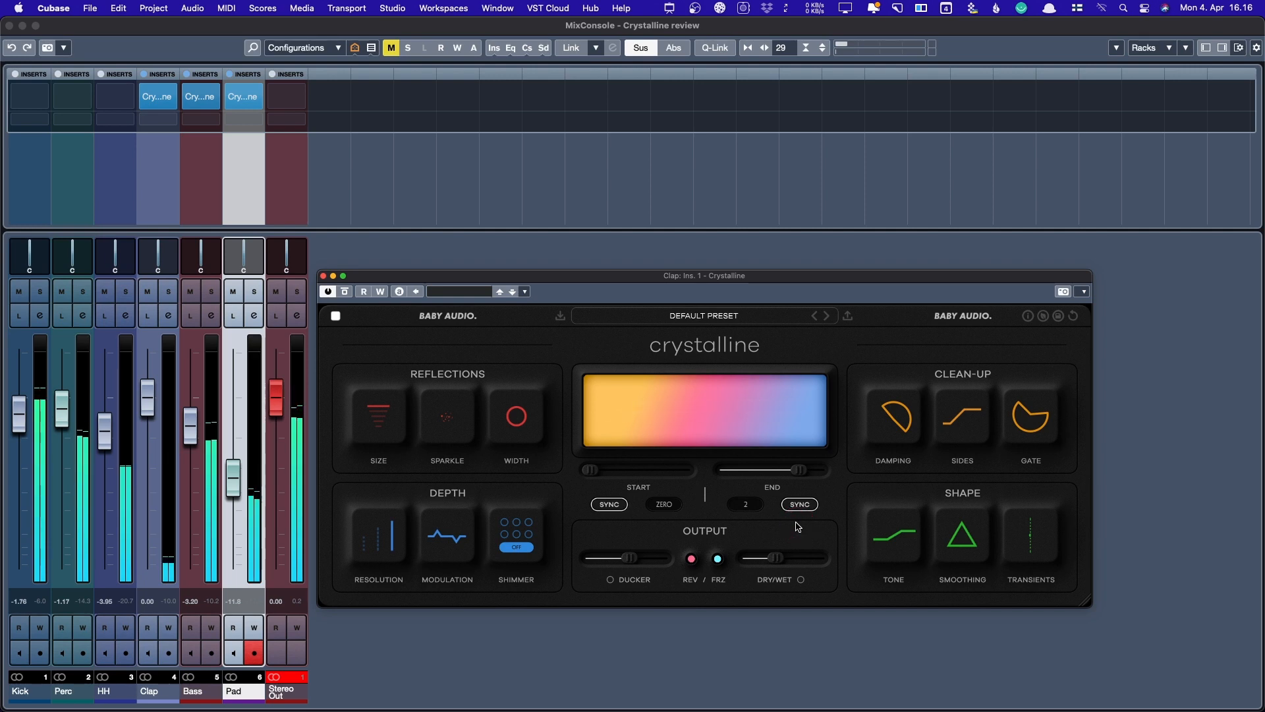
- Set the Clap reverb End to 4, Ducker to its minimum of 0, and Start to ZERO
{"action": "left_click_drag", "start_coordinate": [797, 471], "coordinate": [841, 481]}
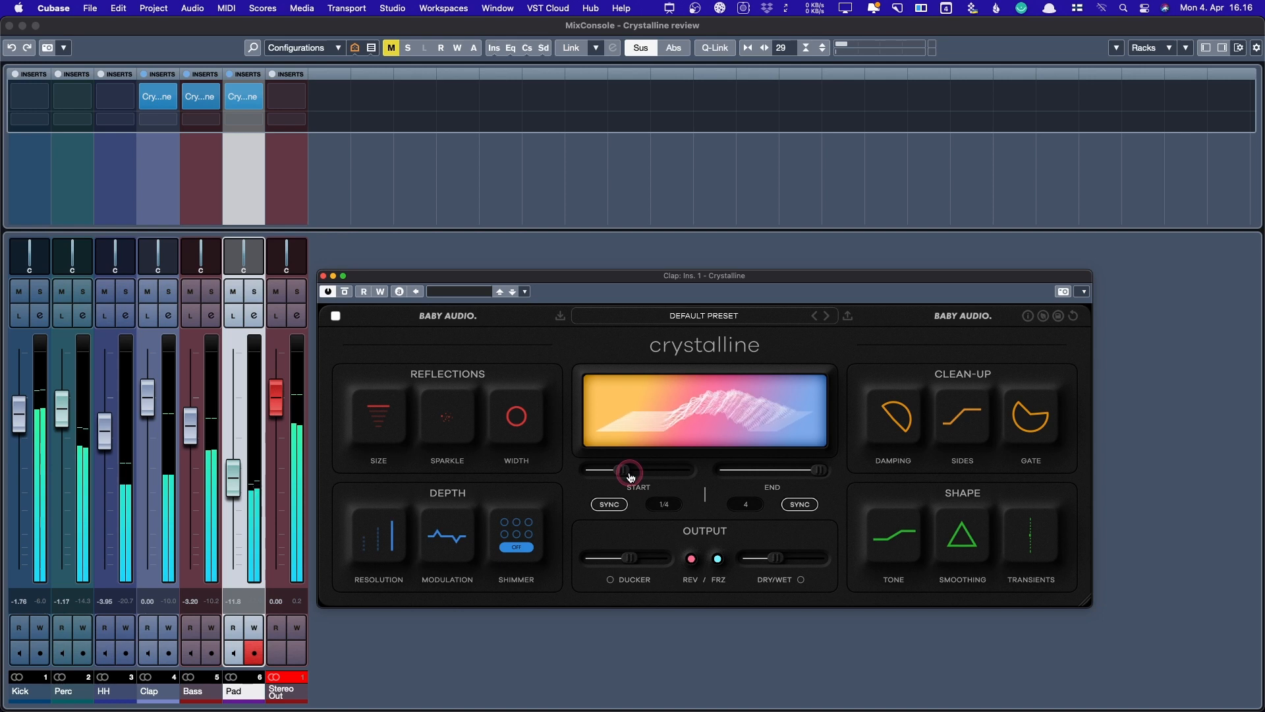
{"action": "mouse_move", "coordinate": [627, 560]}
{"action": "left_click_drag", "start_coordinate": [630, 560], "coordinate": [562, 557]}
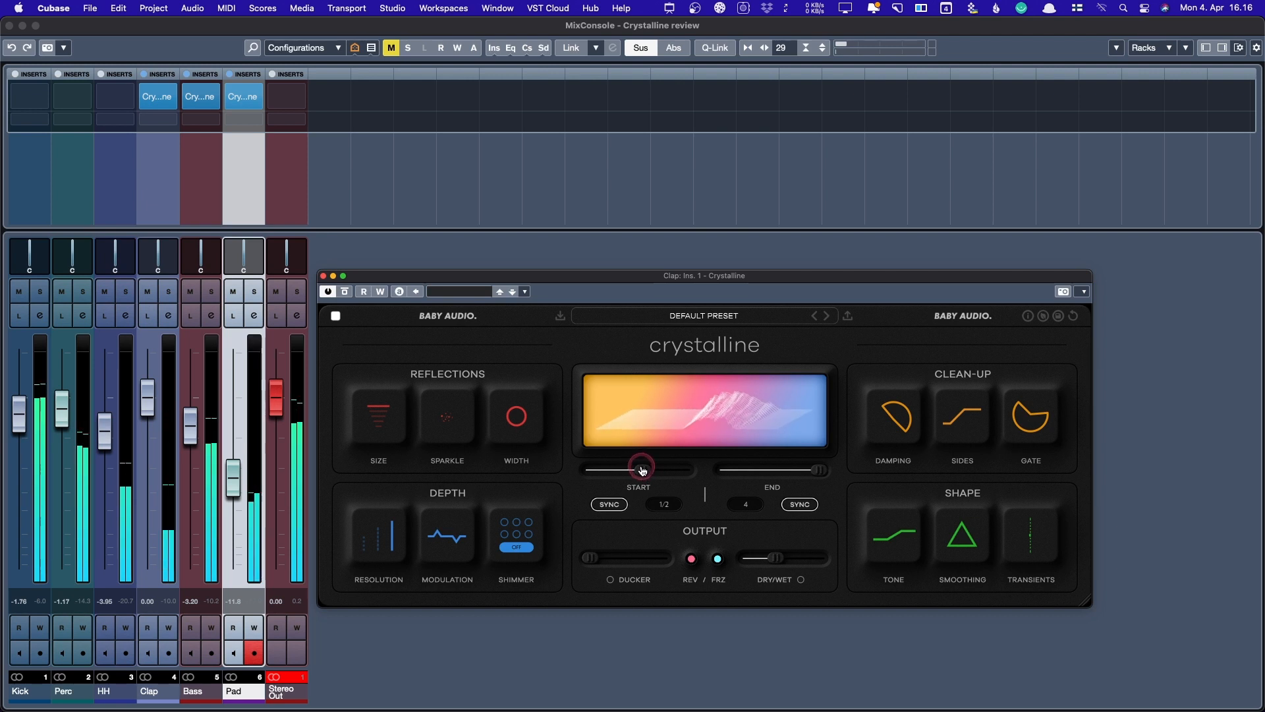
{"action": "left_click_drag", "start_coordinate": [642, 470], "coordinate": [560, 466]}
{"action": "left_click", "coordinate": [593, 563]}
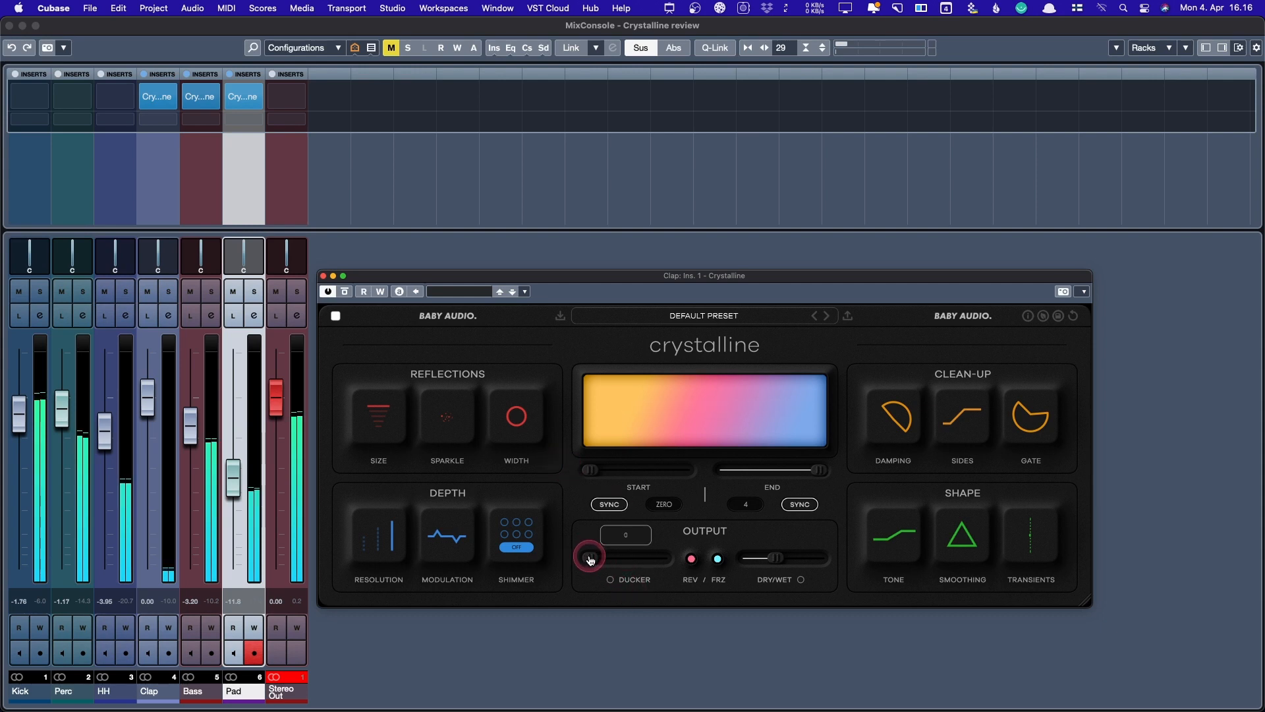
- Keep the Ducker at minimum, enable Shimmer at 6X and raise Sparkle to 100
{"action": "left_click_drag", "start_coordinate": [600, 559], "coordinate": [583, 557]}
{"action": "left_click", "coordinate": [778, 561]}
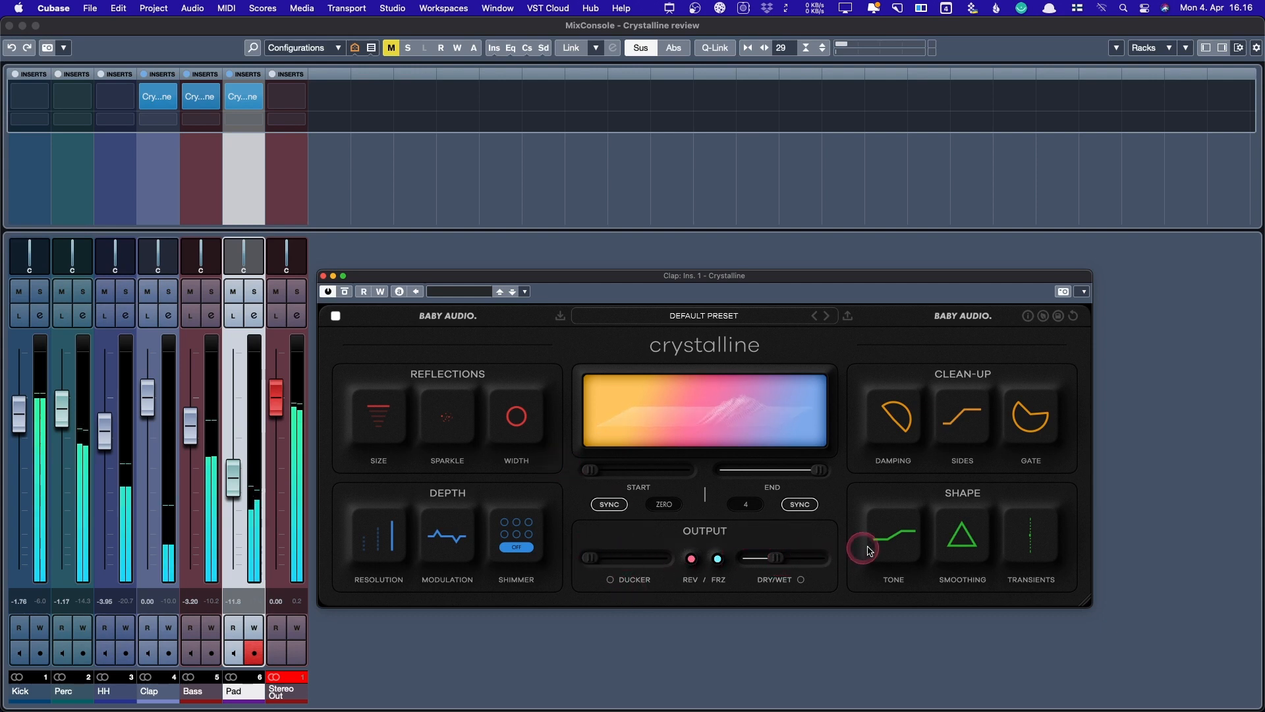
{"action": "left_click", "coordinate": [501, 546]}
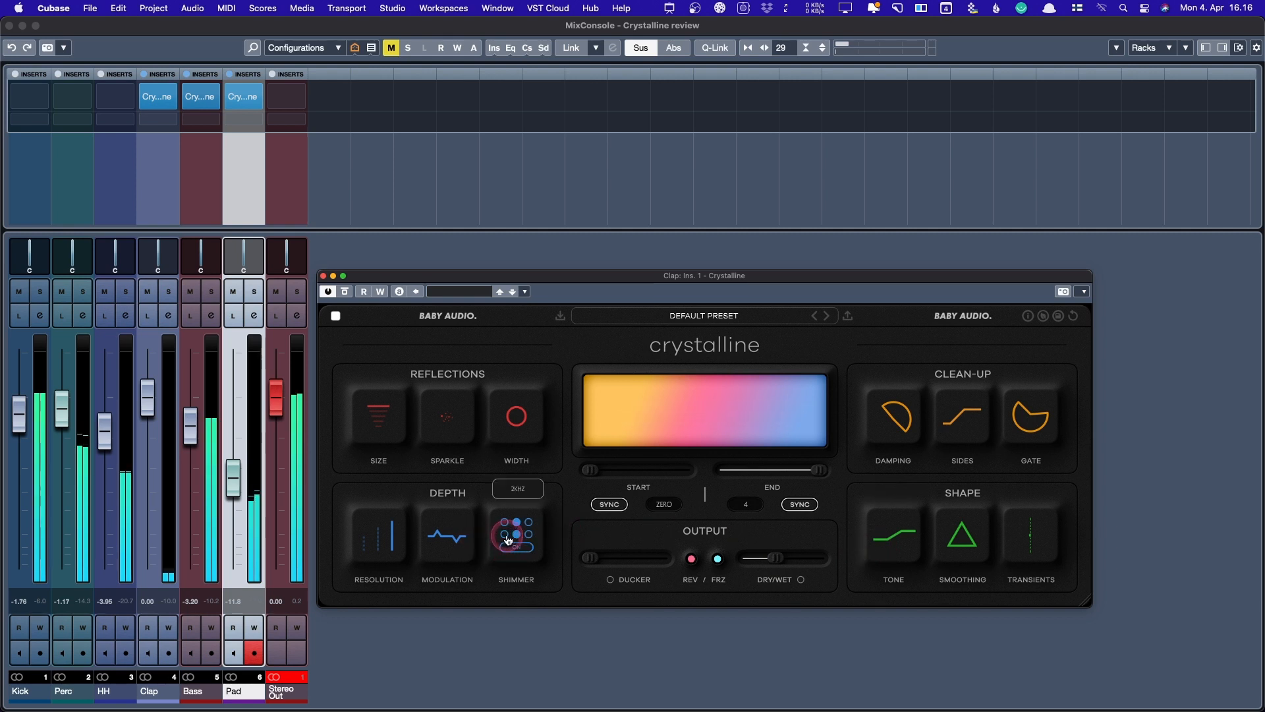
{"action": "left_click", "coordinate": [535, 525]}
{"action": "left_click_drag", "start_coordinate": [535, 525], "coordinate": [533, 524]}
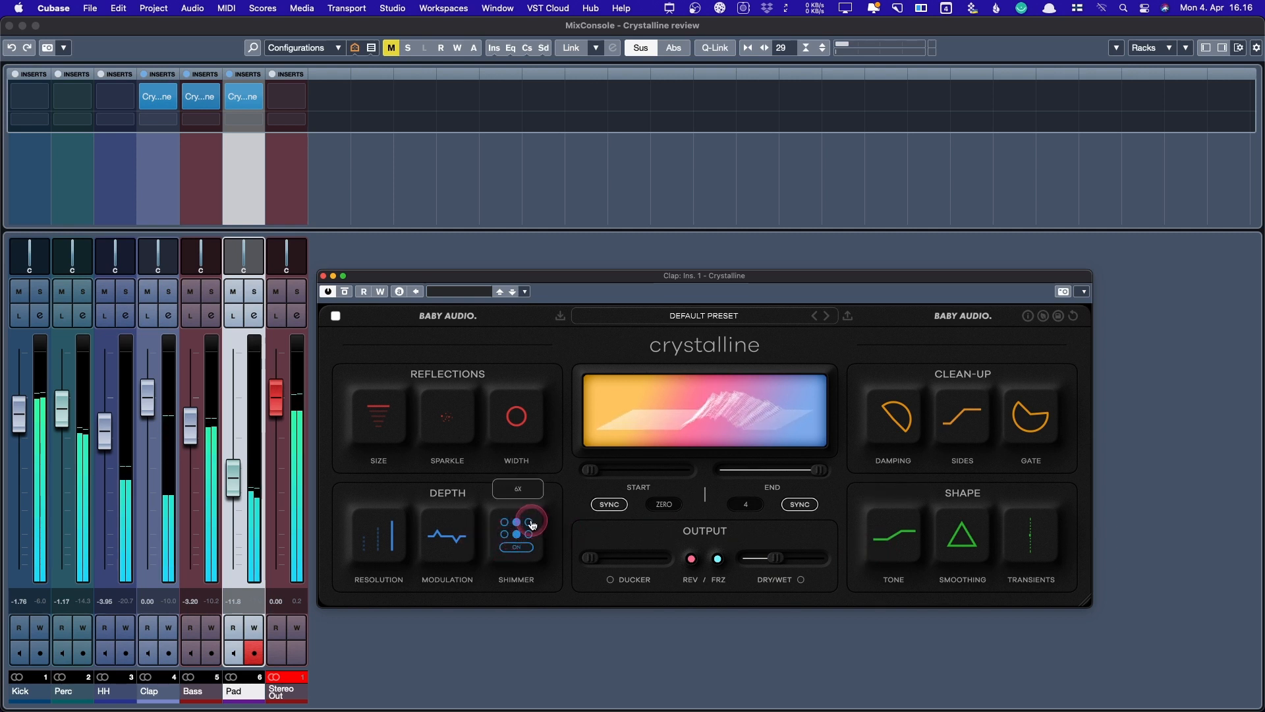
{"action": "left_click_drag", "start_coordinate": [446, 420], "coordinate": [471, 218]}
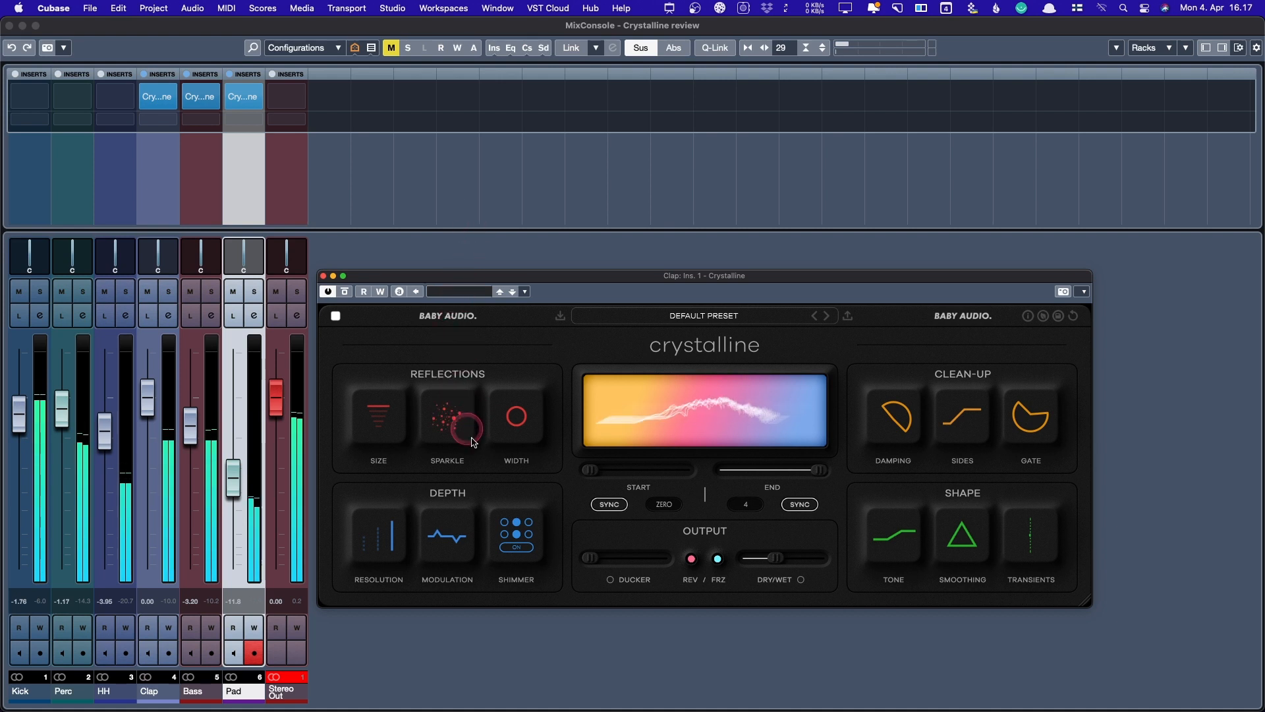
{"action": "left_click_drag", "start_coordinate": [443, 428], "coordinate": [445, 534]}
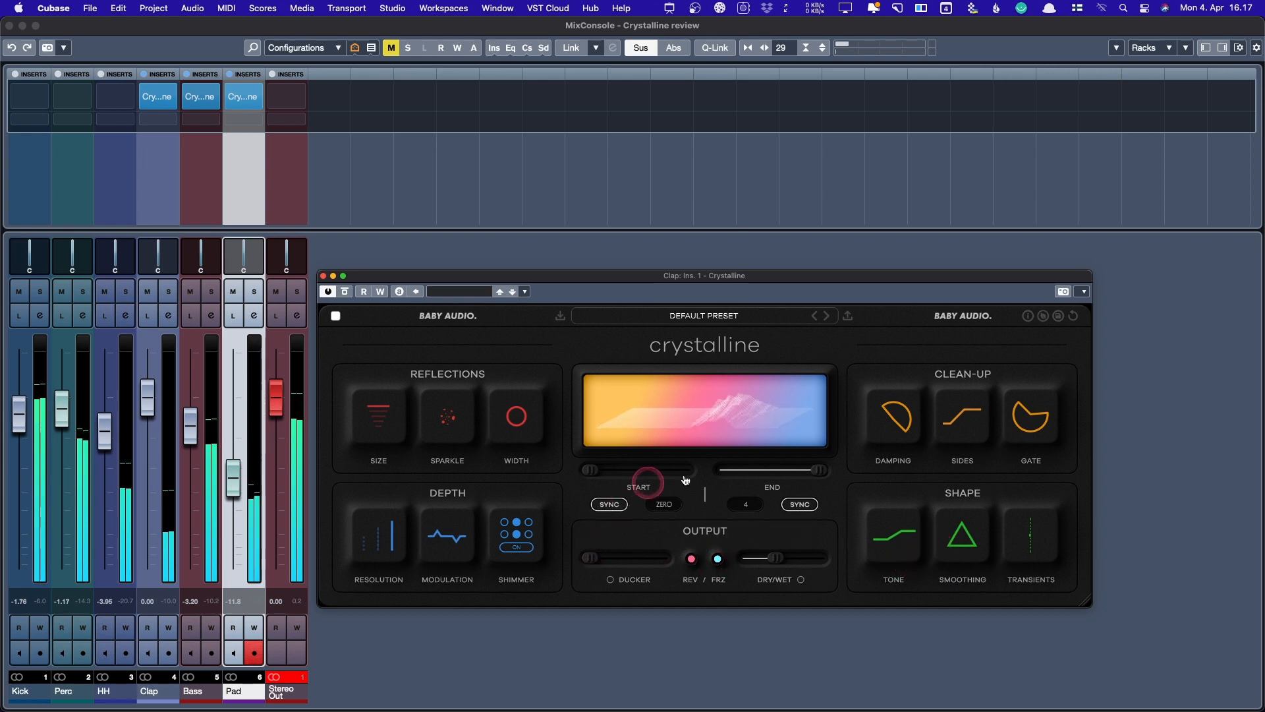
- Lower the Clap reverb Dry/Wet to 30 and solo the Clap channel
{"action": "mouse_move", "coordinate": [773, 565]}
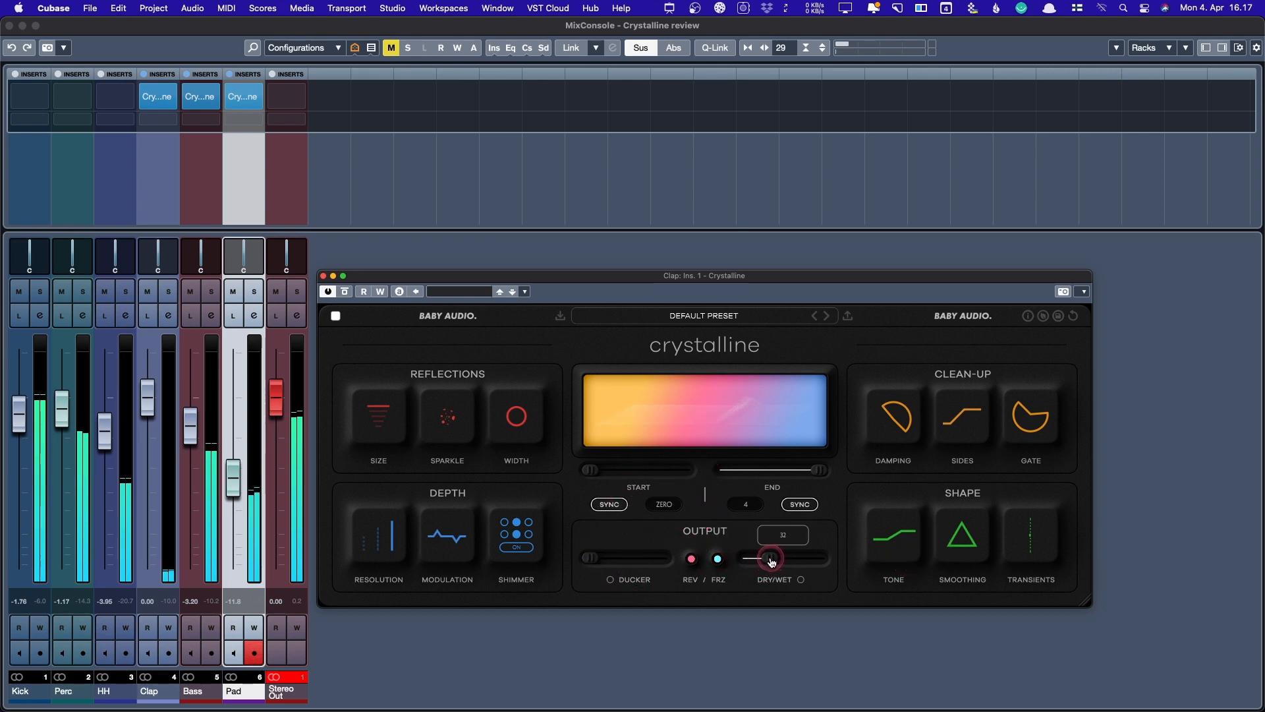
{"action": "left_click_drag", "start_coordinate": [769, 559], "coordinate": [768, 558]}
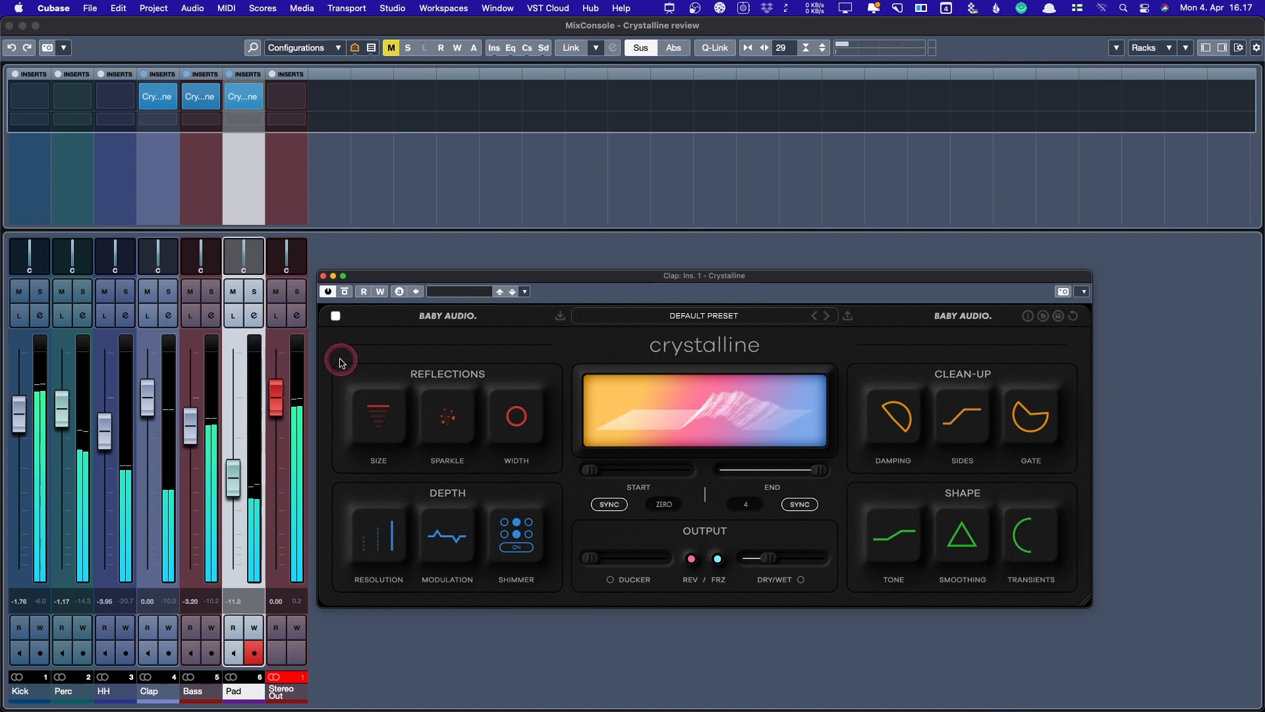
{"action": "left_click", "coordinate": [170, 292]}
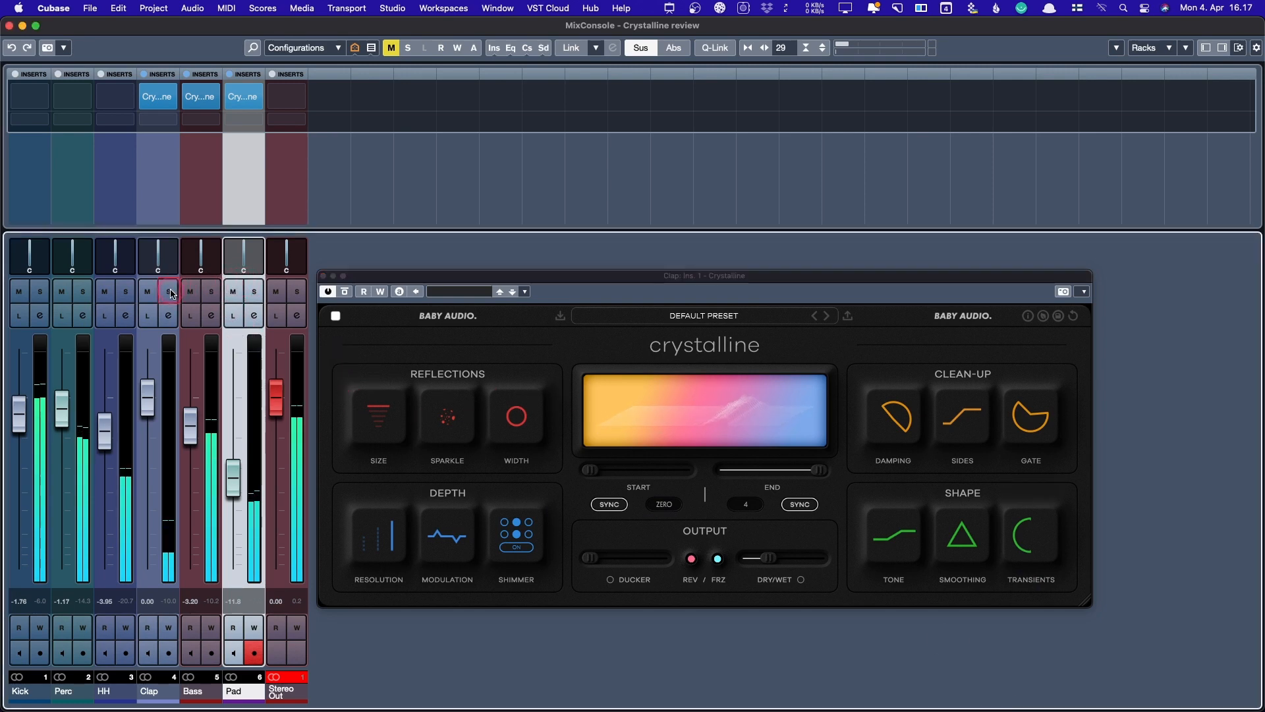
- Sweep Transients through full sustain and attack +89, settle at sustain +39, then clear solos
{"action": "mouse_move", "coordinate": [1036, 551]}
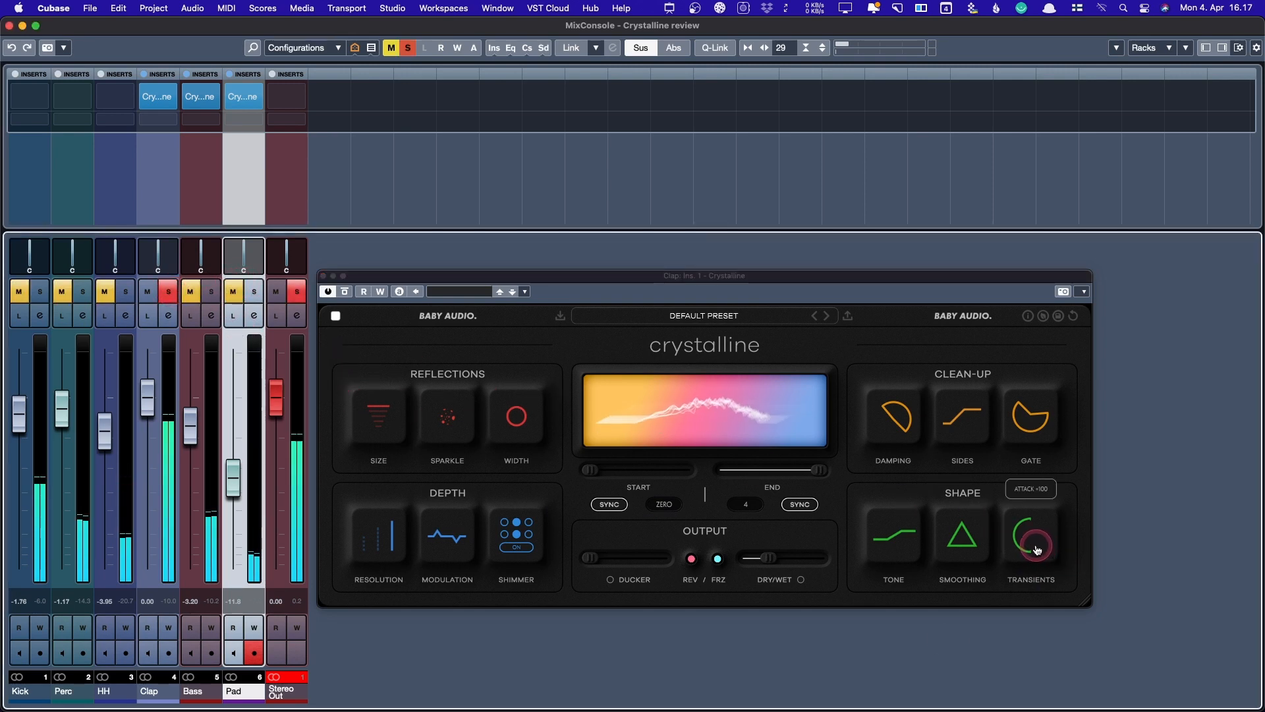
{"action": "left_click_drag", "start_coordinate": [1038, 550], "coordinate": [1057, 345]}
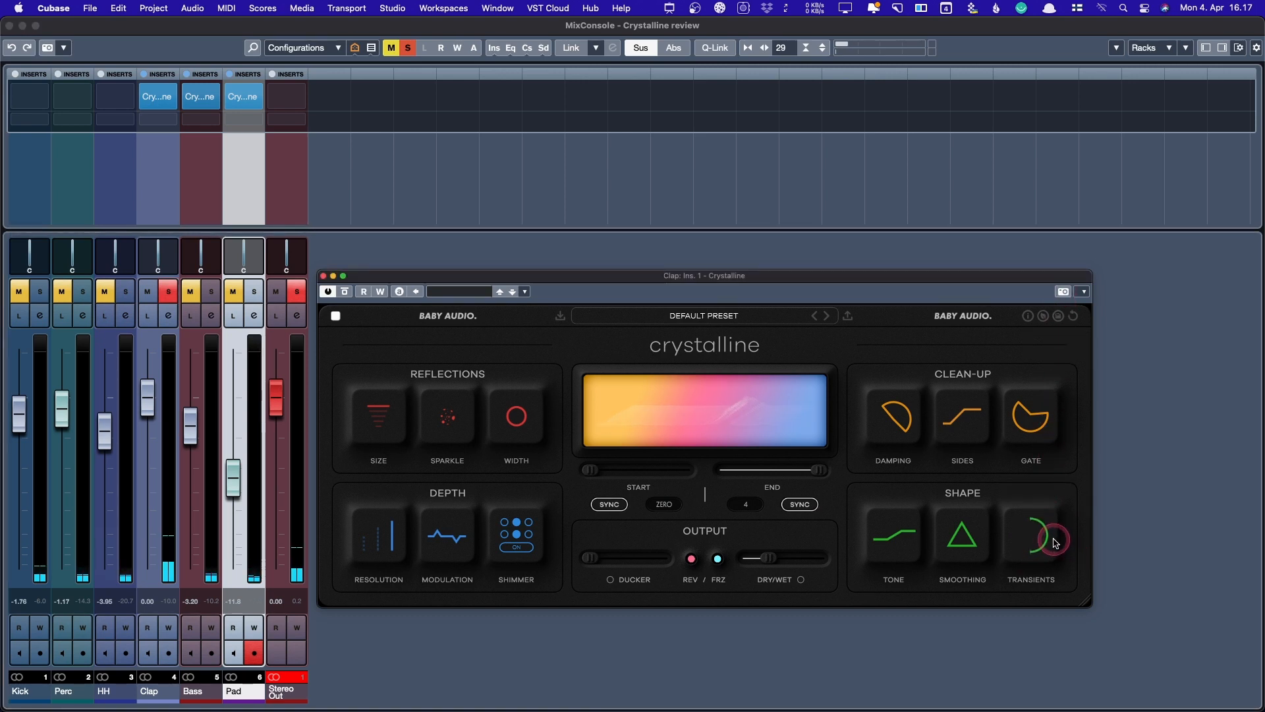
{"action": "mouse_move", "coordinate": [1050, 544]}
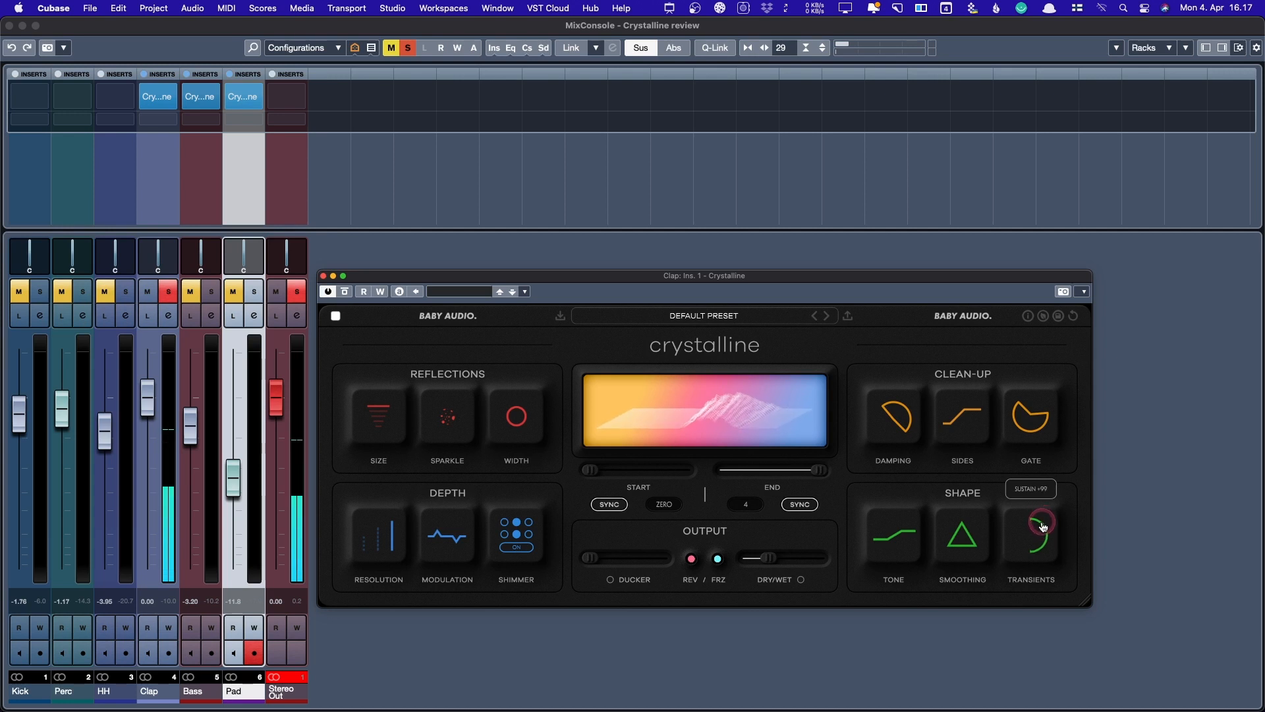
{"action": "left_click_drag", "start_coordinate": [1042, 525], "coordinate": [1043, 708]}
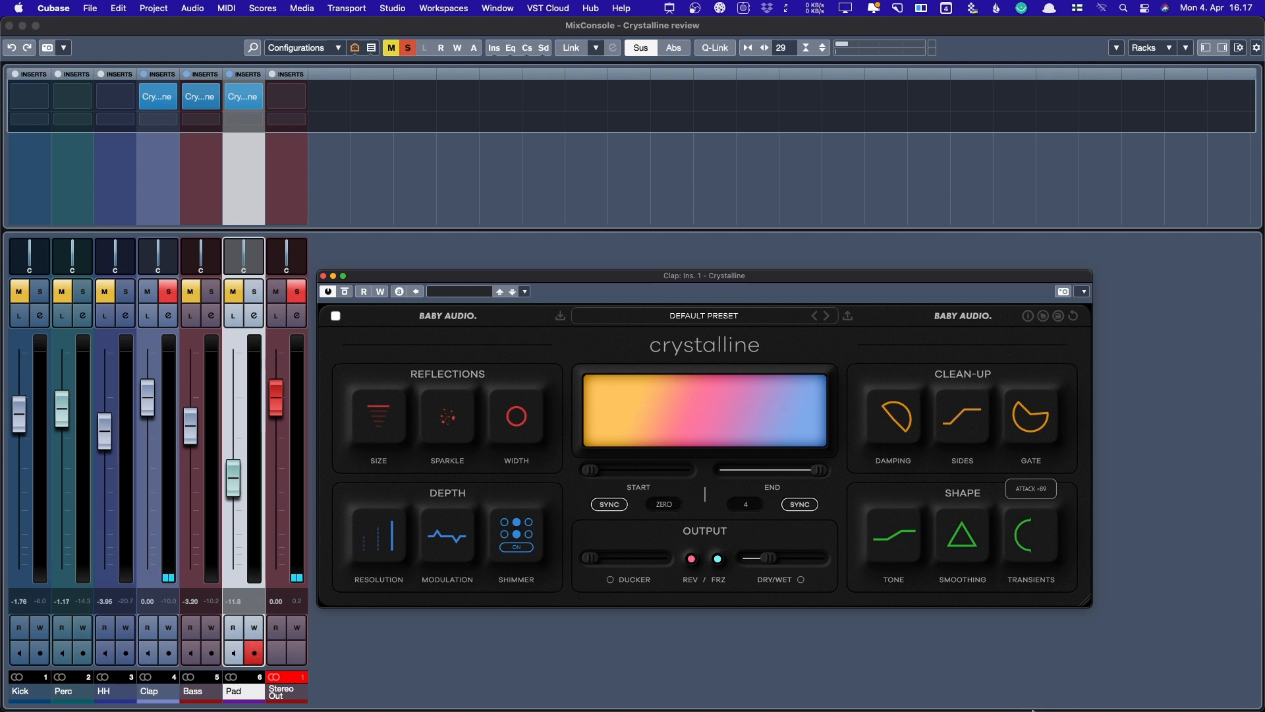
{"action": "left_click_drag", "start_coordinate": [1033, 709], "coordinate": [1038, 621]}
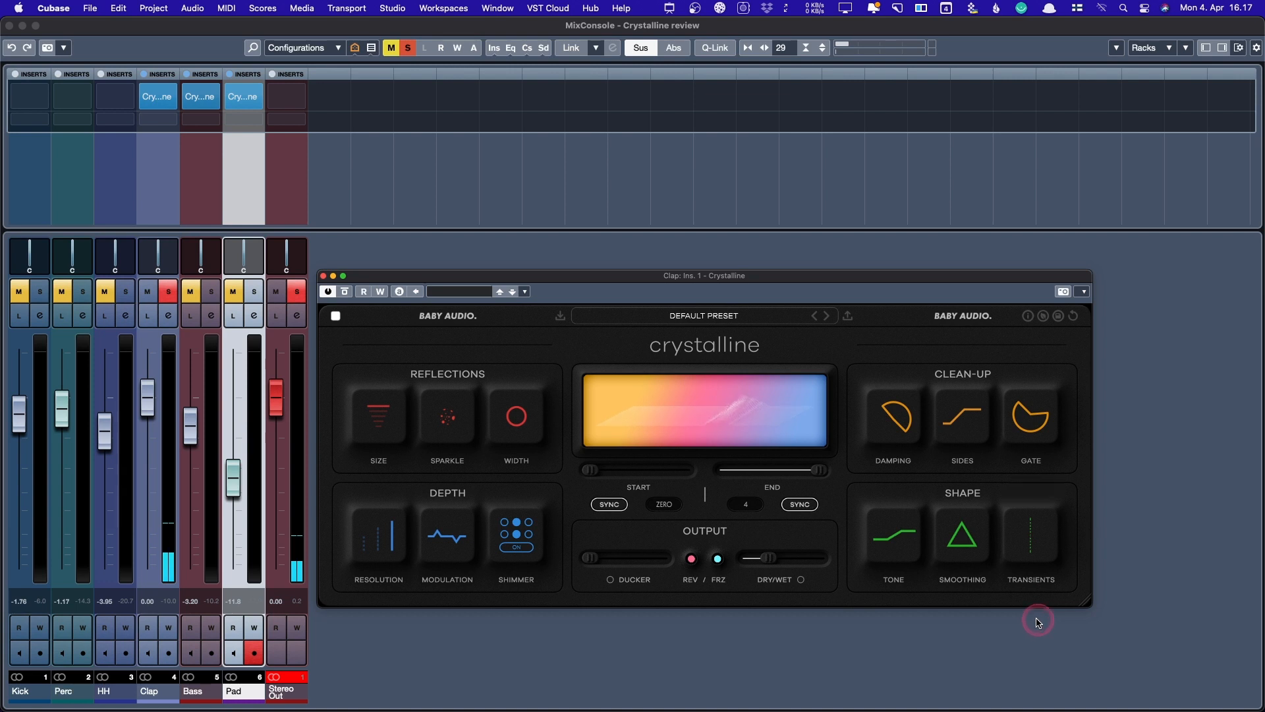
{"action": "left_click", "coordinate": [168, 291]}
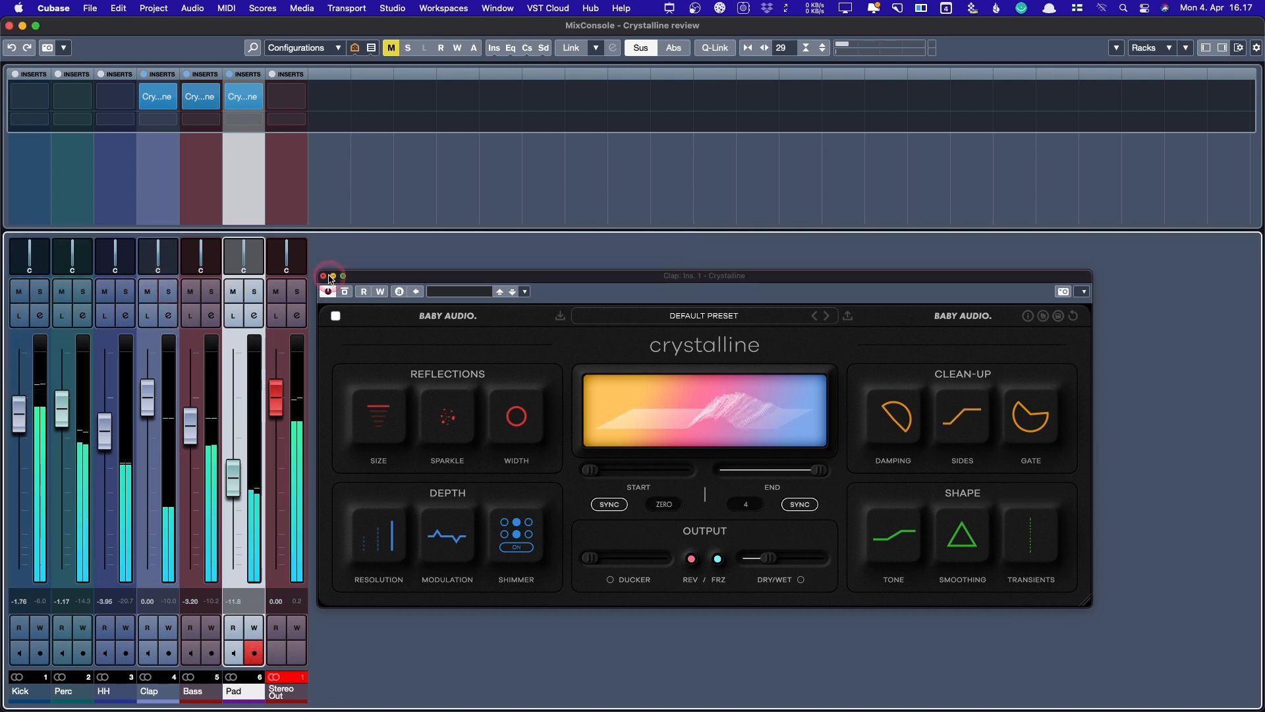
- Close the Clap reverb window and toggle solos on HH, Perc and Kick
{"action": "left_click", "coordinate": [324, 276]}
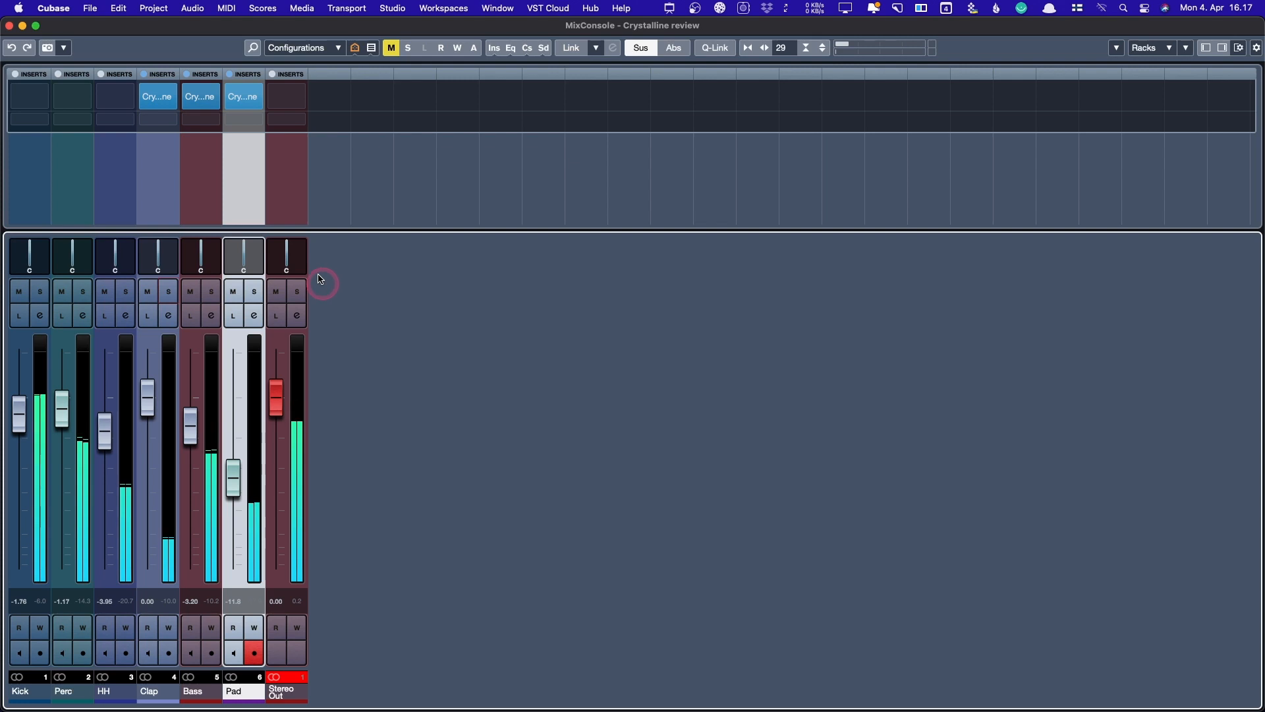
{"action": "left_click", "coordinate": [132, 289]}
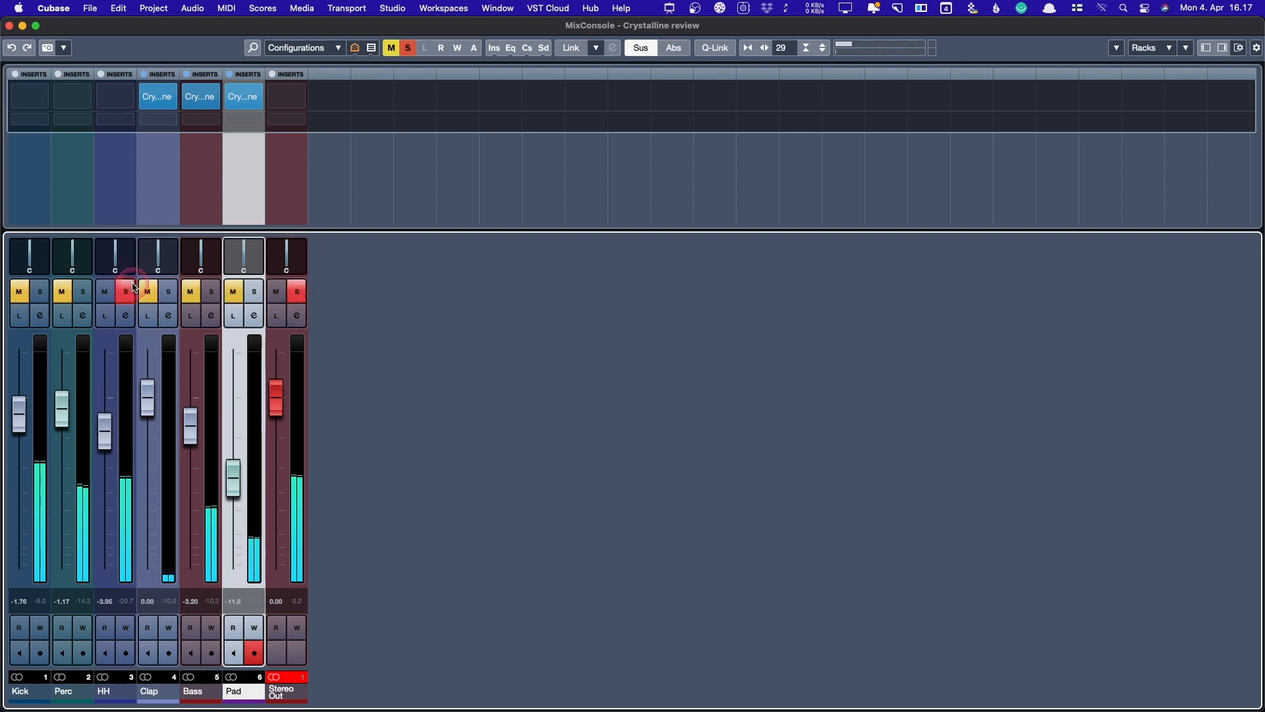
{"action": "left_click", "coordinate": [127, 291]}
{"action": "left_click", "coordinate": [84, 290]}
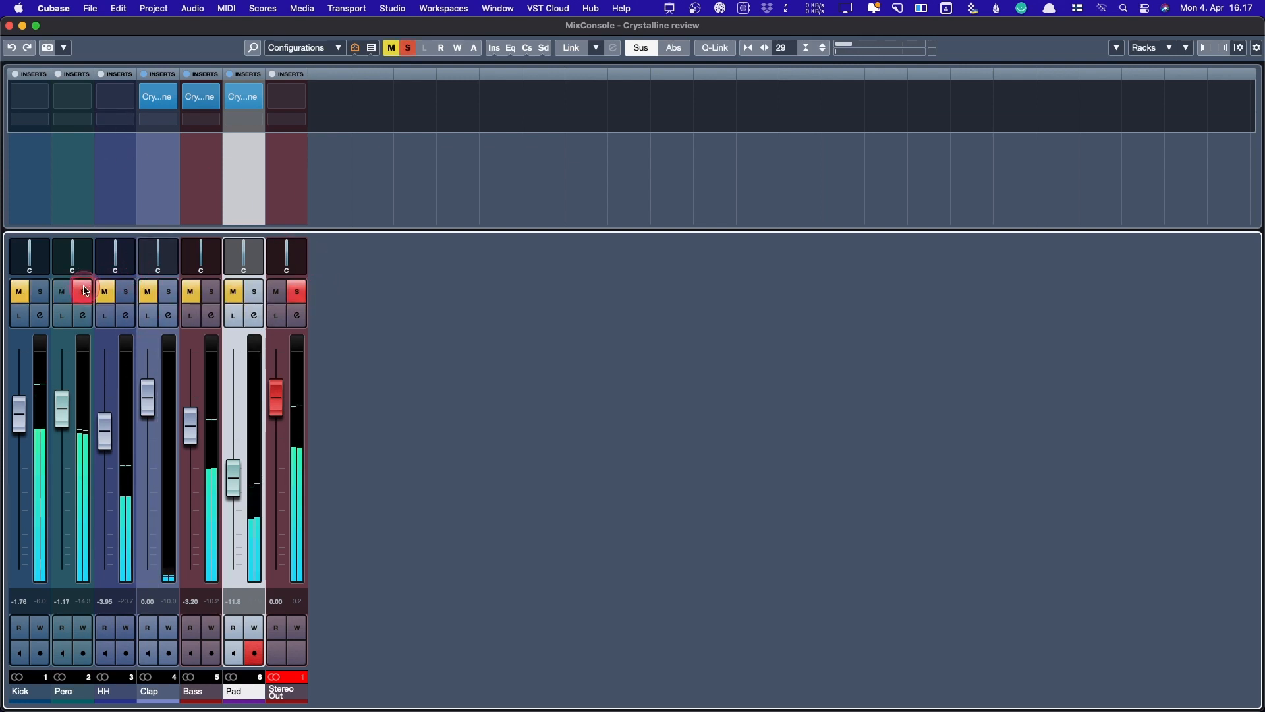
{"action": "left_click", "coordinate": [84, 291]}
{"action": "left_click", "coordinate": [40, 292]}
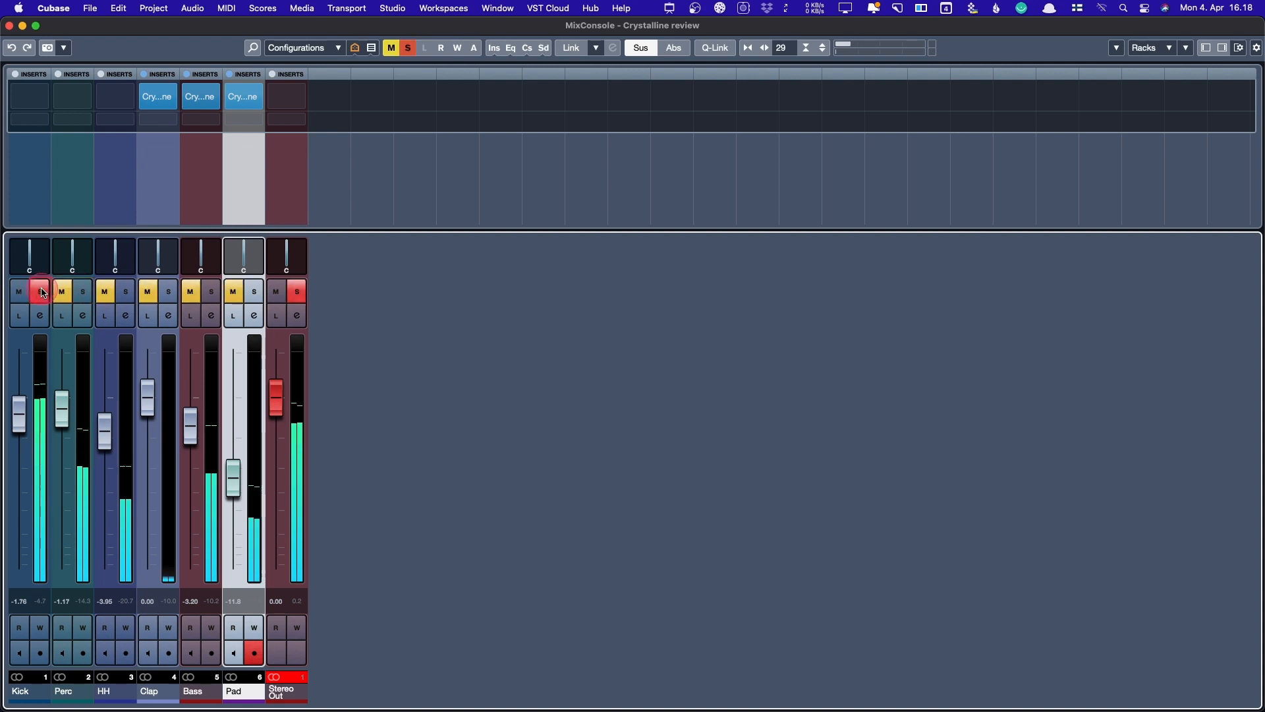
{"action": "left_click", "coordinate": [41, 291]}
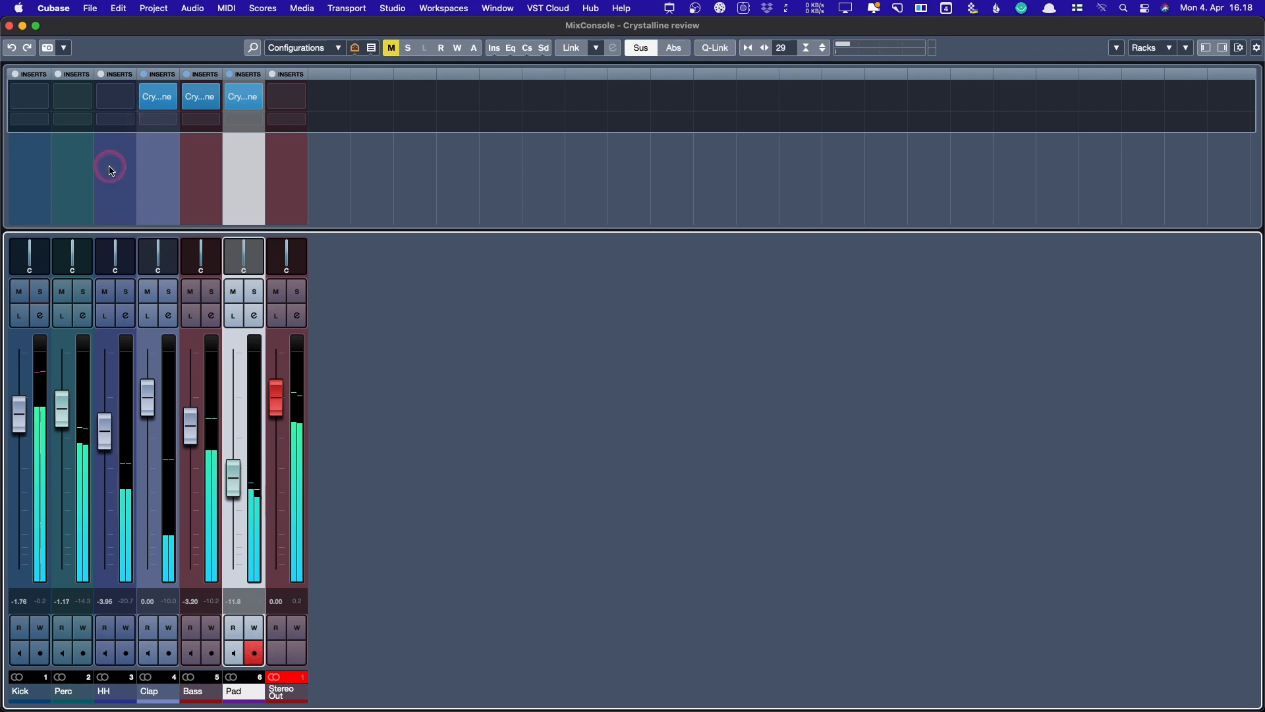
- Copy Crystalline onto the HH insert, open its editor and move the window lower
{"action": "left_click_drag", "start_coordinate": [158, 96], "coordinate": [108, 149]}
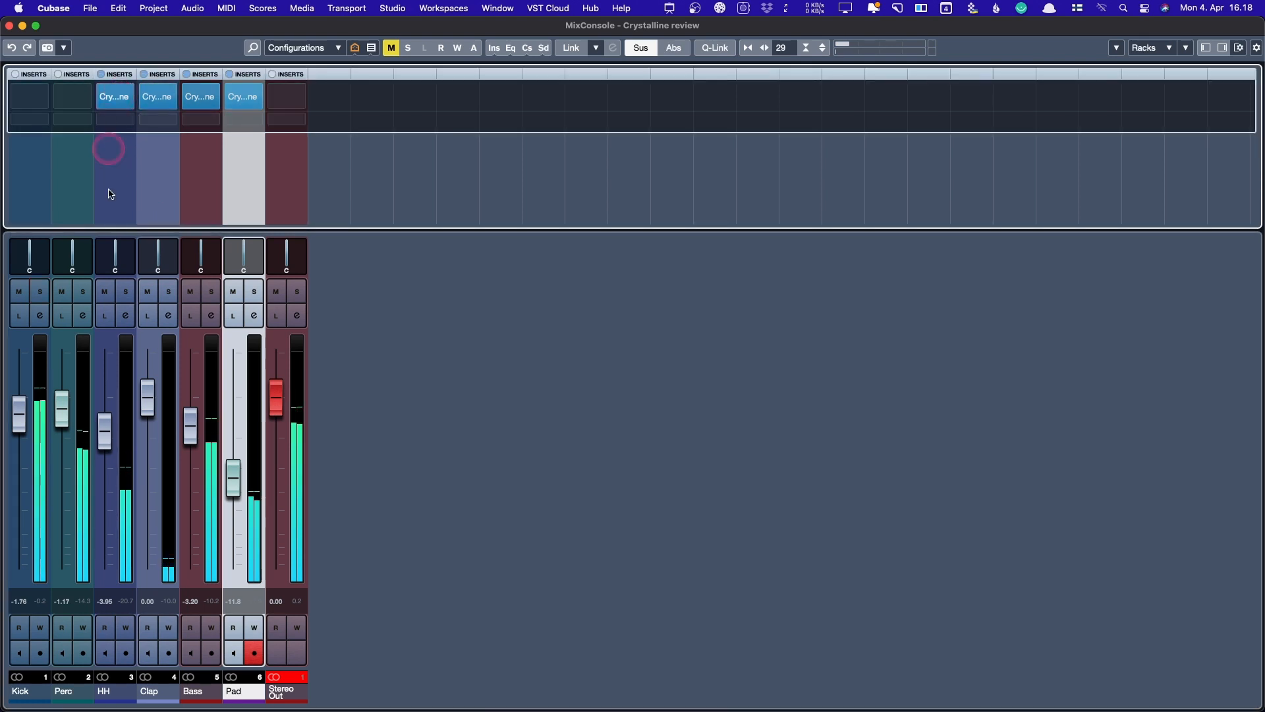
{"action": "left_click", "coordinate": [126, 292]}
{"action": "left_click", "coordinate": [126, 291]}
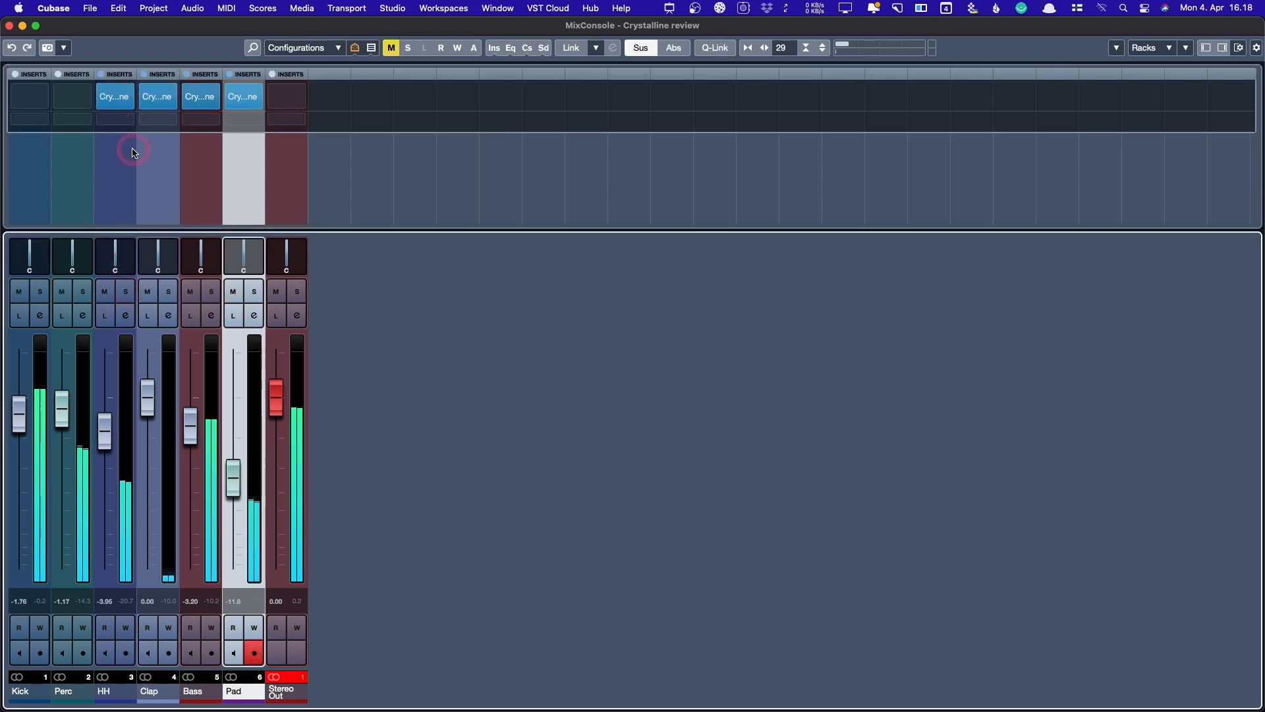
{"action": "left_click", "coordinate": [117, 98]}
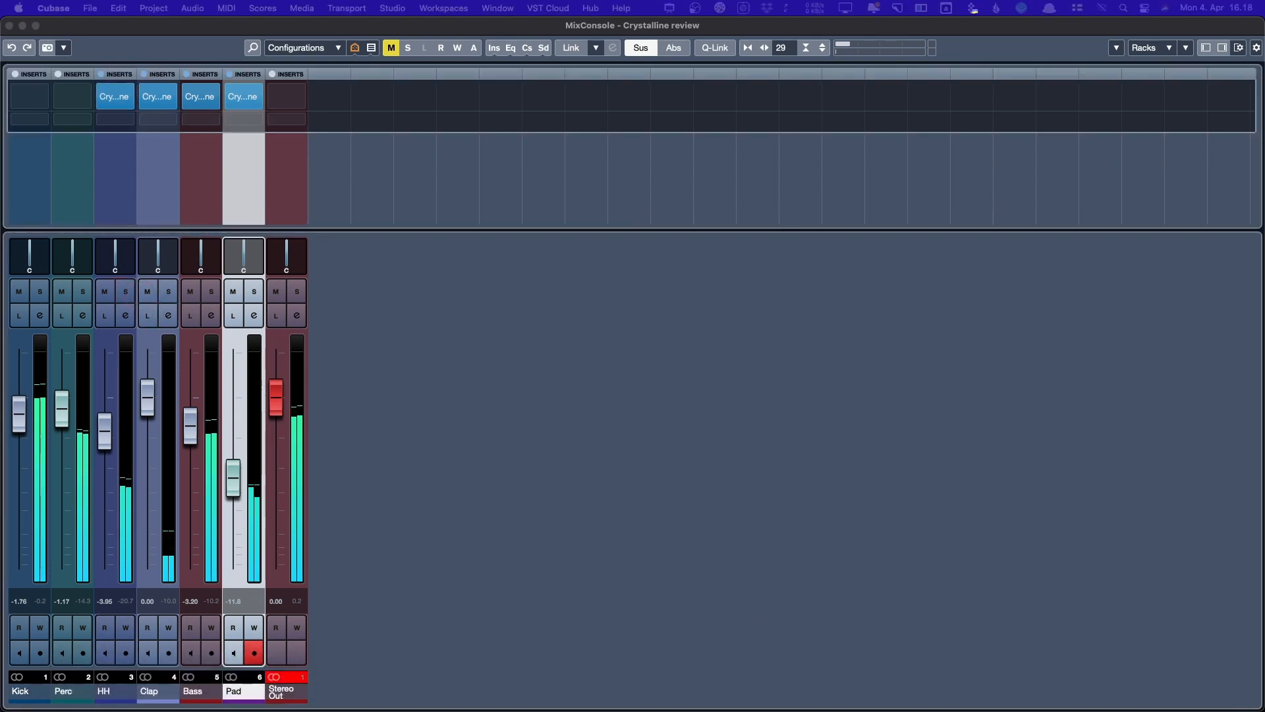
{"action": "left_click_drag", "start_coordinate": [672, 70], "coordinate": [613, 220]}
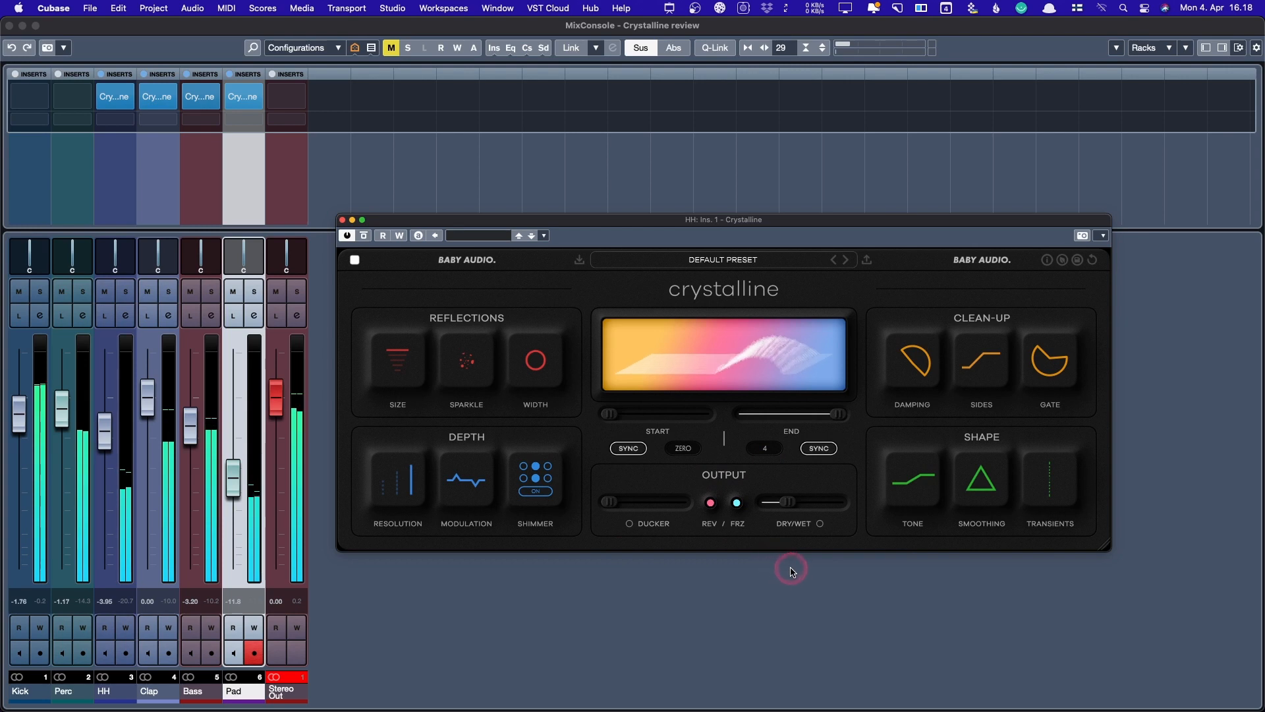
- Briefly solo HH, then enlarge its Crystalline window and nudge it up and left
{"action": "mouse_move", "coordinate": [795, 504]}
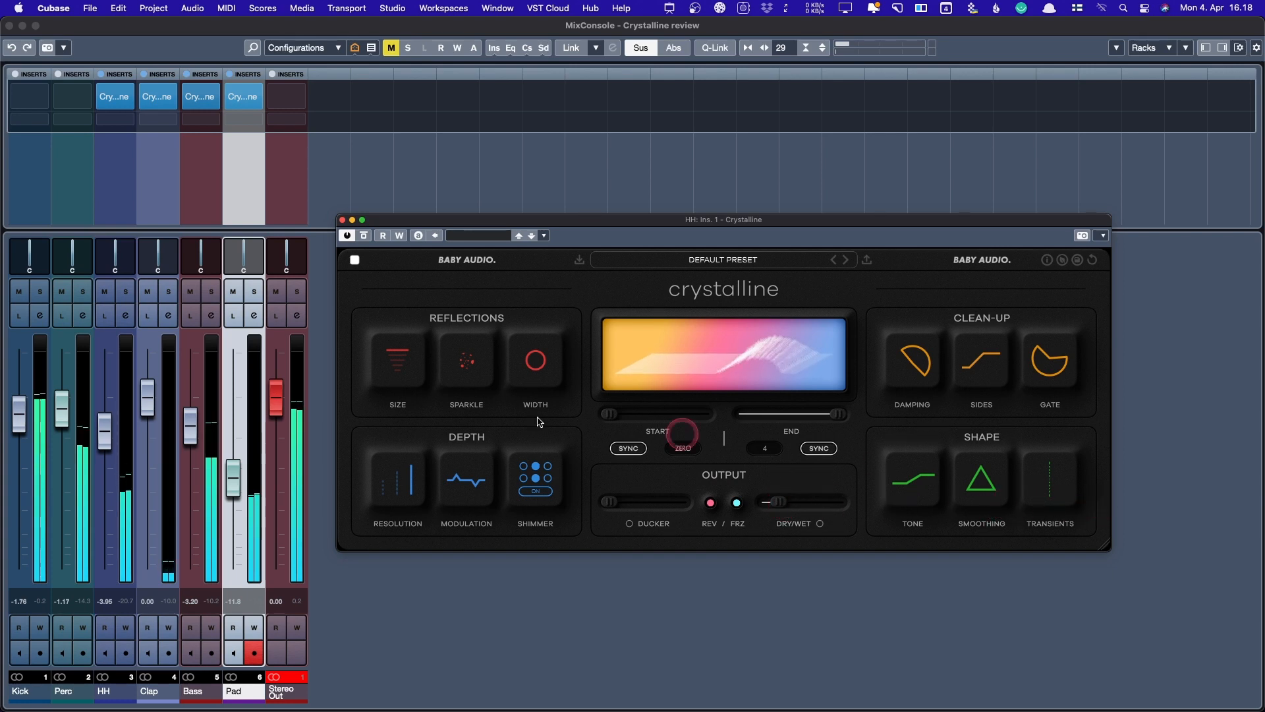
{"action": "left_click", "coordinate": [126, 291]}
{"action": "left_click", "coordinate": [126, 291]}
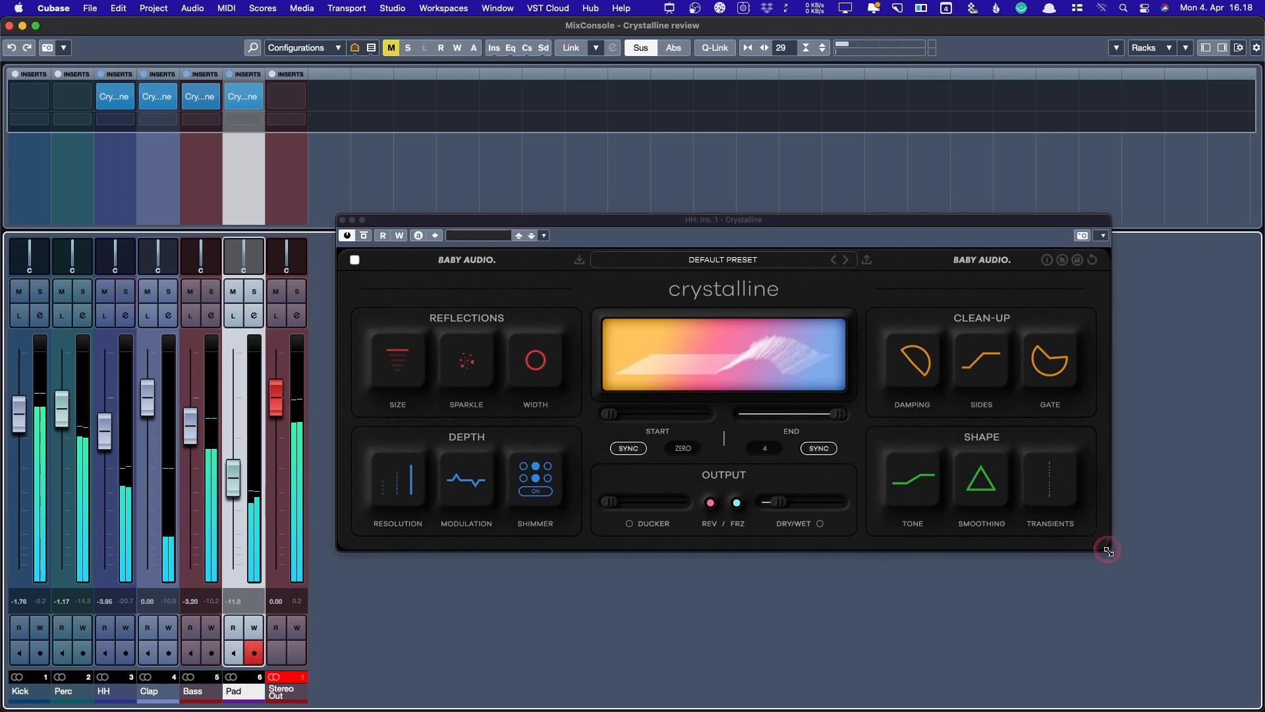
{"action": "left_click_drag", "start_coordinate": [1097, 547], "coordinate": [1206, 642]}
{"action": "left_click_drag", "start_coordinate": [751, 222], "coordinate": [744, 217]}
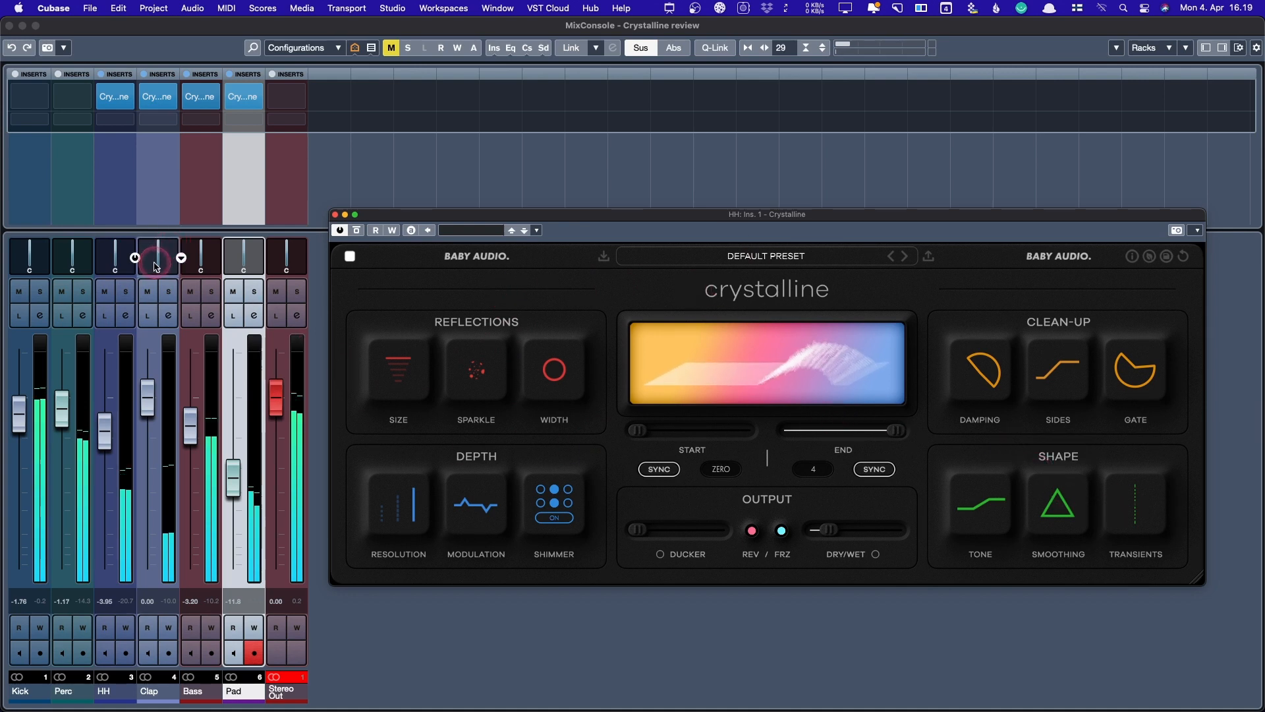
- Solo HH, shorten the reverb End to 1/16, maximise transient attack and brighten the tone
{"action": "left_click", "coordinate": [125, 291]}
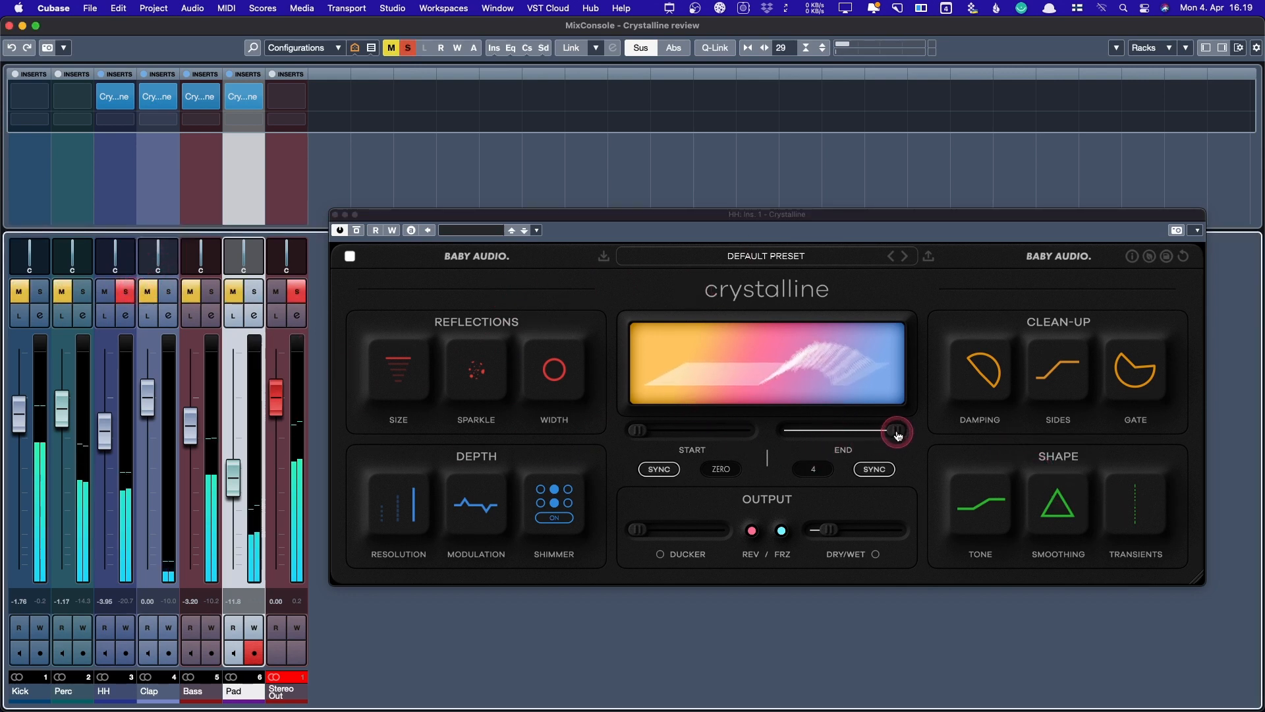
{"action": "left_click_drag", "start_coordinate": [896, 430], "coordinate": [818, 437]}
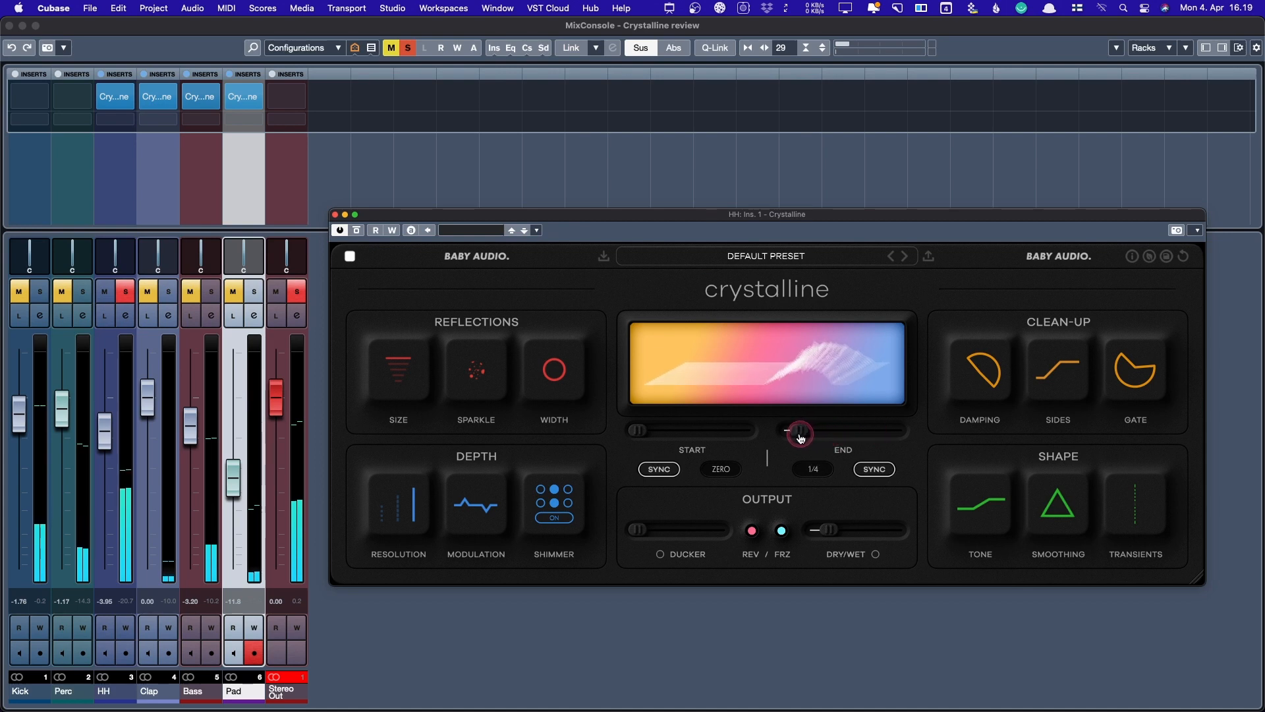
{"action": "left_click_drag", "start_coordinate": [829, 529], "coordinate": [842, 529]}
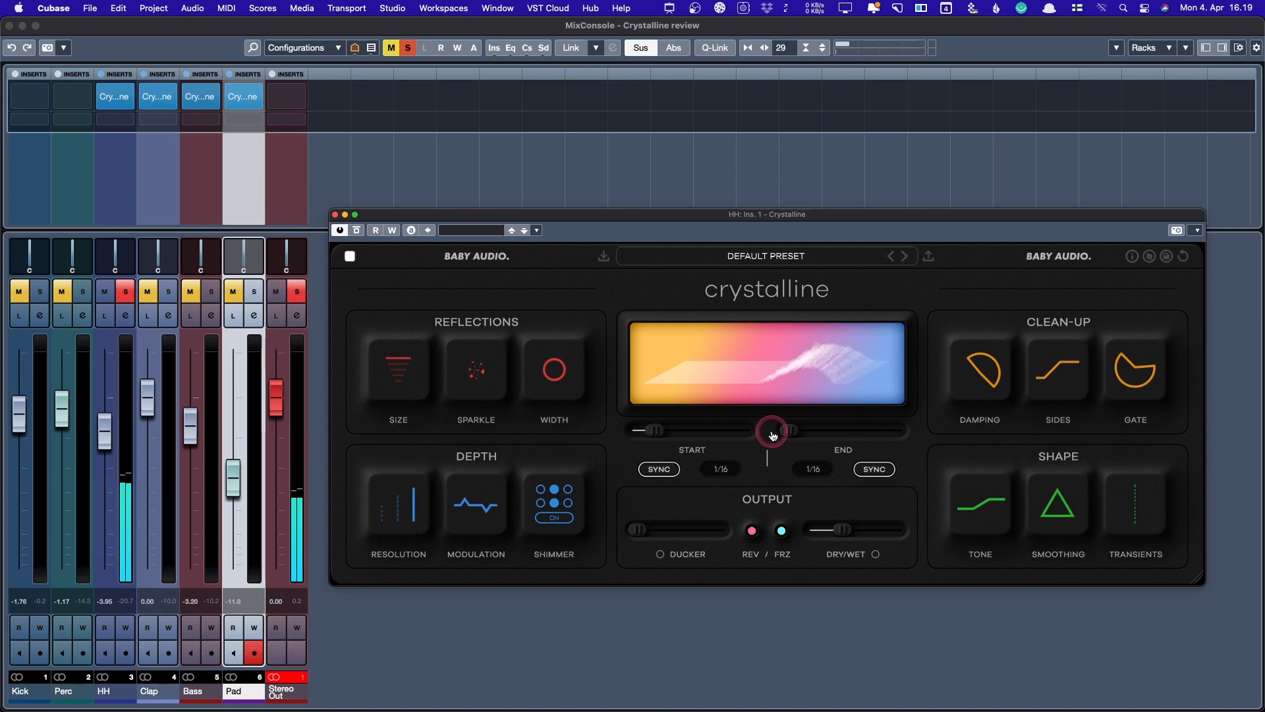
{"action": "left_click_drag", "start_coordinate": [1135, 504], "coordinate": [1118, 630]}
{"action": "left_click", "coordinate": [977, 503]}
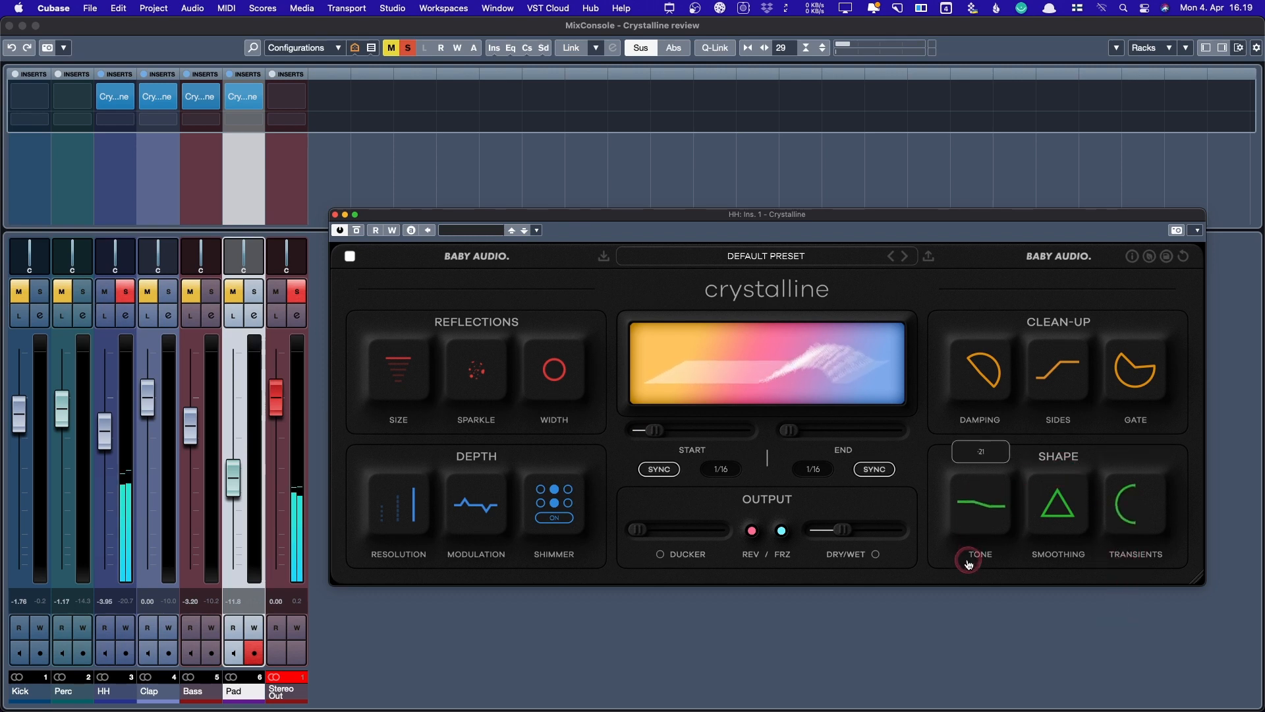
{"action": "left_click_drag", "start_coordinate": [968, 560], "coordinate": [983, 399]}
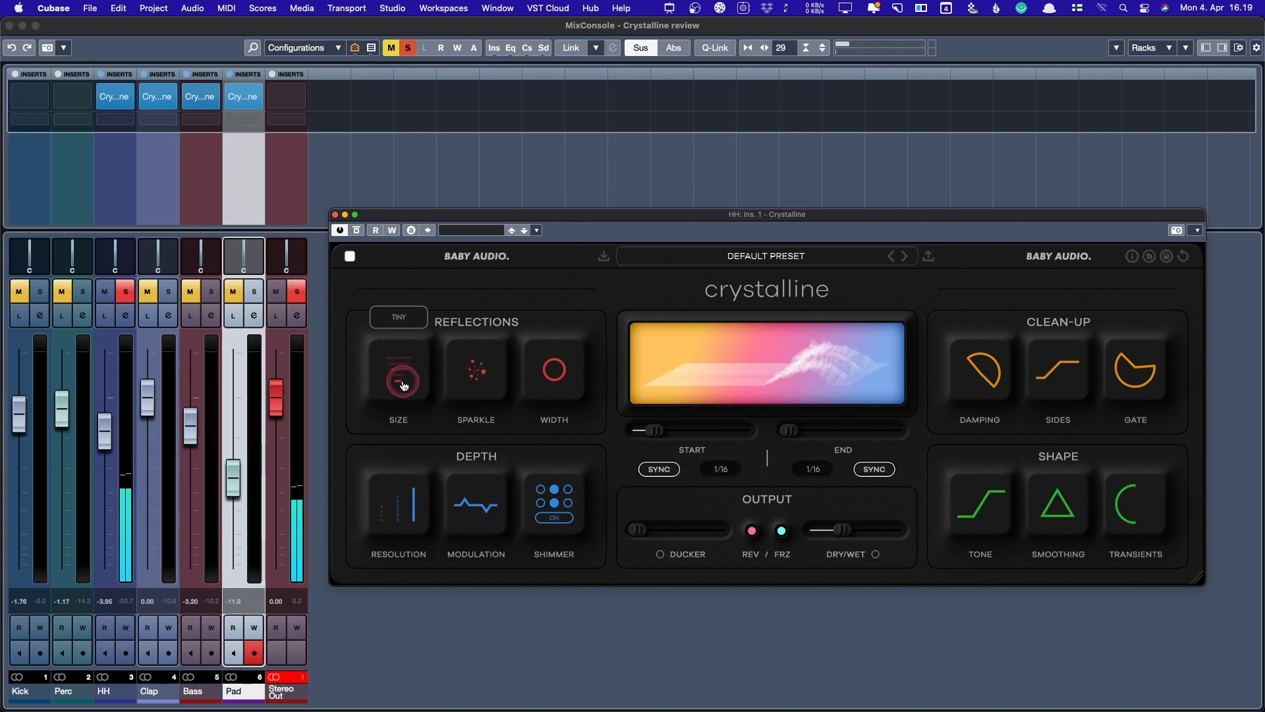
- Turn Shimmer off, adjust size, modulation and stereo width, and set Start to 1/16
{"action": "left_click_drag", "start_coordinate": [401, 381], "coordinate": [414, 384]}
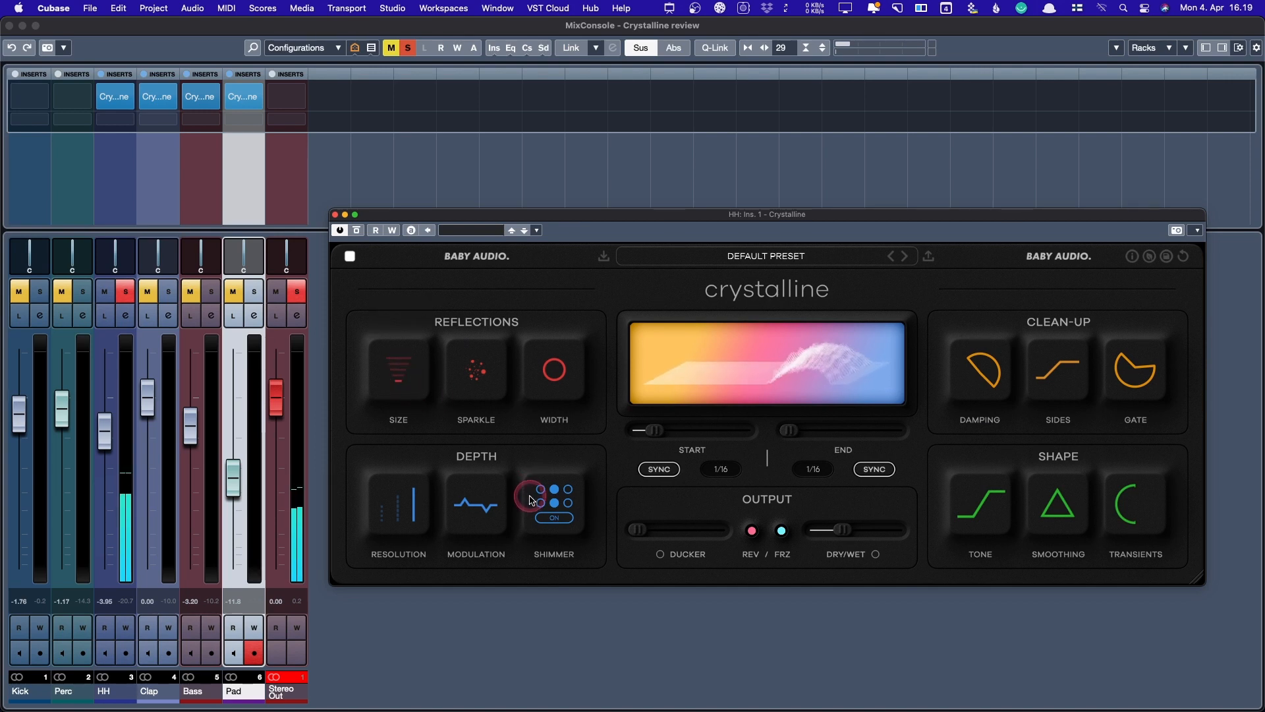
{"action": "left_click", "coordinate": [554, 517]}
{"action": "left_click_drag", "start_coordinate": [475, 506], "coordinate": [488, 519]}
{"action": "mouse_move", "coordinate": [496, 446]}
{"action": "left_mouse_down"}
{"action": "mouse_move", "coordinate": [494, 356]}
{"action": "mouse_move", "coordinate": [480, 446]}
{"action": "left_mouse_up"}
{"action": "left_click", "coordinate": [481, 384]}
{"action": "left_click_drag", "start_coordinate": [547, 367], "coordinate": [559, 424]}
{"action": "mouse_move", "coordinate": [654, 430]}
{"action": "left_mouse_down"}
{"action": "mouse_move", "coordinate": [625, 430]}
{"action": "mouse_move", "coordinate": [692, 434]}
{"action": "mouse_move", "coordinate": [653, 432]}
{"action": "left_mouse_up"}
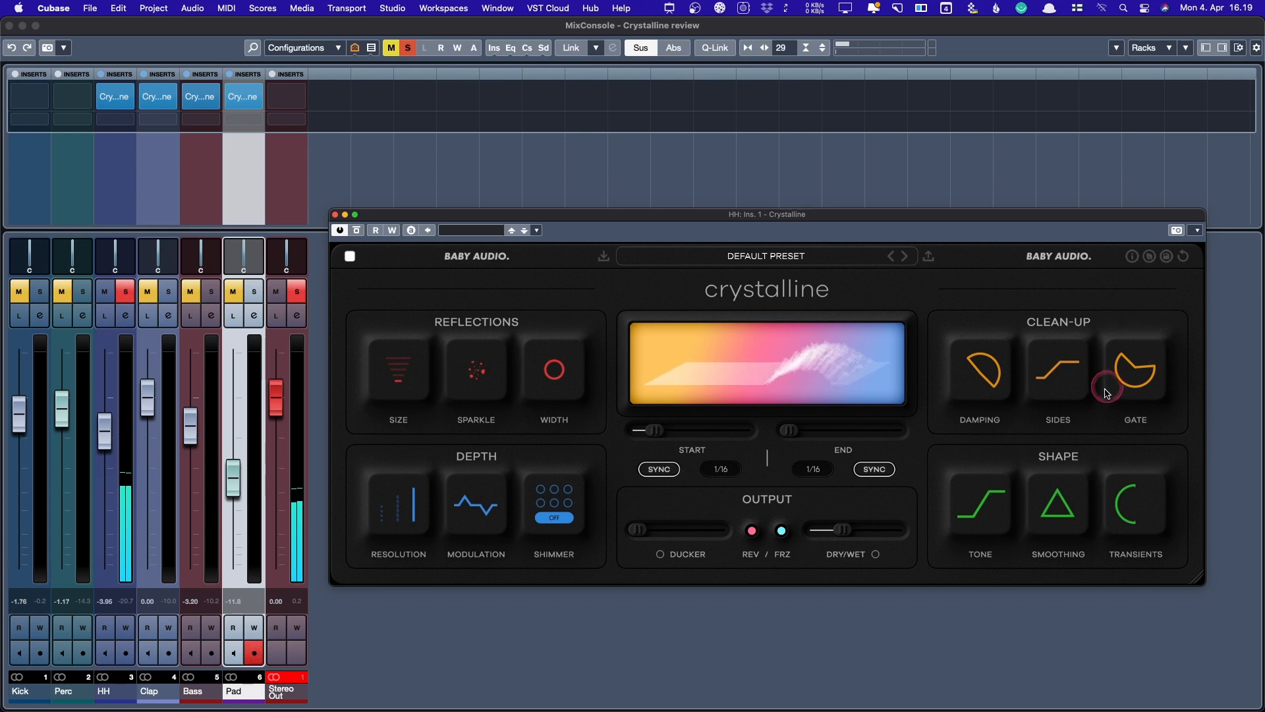
- Set the gate threshold to -33 dB and transient attack to +13, adjusting damping and smoothing
{"action": "left_click_drag", "start_coordinate": [1108, 387], "coordinate": [1136, 494]}
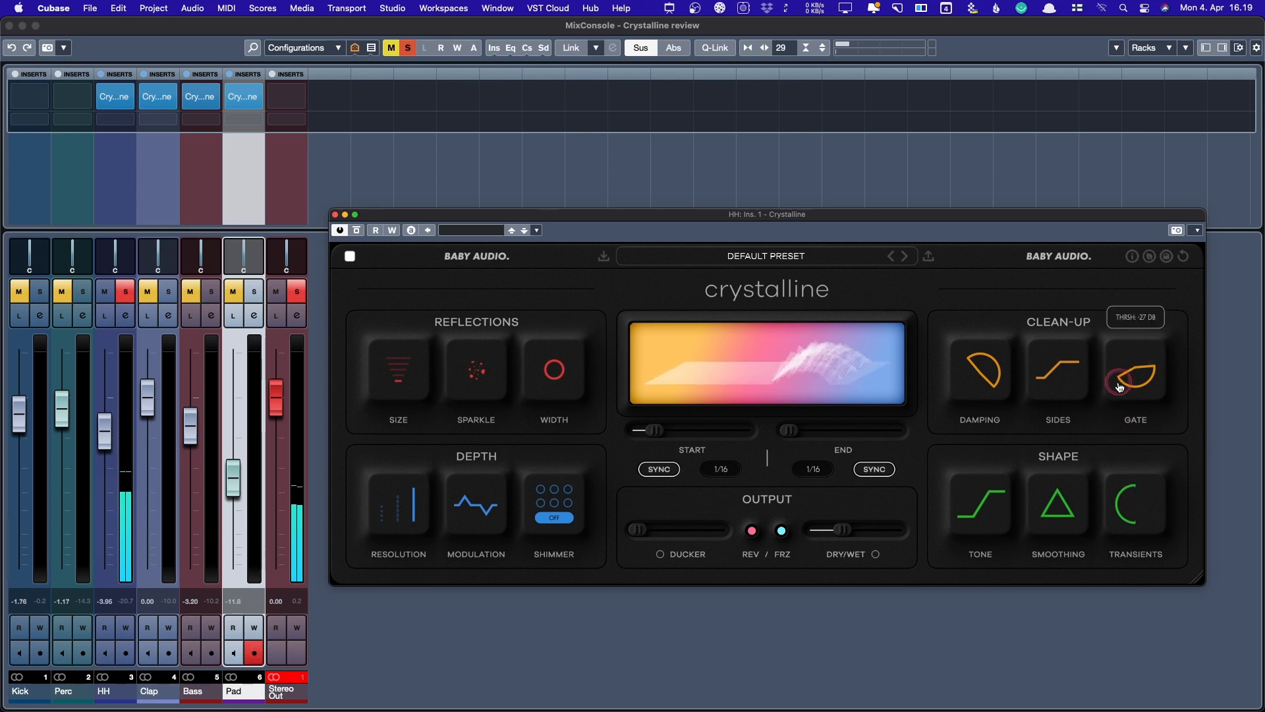
{"action": "mouse_move", "coordinate": [1122, 396]}
{"action": "left_mouse_down"}
{"action": "mouse_move", "coordinate": [1153, 318]}
{"action": "mouse_move", "coordinate": [1146, 300]}
{"action": "mouse_move", "coordinate": [1158, 332]}
{"action": "mouse_move", "coordinate": [1132, 349]}
{"action": "mouse_move", "coordinate": [1126, 382]}
{"action": "left_mouse_up"}
{"action": "left_click_drag", "start_coordinate": [976, 366], "coordinate": [975, 322]}
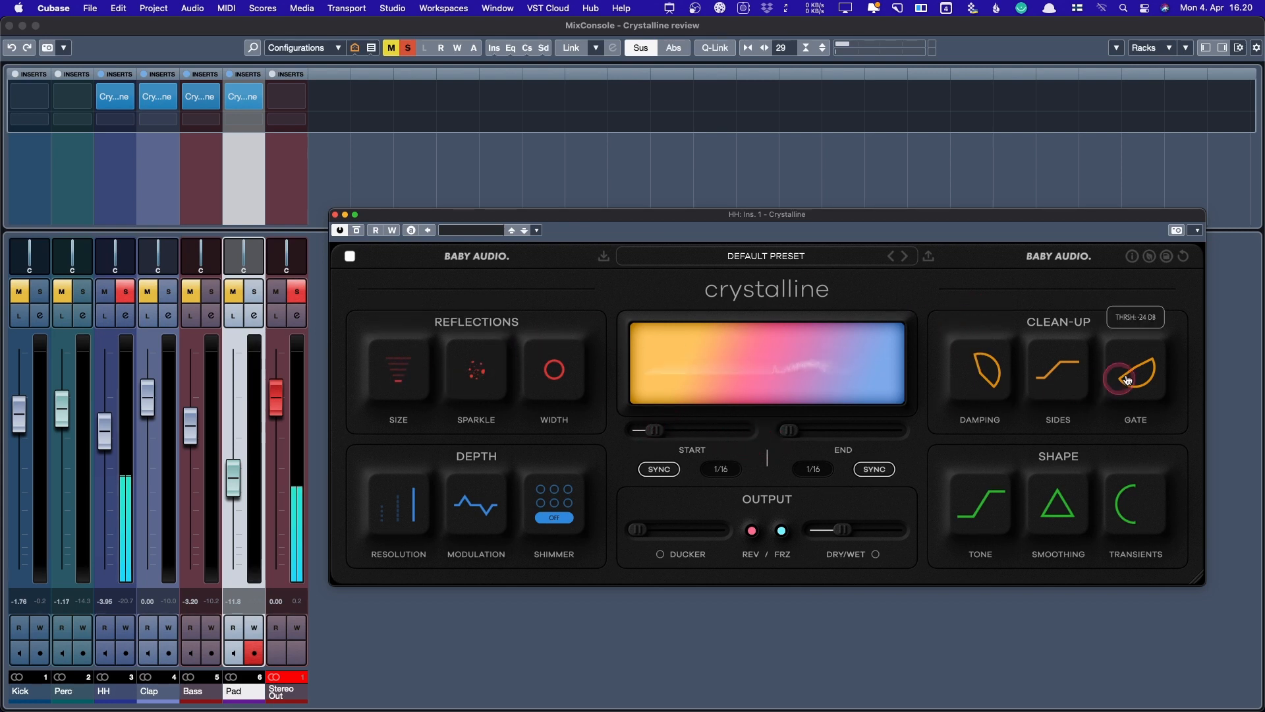
{"action": "left_click_drag", "start_coordinate": [1127, 380], "coordinate": [1126, 346]}
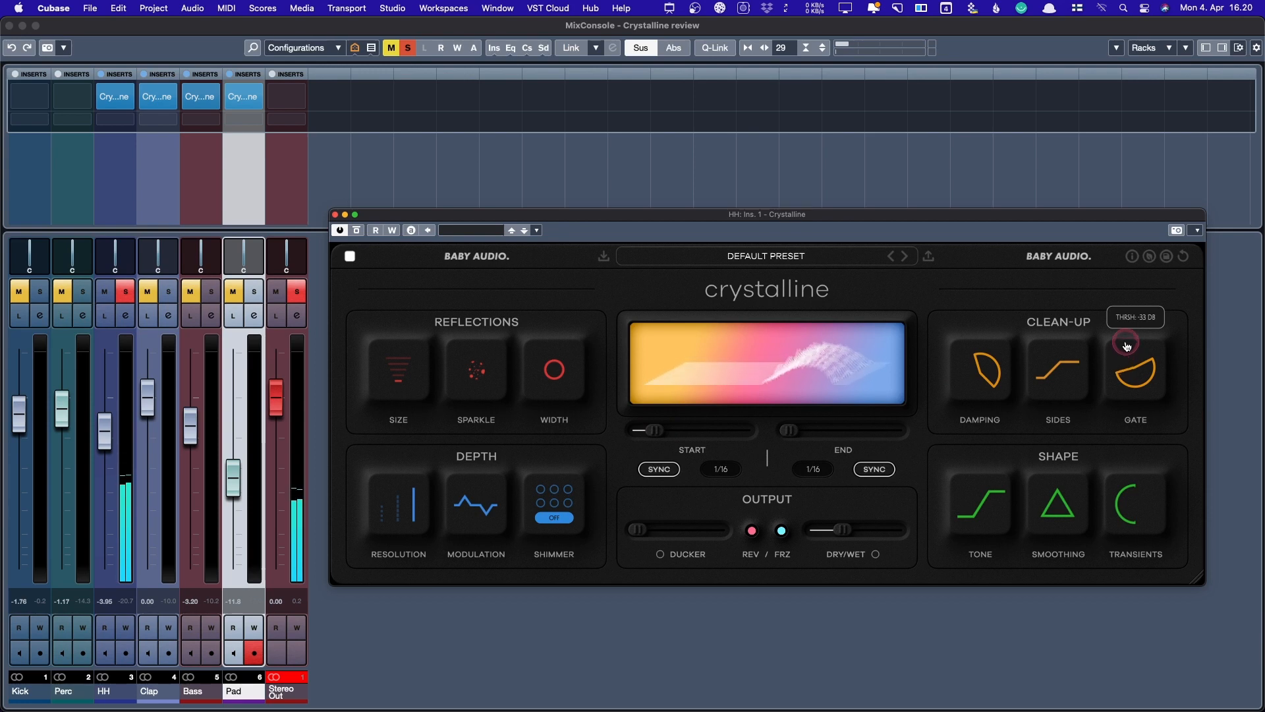
{"action": "left_click_drag", "start_coordinate": [1132, 491], "coordinate": [1139, 396]}
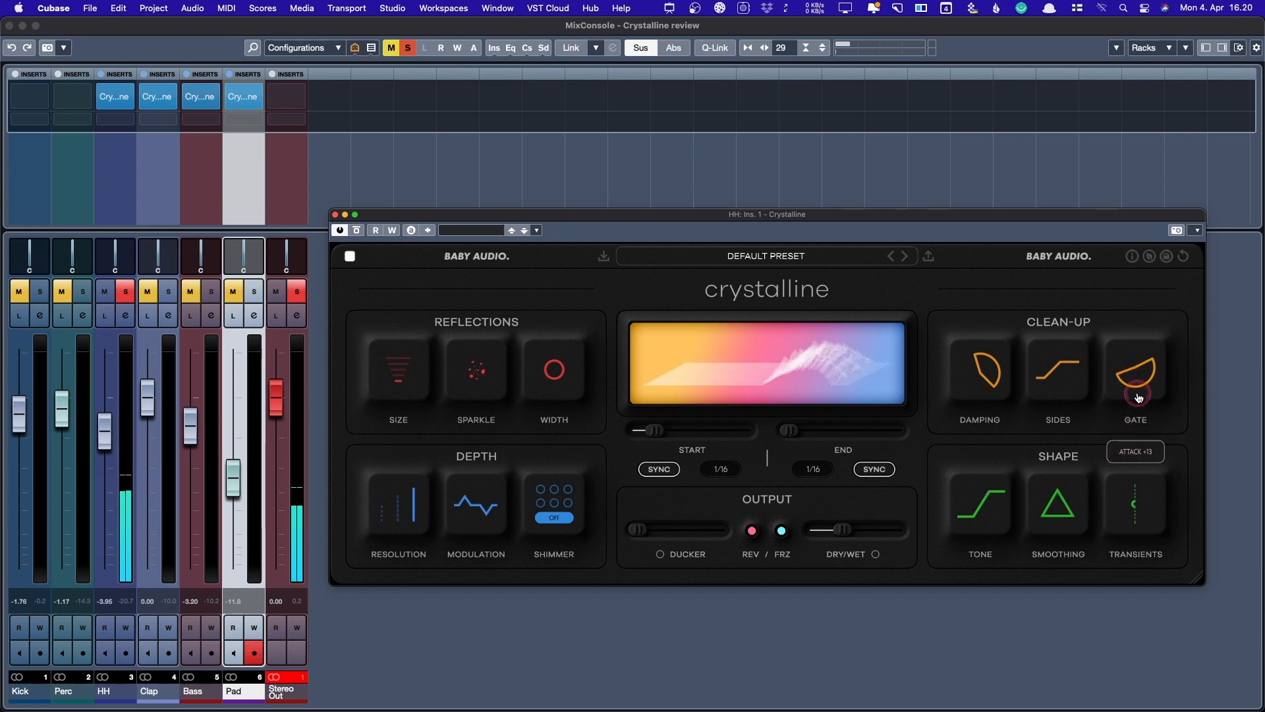
{"action": "left_click_drag", "start_coordinate": [1057, 512], "coordinate": [1059, 494]}
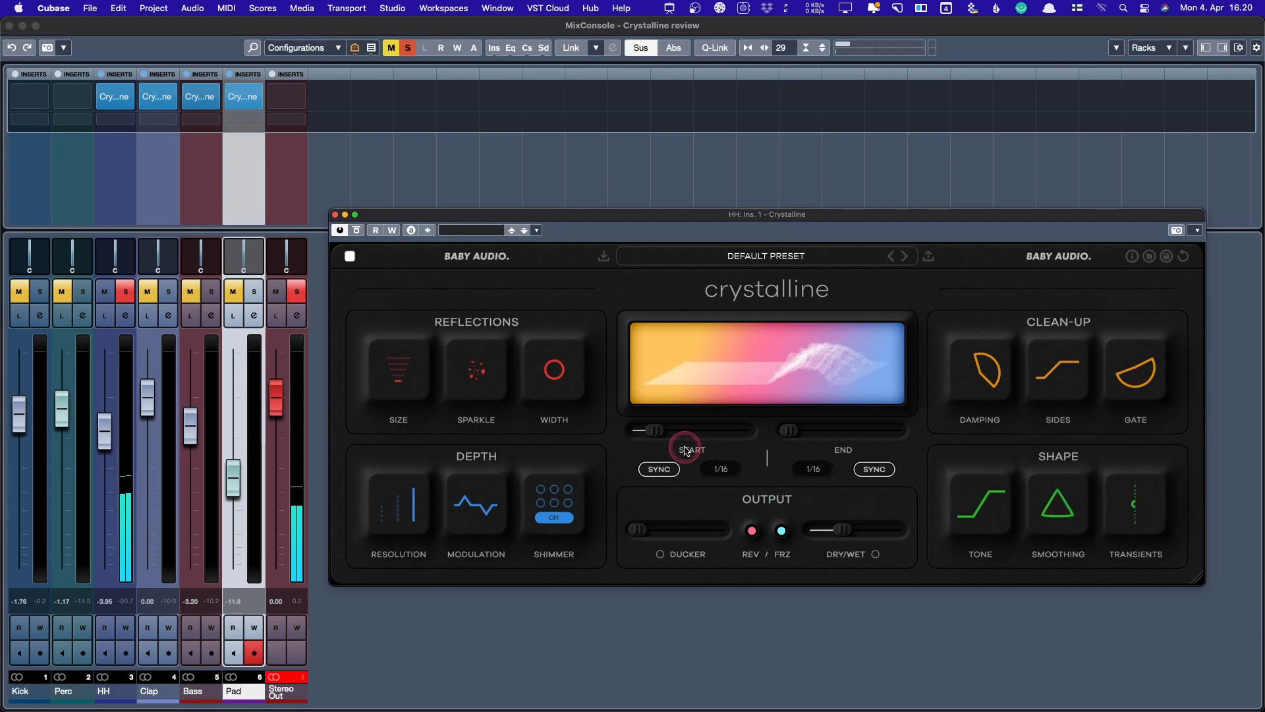
- Return the reverb Start to zero, raise the Ducker and begin adjusting Dry/Wet
{"action": "left_click_drag", "start_coordinate": [658, 435], "coordinate": [632, 435]}
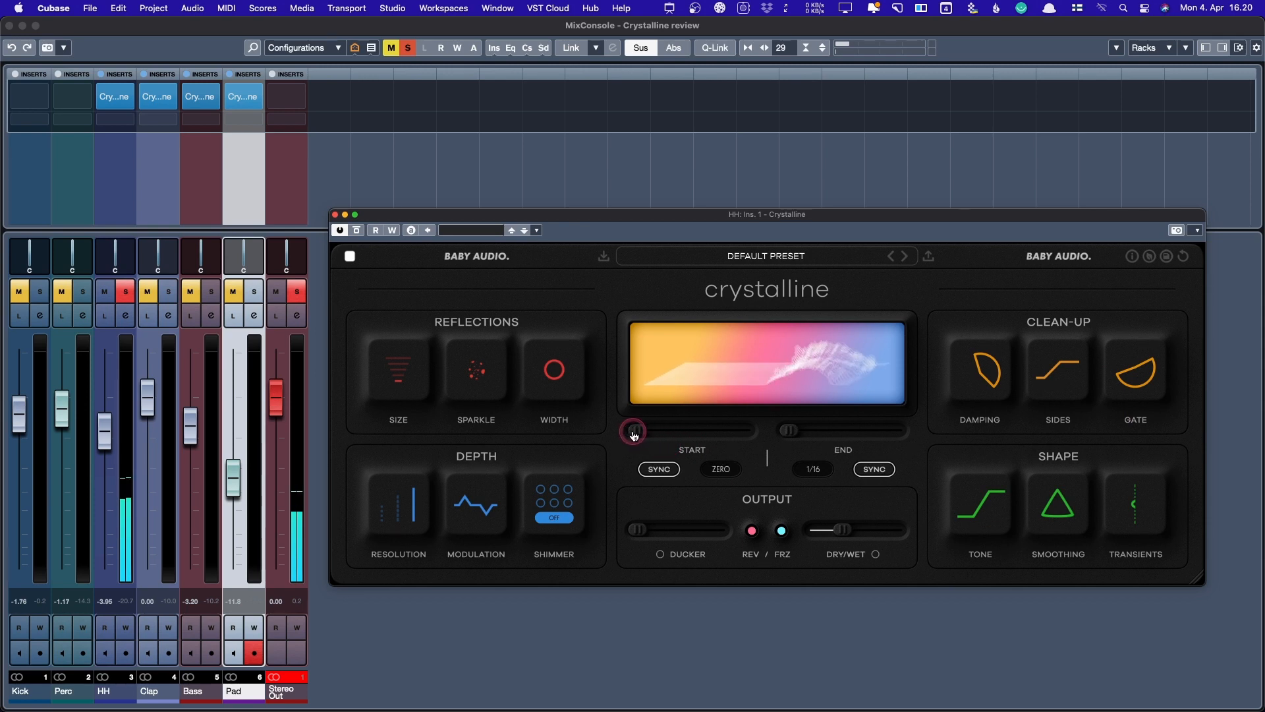
{"action": "left_click", "coordinate": [656, 534]}
{"action": "left_click_drag", "start_coordinate": [656, 535], "coordinate": [702, 528]}
{"action": "left_click", "coordinate": [838, 531]}
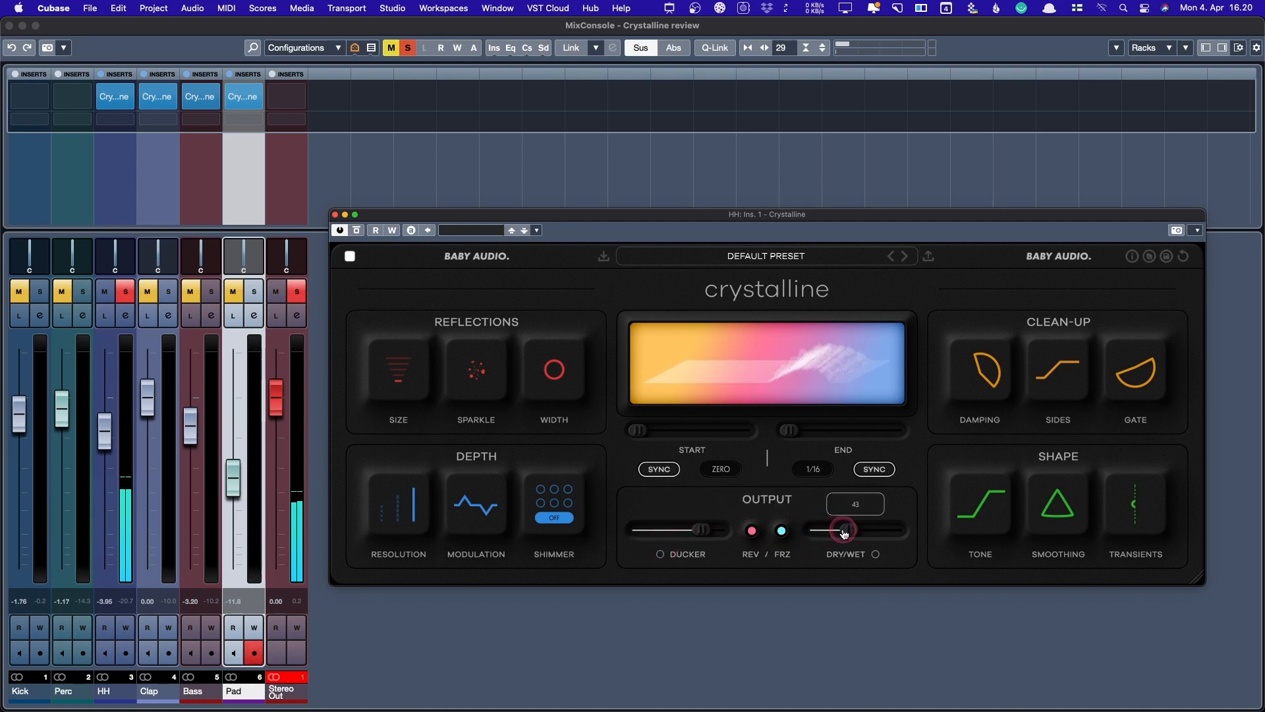
- Set Dry/Wet to 43, Start to 1/32, and fine-tune the Ducker amount
{"action": "left_click_drag", "start_coordinate": [857, 532], "coordinate": [859, 531]}
{"action": "left_click", "coordinate": [699, 529]}
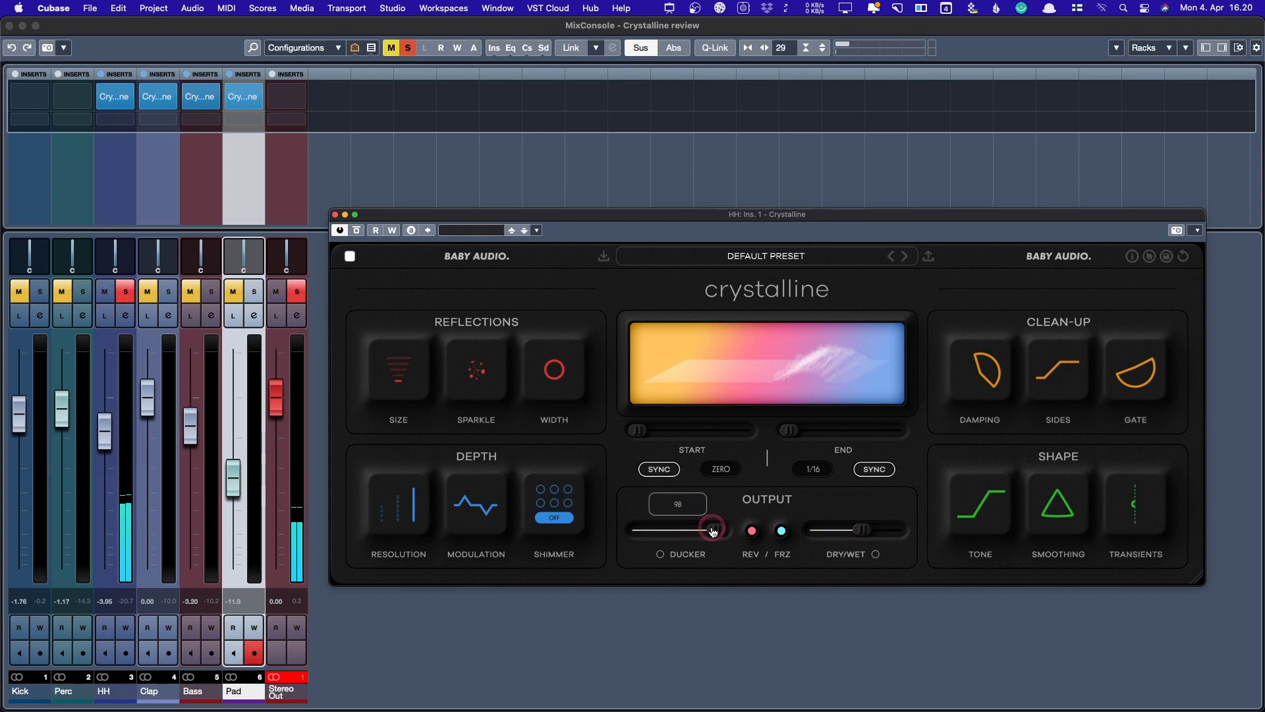
{"action": "left_click_drag", "start_coordinate": [713, 531], "coordinate": [692, 528]}
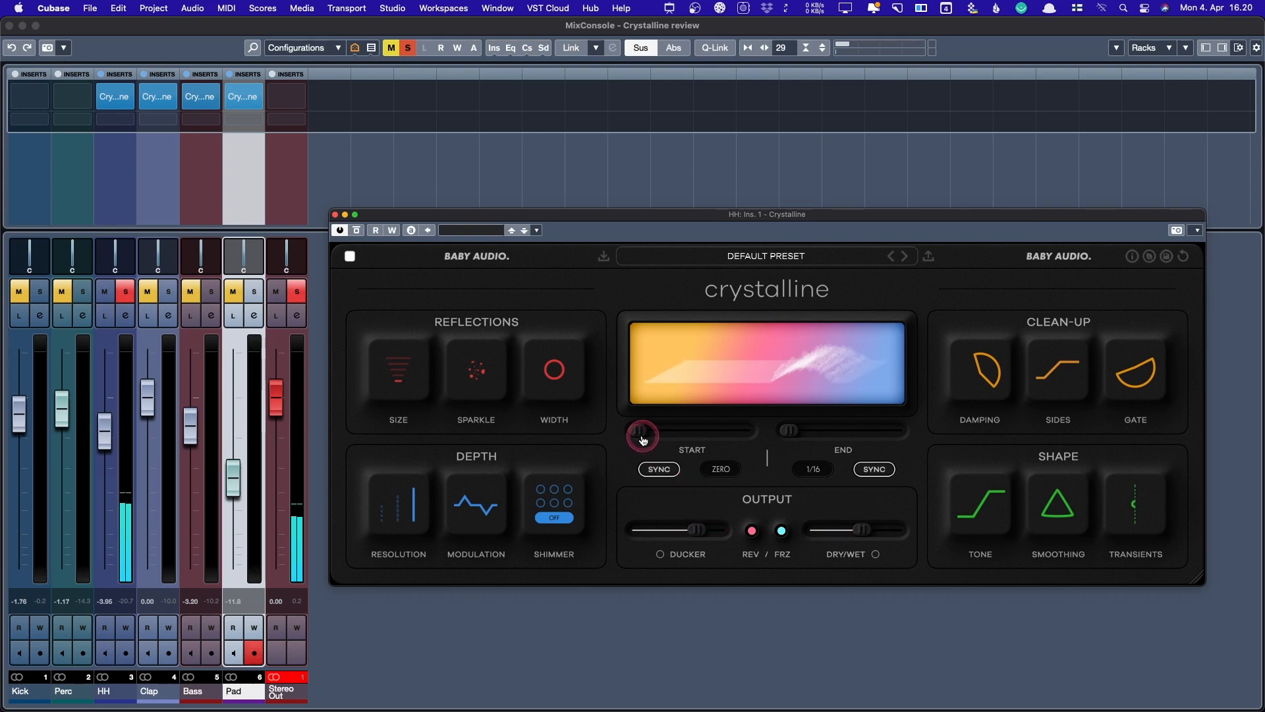
{"action": "left_click_drag", "start_coordinate": [641, 437], "coordinate": [654, 443]}
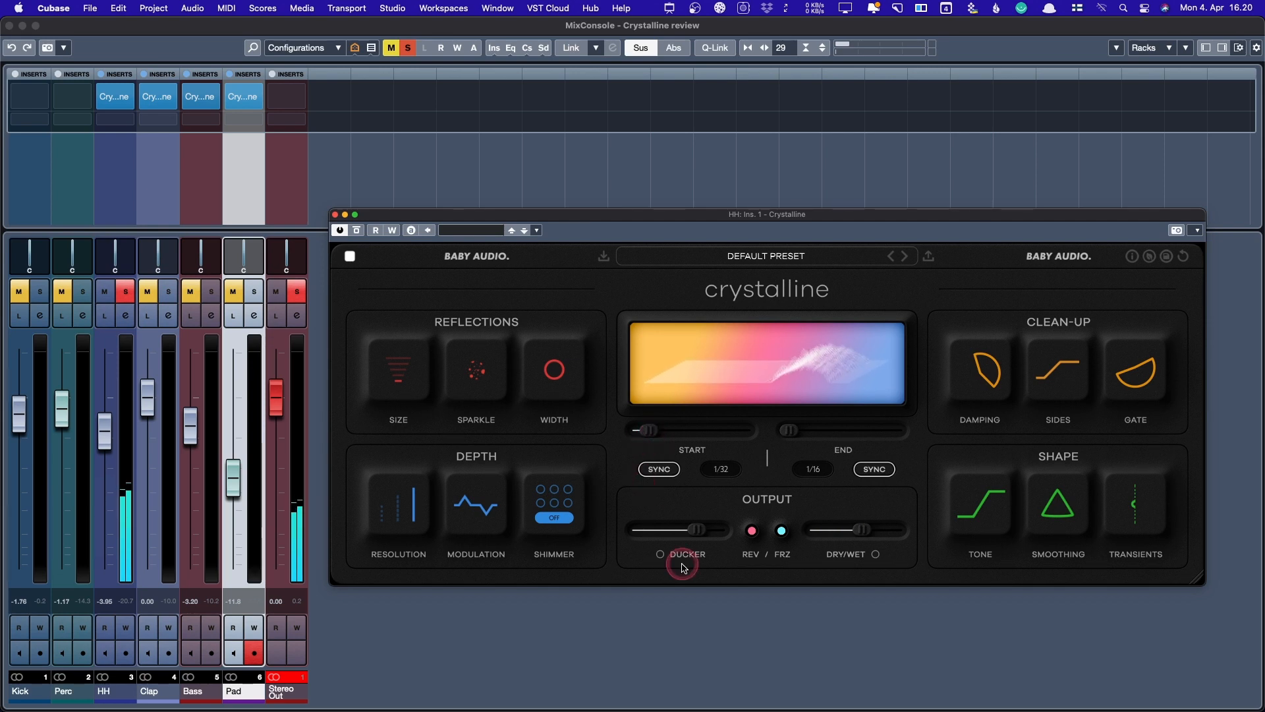
{"action": "left_click_drag", "start_coordinate": [696, 538], "coordinate": [697, 541]}
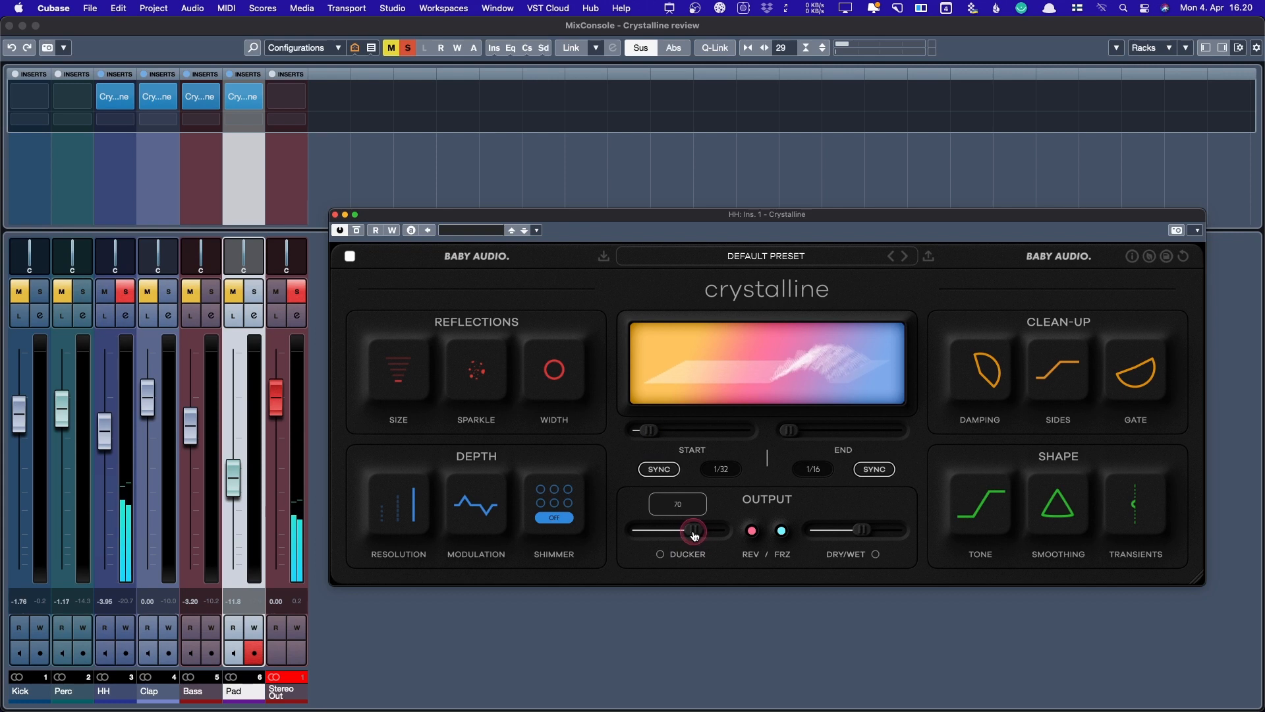
{"action": "left_click_drag", "start_coordinate": [683, 535], "coordinate": [690, 532]}
- Narrow the width, set the Sides filter, lower Dry/Wet, and rebalance smoothing and tone
{"action": "mouse_move", "coordinate": [556, 369]}
{"action": "left_mouse_down"}
{"action": "mouse_move", "coordinate": [566, 418]}
{"action": "mouse_move", "coordinate": [564, 384]}
{"action": "left_mouse_up"}
{"action": "left_click_drag", "start_coordinate": [1067, 367], "coordinate": [1072, 337]}
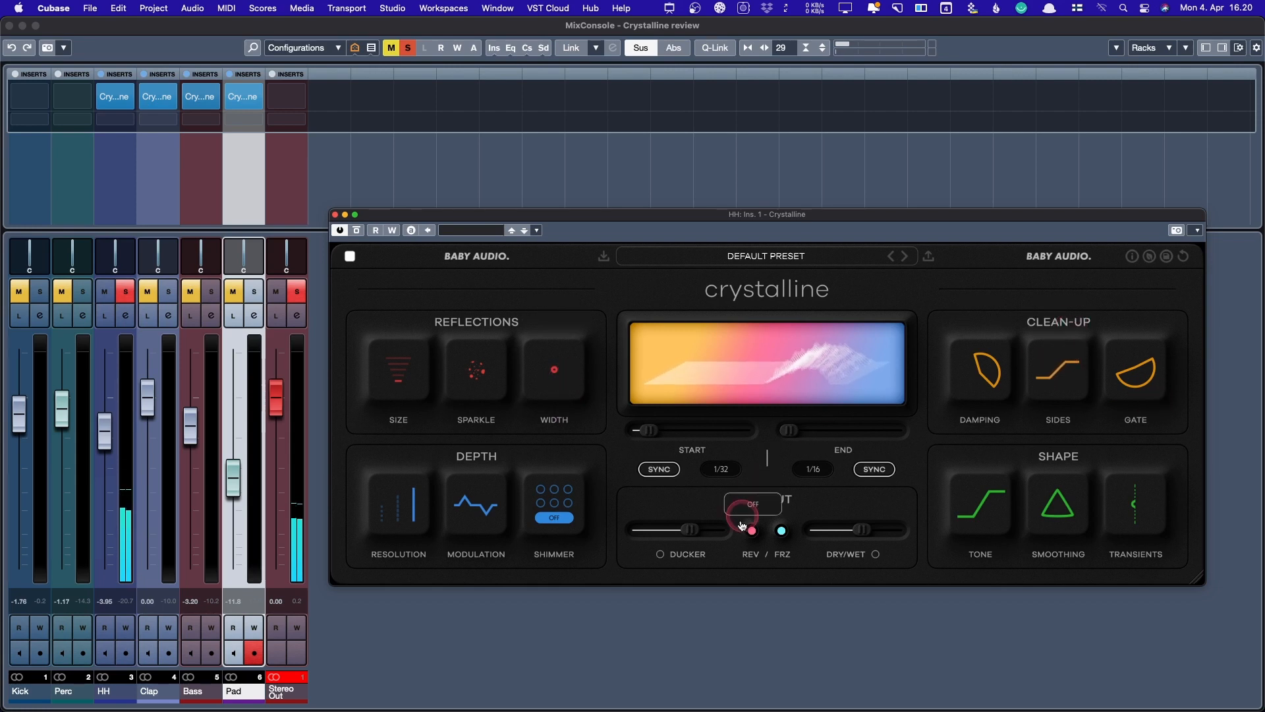
{"action": "left_click_drag", "start_coordinate": [862, 531], "coordinate": [843, 531]}
{"action": "left_click_drag", "start_coordinate": [1043, 509], "coordinate": [1045, 510]}
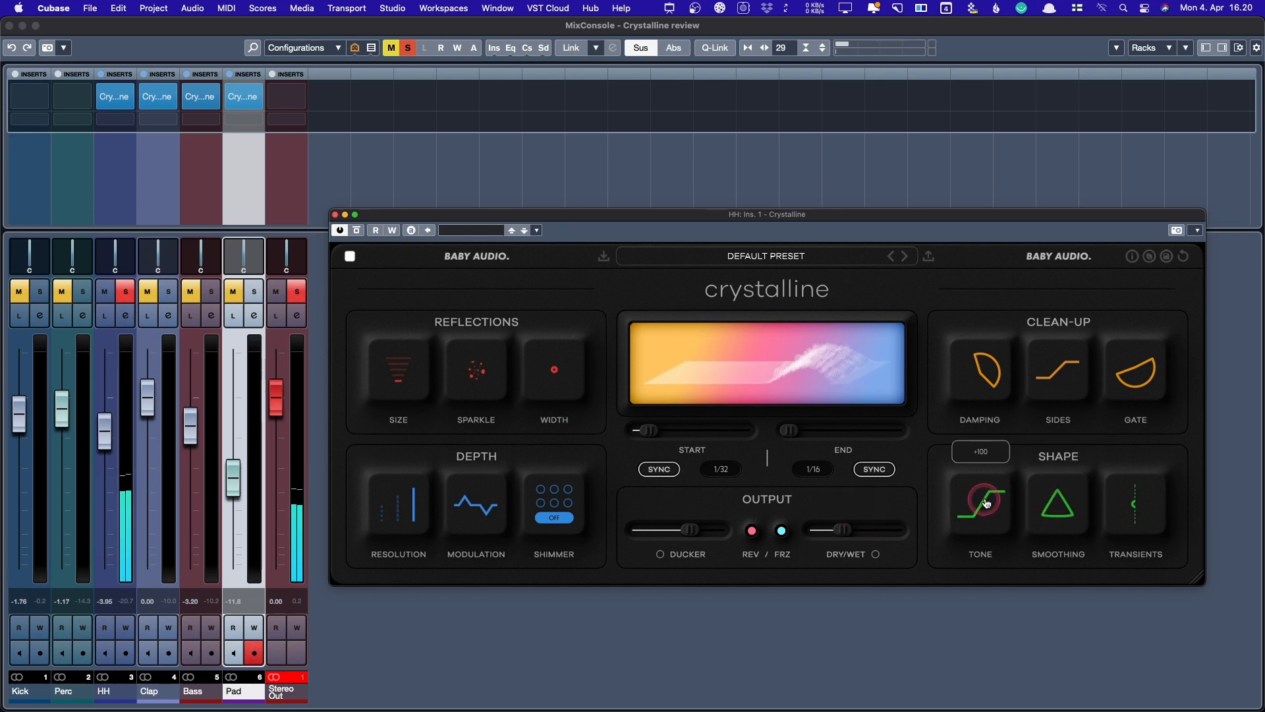
{"action": "left_click_drag", "start_coordinate": [1051, 491], "coordinate": [1067, 348]}
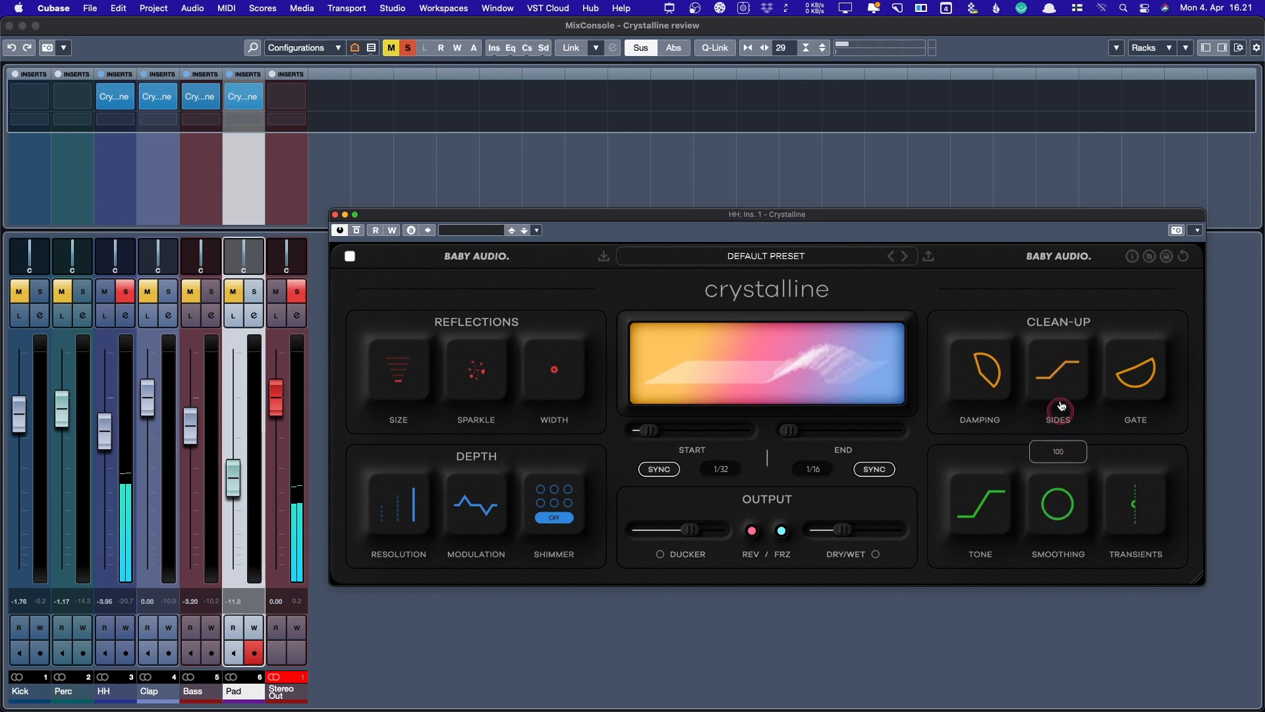
{"action": "left_click_drag", "start_coordinate": [1054, 495], "coordinate": [1070, 658]}
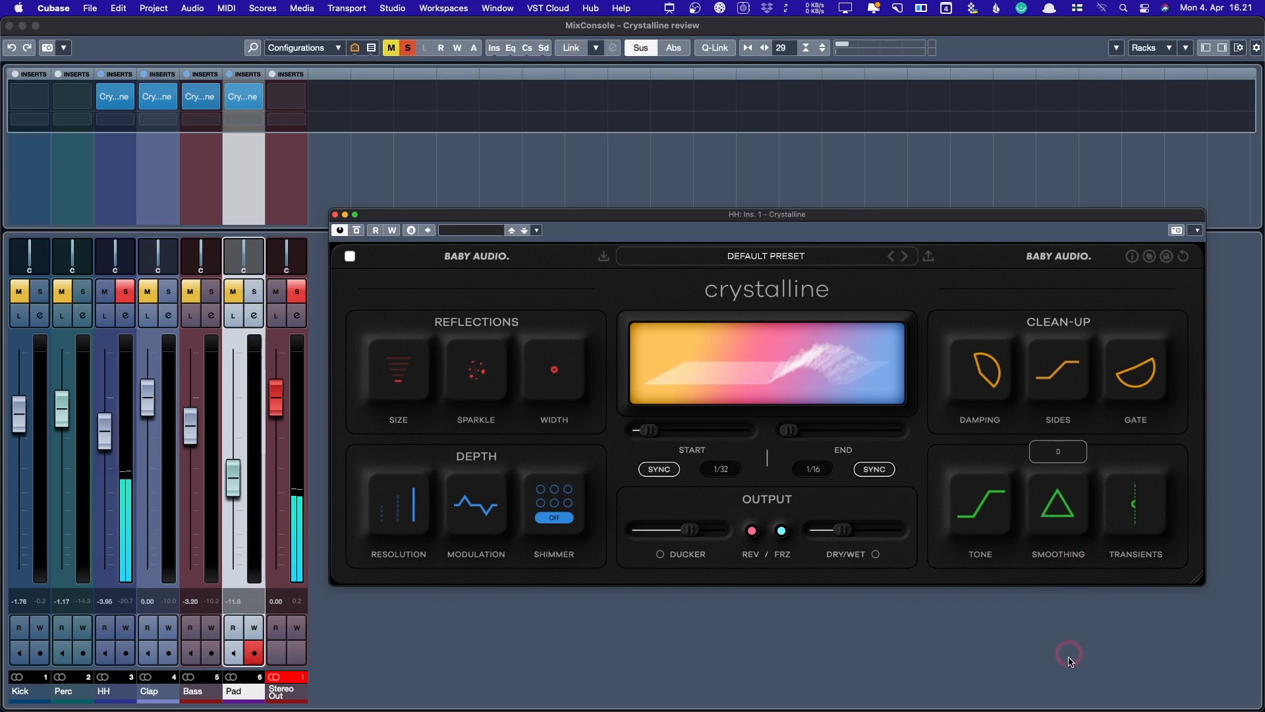
{"action": "left_click_drag", "start_coordinate": [1003, 534], "coordinate": [993, 579]}
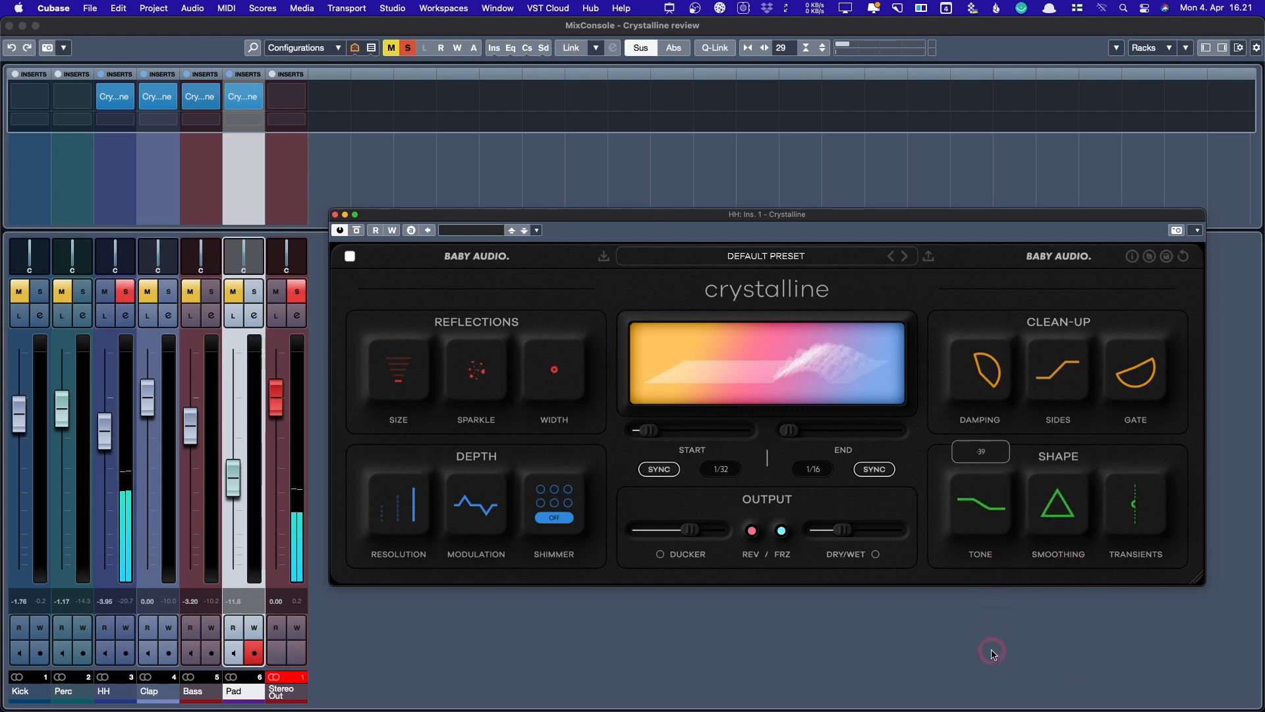
{"action": "left_click_drag", "start_coordinate": [993, 652], "coordinate": [1081, 503]}
{"action": "left_click", "coordinate": [1133, 514]}
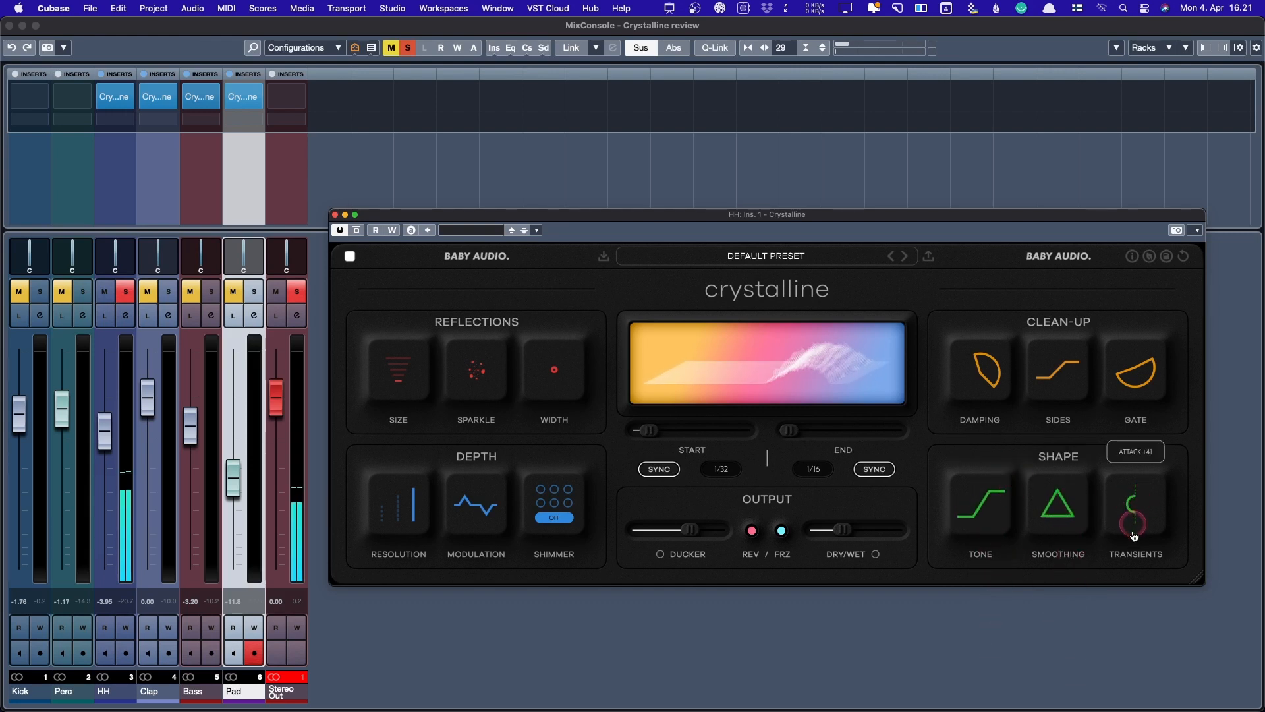
- Push transient attack to +100, switch End to milliseconds, try several End lengths and raise Dry/Wet
{"action": "left_click_drag", "start_coordinate": [1134, 535], "coordinate": [1133, 640]}
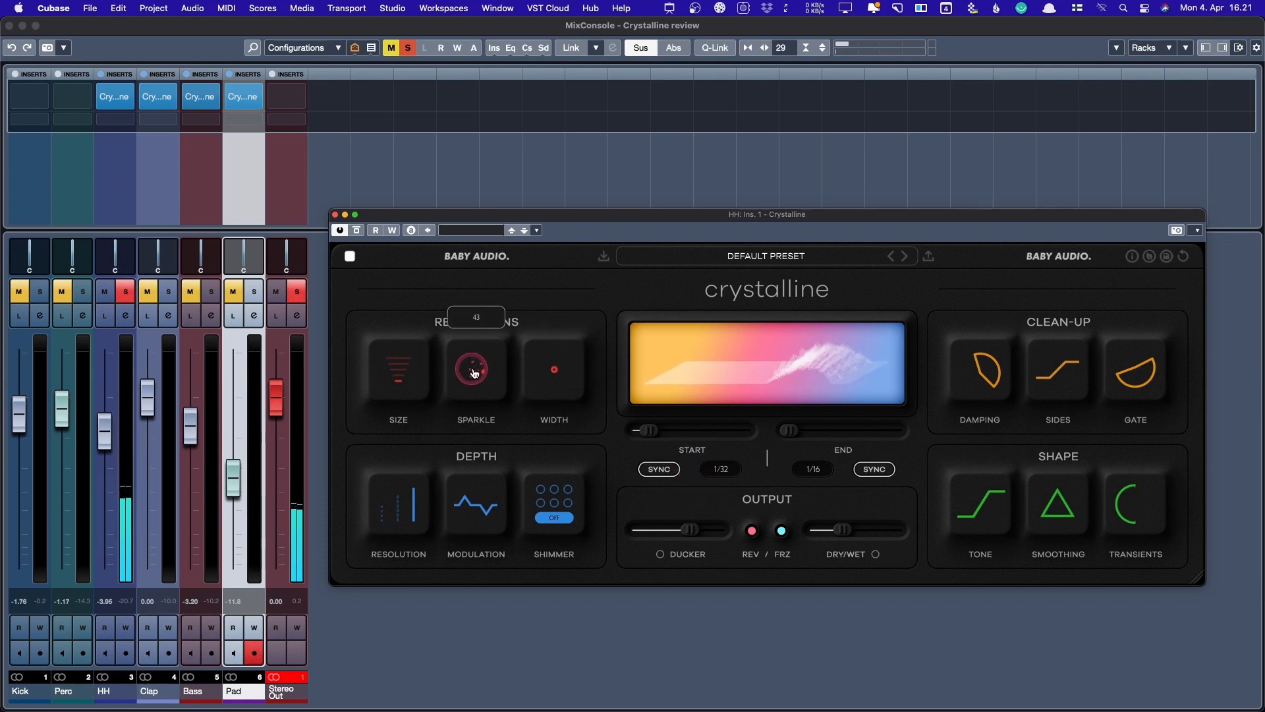
{"action": "left_click", "coordinate": [877, 469]}
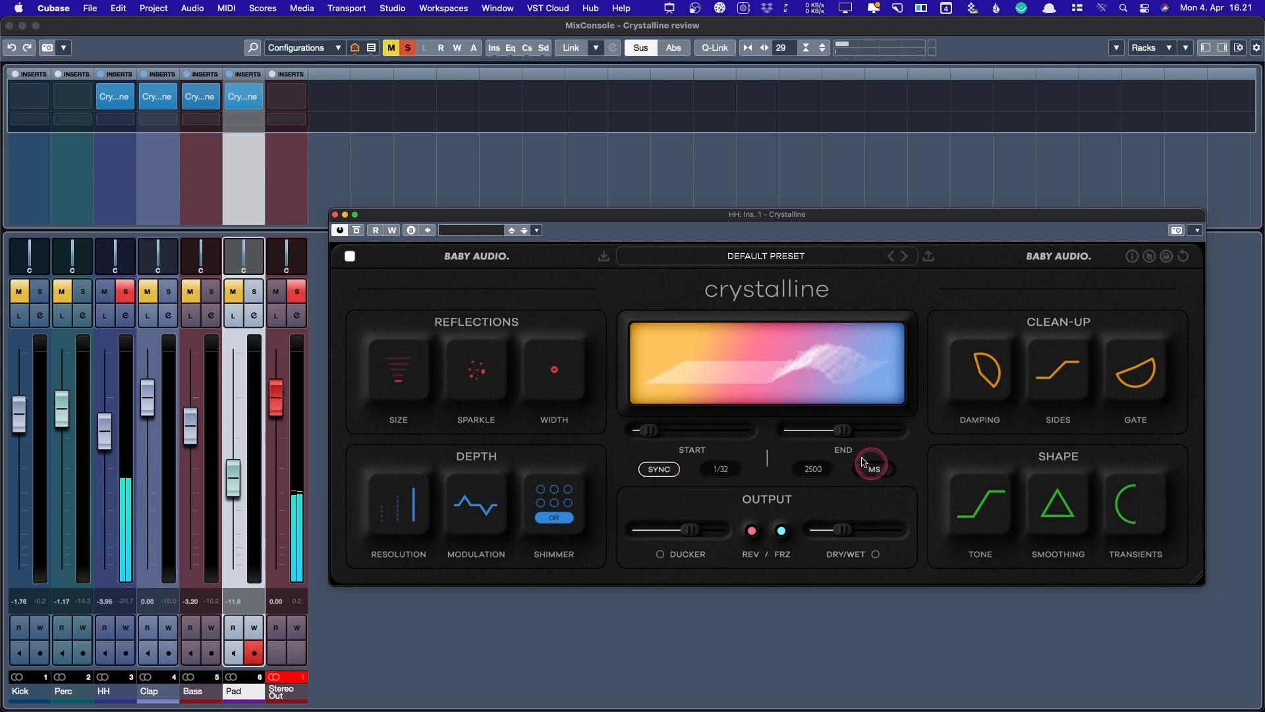
{"action": "left_click_drag", "start_coordinate": [842, 434], "coordinate": [837, 433]}
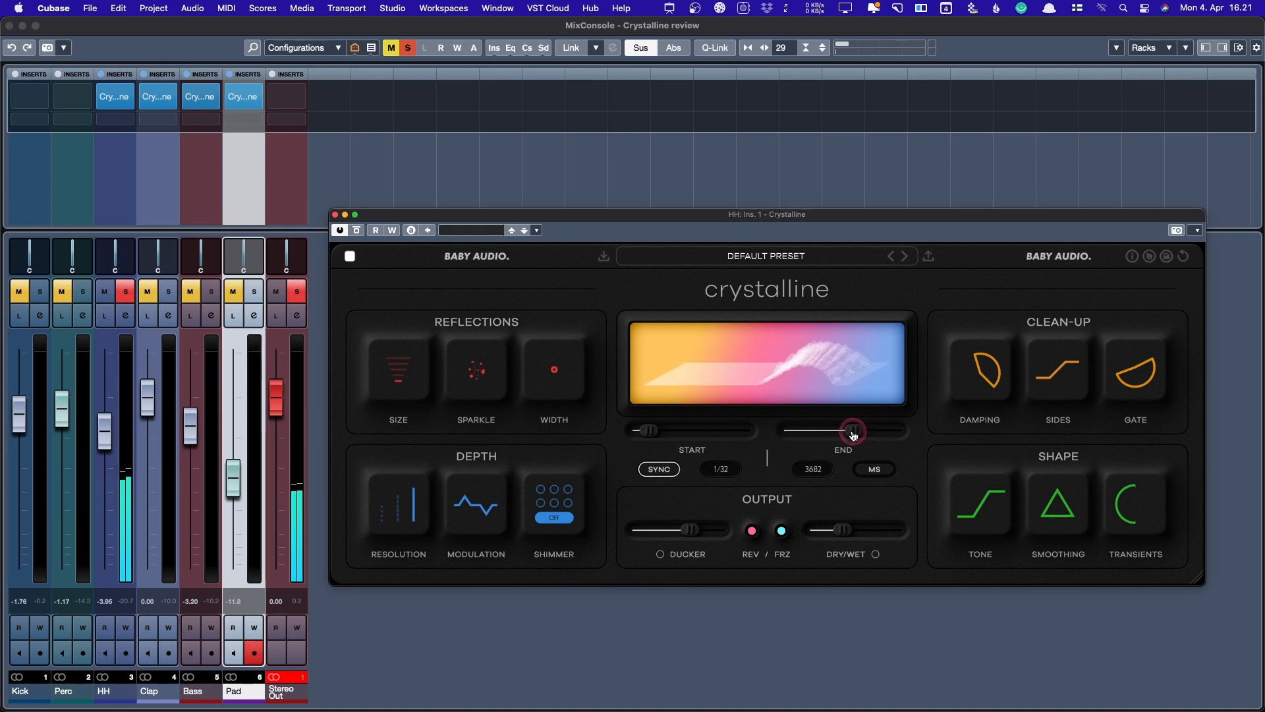
{"action": "left_click_drag", "start_coordinate": [842, 435], "coordinate": [838, 435]}
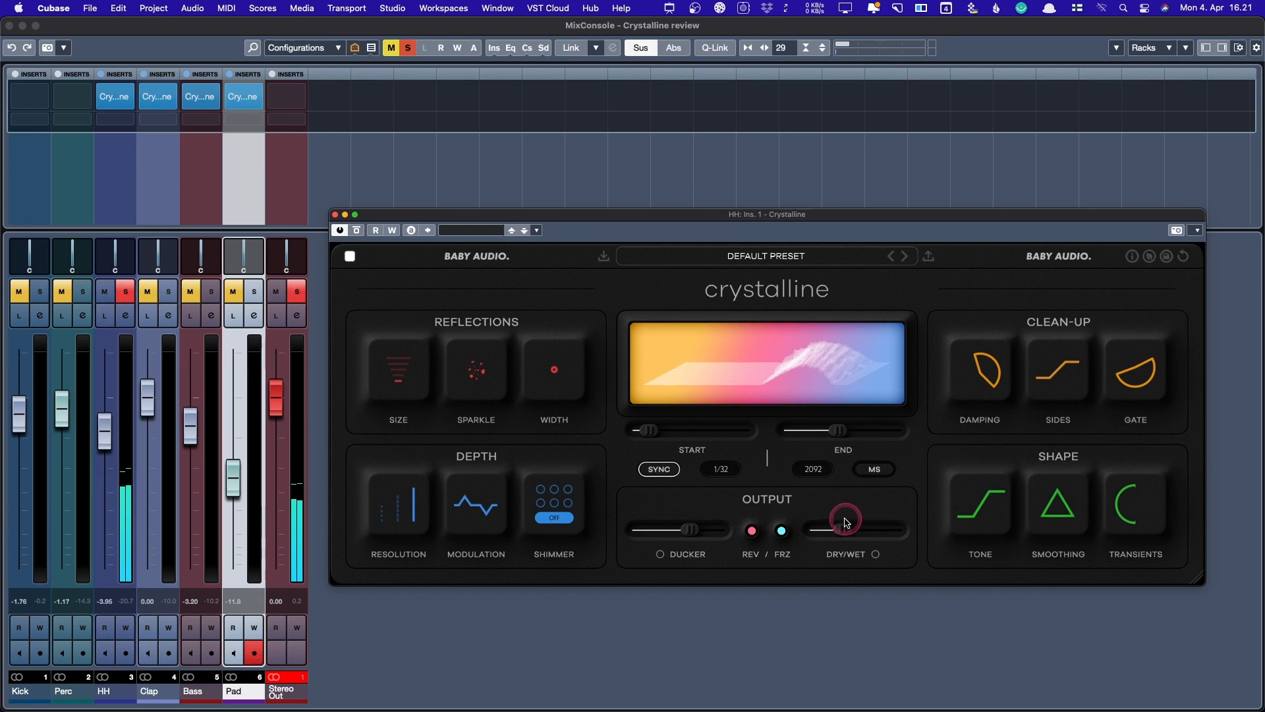
{"action": "left_click_drag", "start_coordinate": [843, 529], "coordinate": [856, 529]}
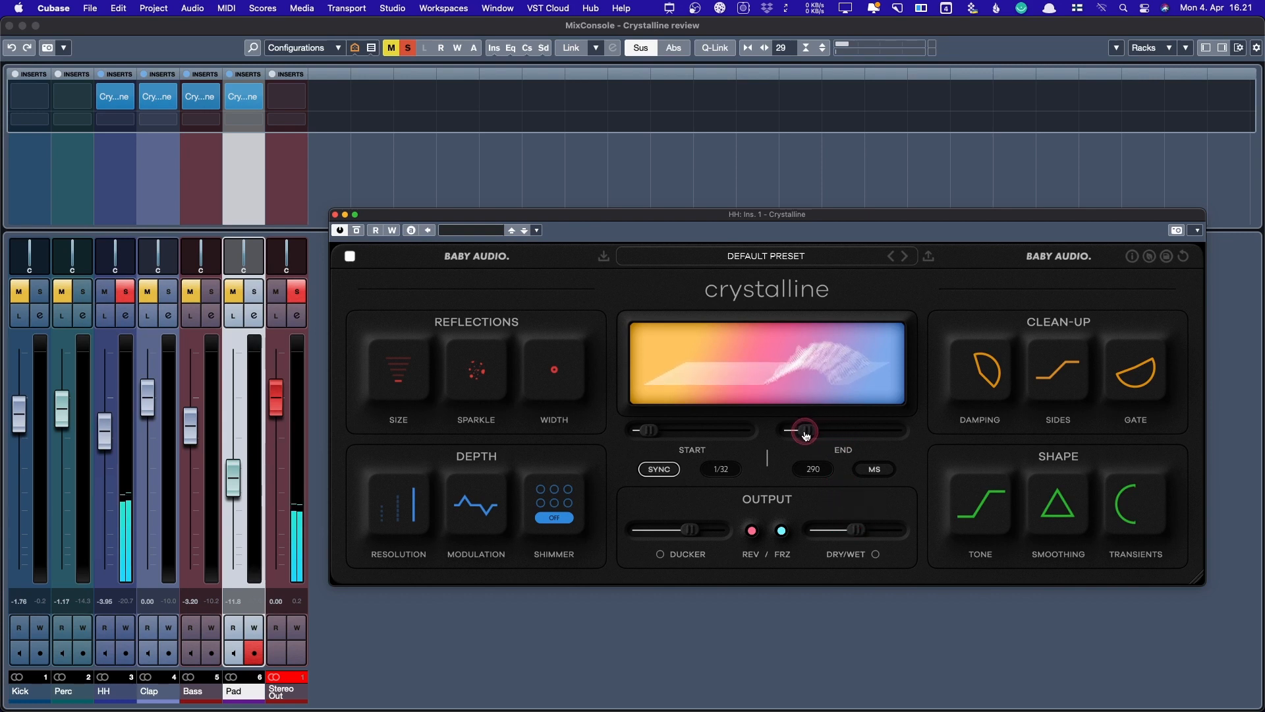
{"action": "mouse_move", "coordinate": [812, 434]}
{"action": "left_mouse_down"}
{"action": "mouse_move", "coordinate": [854, 435]}
{"action": "mouse_move", "coordinate": [821, 433]}
{"action": "left_mouse_up"}
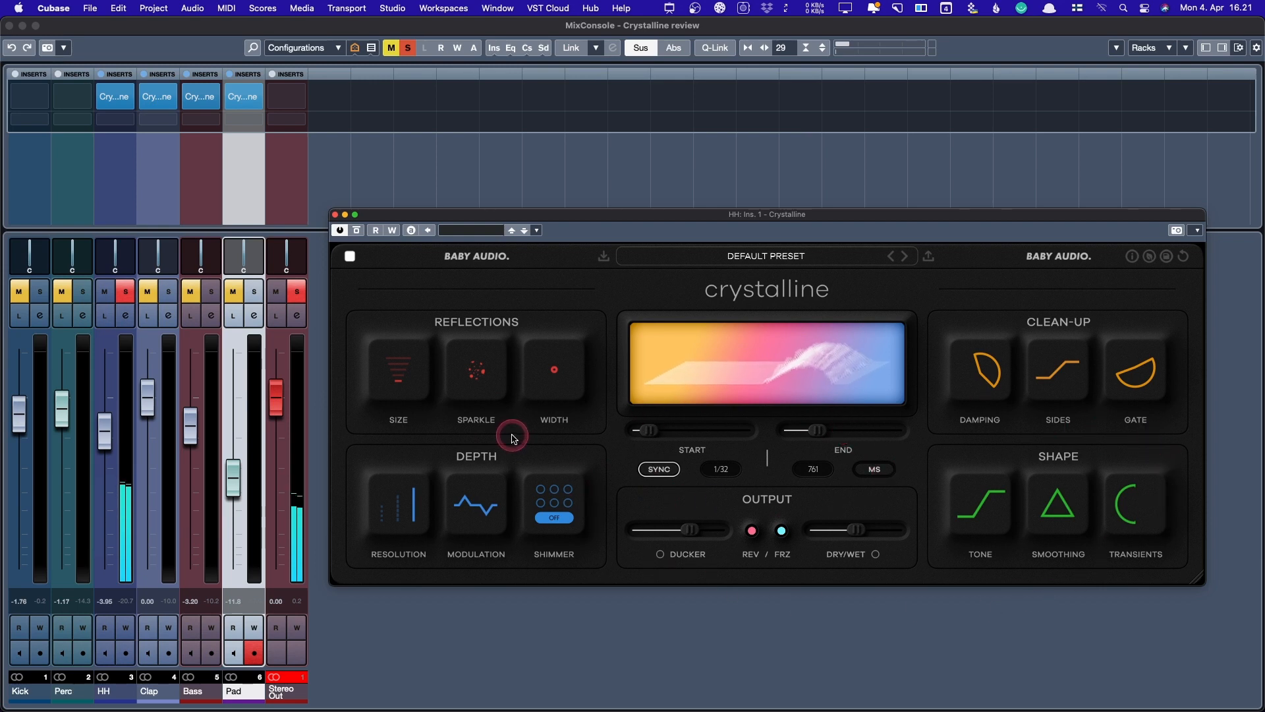
{"action": "mouse_move", "coordinate": [465, 526]}
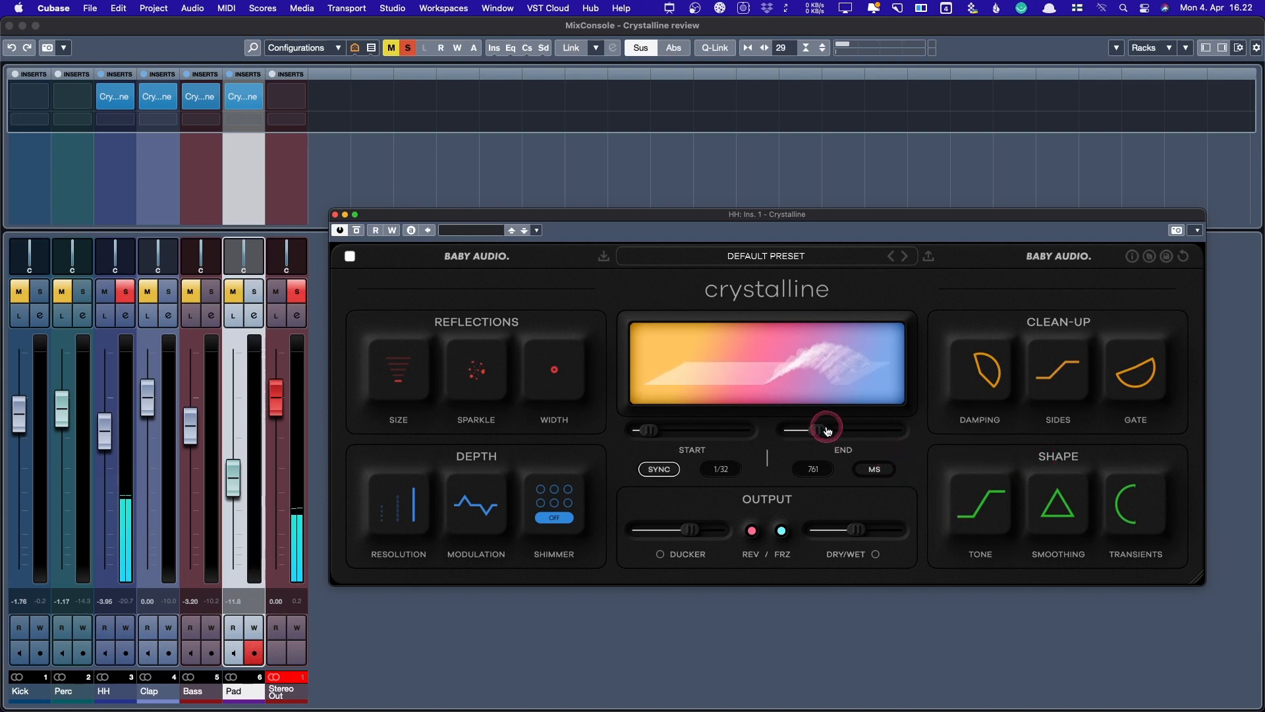
- Set the reverb End to 125 ms and widen the stereo Width to about +1
{"action": "left_click_drag", "start_coordinate": [824, 428], "coordinate": [848, 437]}
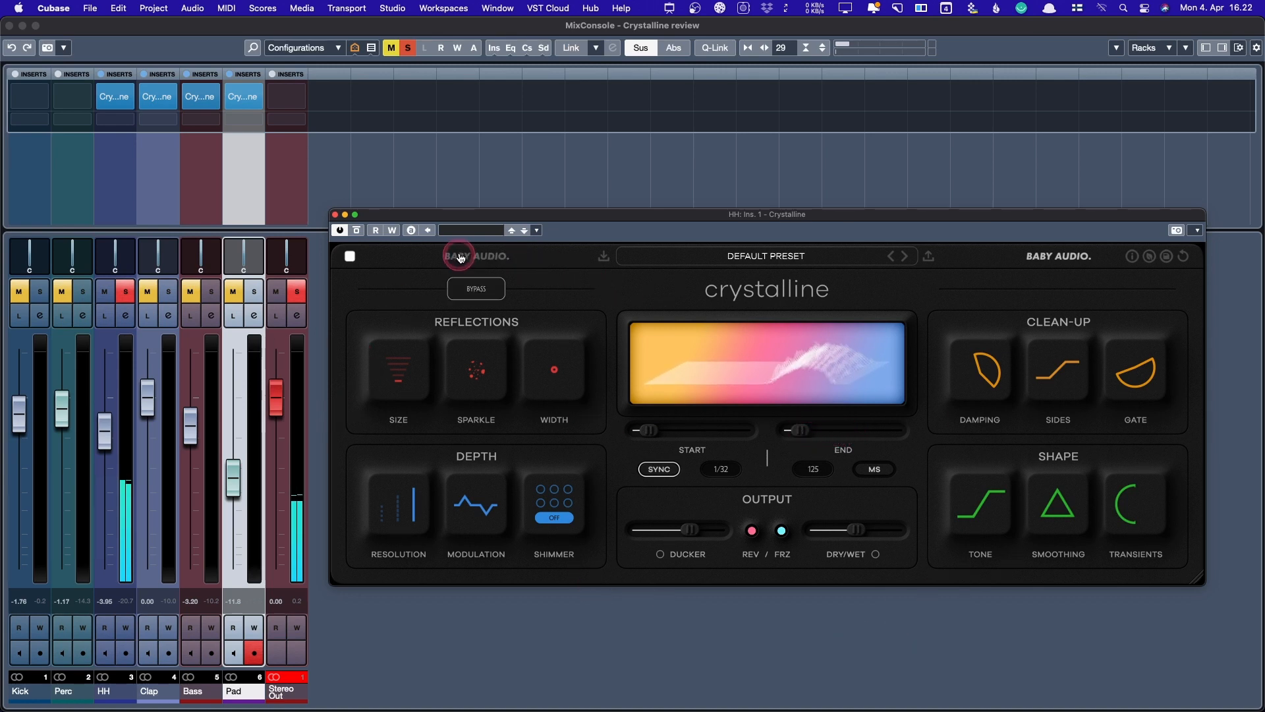
{"action": "left_click", "coordinate": [1242, 531]}
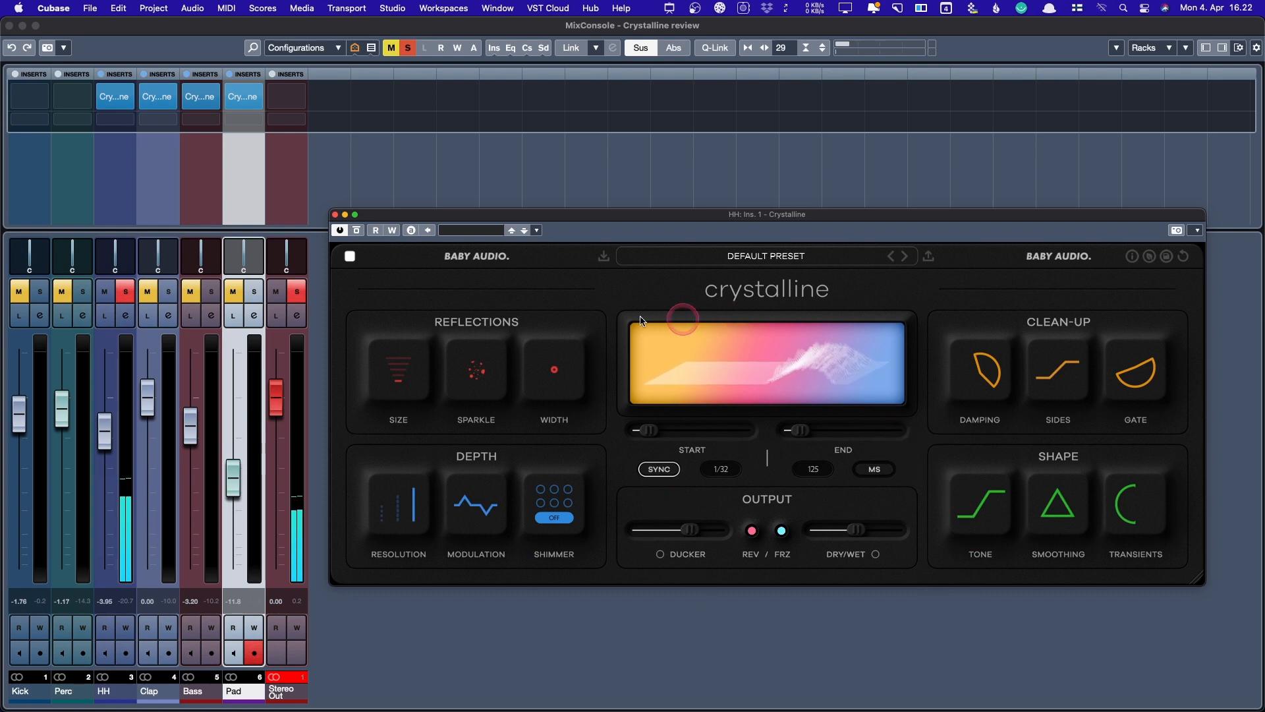
{"action": "mouse_move", "coordinate": [479, 380]}
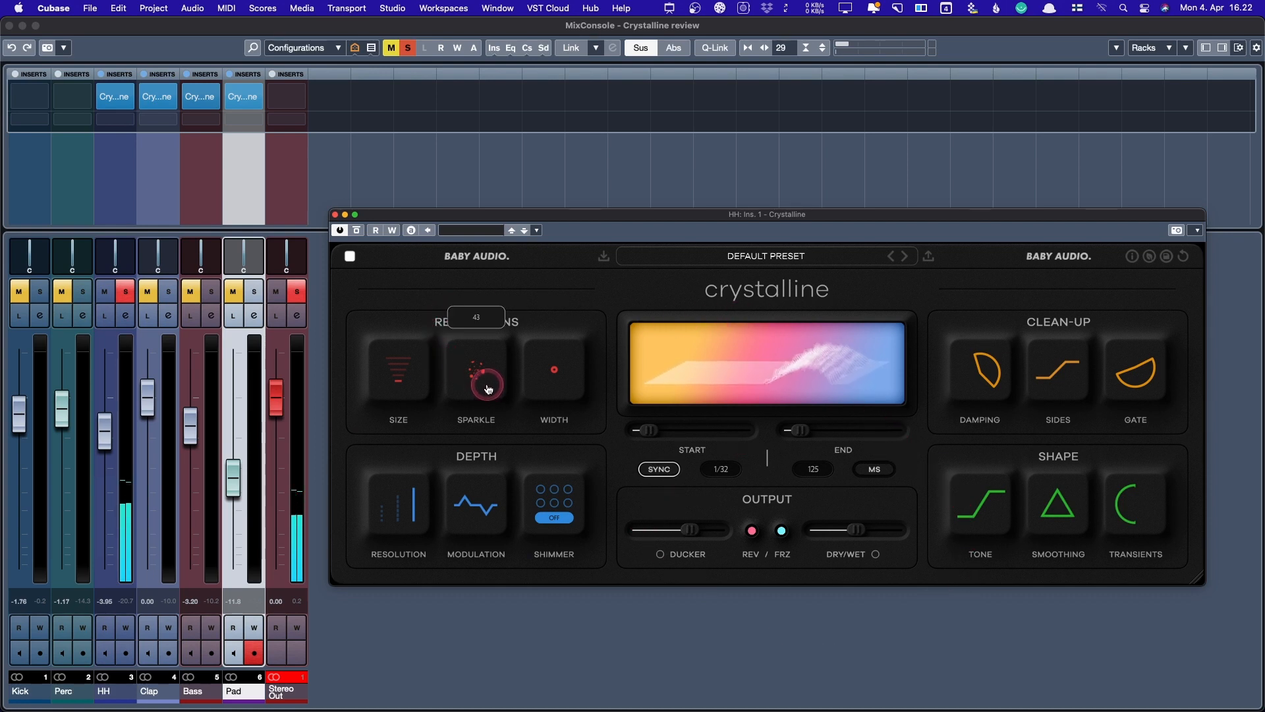
{"action": "left_click_drag", "start_coordinate": [566, 364], "coordinate": [566, 333]}
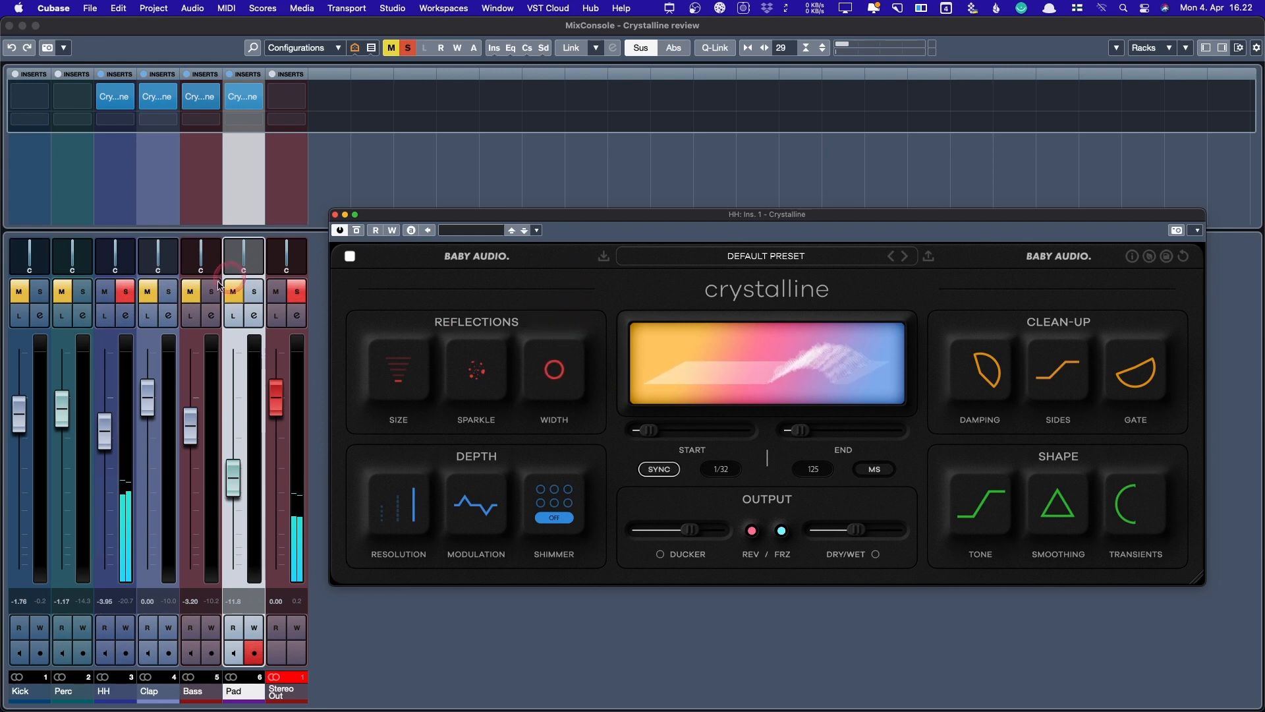
- Unsolo HH, set the reverb Start to zero and extend End to 4601 ms
{"action": "left_click", "coordinate": [126, 291]}
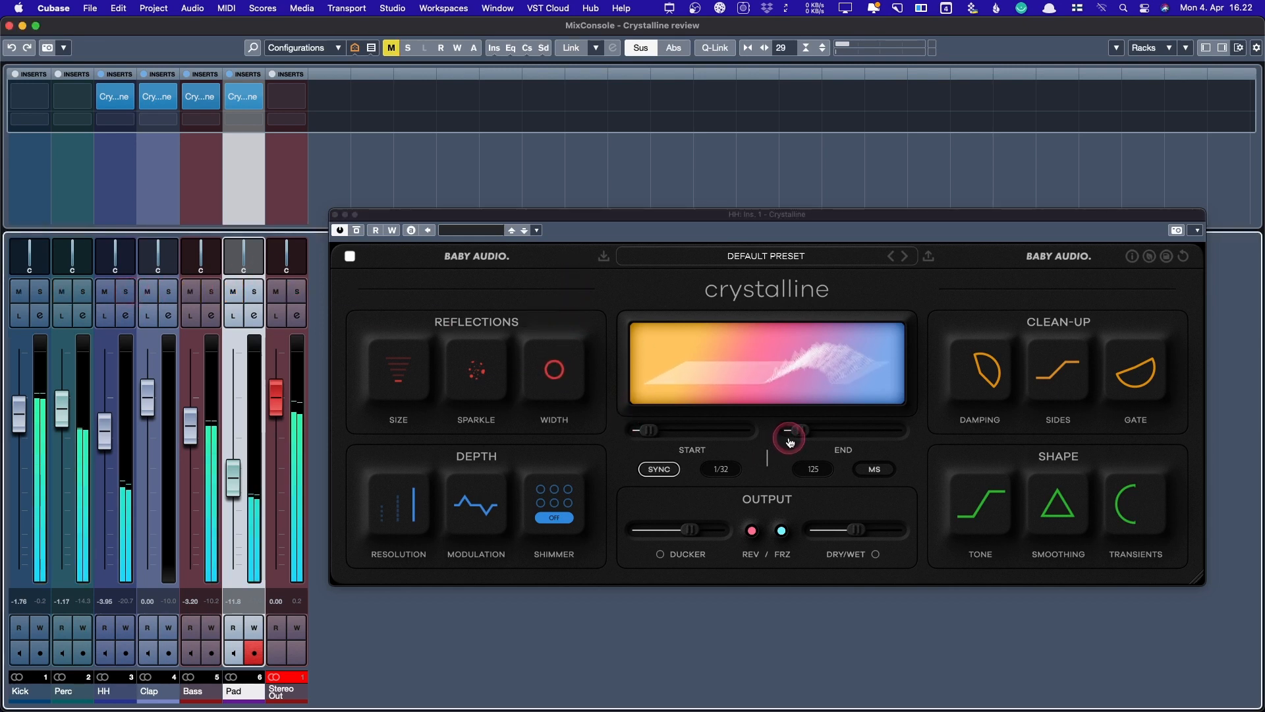
{"action": "mouse_move", "coordinate": [895, 524]}
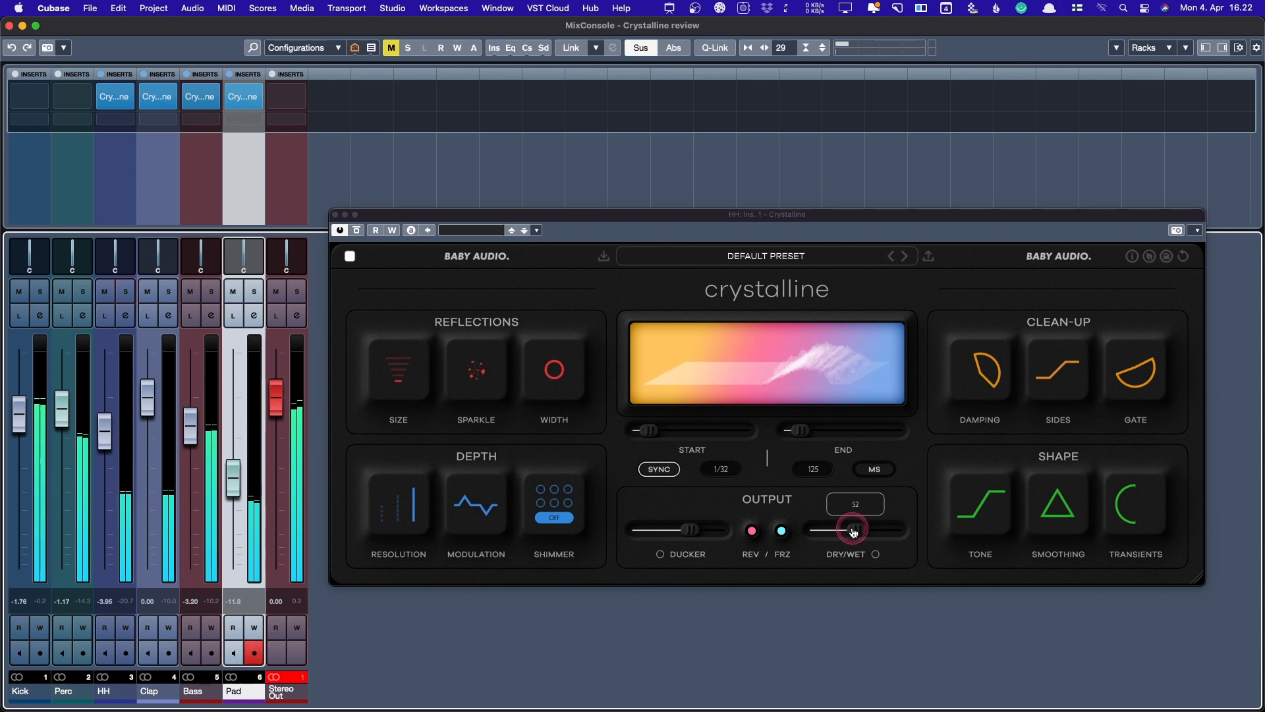
{"action": "left_click_drag", "start_coordinate": [805, 433], "coordinate": [802, 433]}
{"action": "left_click_drag", "start_coordinate": [659, 431], "coordinate": [637, 431]}
{"action": "left_click_drag", "start_coordinate": [799, 430], "coordinate": [860, 432]}
- Re-solo HH, boost Transients sustain, adjust the Sides filter and settle Smoothing at 43
{"action": "mouse_move", "coordinate": [857, 529]}
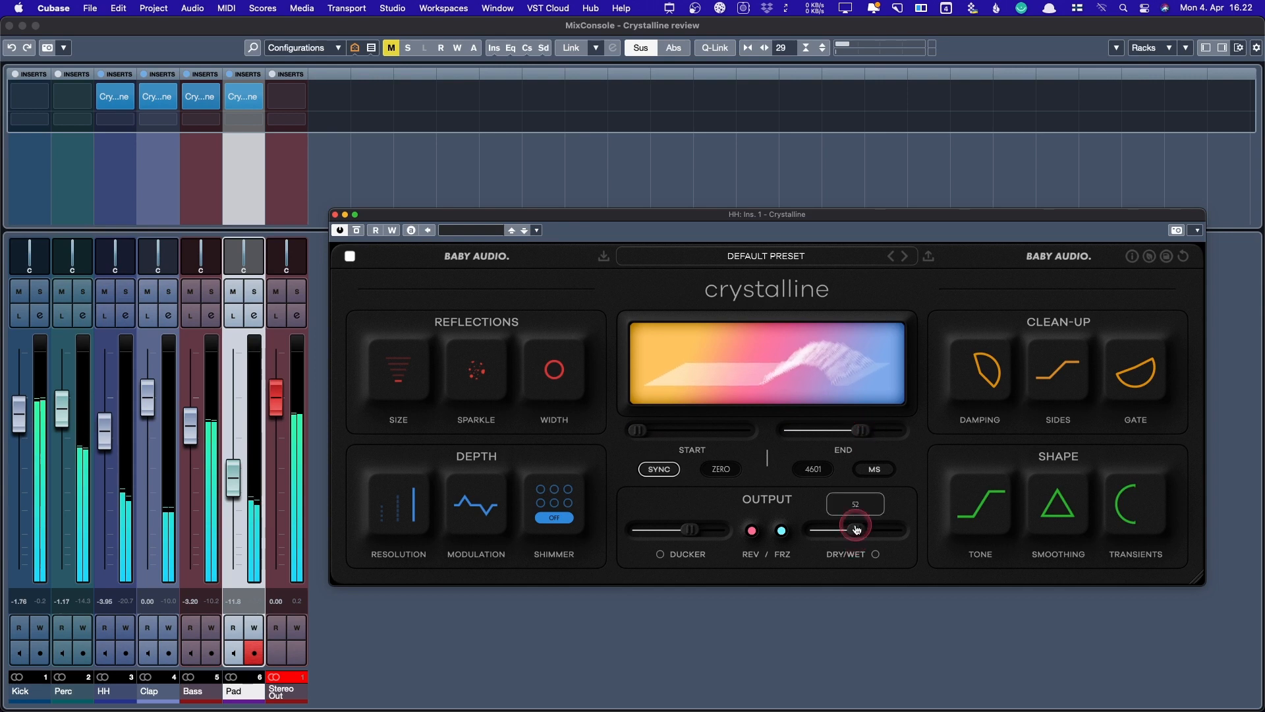
{"action": "mouse_move", "coordinate": [1053, 507]}
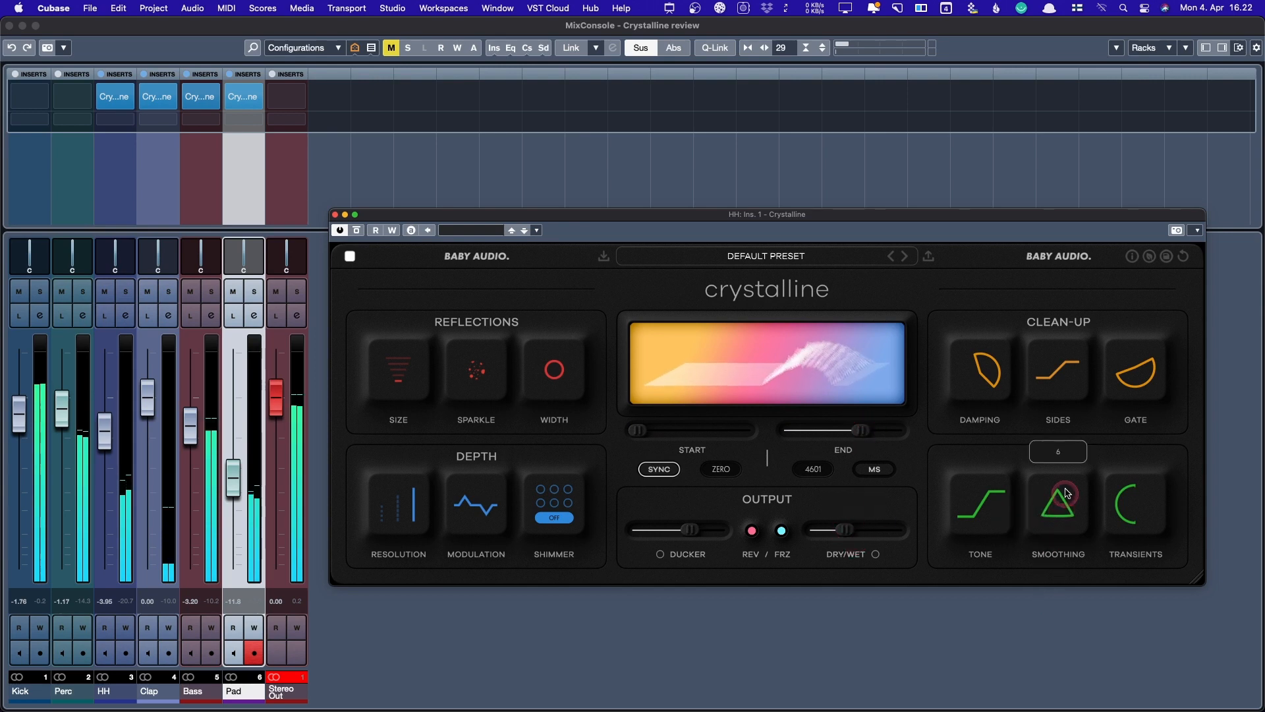
{"action": "left_click_drag", "start_coordinate": [1067, 493], "coordinate": [995, 405]}
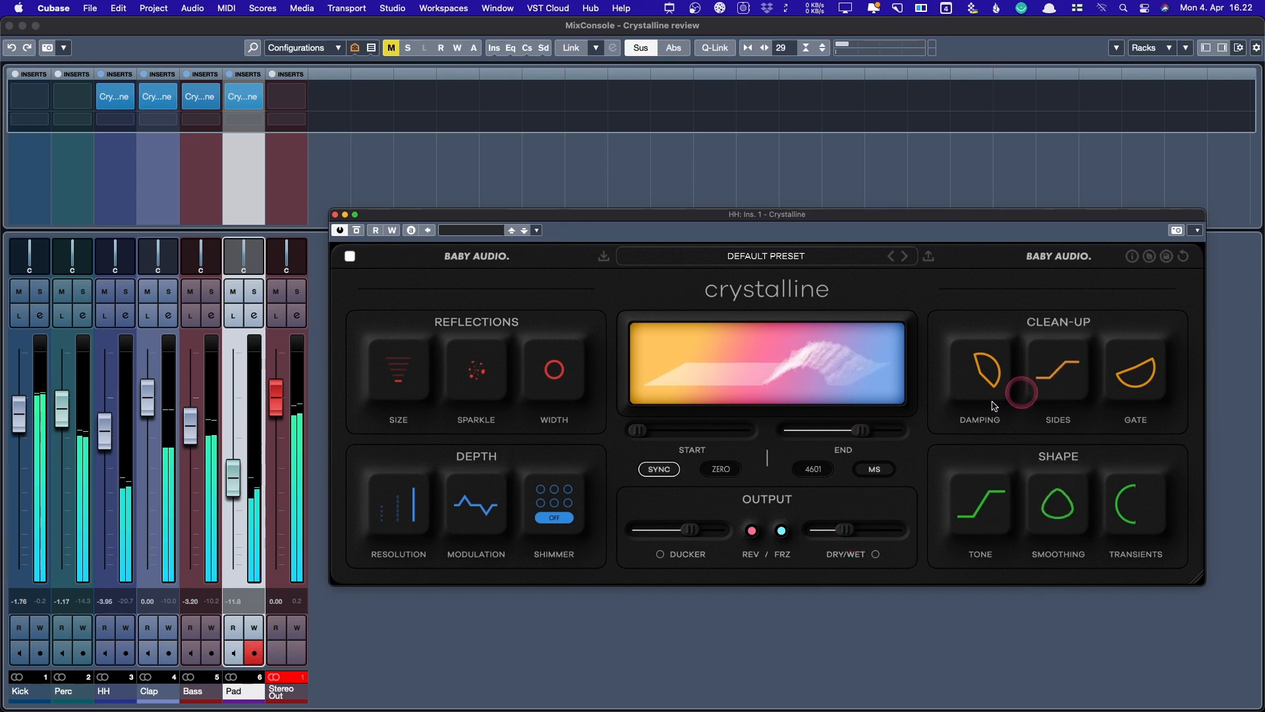
{"action": "left_click", "coordinate": [125, 291]}
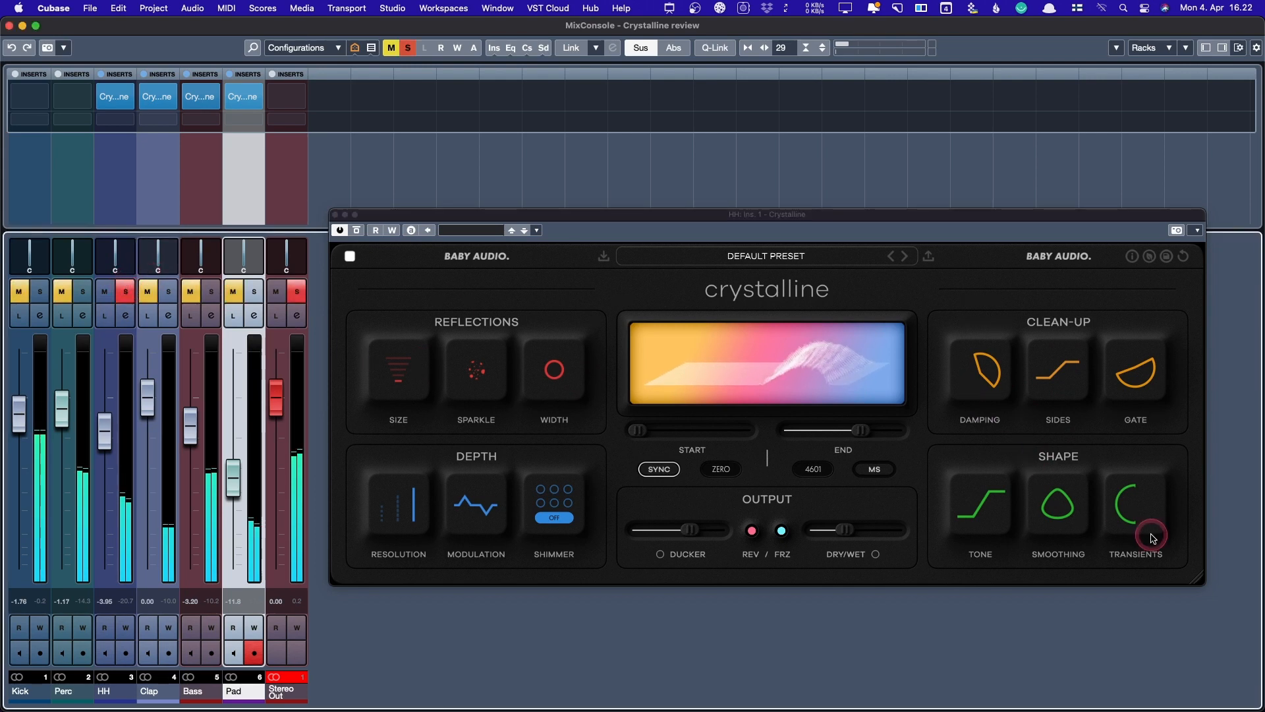
{"action": "left_click_drag", "start_coordinate": [1120, 493], "coordinate": [1123, 405]}
{"action": "left_click", "coordinate": [1063, 379]}
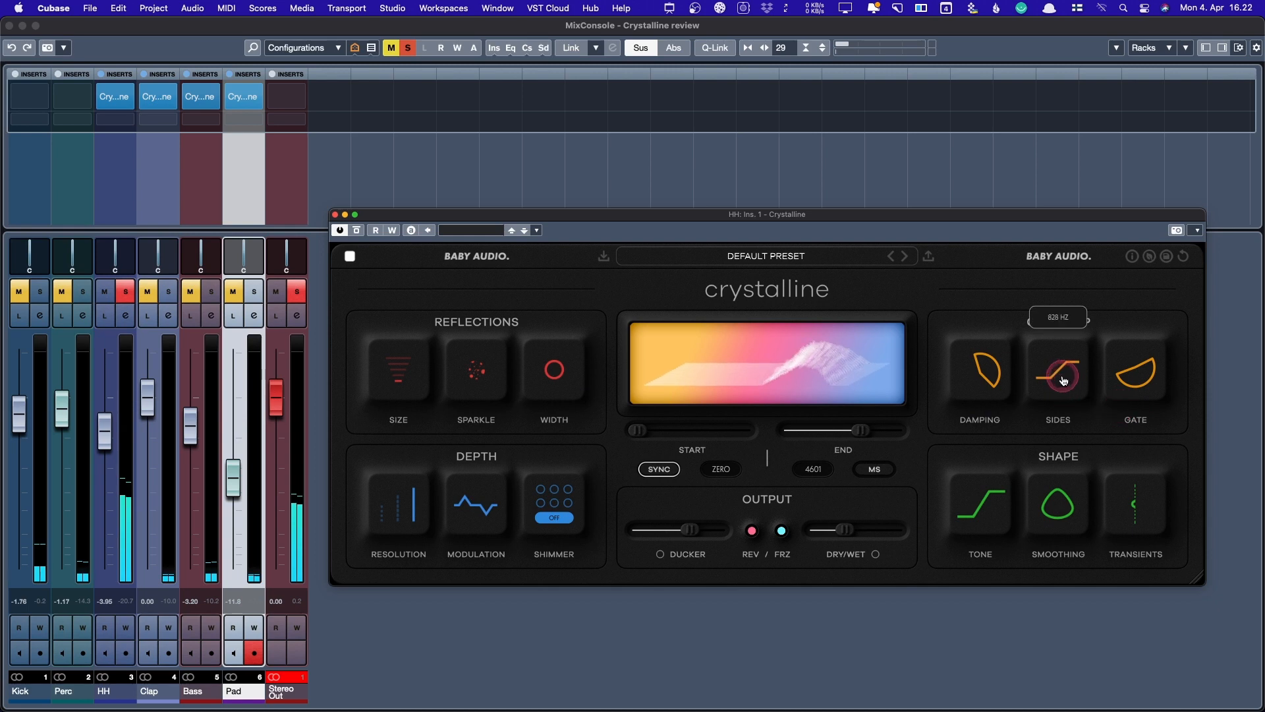
{"action": "mouse_move", "coordinate": [981, 364]}
{"action": "left_click_drag", "start_coordinate": [1050, 500], "coordinate": [1059, 697]}
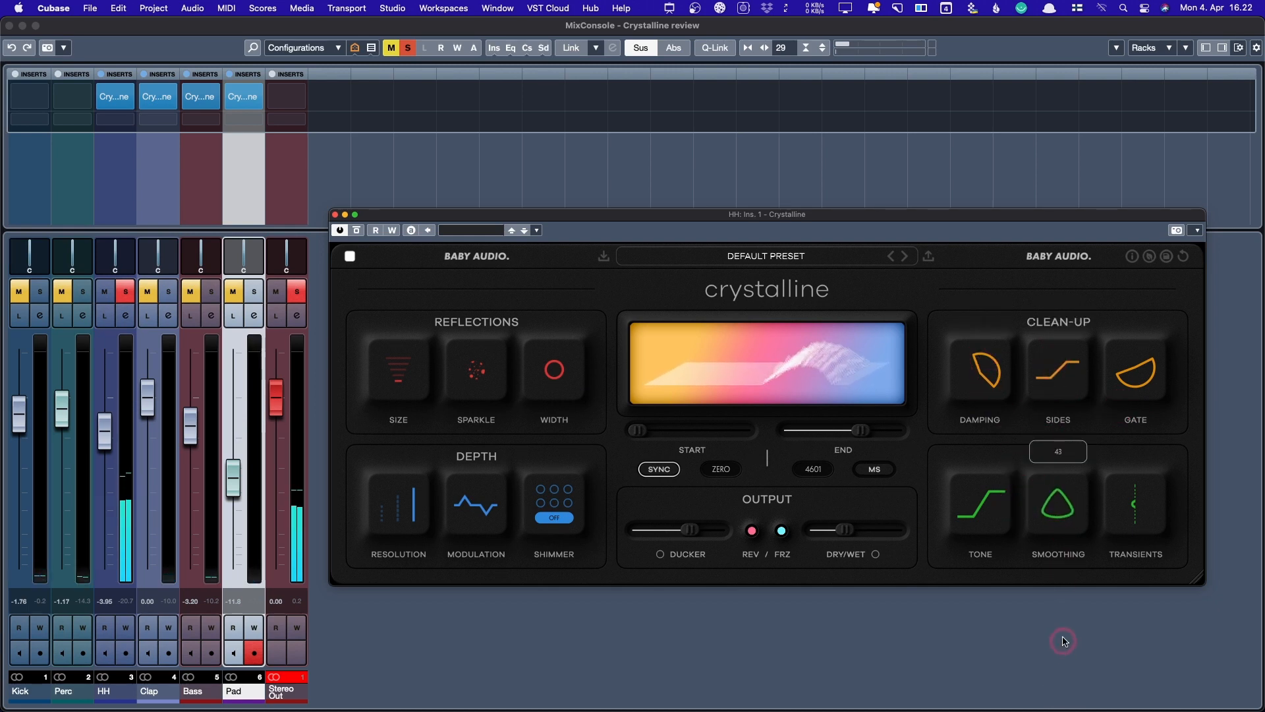
{"action": "left_click_drag", "start_coordinate": [1064, 641], "coordinate": [1054, 626]}
- Lower the Dry/Wet mix to about 26 and reduce the Ducker amount
{"action": "mouse_move", "coordinate": [395, 370]}
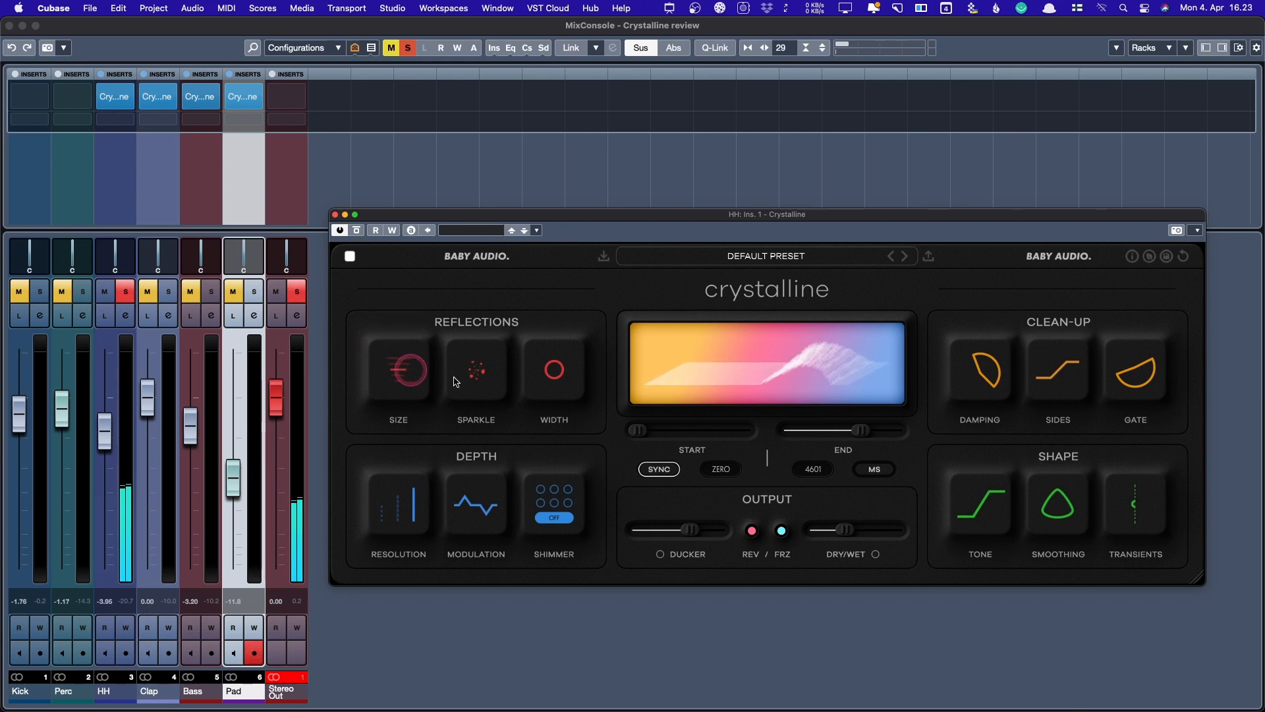
{"action": "mouse_move", "coordinate": [820, 529]}
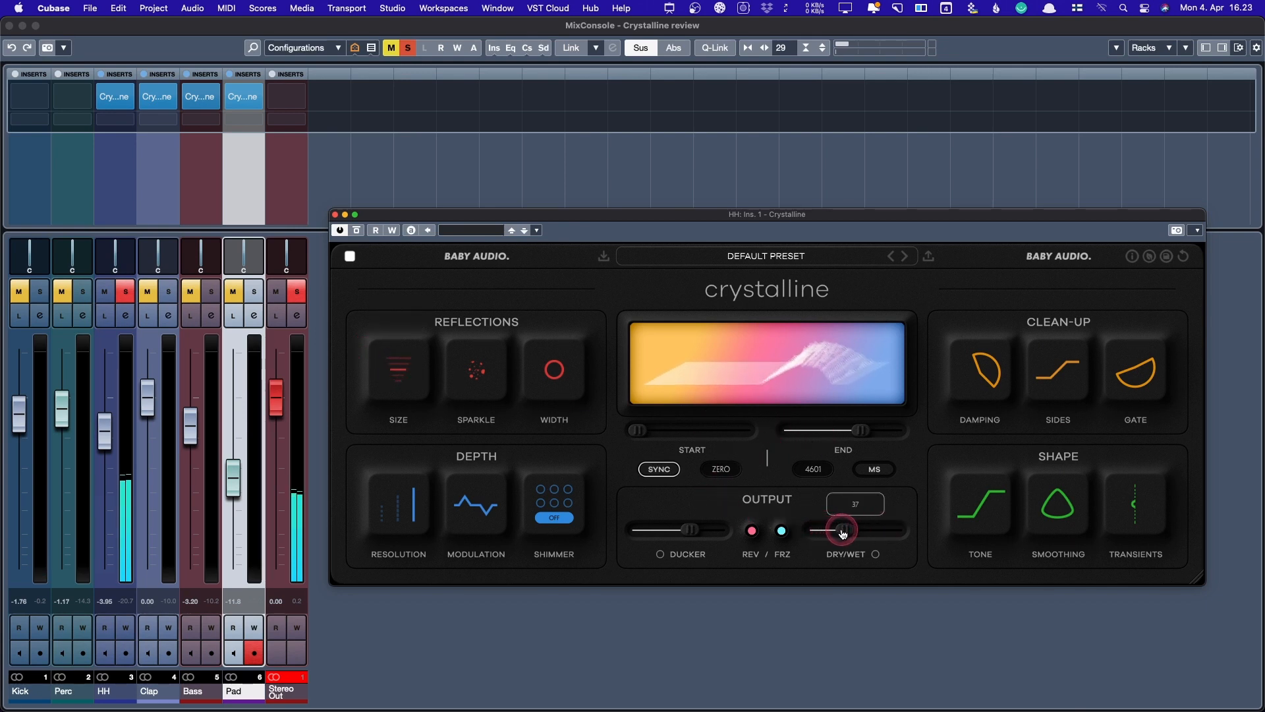
{"action": "left_click_drag", "start_coordinate": [842, 533], "coordinate": [836, 532]}
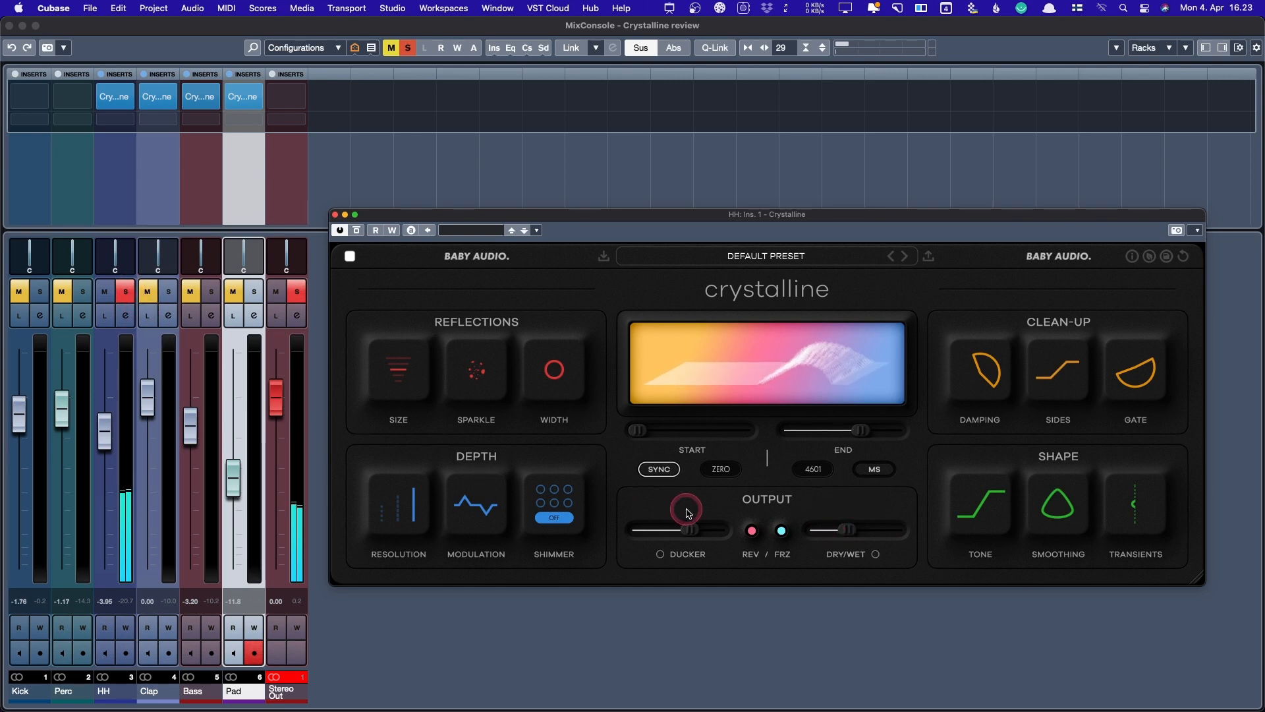
{"action": "mouse_move", "coordinate": [688, 529]}
{"action": "mouse_move", "coordinate": [667, 532]}
{"action": "left_mouse_down"}
{"action": "mouse_move", "coordinate": [640, 532]}
{"action": "mouse_move", "coordinate": [653, 533]}
{"action": "left_mouse_up"}
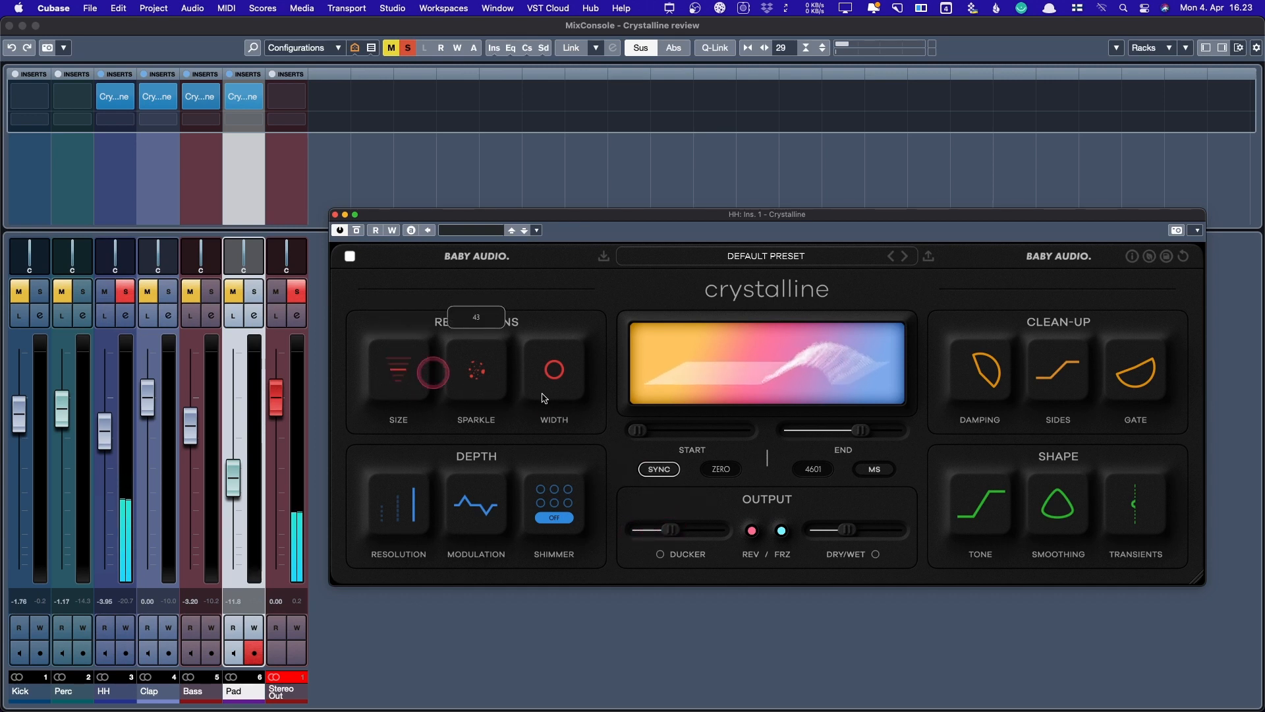
{"action": "left_click_drag", "start_coordinate": [849, 529], "coordinate": [841, 528]}
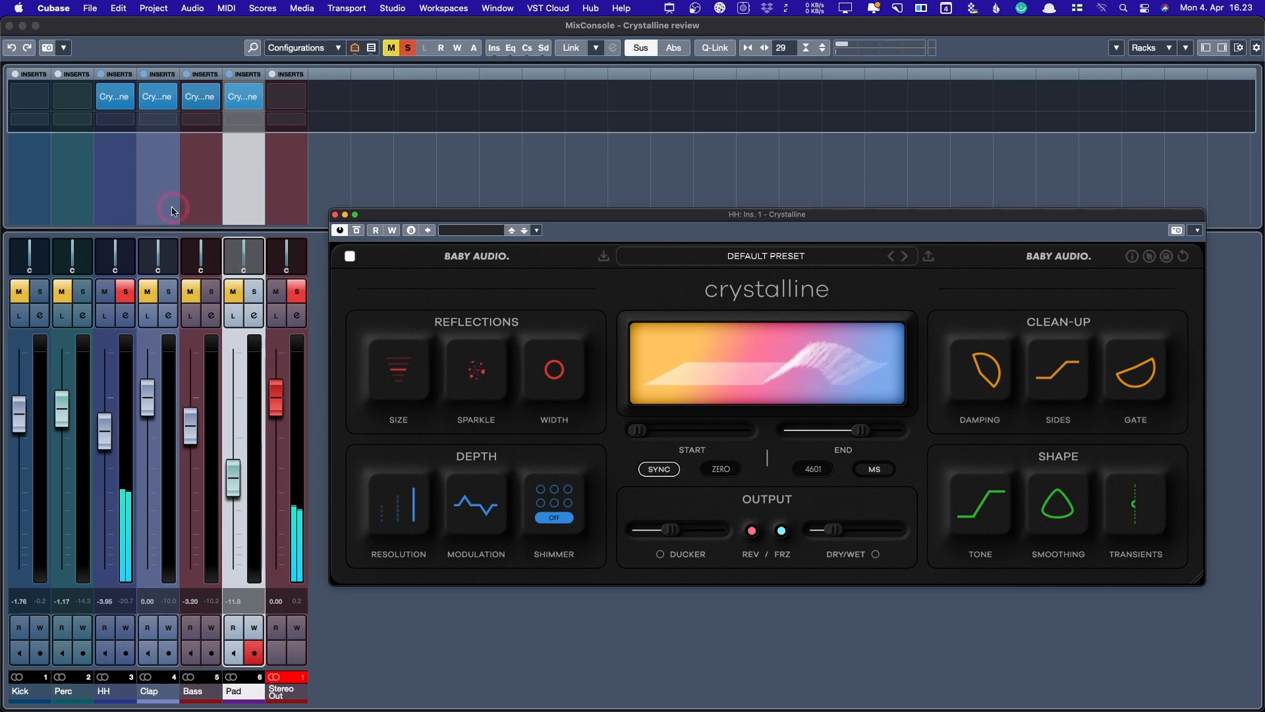
- Toggle HH solo, pull the reverb End back to 3716 ms and lower Dry/Wet to 23
{"action": "left_click", "coordinate": [124, 292]}
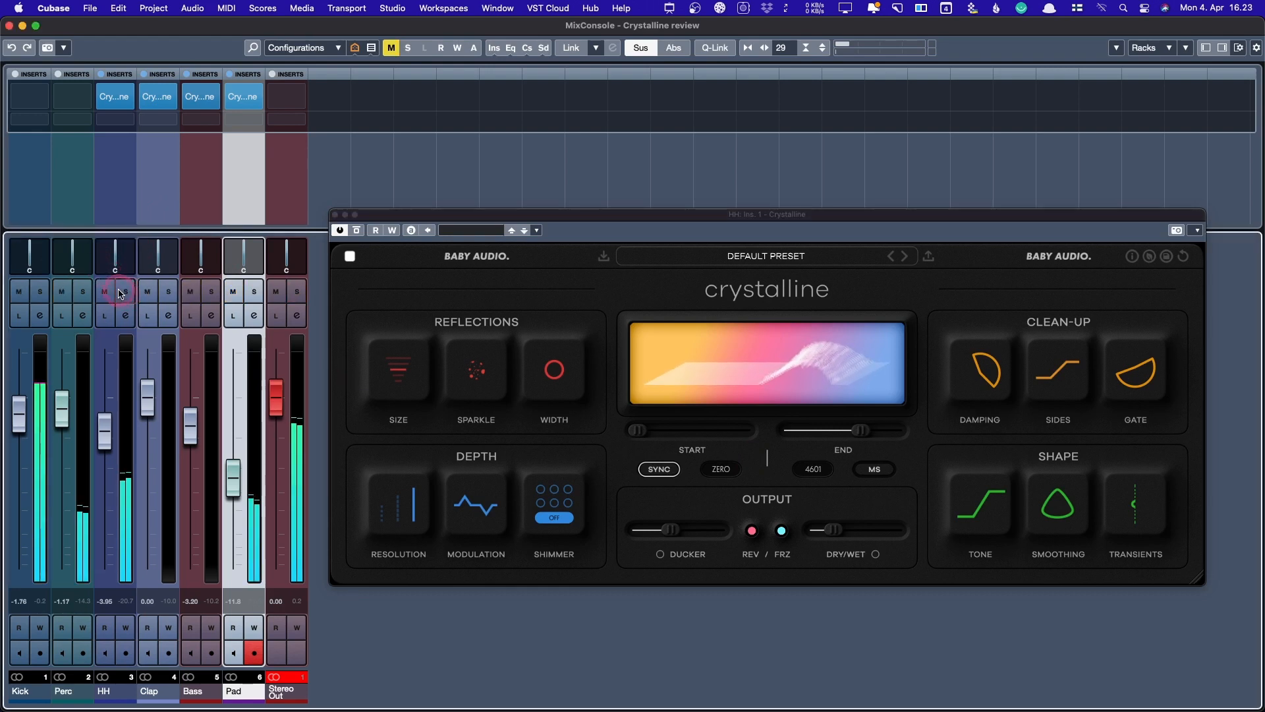
{"action": "left_click", "coordinate": [121, 294]}
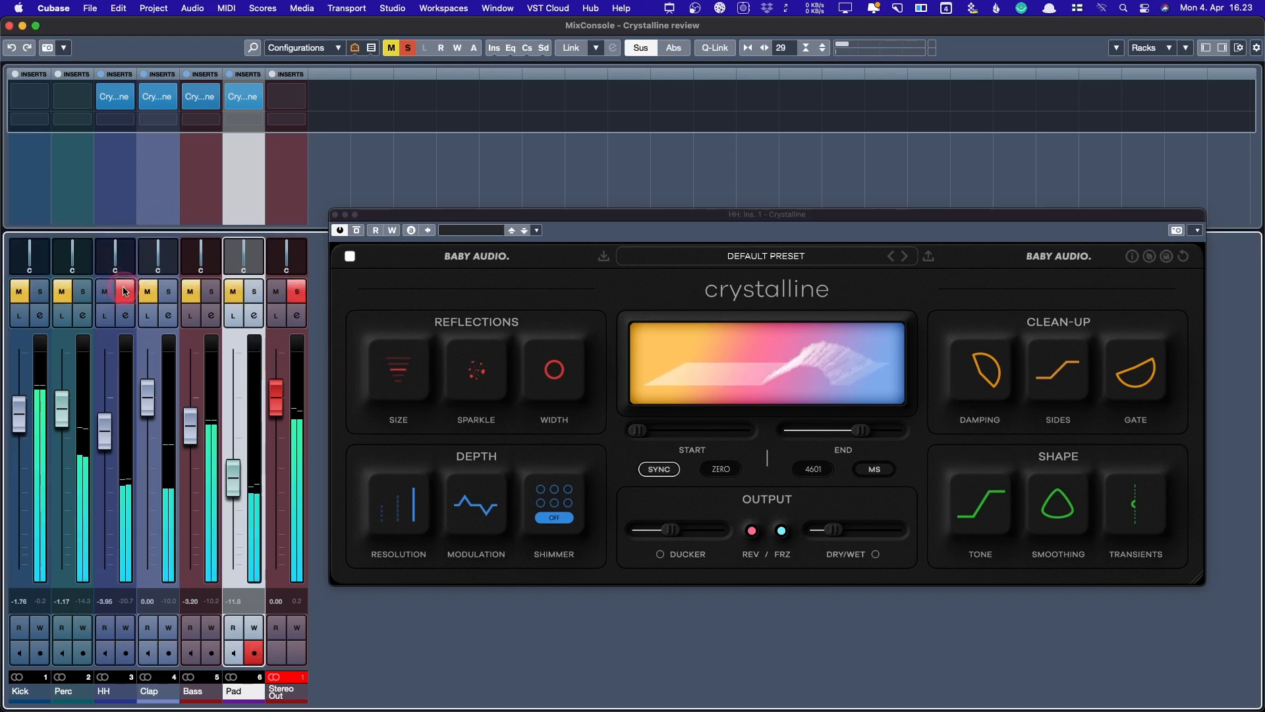
{"action": "left_click", "coordinate": [752, 531]}
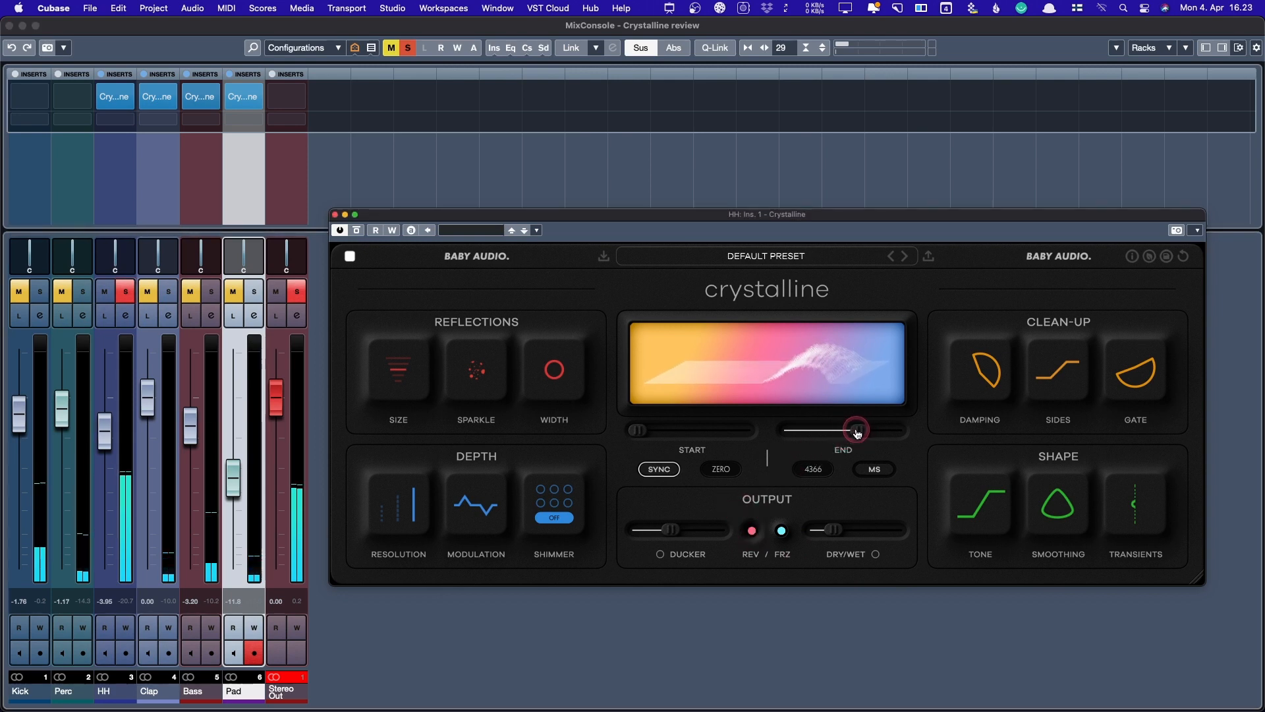
{"action": "mouse_move", "coordinate": [857, 433]}
{"action": "left_mouse_down"}
{"action": "mouse_move", "coordinate": [817, 435]}
{"action": "mouse_move", "coordinate": [852, 433]}
{"action": "left_mouse_up"}
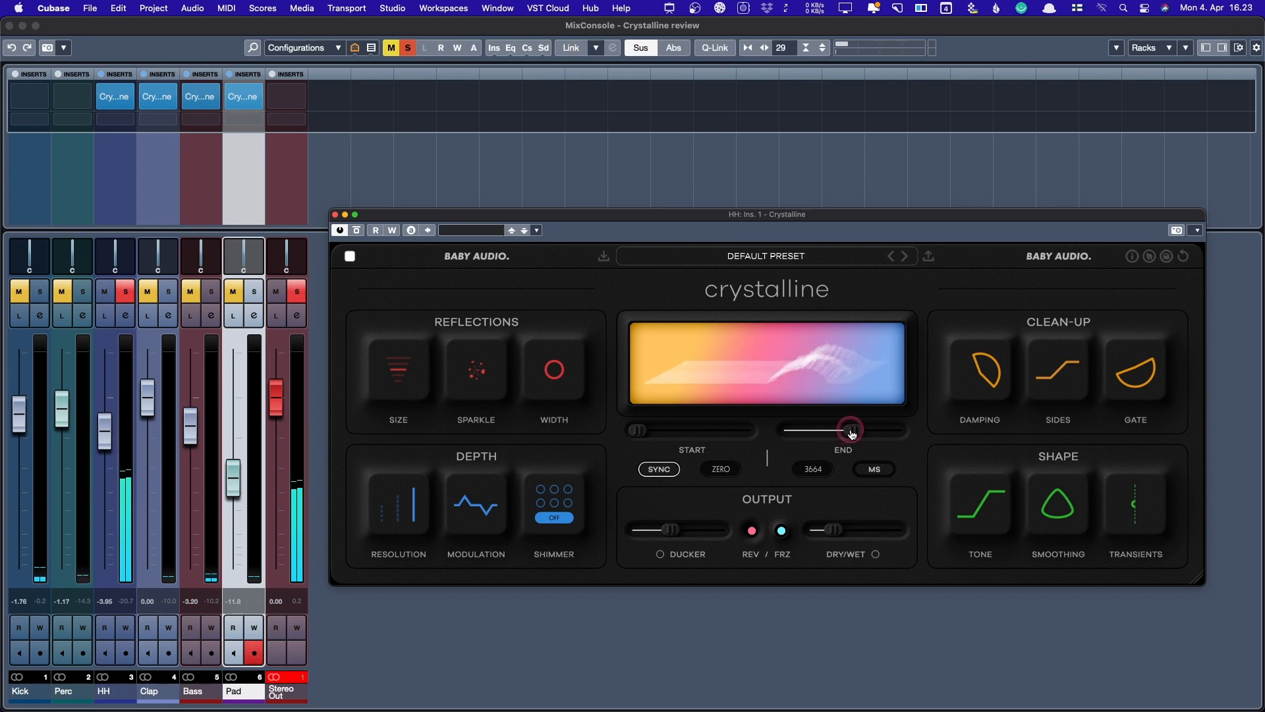
{"action": "left_click", "coordinate": [837, 529]}
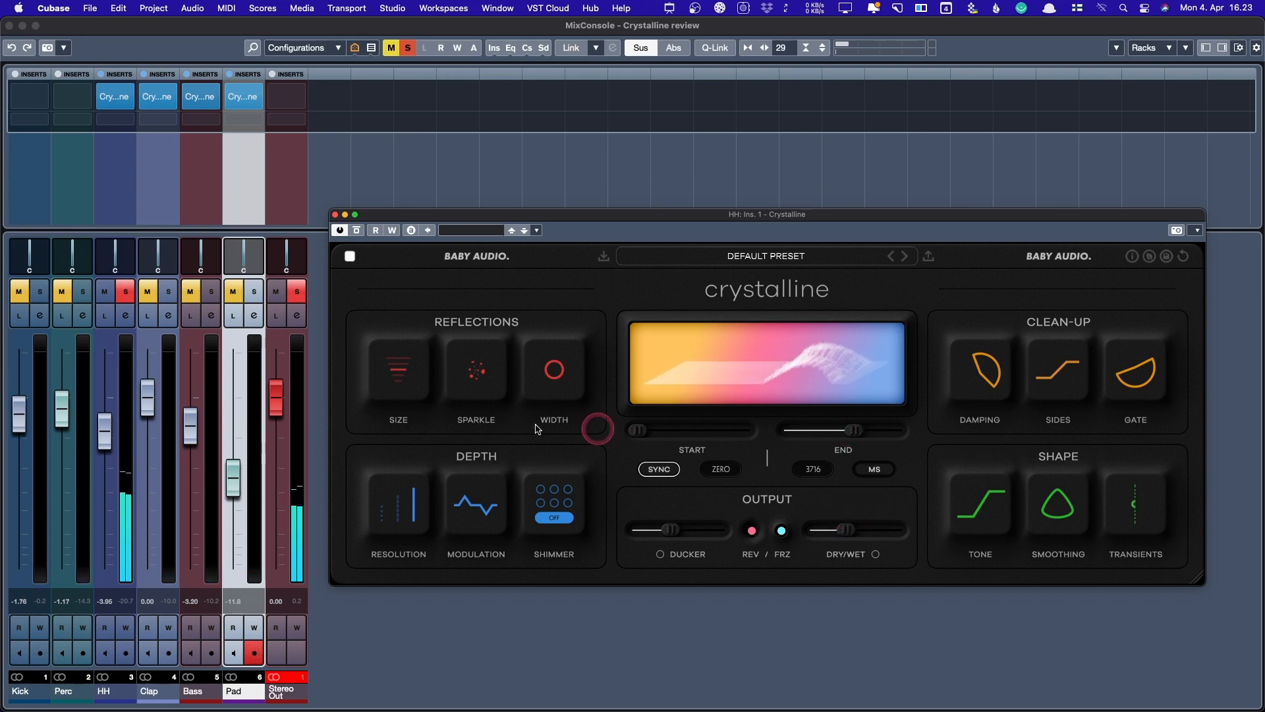
- Set Size to Large, bring Smoothing down near 5 and push Transients to attack +94
{"action": "mouse_move", "coordinate": [415, 363]}
{"action": "mouse_move", "coordinate": [476, 384]}
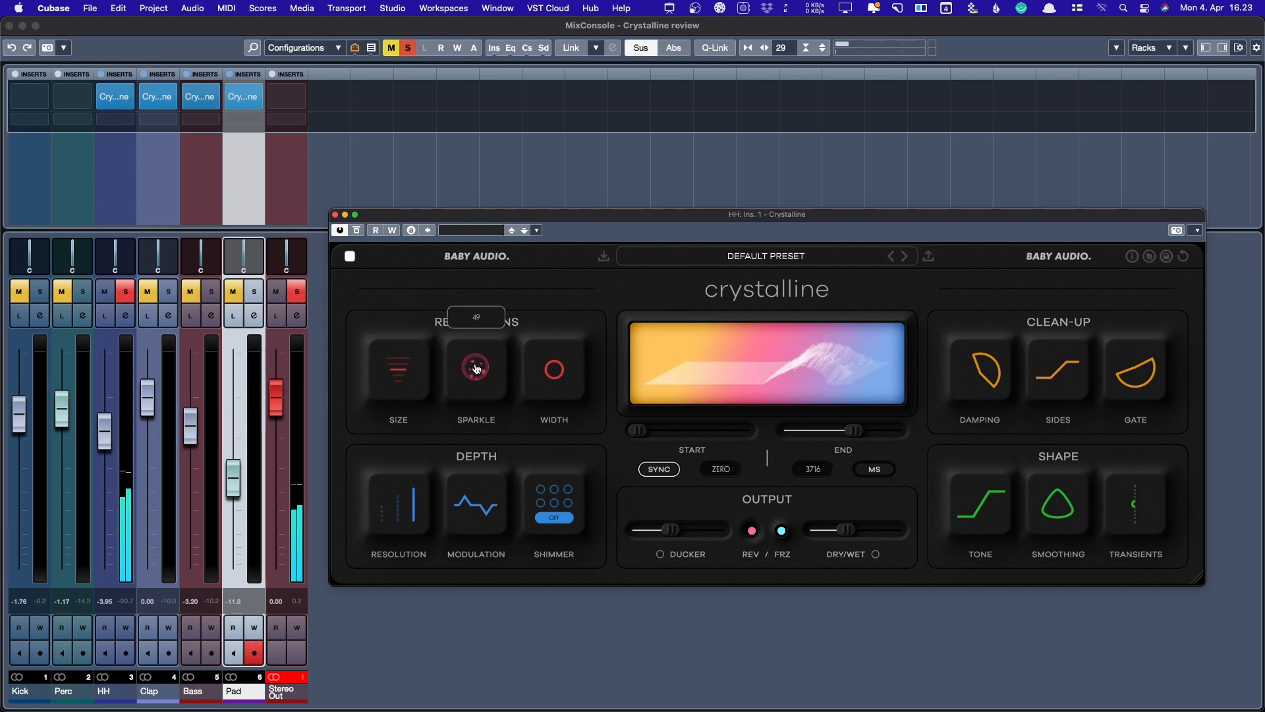
{"action": "left_click", "coordinate": [398, 371]}
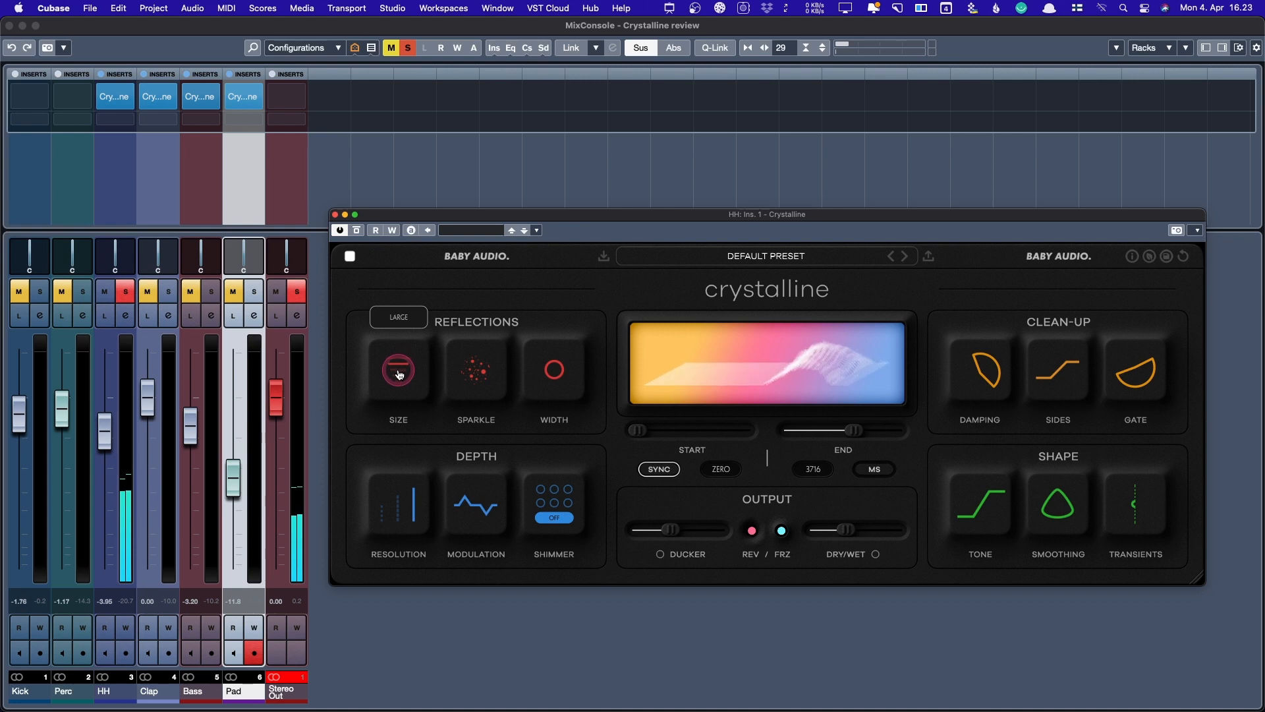
{"action": "left_click_drag", "start_coordinate": [398, 371], "coordinate": [400, 377]}
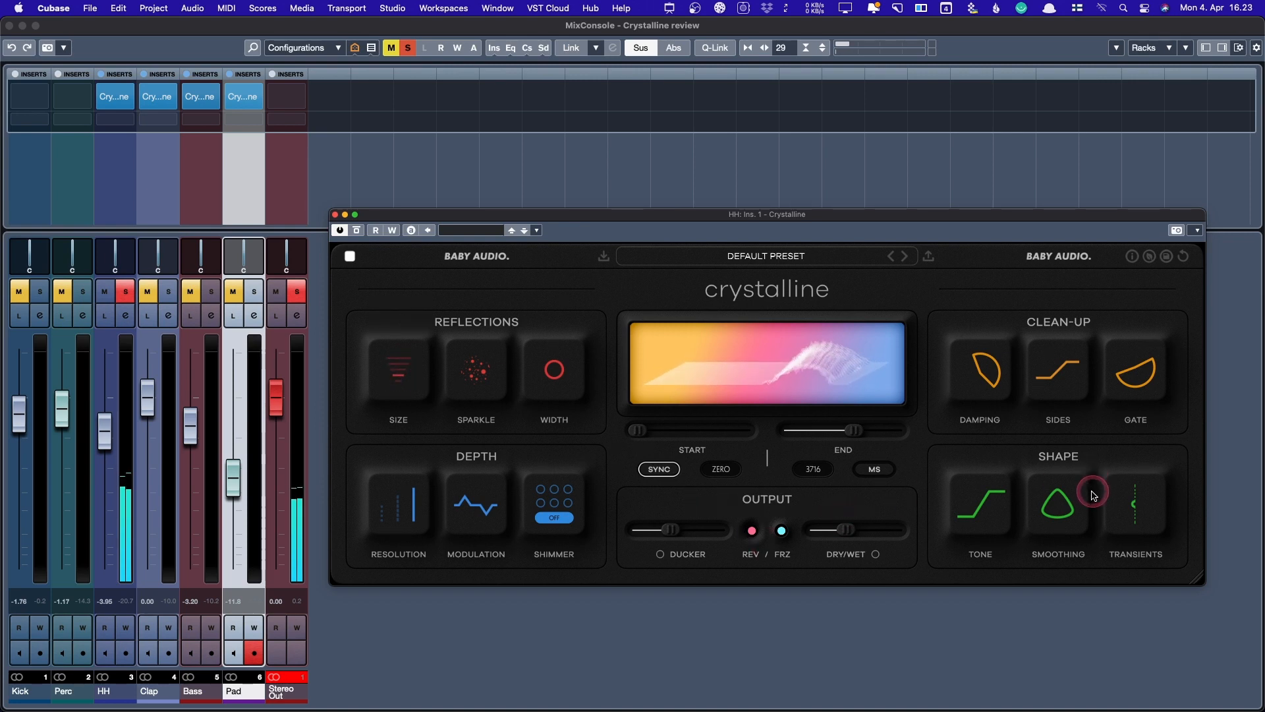
{"action": "left_click_drag", "start_coordinate": [1069, 502], "coordinate": [1050, 706]}
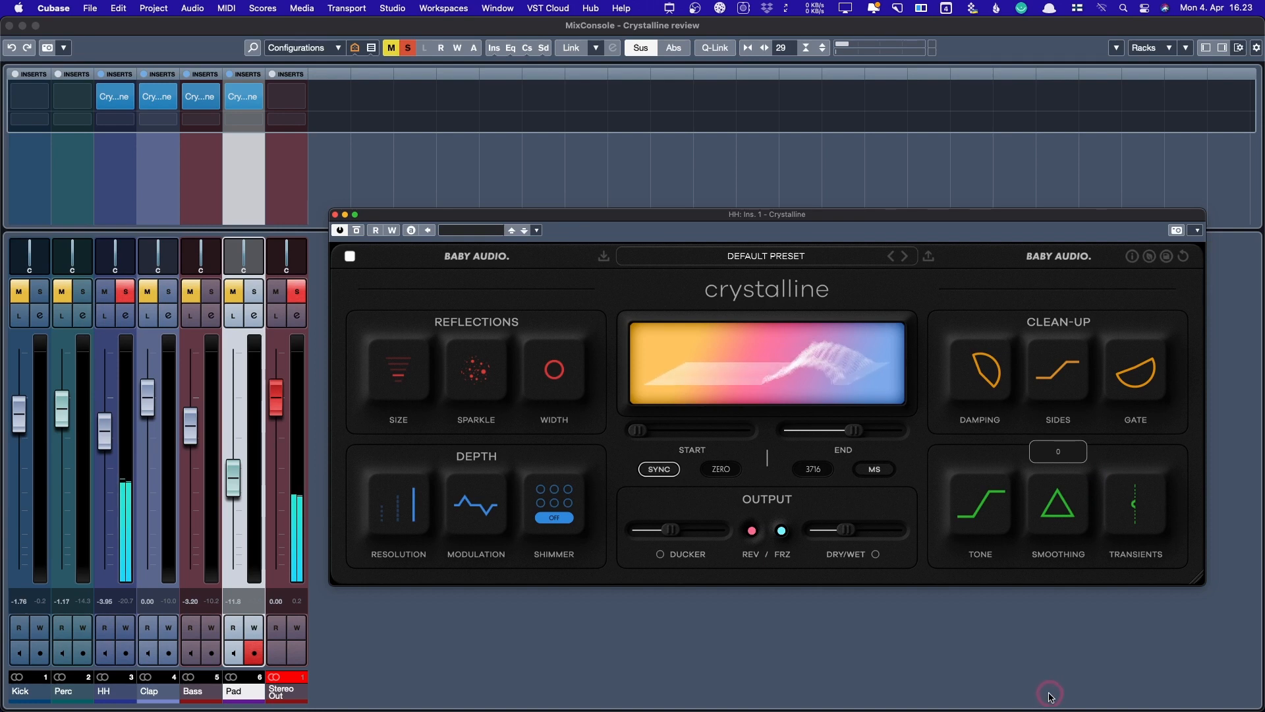
{"action": "left_click_drag", "start_coordinate": [1059, 655], "coordinate": [1105, 354]}
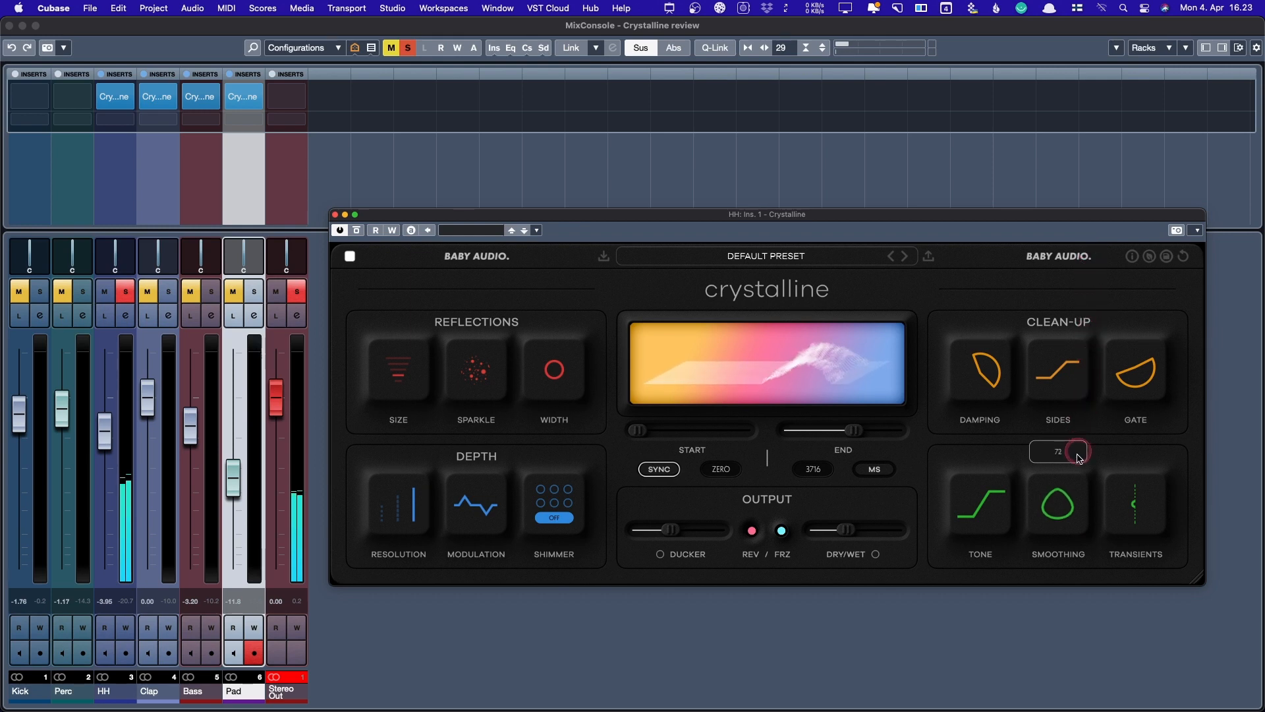
{"action": "left_click_drag", "start_coordinate": [1059, 503], "coordinate": [1072, 567]}
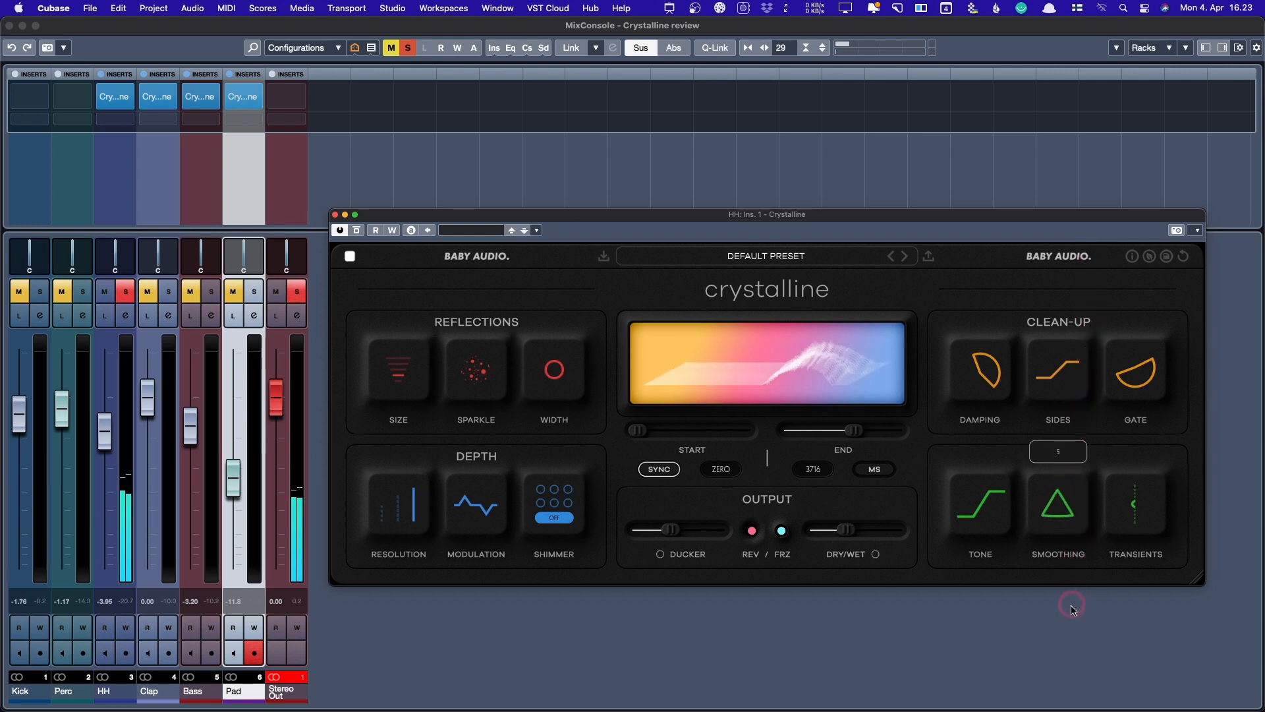
{"action": "left_click_drag", "start_coordinate": [1125, 505], "coordinate": [1130, 601]}
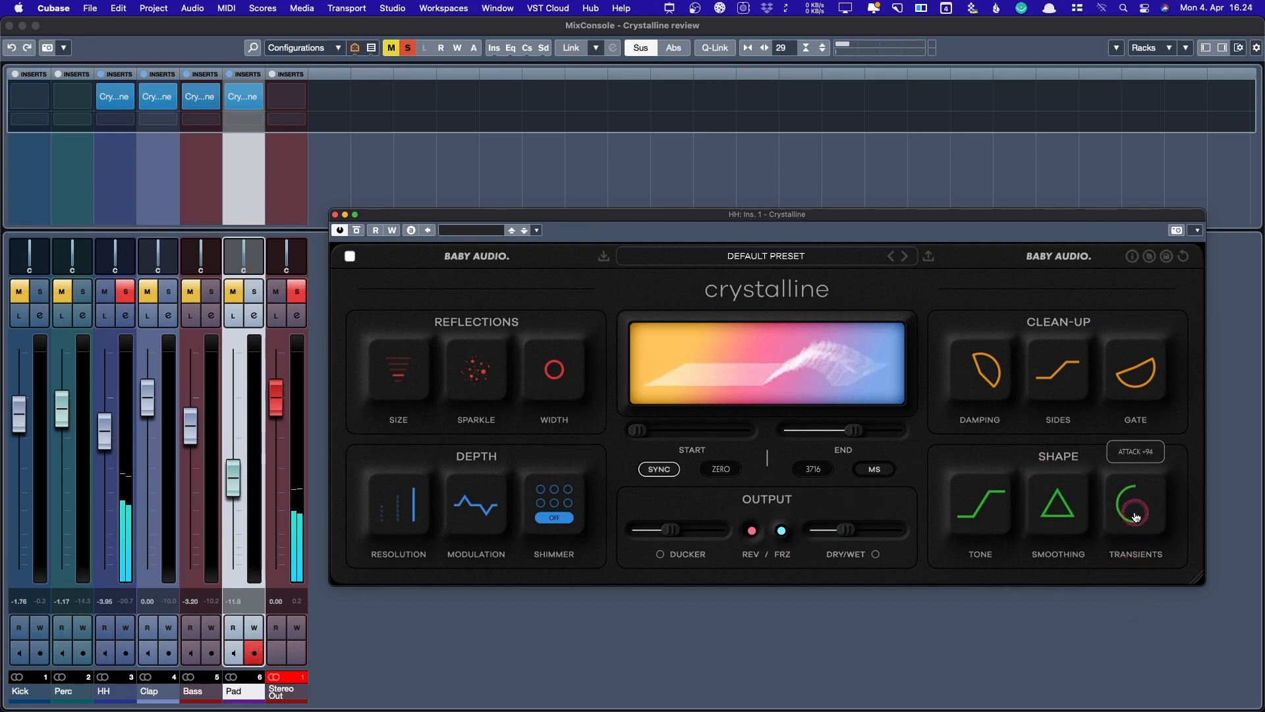
- Rebalance the Transients, raise the Gate threshold to -17 dB and set the Sides filter to 20 Hz
{"action": "left_click_drag", "start_coordinate": [1135, 517], "coordinate": [1152, 551]}
{"action": "left_click", "coordinate": [1122, 382]}
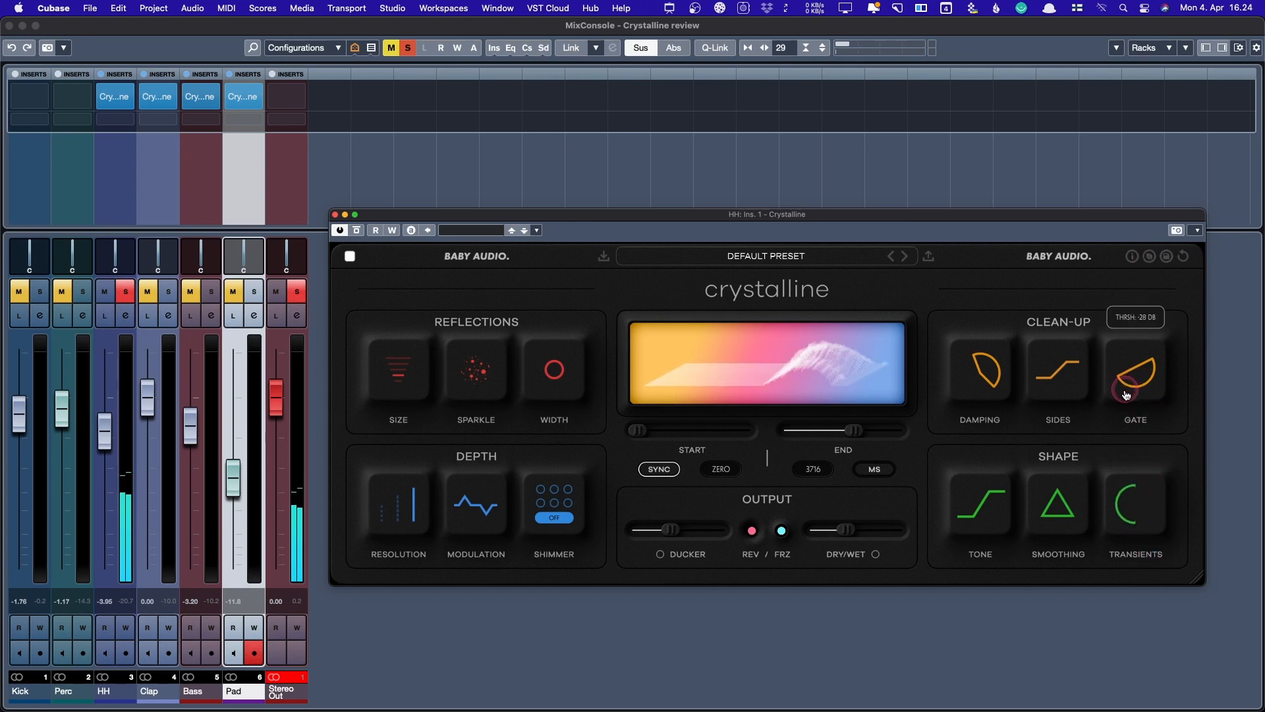
{"action": "left_click_drag", "start_coordinate": [1126, 395], "coordinate": [1161, 343]}
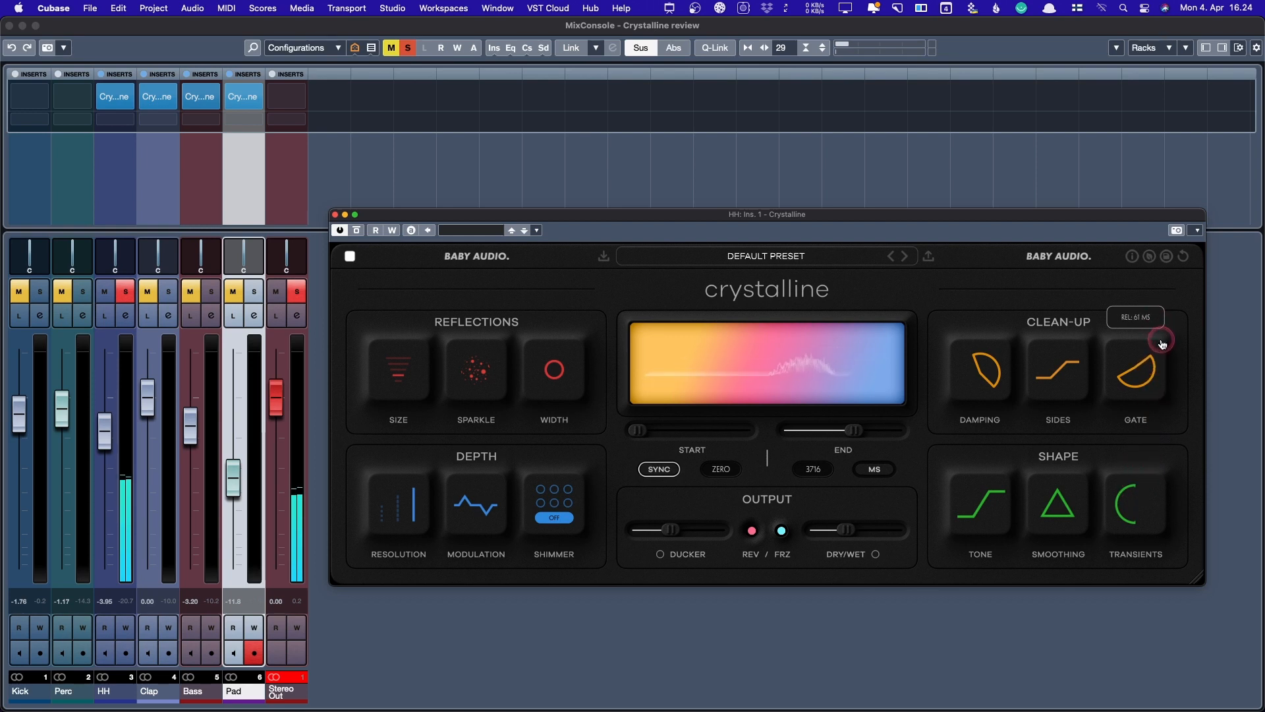
{"action": "mouse_move", "coordinate": [1068, 387]}
{"action": "left_mouse_down"}
{"action": "mouse_move", "coordinate": [1062, 498]}
{"action": "mouse_move", "coordinate": [1075, 402]}
{"action": "left_mouse_up"}
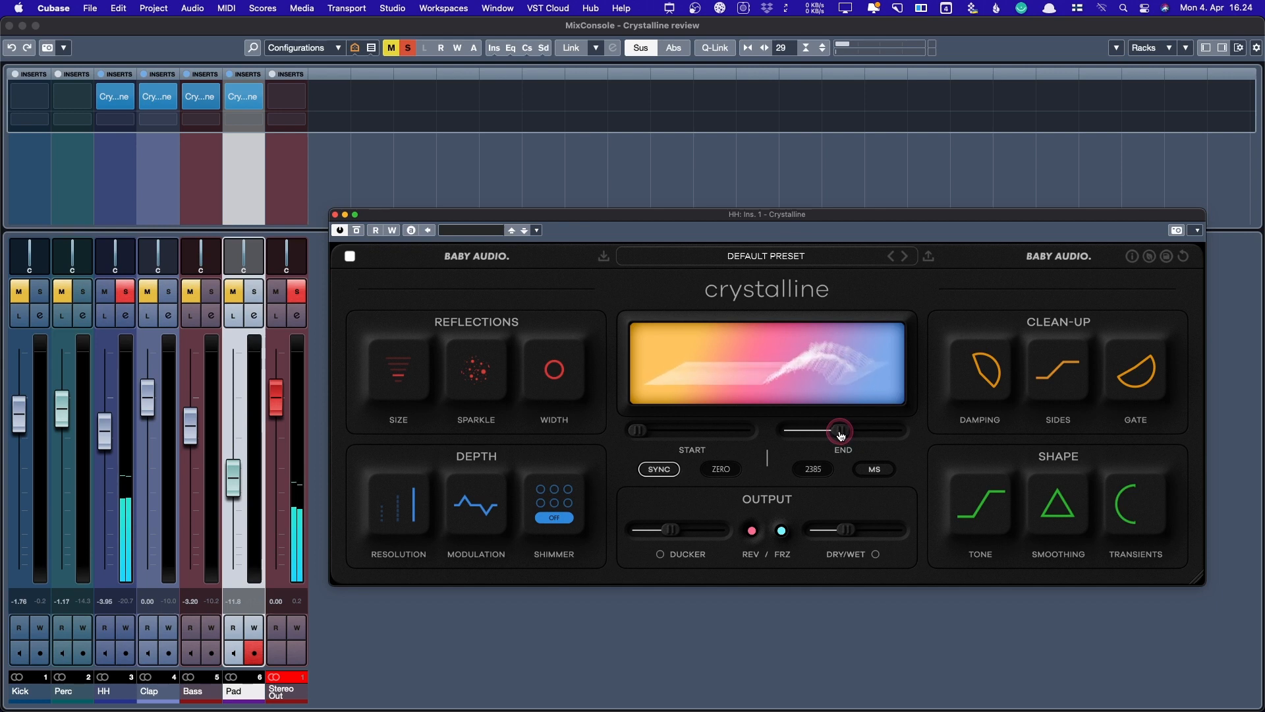
- Unsolo HH, shorten End to 1425 ms, return Start to zero and turn the Ducker to minimum
{"action": "left_click", "coordinate": [126, 291]}
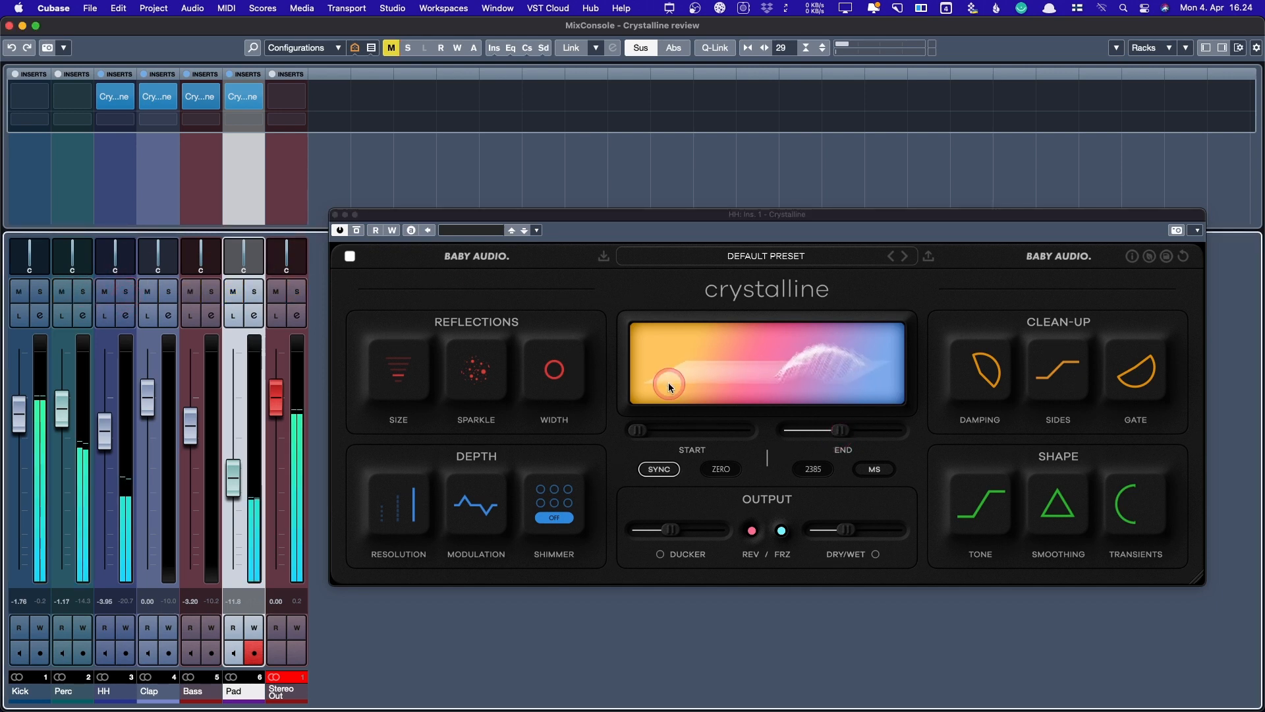
{"action": "left_click_drag", "start_coordinate": [792, 442], "coordinate": [834, 433]}
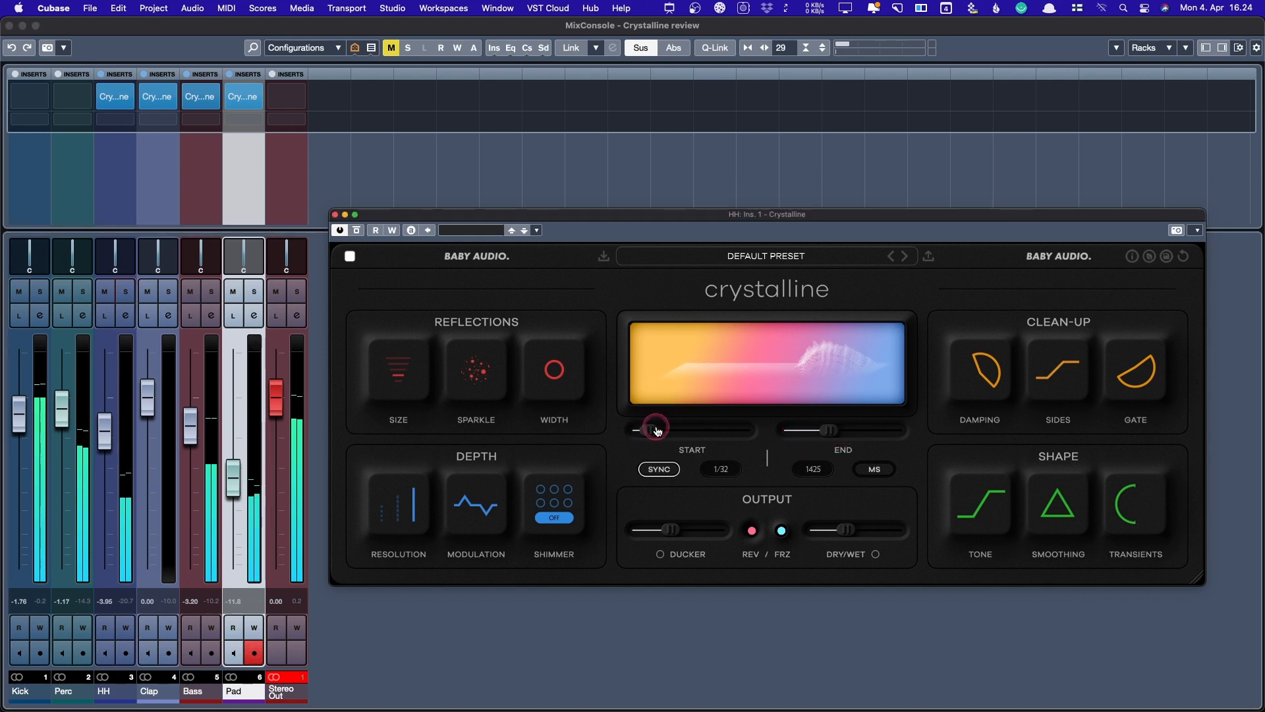
{"action": "left_click_drag", "start_coordinate": [657, 430], "coordinate": [664, 431]}
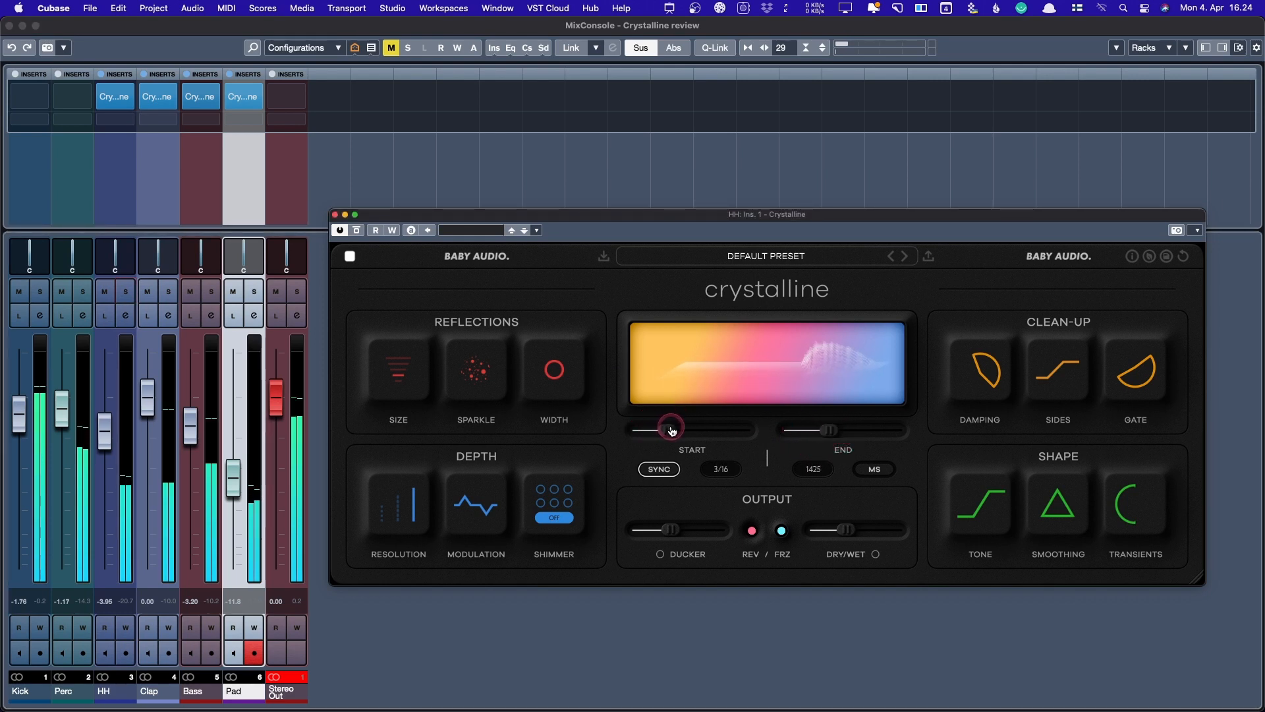
{"action": "left_click_drag", "start_coordinate": [672, 430], "coordinate": [557, 430]}
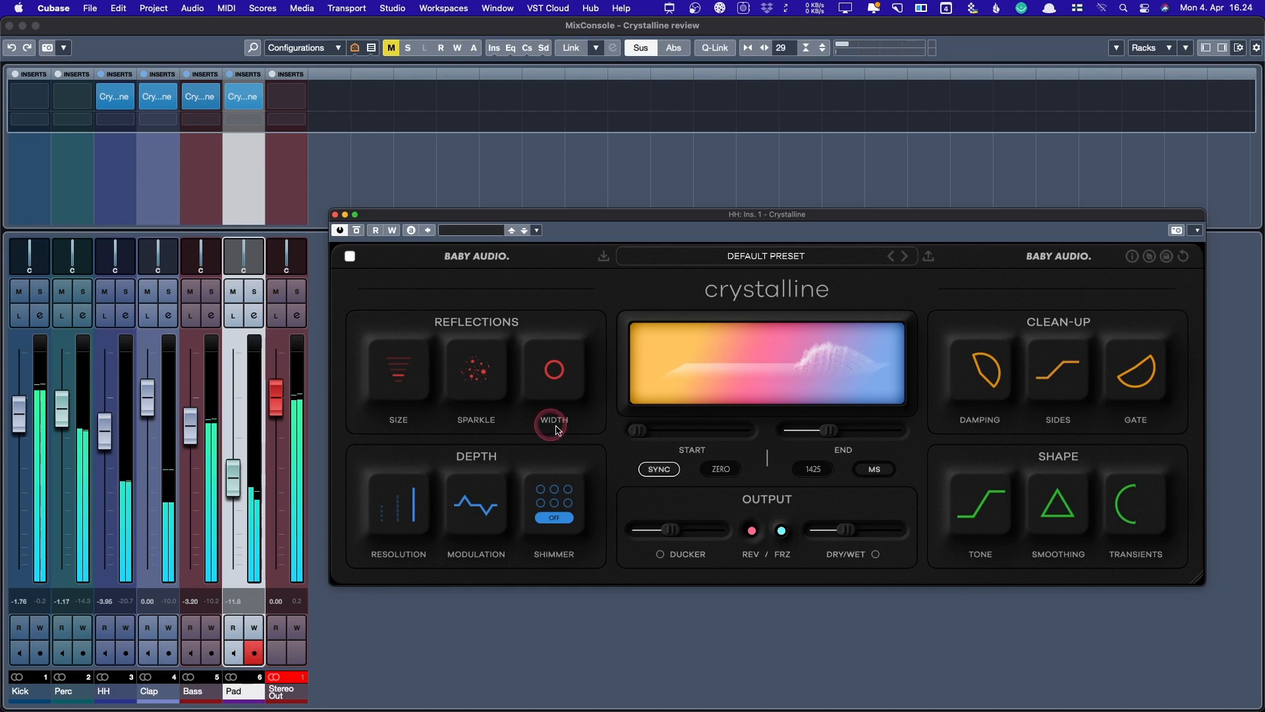
{"action": "left_click_drag", "start_coordinate": [674, 532], "coordinate": [641, 532]}
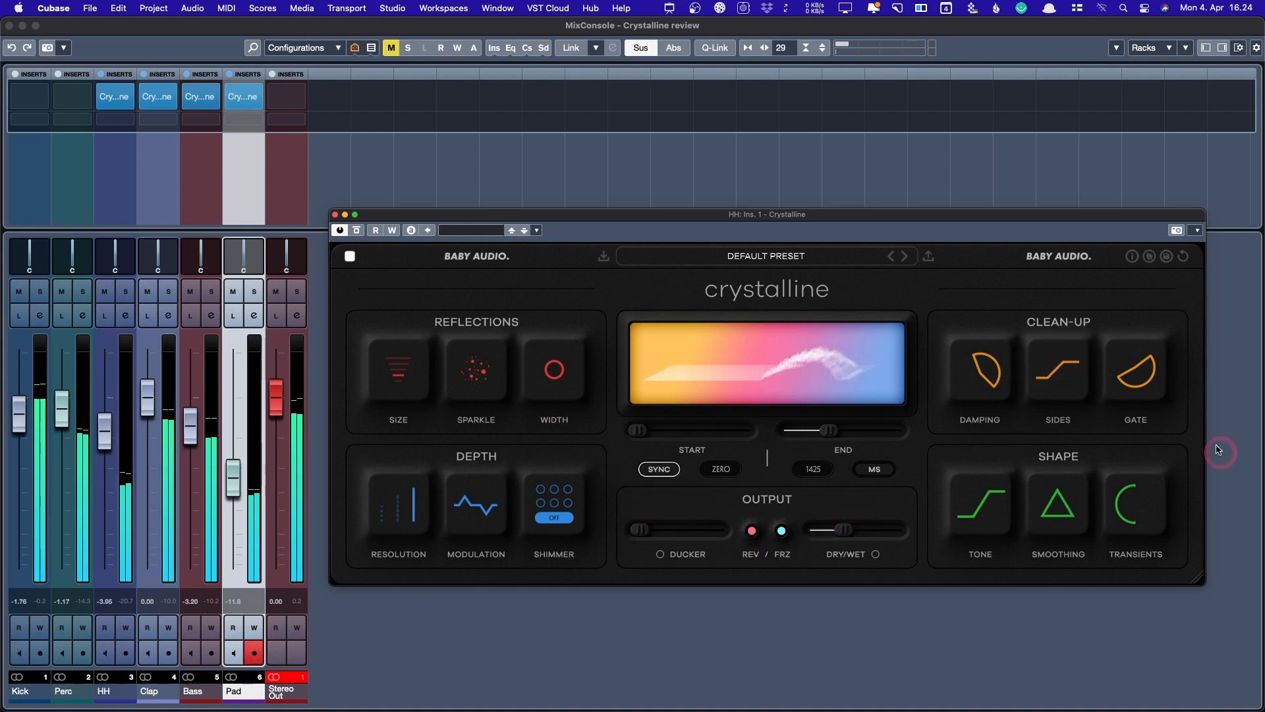
- Lower the HH reverb's Dry/Wet mix to about 21, then slightly further
{"action": "mouse_move", "coordinate": [1133, 370]}
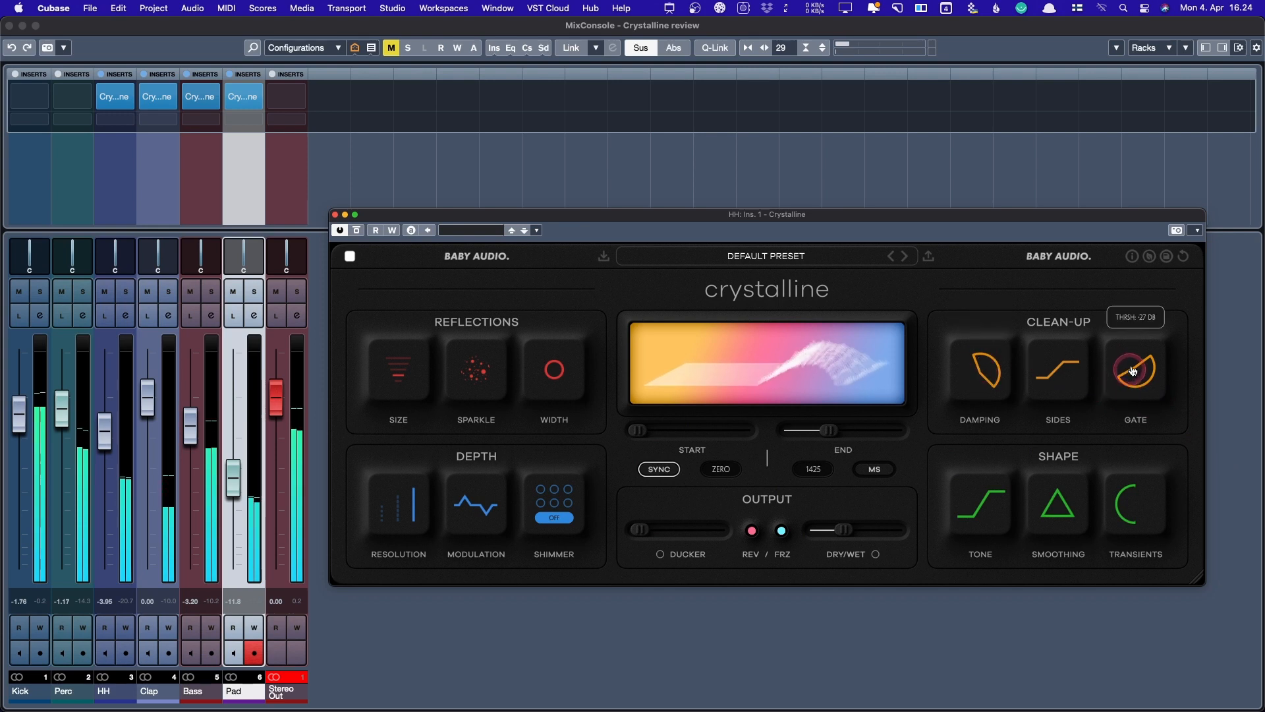
{"action": "mouse_move", "coordinate": [538, 391]}
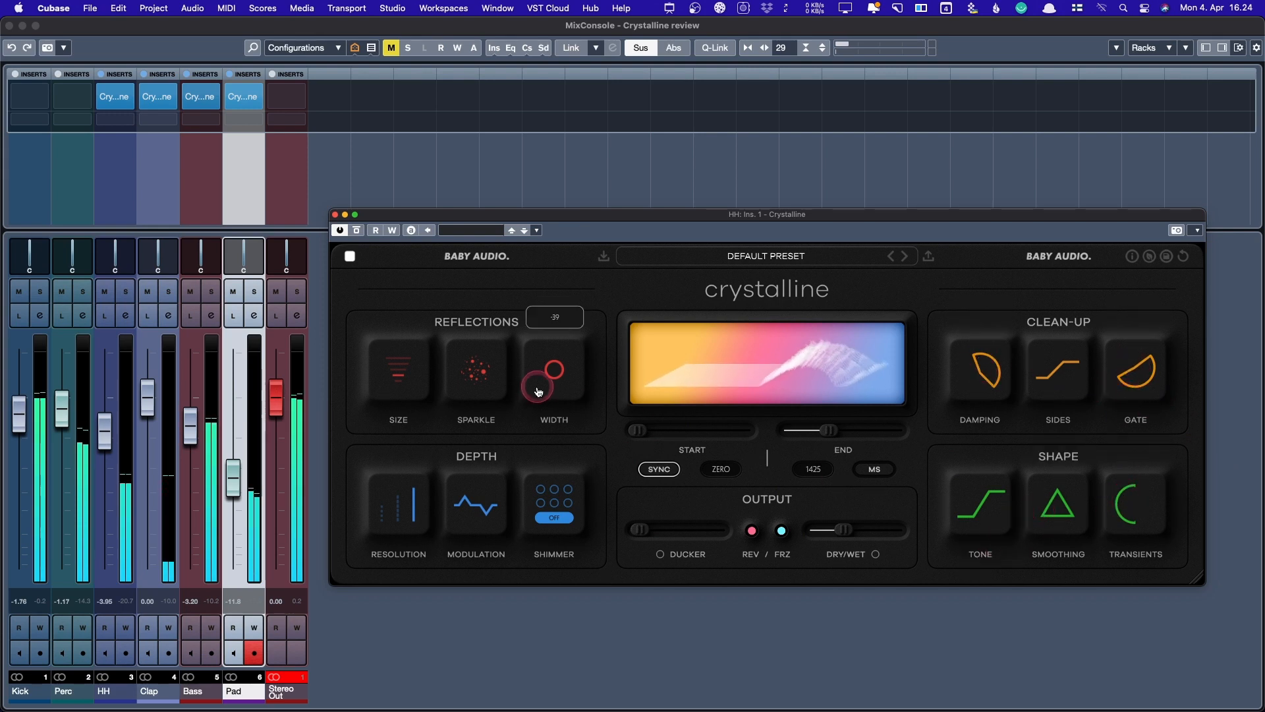
{"action": "mouse_move", "coordinate": [112, 257]}
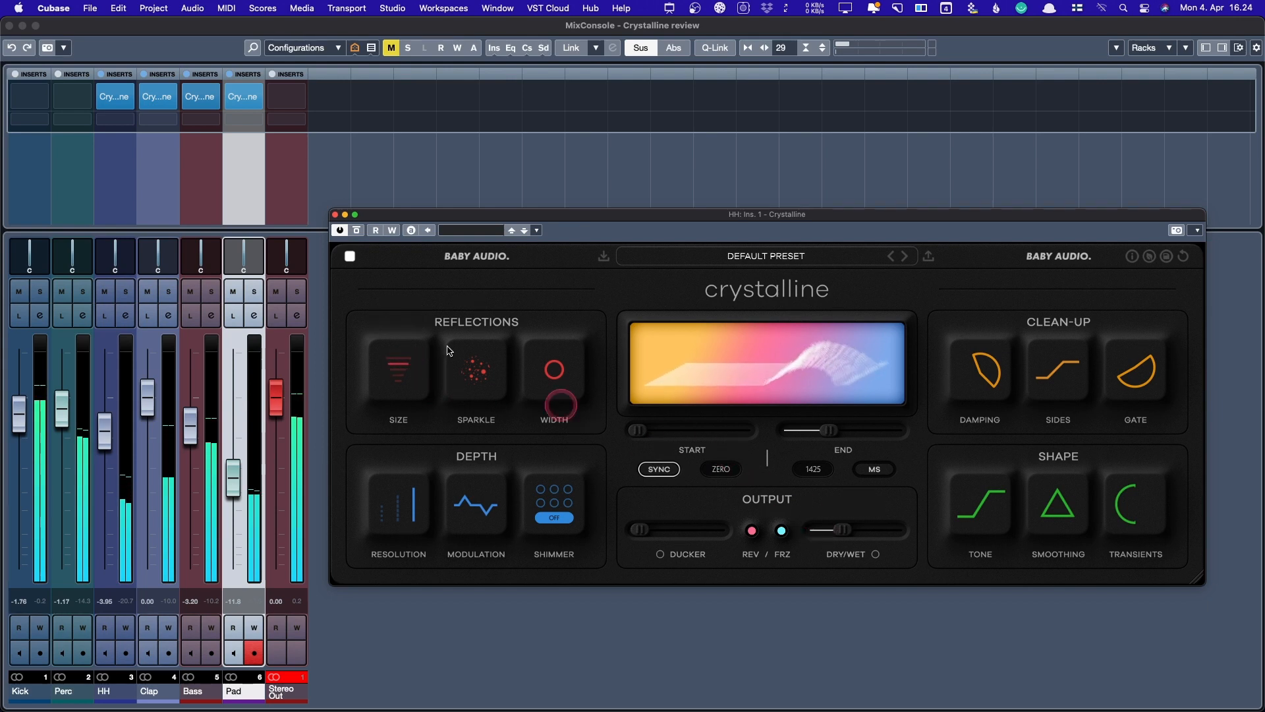
{"action": "mouse_move", "coordinate": [406, 371]}
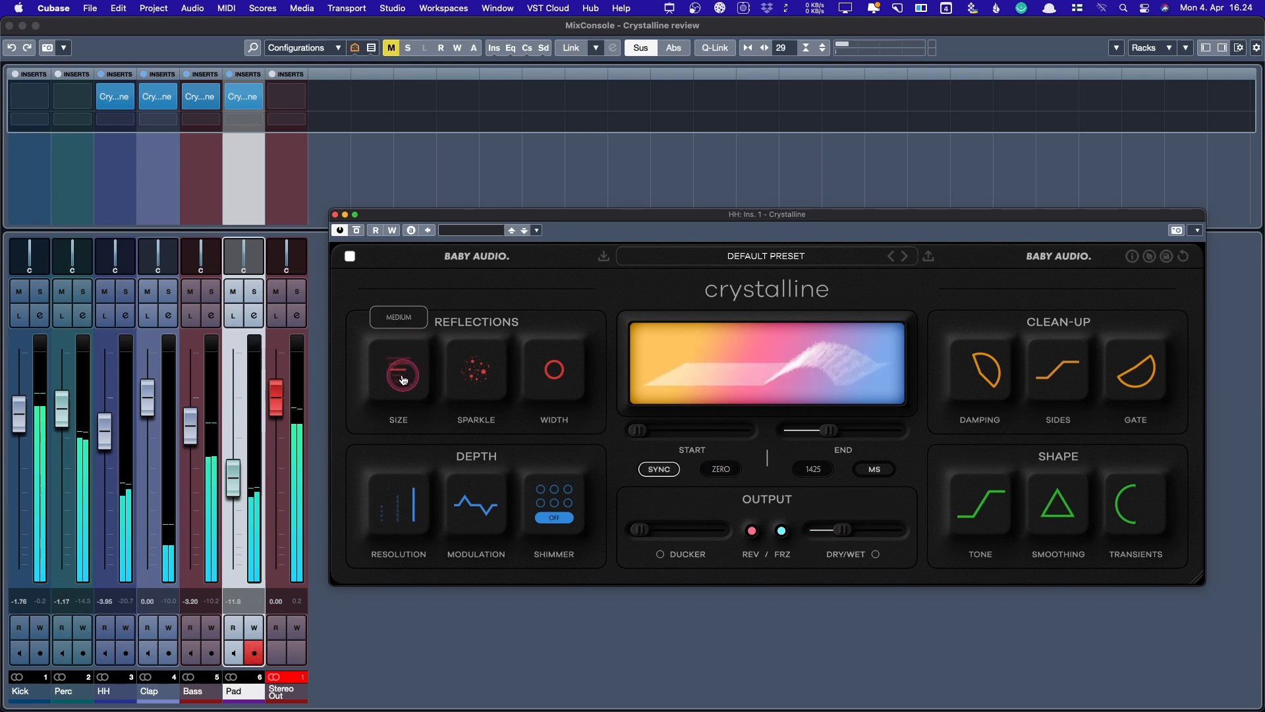
{"action": "mouse_move", "coordinate": [851, 536]}
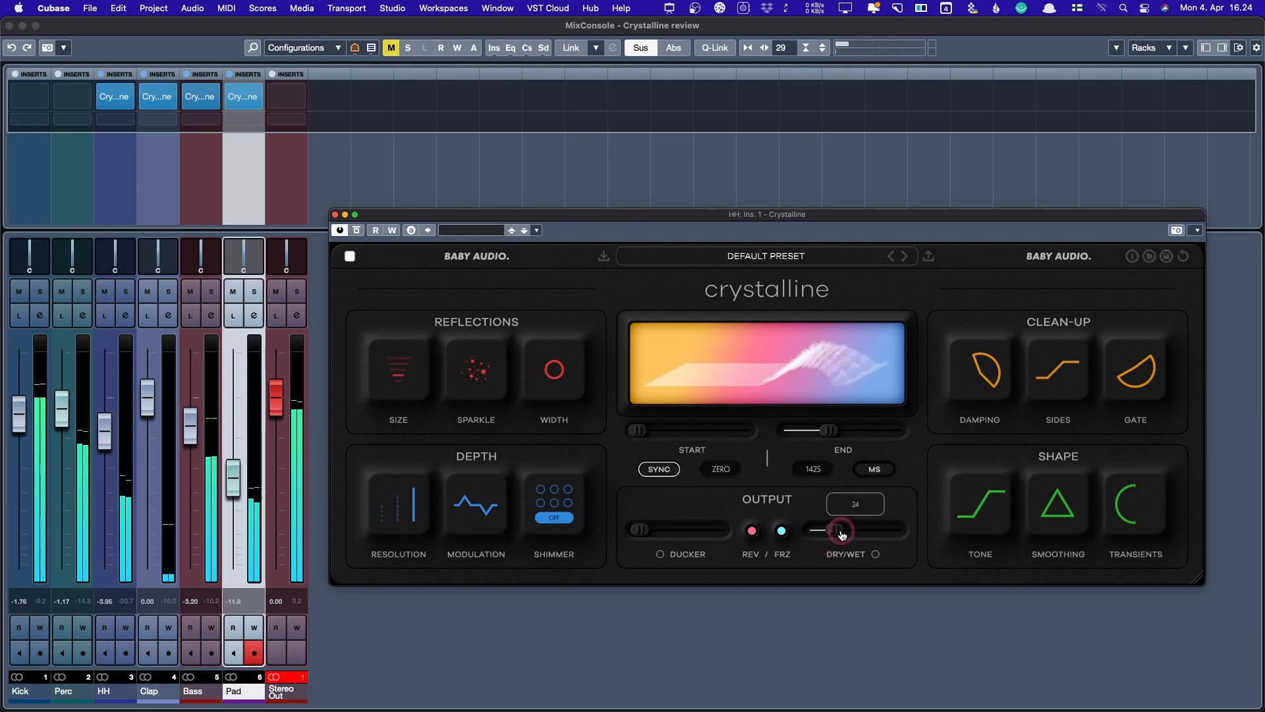
{"action": "left_click_drag", "start_coordinate": [842, 534], "coordinate": [840, 535]}
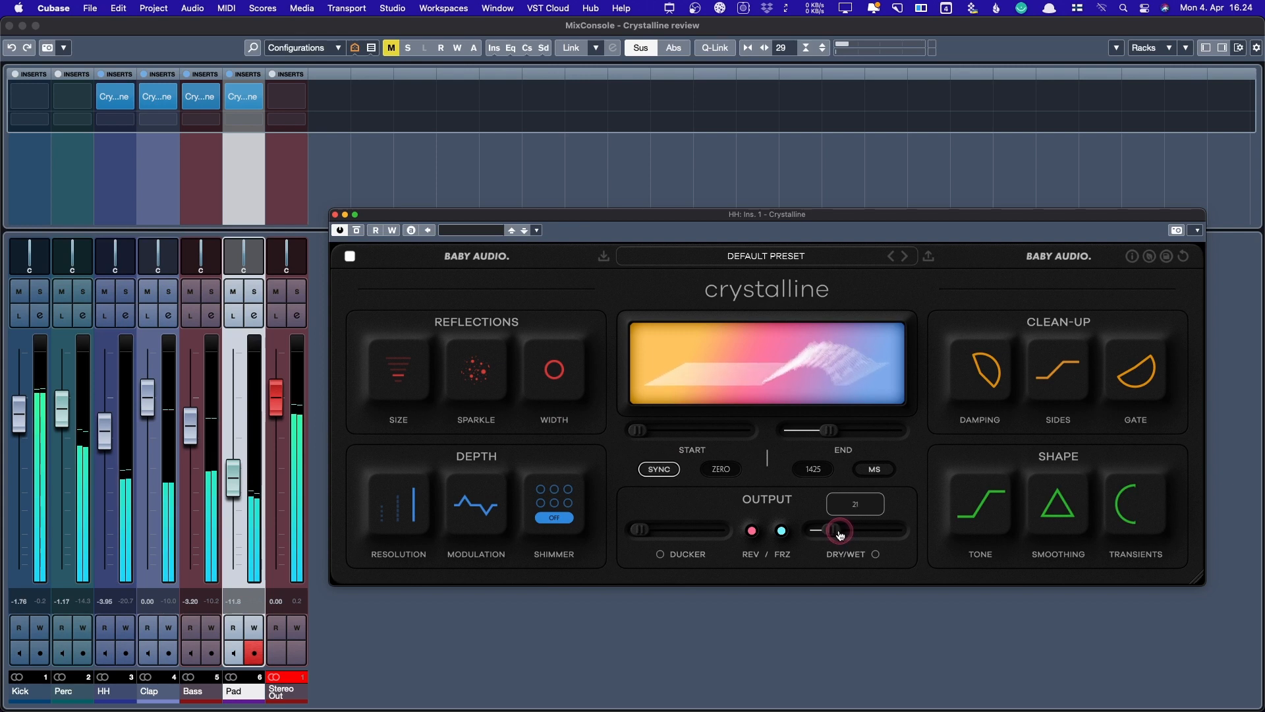
{"action": "left_click_drag", "start_coordinate": [840, 535], "coordinate": [835, 529]}
{"action": "left_click", "coordinate": [64, 319]}
- Copy the HH Crystalline insert onto Perc's first slot and solo the Perc channel
{"action": "left_click", "coordinate": [19, 175]}
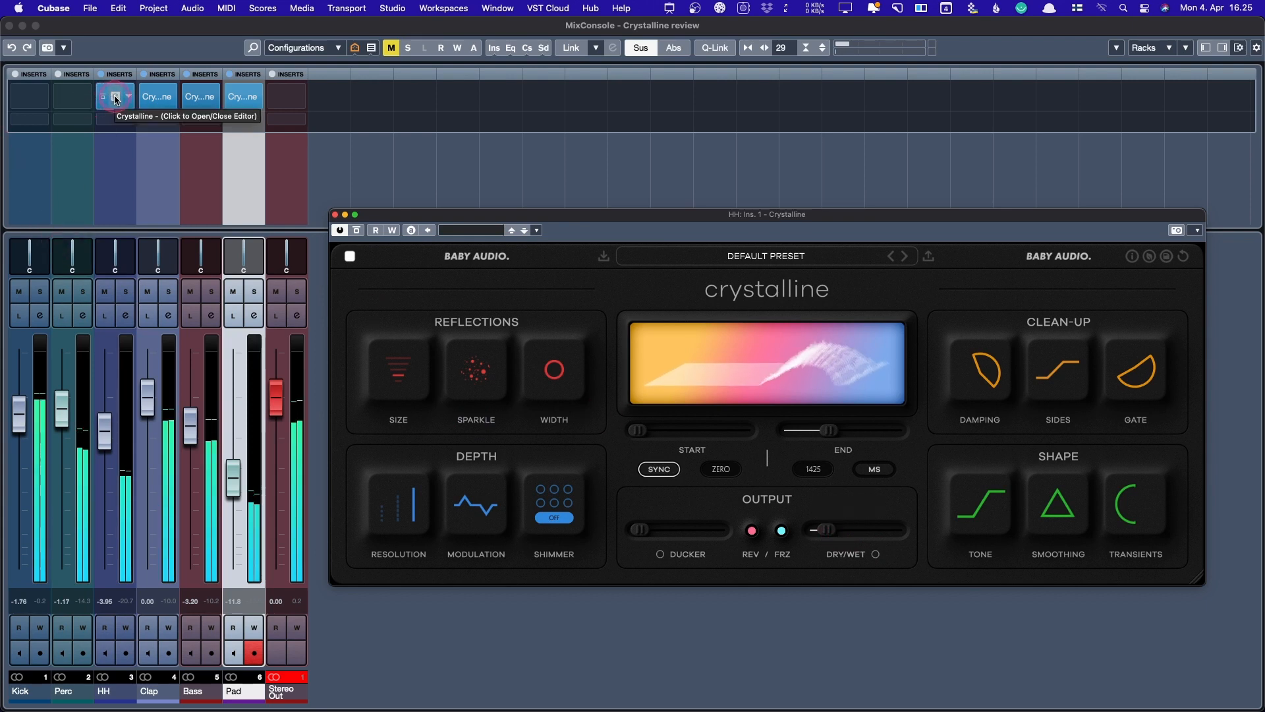
{"action": "left_click_drag", "start_coordinate": [113, 96], "coordinate": [88, 100]}
{"action": "key", "text": "s"}
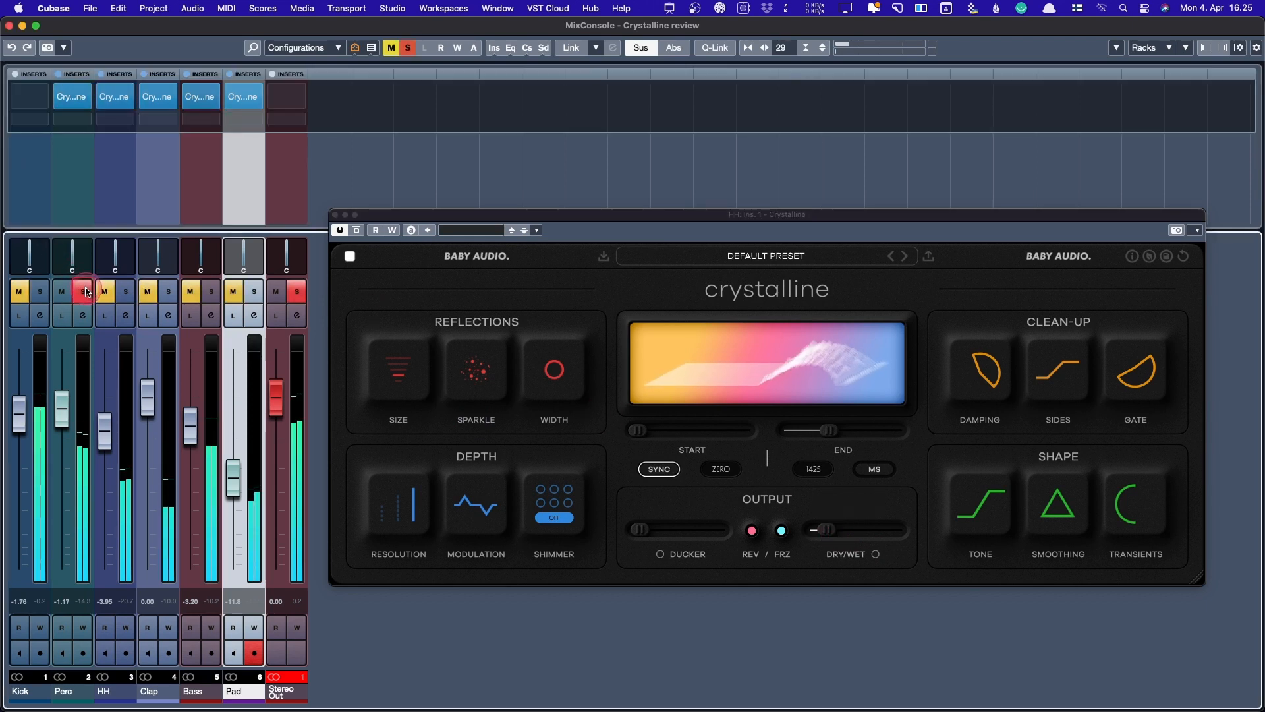
{"action": "left_click", "coordinate": [87, 99]}
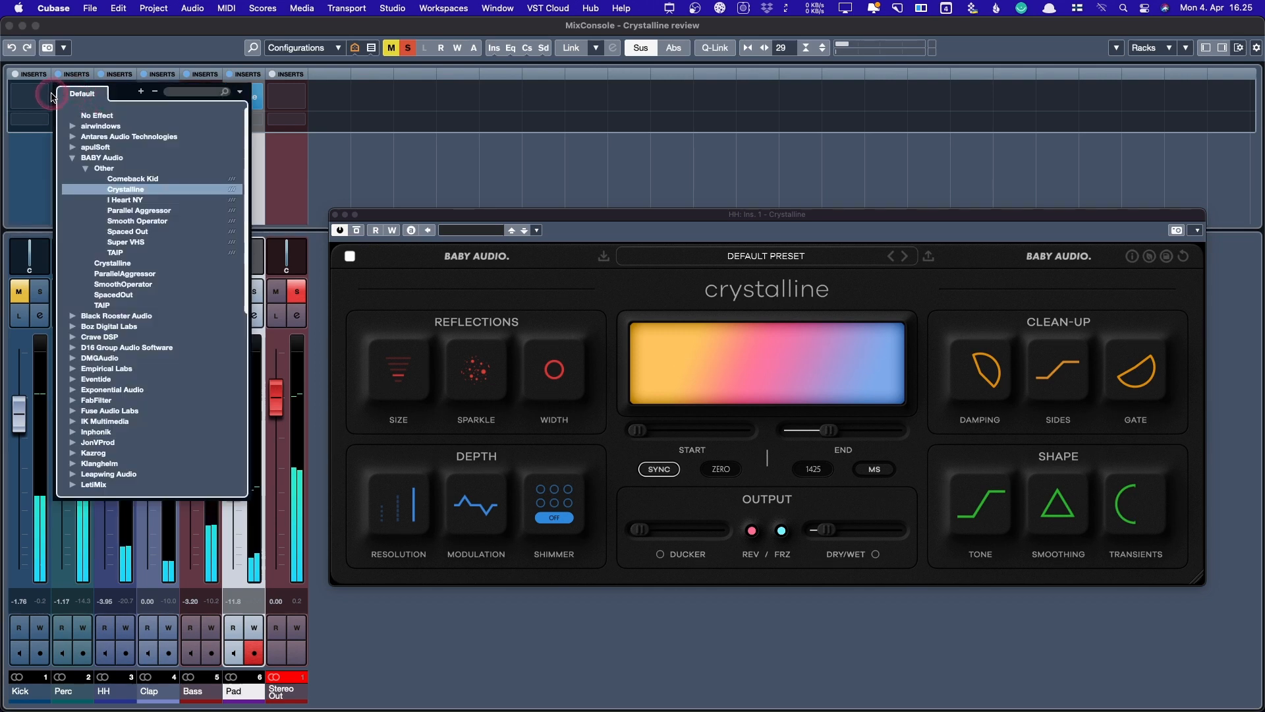
- Open Perc's Crystalline editor, close HH's, and compare the reverb bypassed versus active
{"action": "left_click", "coordinate": [50, 94]}
{"action": "left_click", "coordinate": [73, 97]}
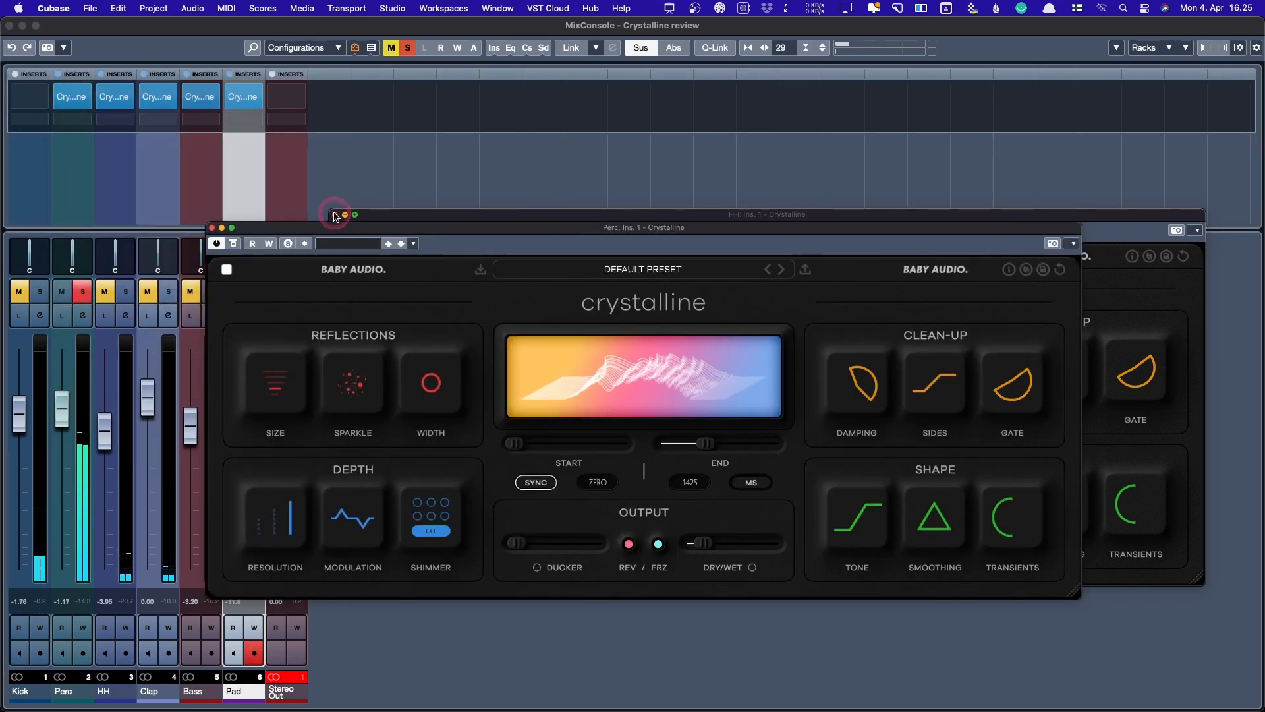
{"action": "left_click", "coordinate": [335, 214]}
{"action": "left_click_drag", "start_coordinate": [354, 227], "coordinate": [438, 213]}
{"action": "left_click", "coordinate": [321, 230]}
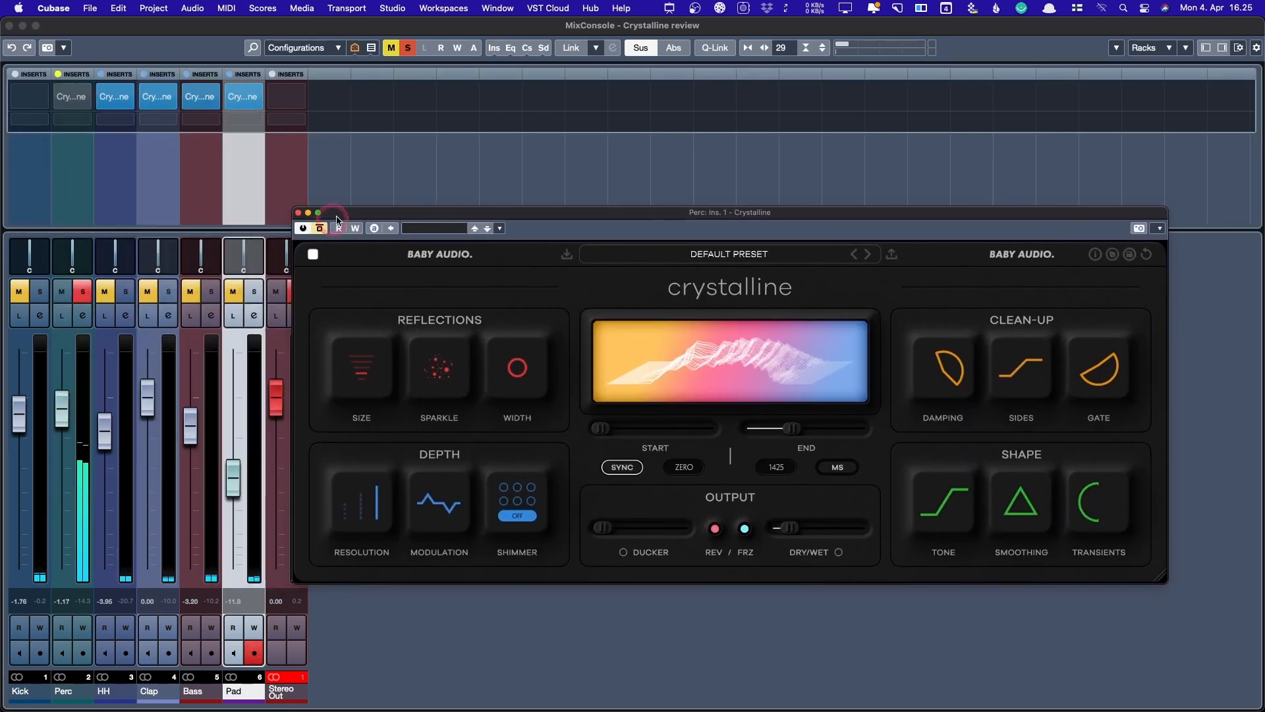
{"action": "left_click_drag", "start_coordinate": [342, 214], "coordinate": [382, 217]}
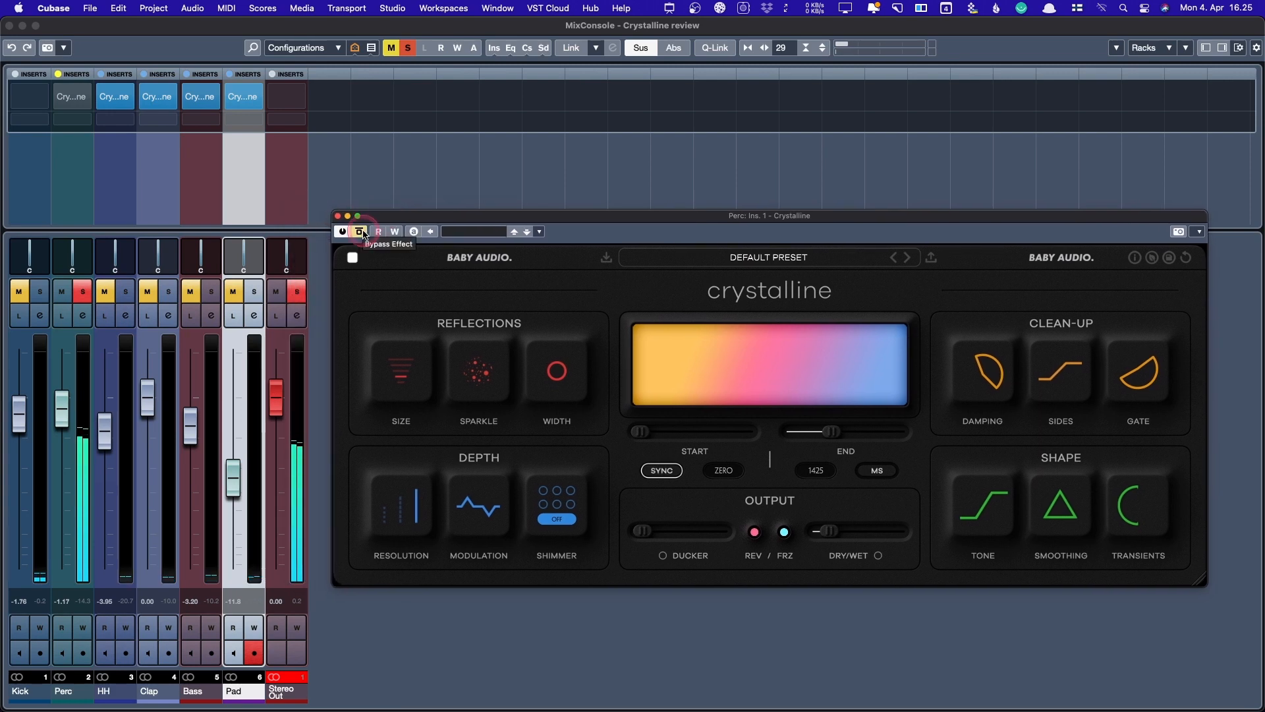
{"action": "left_click", "coordinate": [360, 232]}
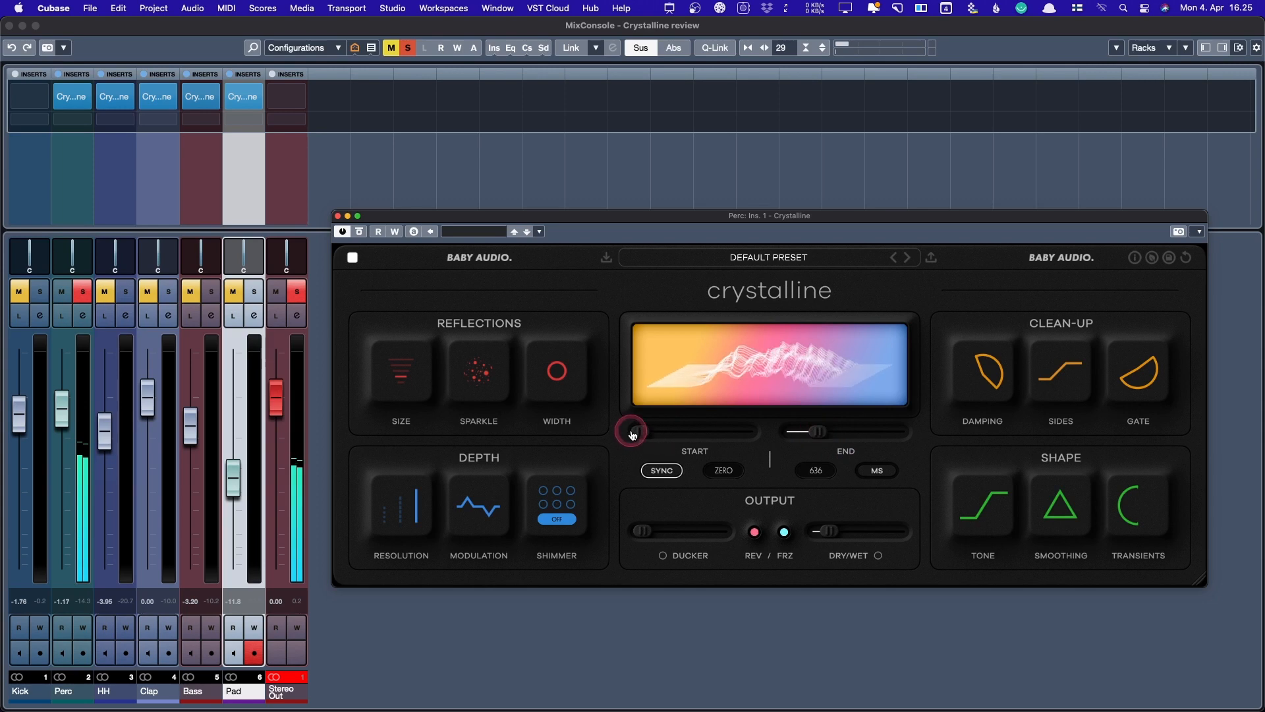
- Sync Perc's reverb Start and End to 1/16, adjust the Gate threshold and nudge Dry/Wet up
{"action": "left_click_drag", "start_coordinate": [656, 433], "coordinate": [664, 432]}
{"action": "left_click", "coordinate": [756, 537]}
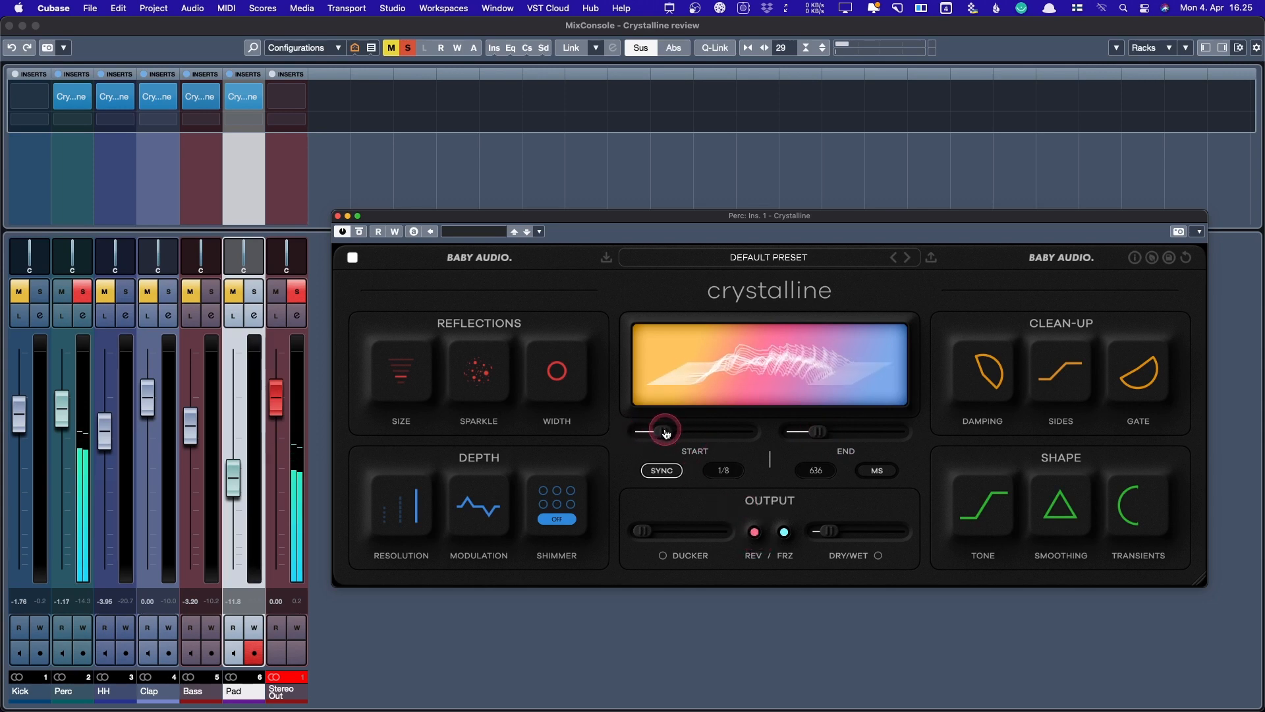
{"action": "left_click", "coordinate": [876, 470]}
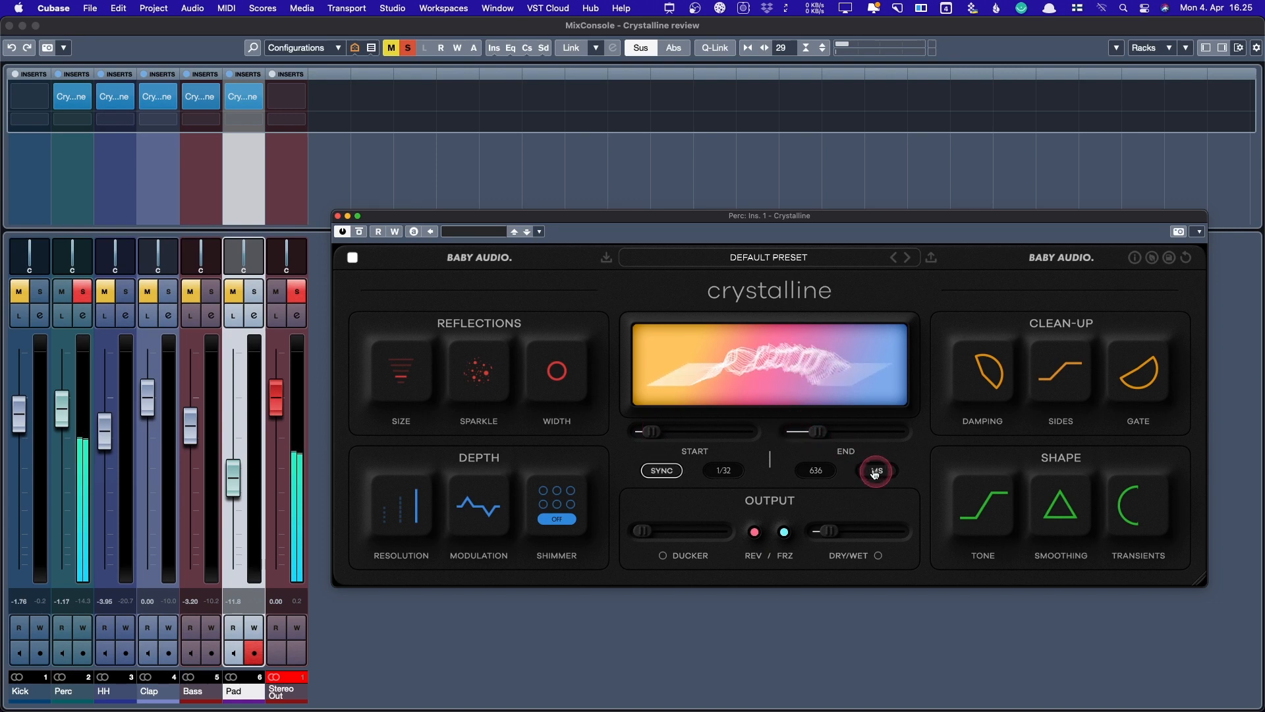
{"action": "left_click", "coordinate": [808, 437]}
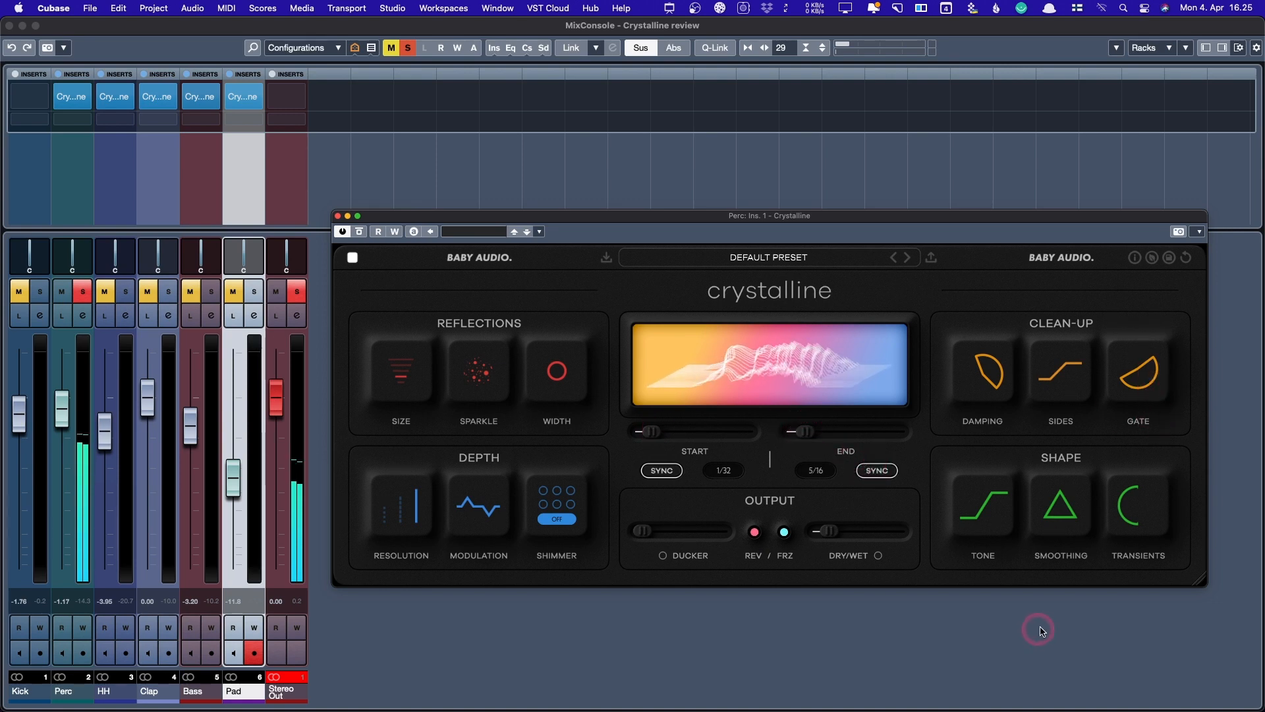
{"action": "left_click_drag", "start_coordinate": [1119, 401], "coordinate": [1116, 160]}
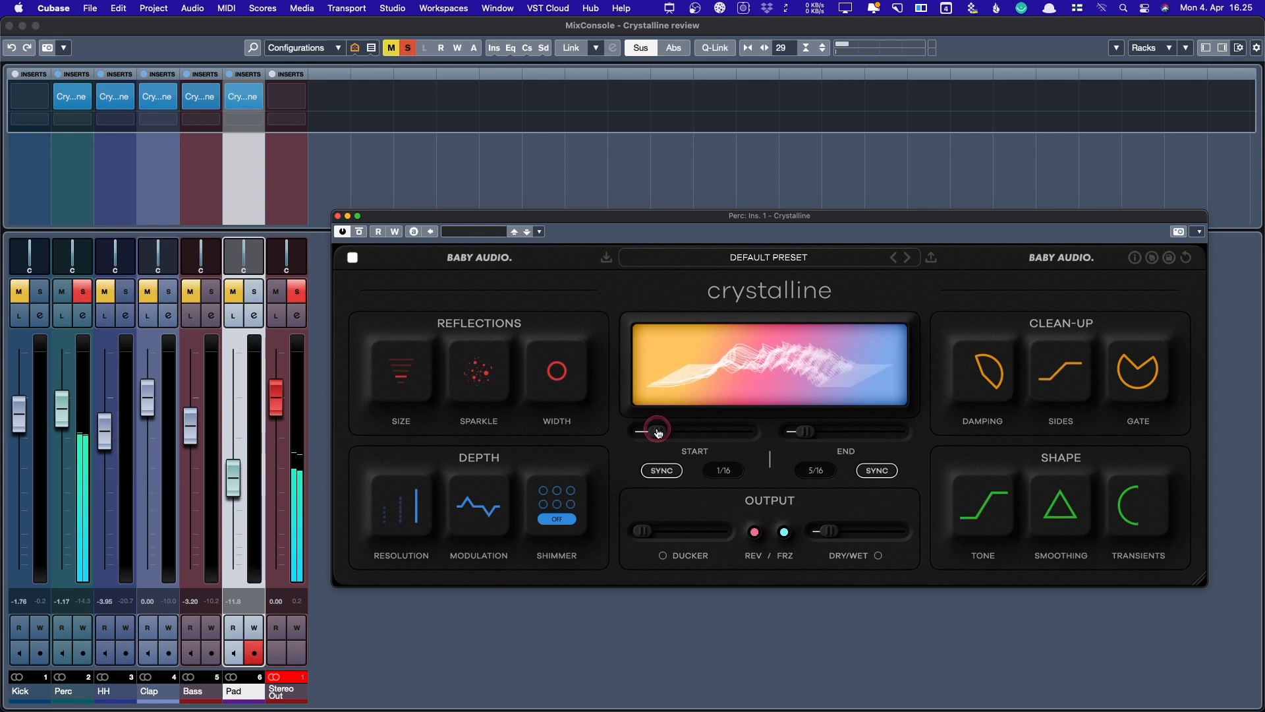
{"action": "mouse_move", "coordinate": [829, 531]}
{"action": "left_mouse_down"}
{"action": "mouse_move", "coordinate": [852, 533]}
{"action": "mouse_move", "coordinate": [838, 530]}
{"action": "left_mouse_up"}
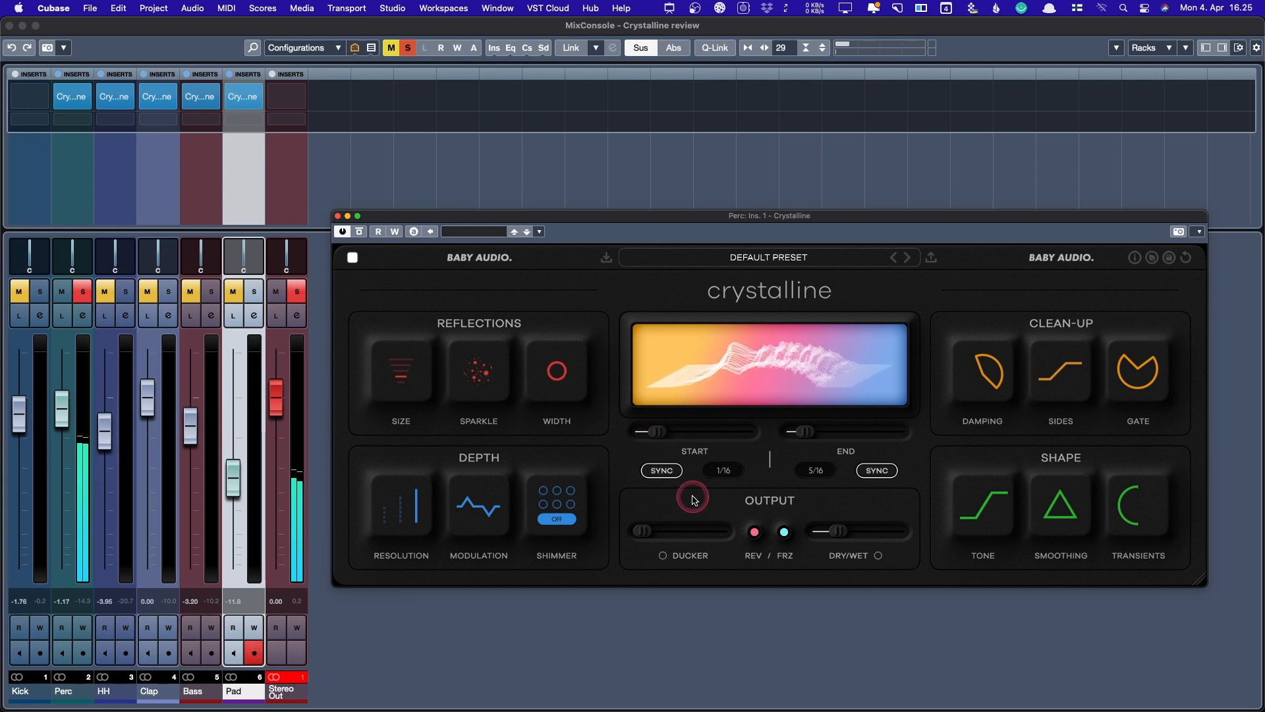
{"action": "mouse_move", "coordinate": [838, 531]}
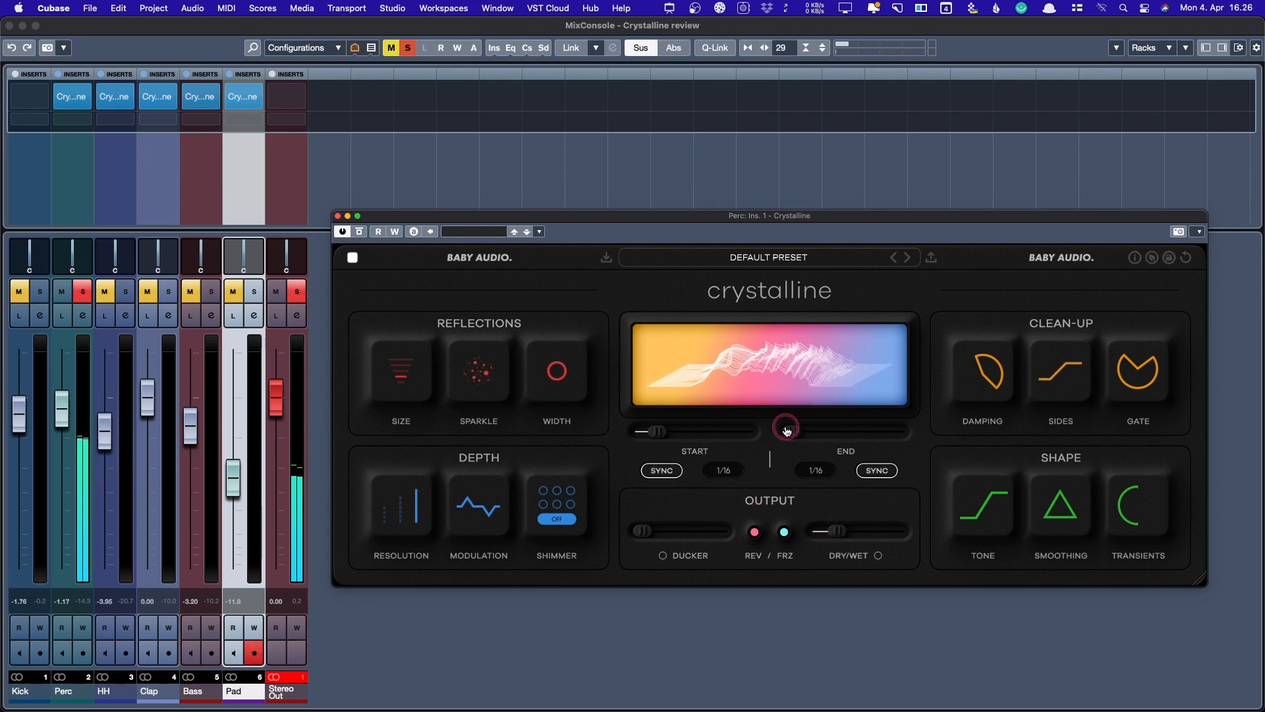
{"action": "left_click_drag", "start_coordinate": [786, 431], "coordinate": [790, 431]}
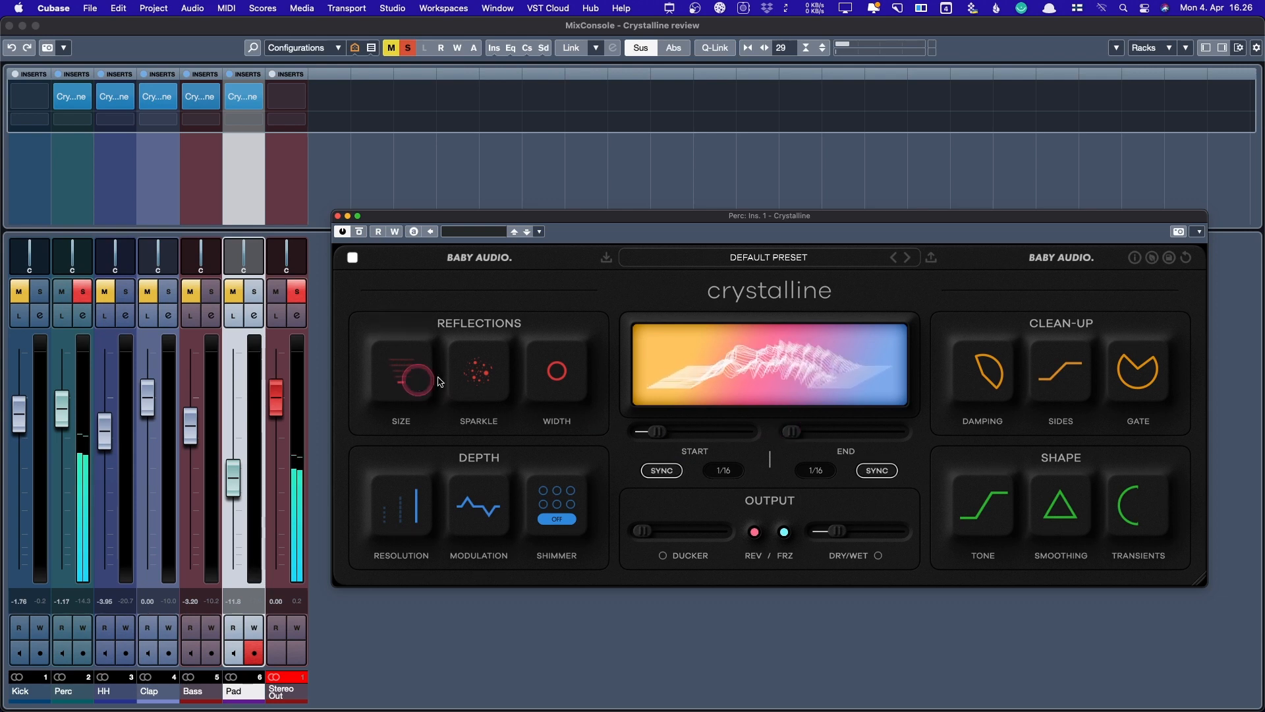
- Narrow the Perc Crystalline reverb width to -60 after briefly raising it to +100
{"action": "mouse_move", "coordinate": [494, 374]}
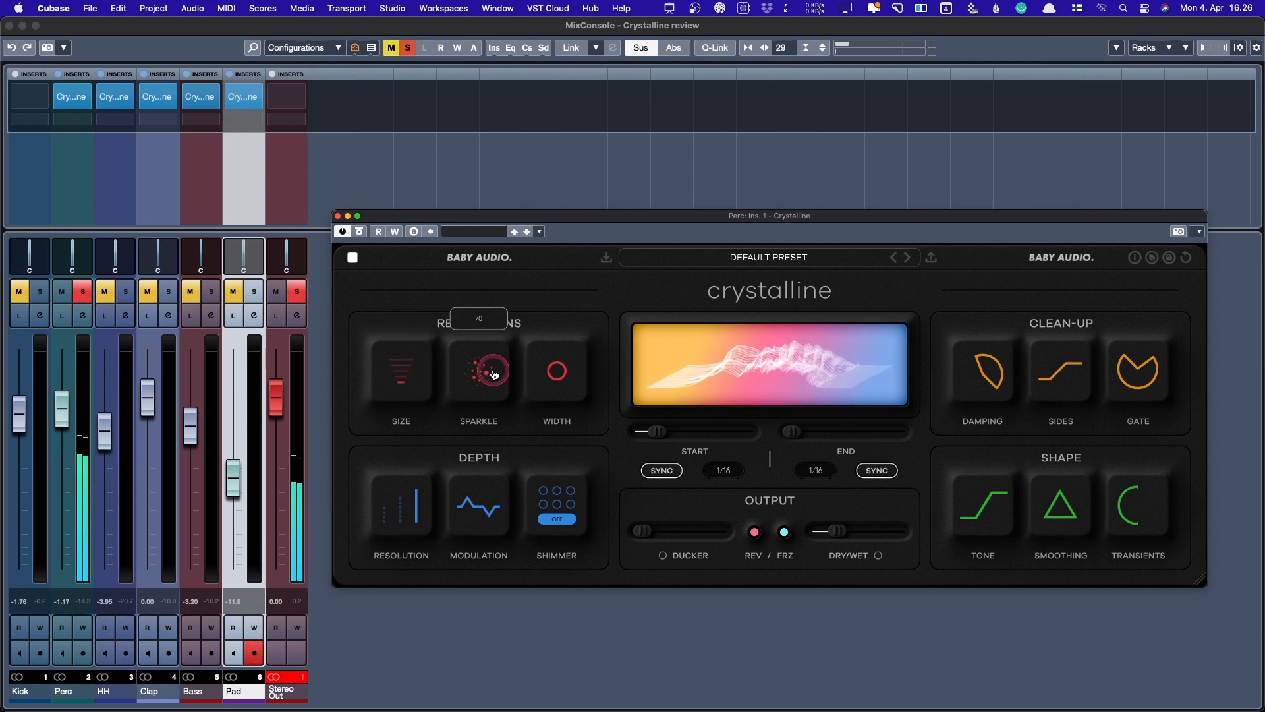
{"action": "mouse_move", "coordinate": [550, 371]}
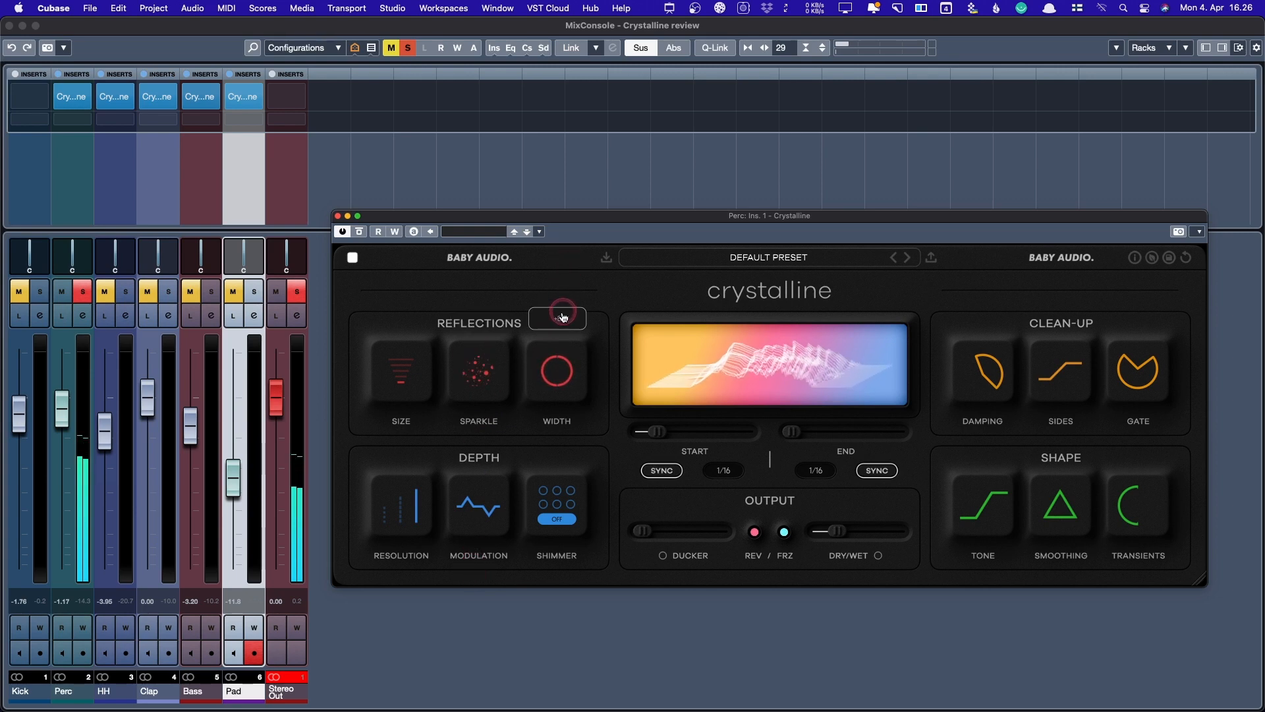
{"action": "left_click_drag", "start_coordinate": [563, 317], "coordinate": [565, 166]}
{"action": "left_click_drag", "start_coordinate": [574, 66], "coordinate": [566, 394]}
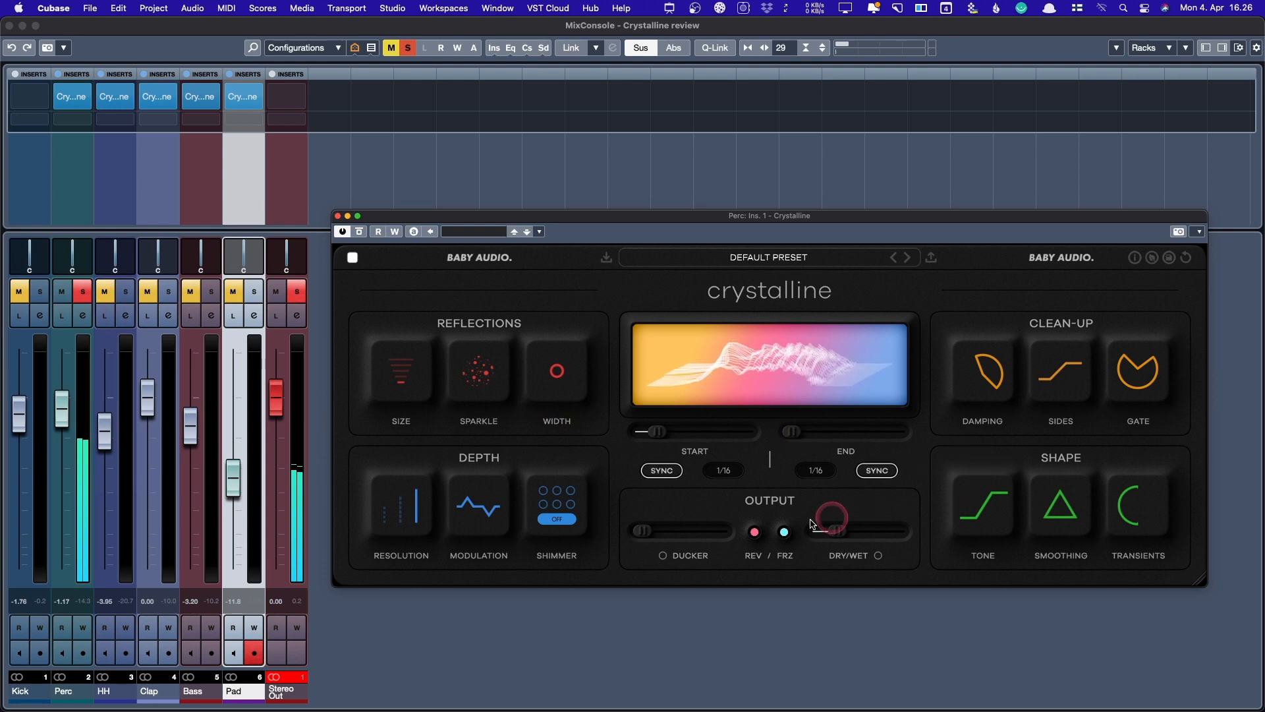
- Nudge dry/wet, toggle REV/FRZ, and set the gate threshold to about -31 dB with retuned release
{"action": "left_click_drag", "start_coordinate": [834, 531], "coordinate": [839, 532]}
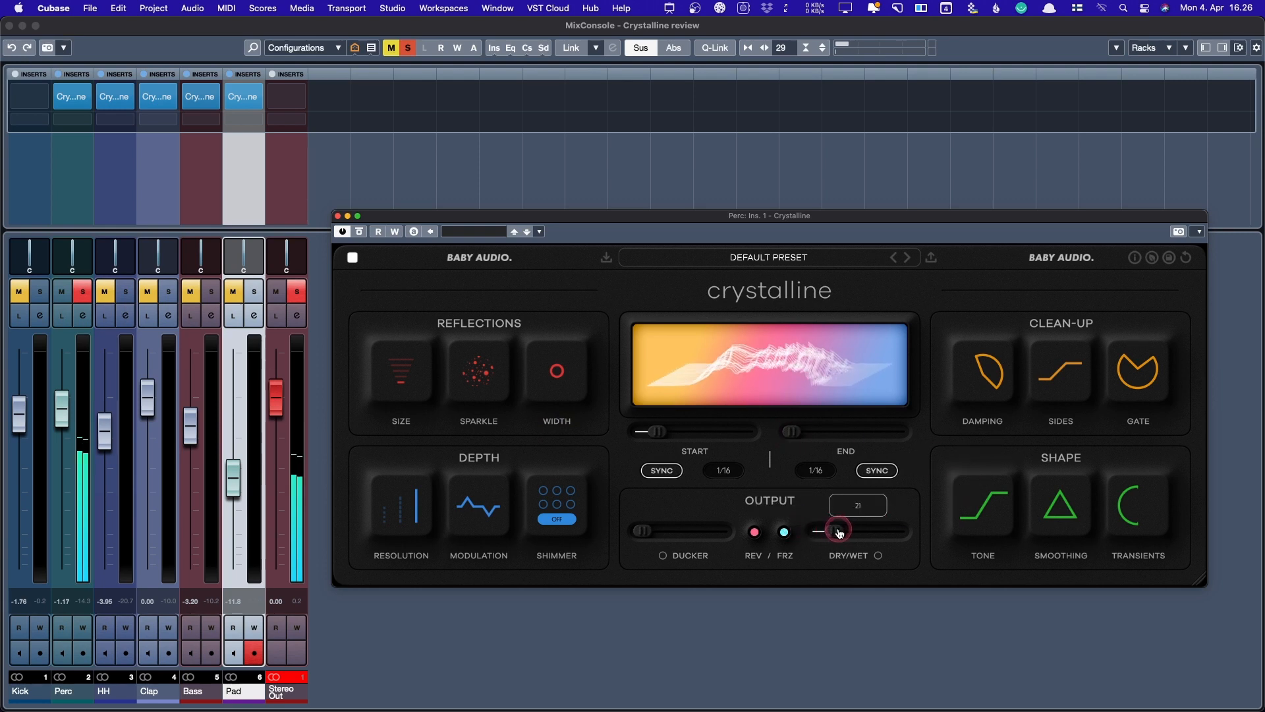
{"action": "left_click", "coordinate": [759, 533]}
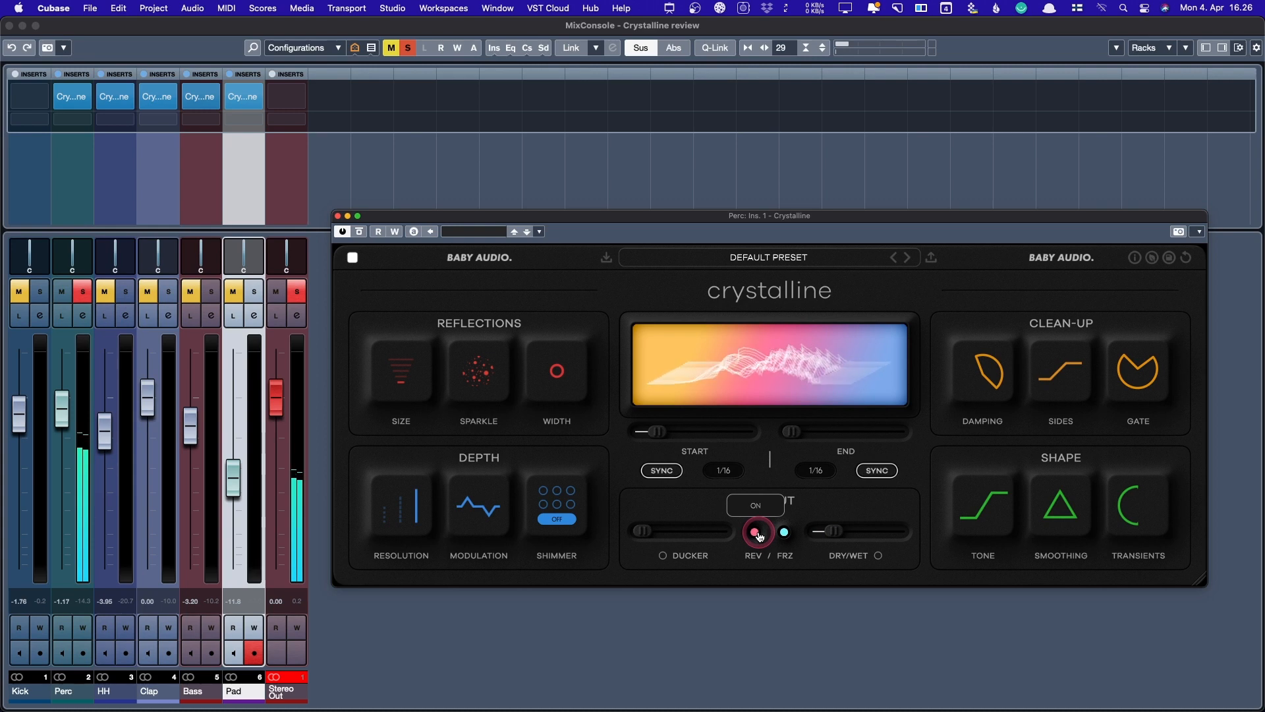
{"action": "left_click_drag", "start_coordinate": [1123, 373], "coordinate": [1112, 463]}
{"action": "mouse_move", "coordinate": [1139, 372]}
{"action": "left_mouse_down"}
{"action": "mouse_move", "coordinate": [1143, 325]}
{"action": "mouse_move", "coordinate": [1153, 383]}
{"action": "mouse_move", "coordinate": [1154, 372]}
{"action": "left_mouse_up"}
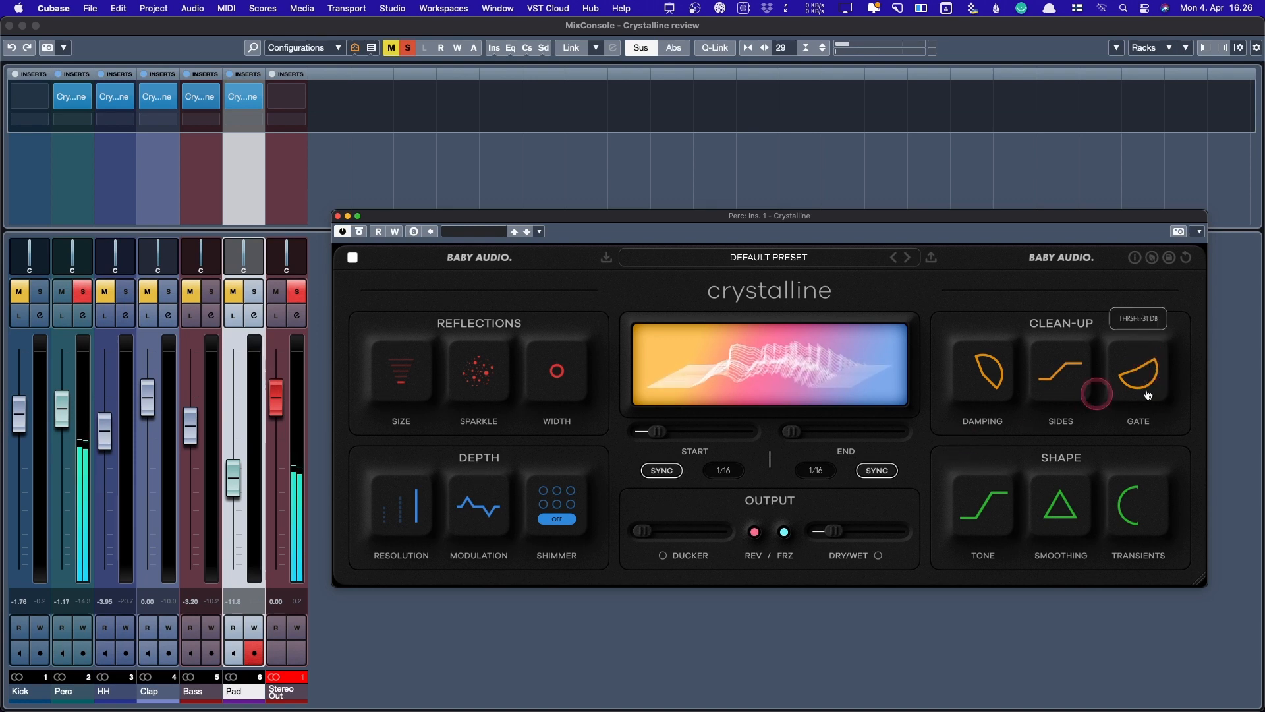
- Lower the damping cutoff, darken the reverb tone to -70, and set smoothing to 34
{"action": "left_click", "coordinate": [986, 368]}
{"action": "left_click_drag", "start_coordinate": [986, 367], "coordinate": [1000, 334]}
{"action": "left_click", "coordinate": [992, 521]}
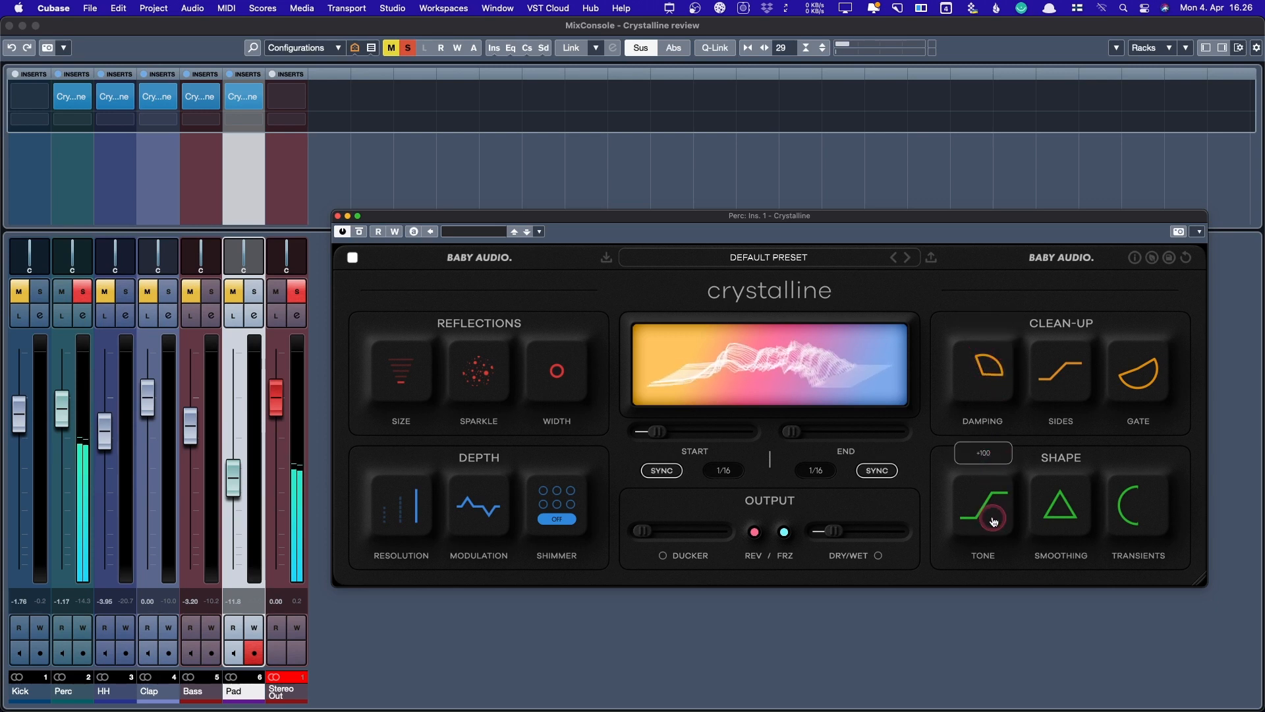
{"action": "left_click_drag", "start_coordinate": [993, 521], "coordinate": [1012, 561]}
{"action": "left_click_drag", "start_coordinate": [1071, 504], "coordinate": [1081, 391]}
- Push transients toward attack (about +63), set gate threshold near -30 dB, and dry/wet to 26
{"action": "left_click_drag", "start_coordinate": [1137, 506], "coordinate": [1135, 291]}
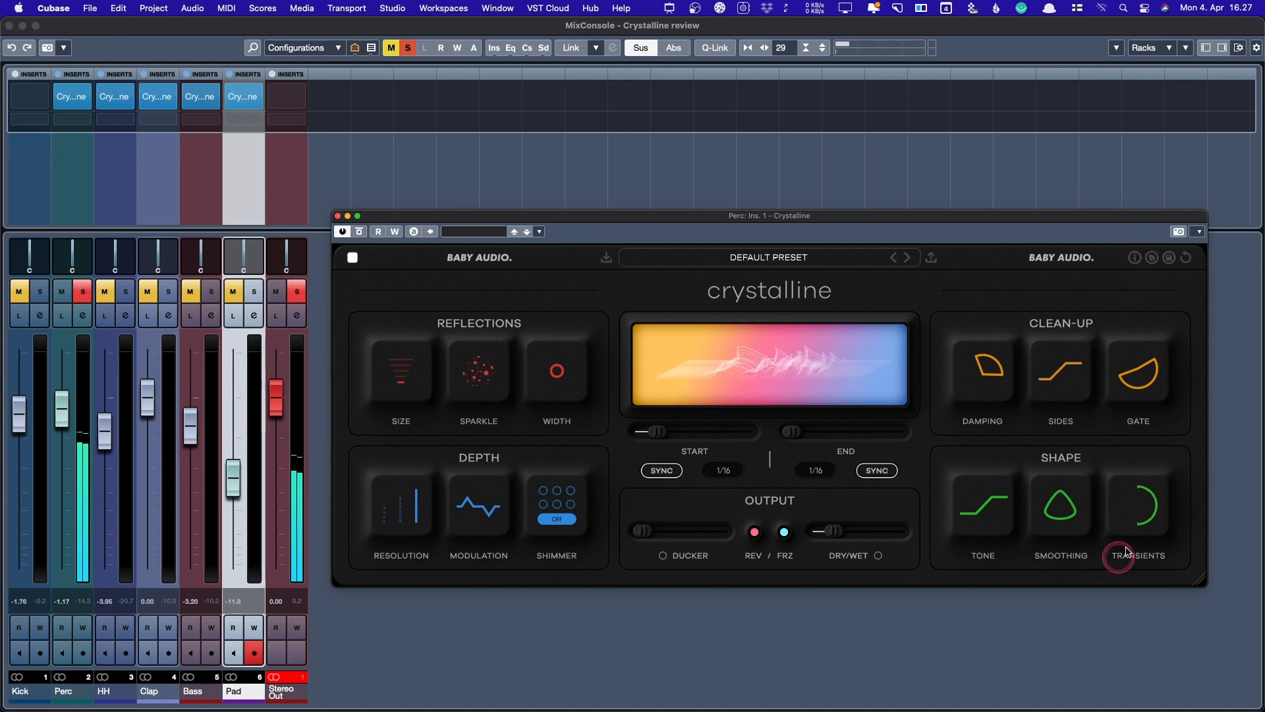
{"action": "mouse_move", "coordinate": [1152, 389]}
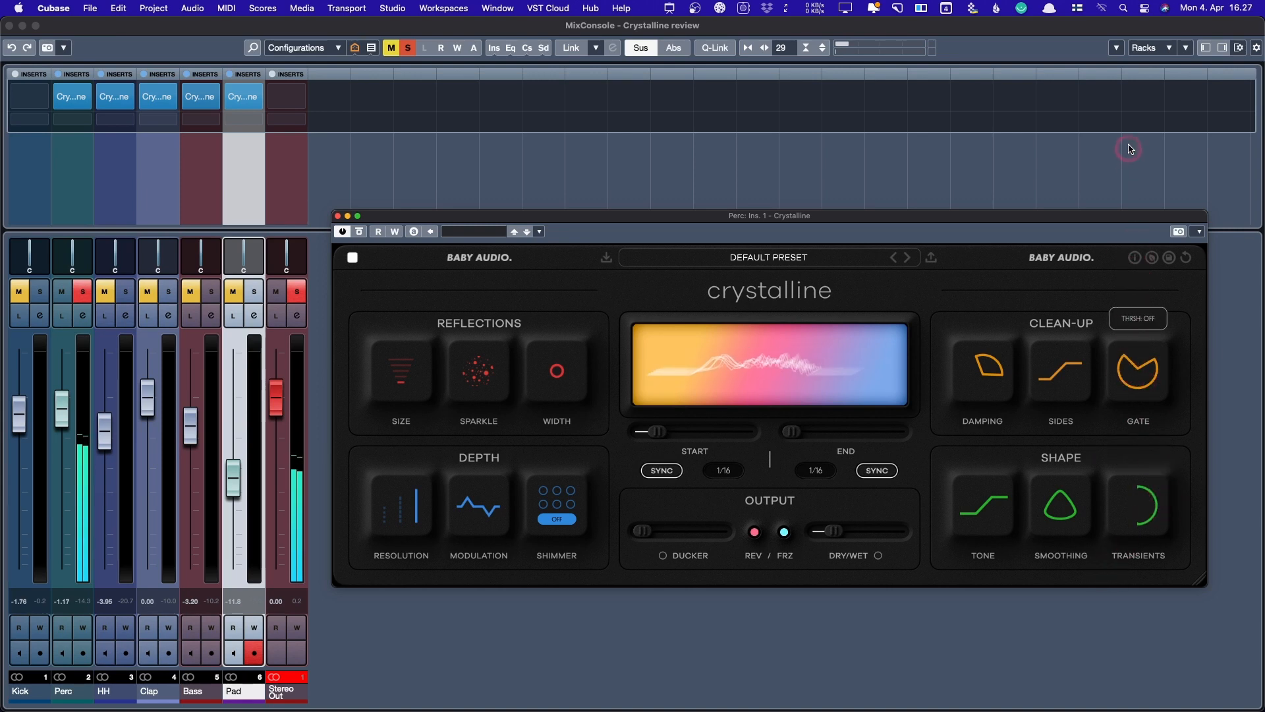
{"action": "mouse_move", "coordinate": [1147, 497]}
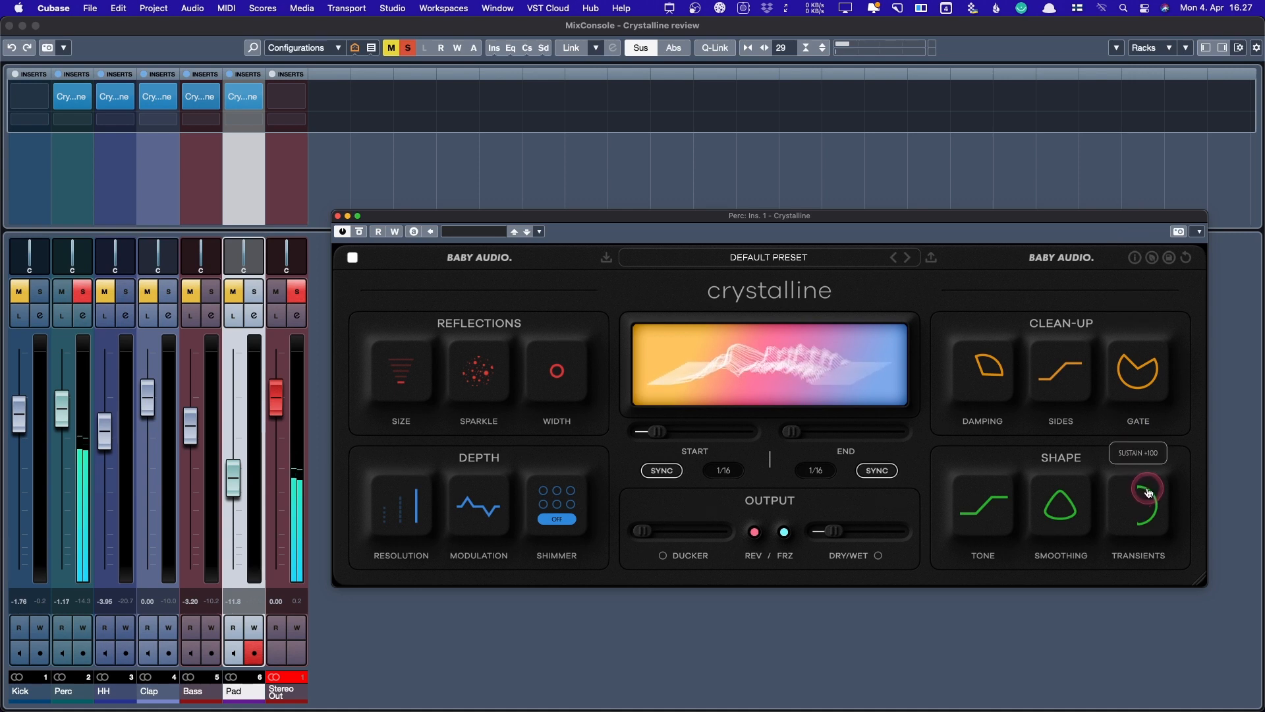
{"action": "left_click_drag", "start_coordinate": [1146, 498], "coordinate": [1154, 572]}
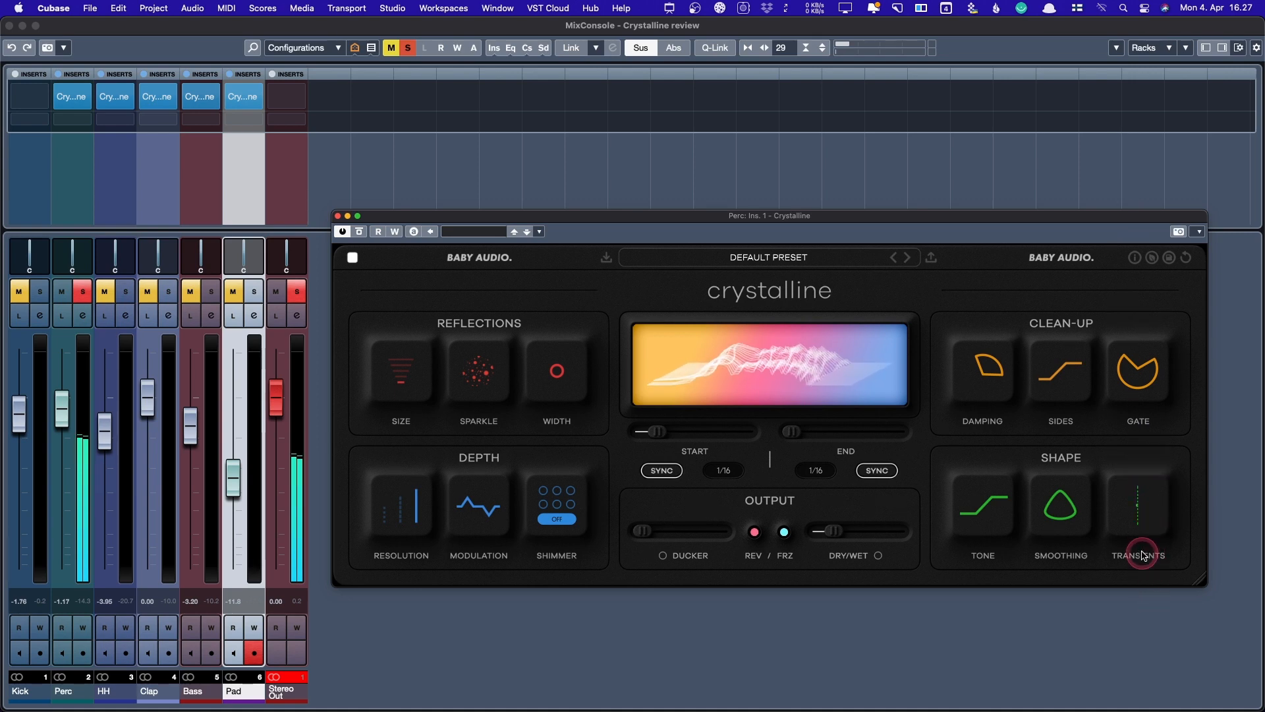
{"action": "double_click", "coordinate": [1139, 520]}
{"action": "mouse_move", "coordinate": [1120, 356]}
{"action": "left_click_drag", "start_coordinate": [1120, 356], "coordinate": [1118, 470]}
{"action": "left_click_drag", "start_coordinate": [1129, 520], "coordinate": [1129, 551]}
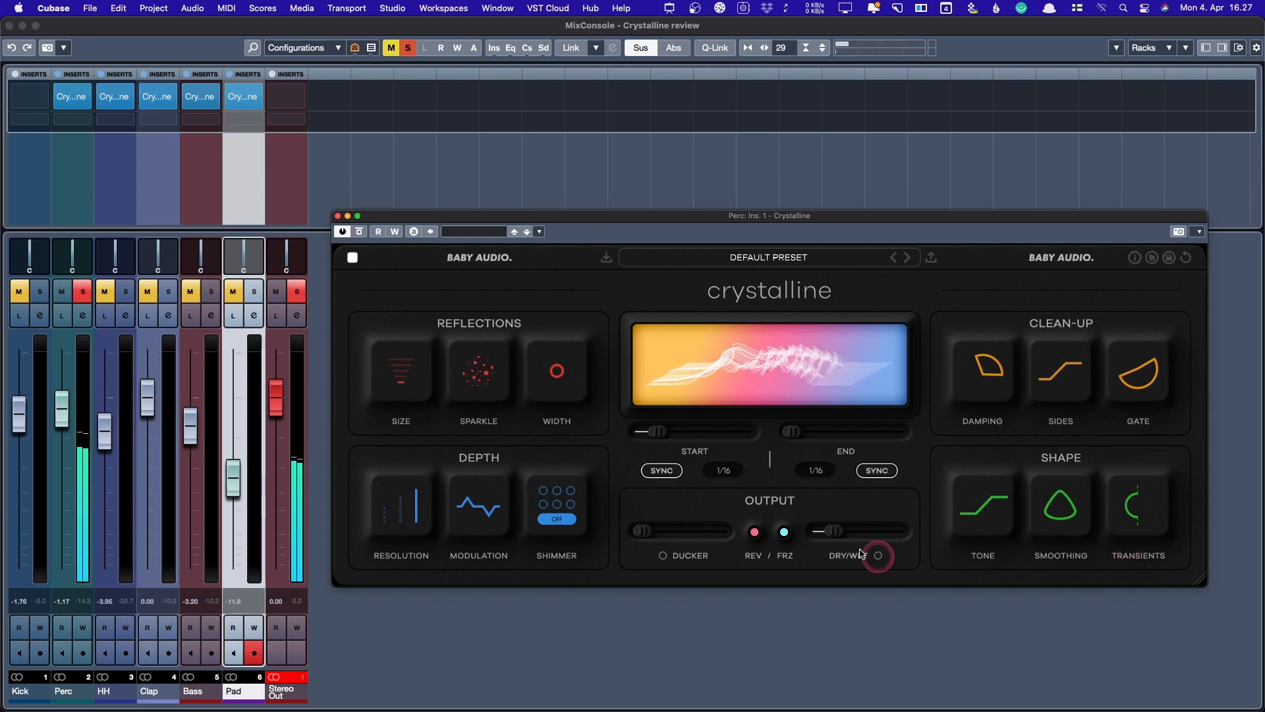
{"action": "left_click_drag", "start_coordinate": [834, 531], "coordinate": [841, 533]}
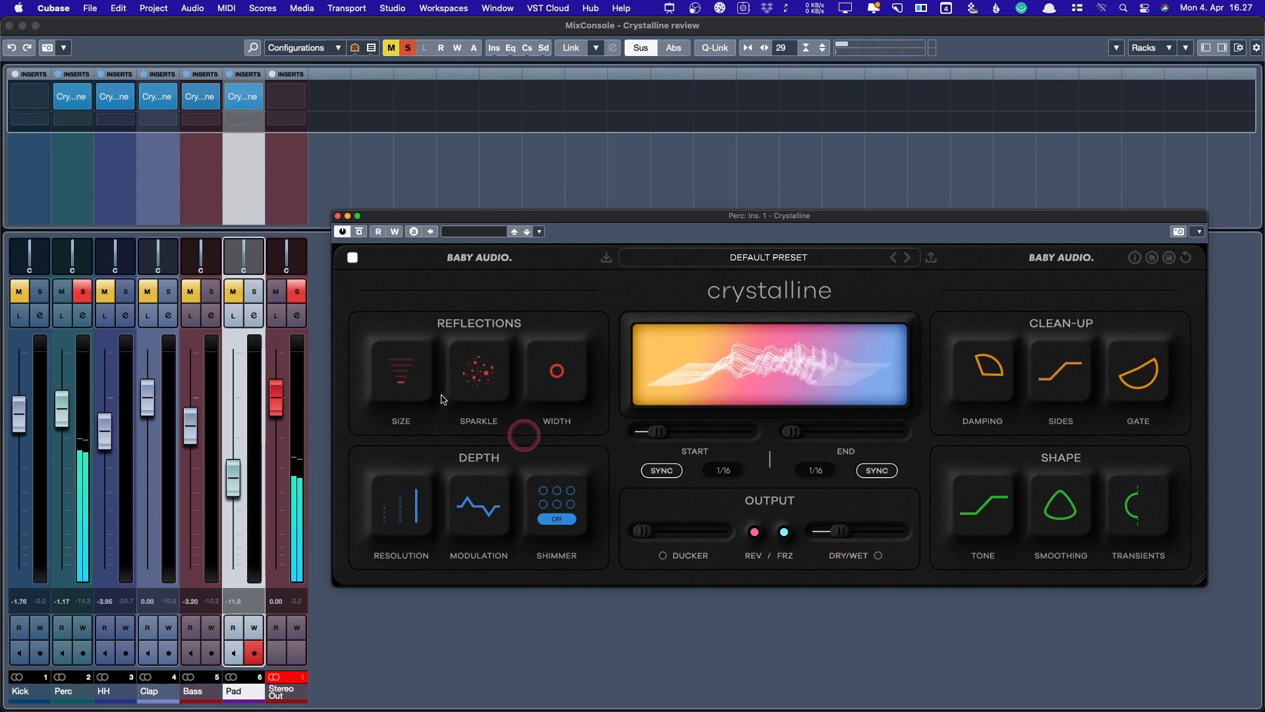
- Unsolo Perc, then try the reverb fully wet and settle dry/wet near 30 with start time reset
{"action": "left_click", "coordinate": [69, 288]}
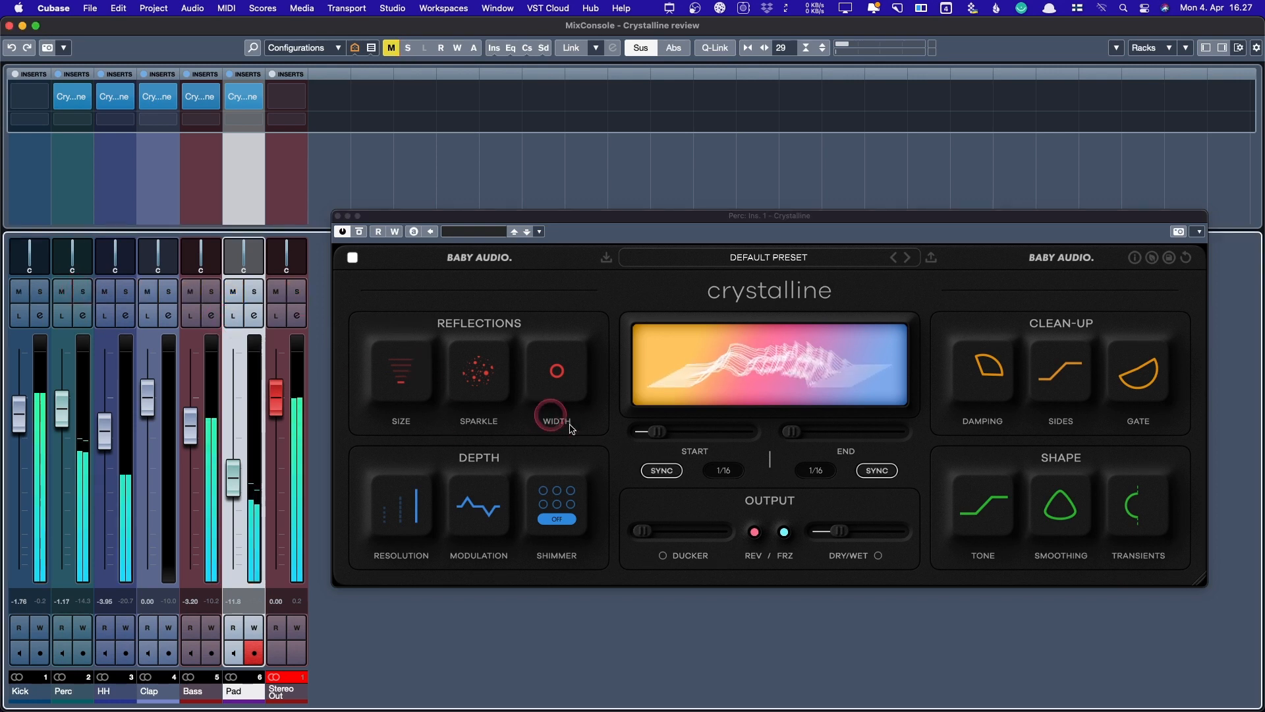
{"action": "left_click_drag", "start_coordinate": [839, 531], "coordinate": [927, 533]}
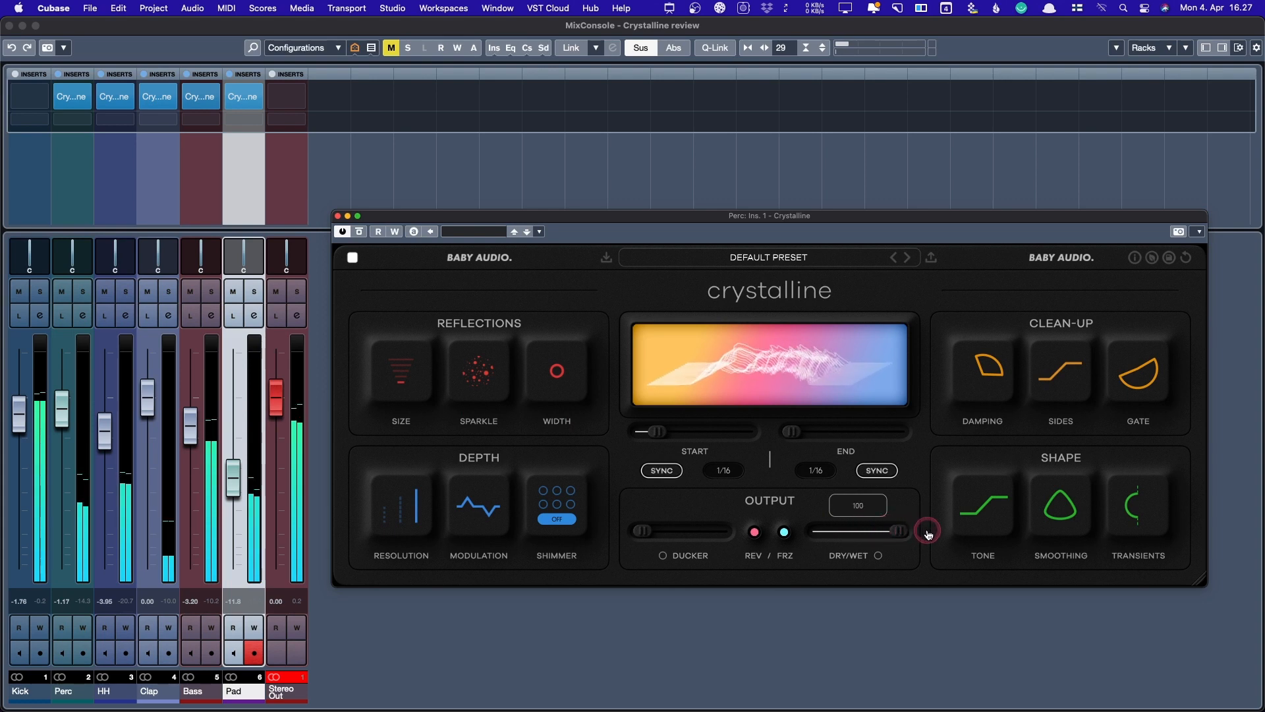
{"action": "left_click_drag", "start_coordinate": [657, 431], "coordinate": [639, 432]}
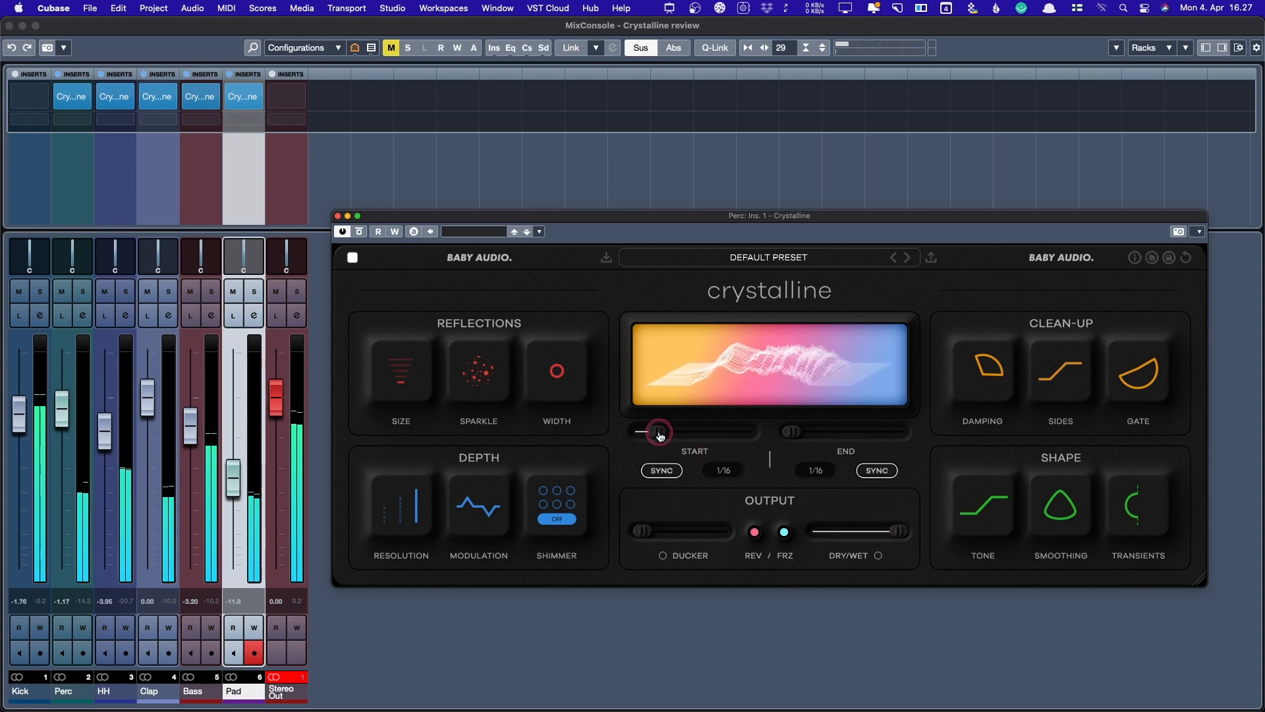
{"action": "left_click", "coordinate": [457, 430]}
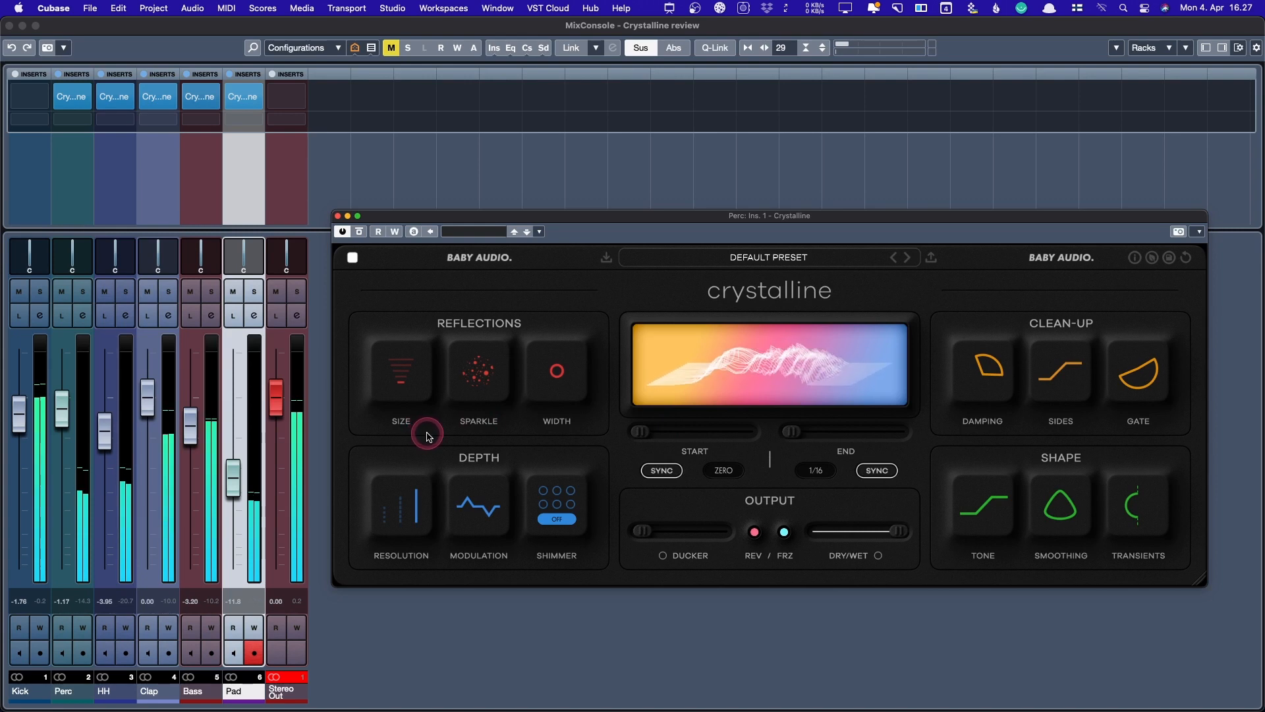
{"action": "left_click_drag", "start_coordinate": [898, 531], "coordinate": [848, 530]}
{"action": "left_click", "coordinate": [631, 429]}
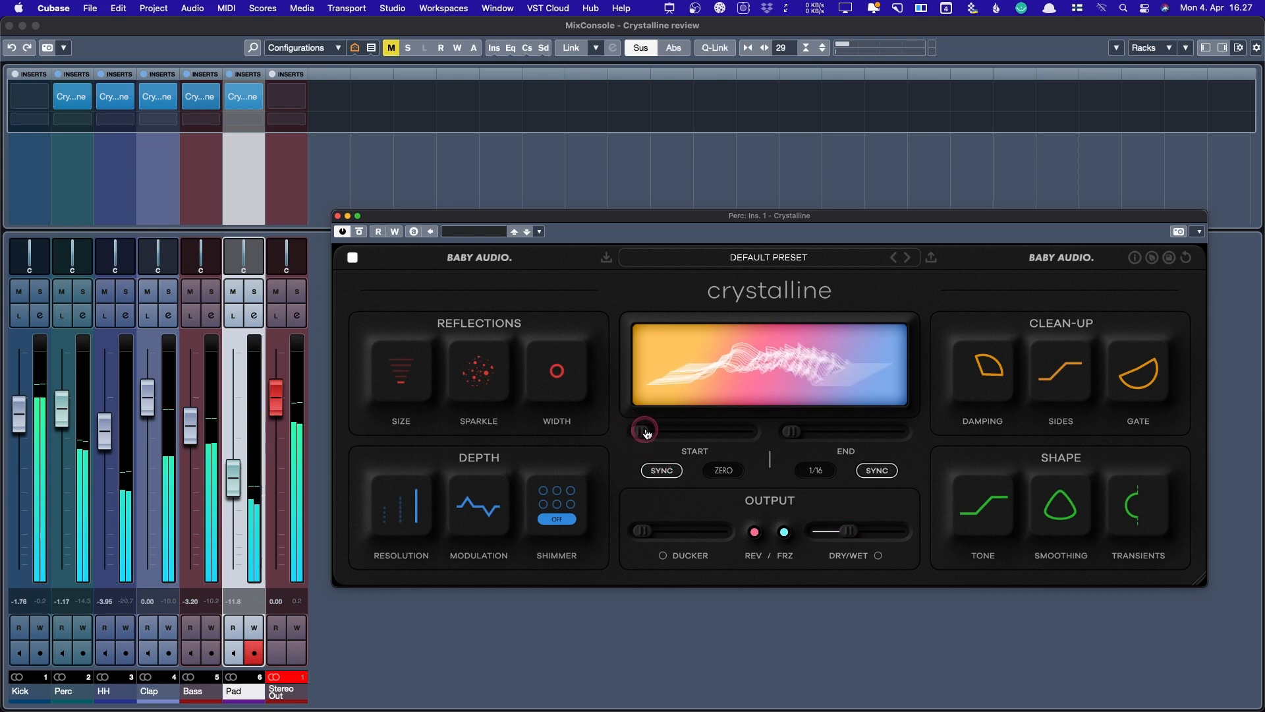
{"action": "left_click_drag", "start_coordinate": [850, 531], "coordinate": [845, 532]}
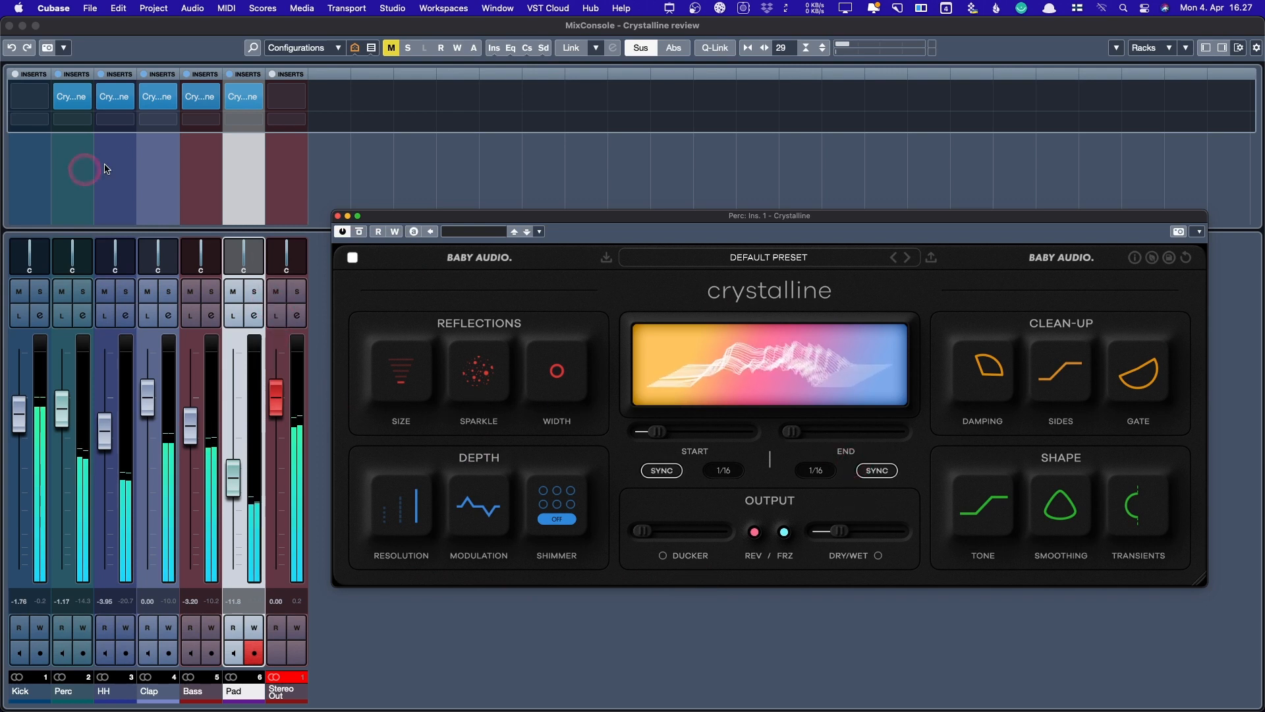
- Bypass the Crystalline inserts on Perc through Pad, re-enable them, and reposition the plugin window
{"action": "left_click", "coordinate": [54, 152], "text": "shift"}
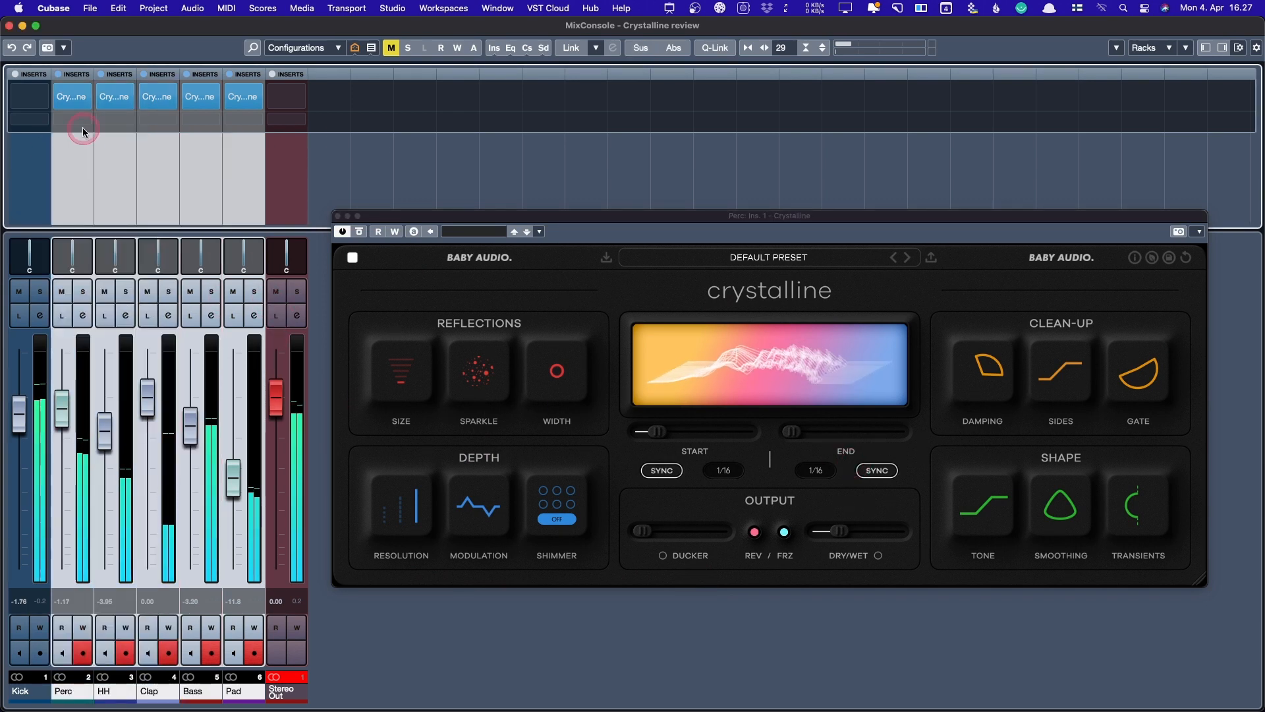
{"action": "left_click", "coordinate": [60, 99], "text": "alt+shift"}
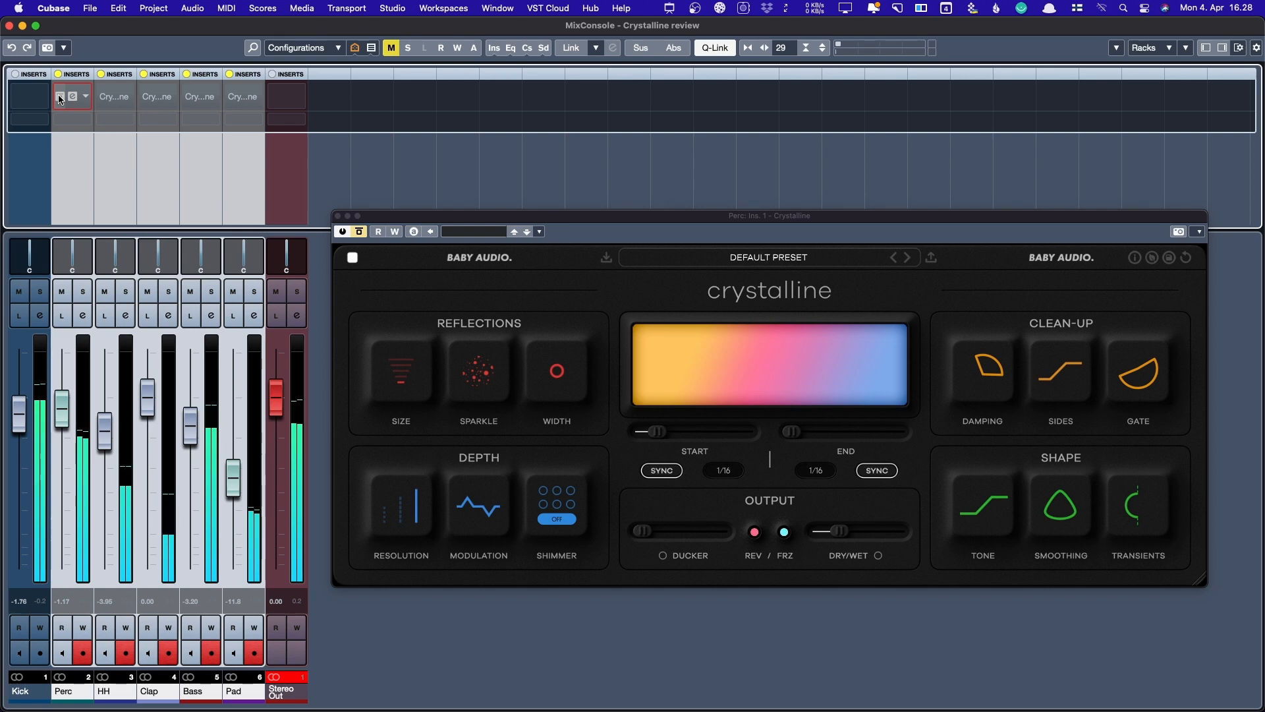
{"action": "left_click", "coordinate": [61, 99], "text": "alt+shift"}
{"action": "left_click", "coordinate": [686, 218]}
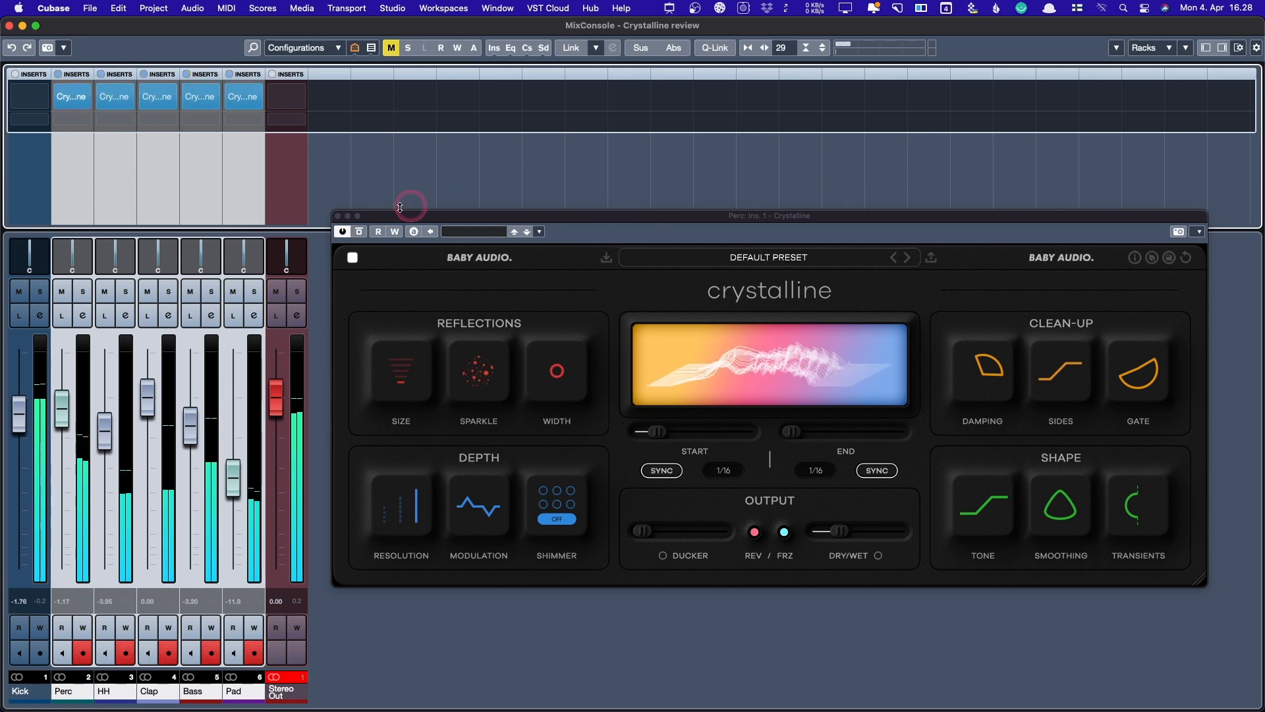
{"action": "left_click_drag", "start_coordinate": [396, 218], "coordinate": [391, 211]}
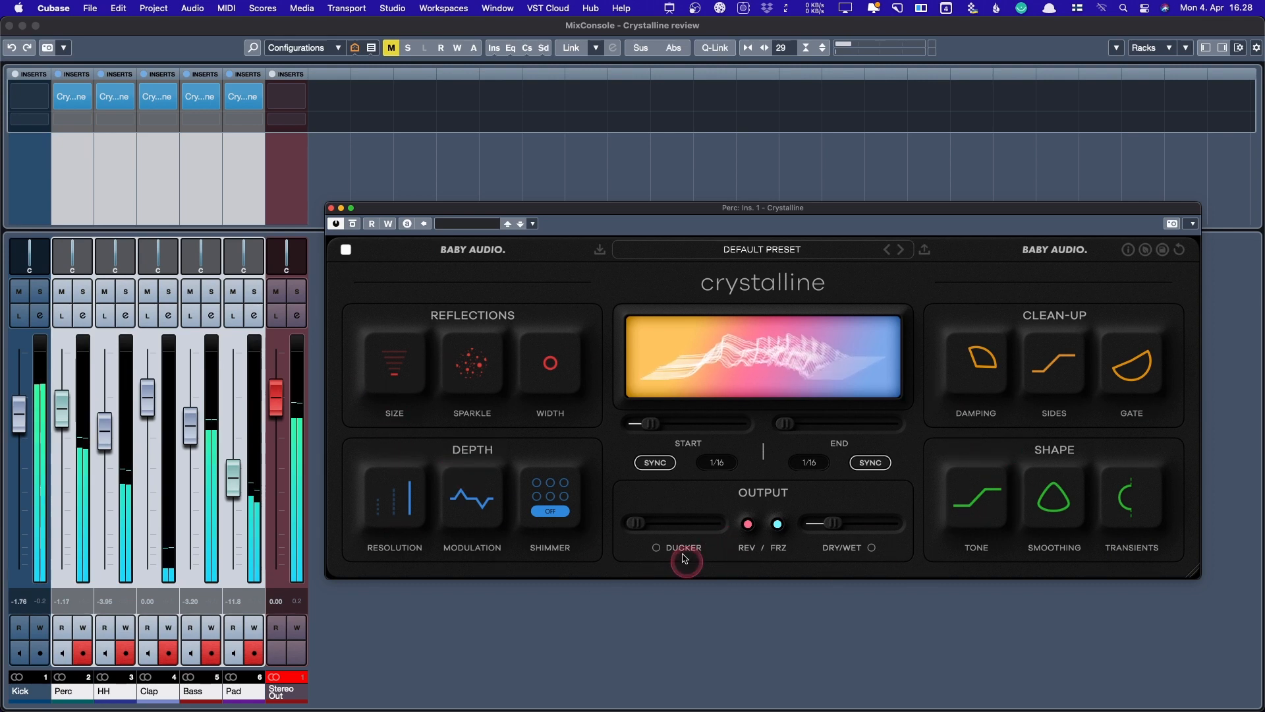
{"action": "mouse_move", "coordinate": [479, 380]}
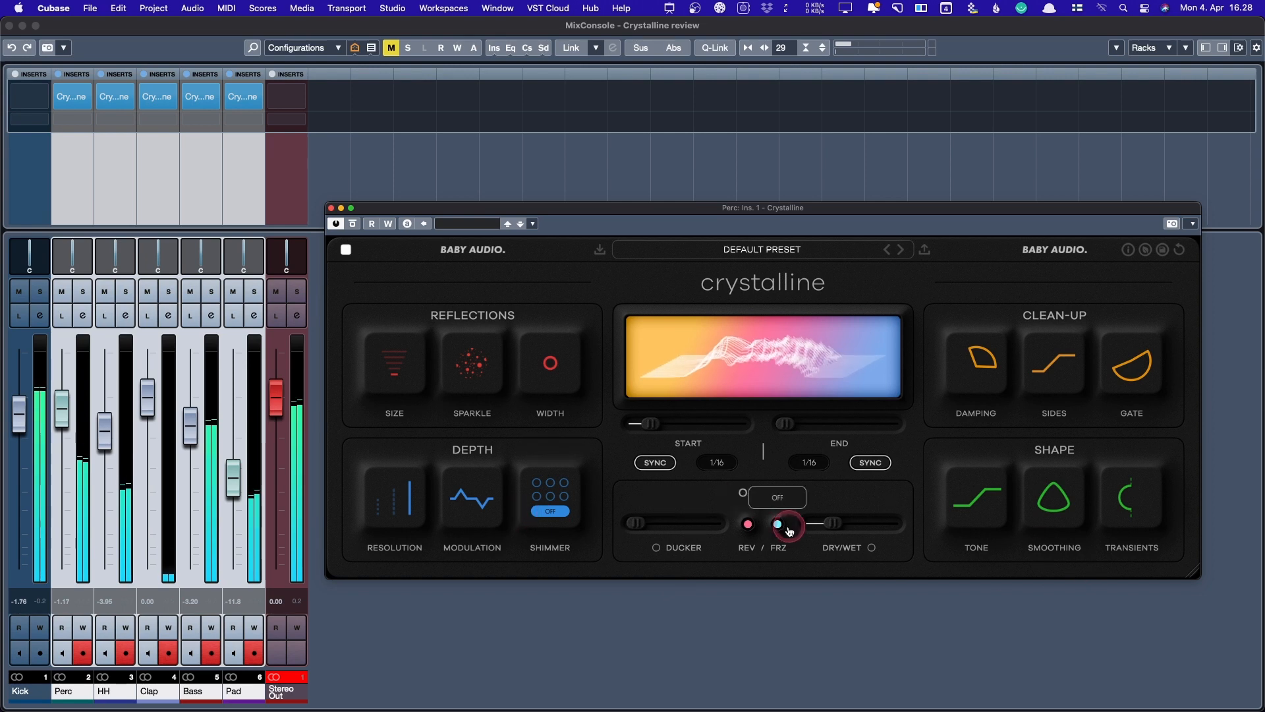
{"action": "mouse_move", "coordinate": [982, 489]}
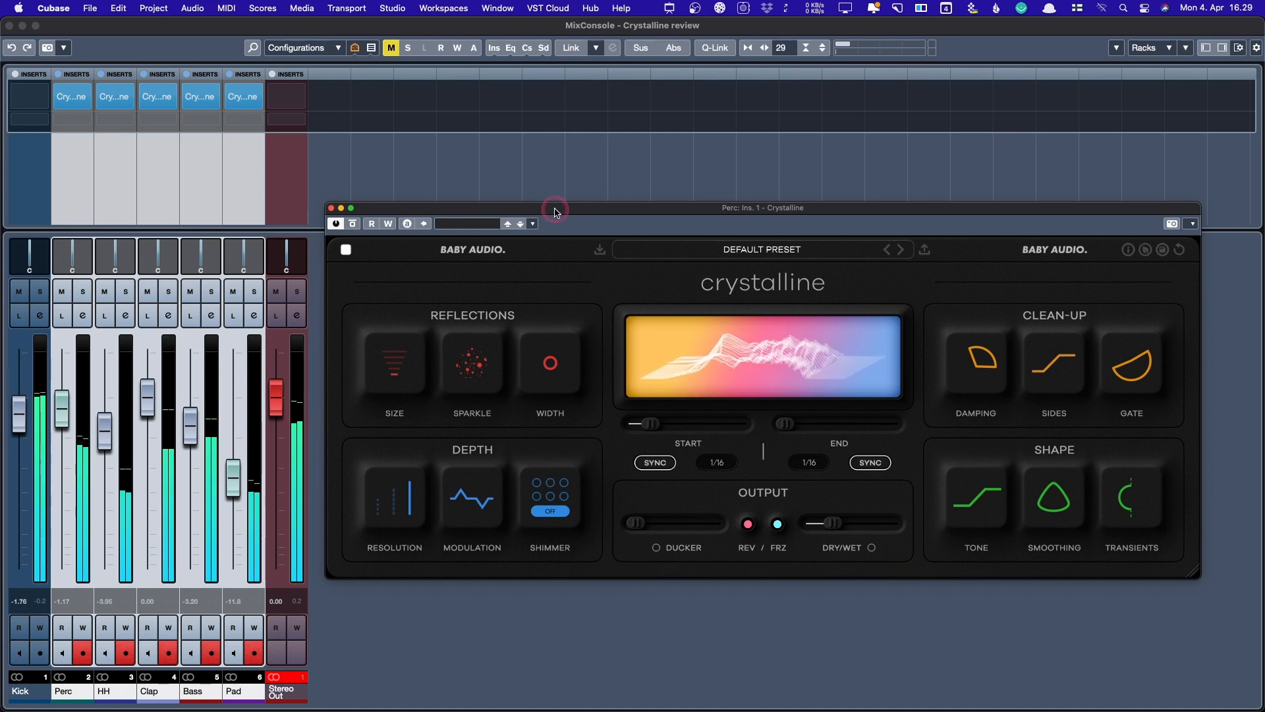
{"action": "left_click_drag", "start_coordinate": [557, 212], "coordinate": [550, 203]}
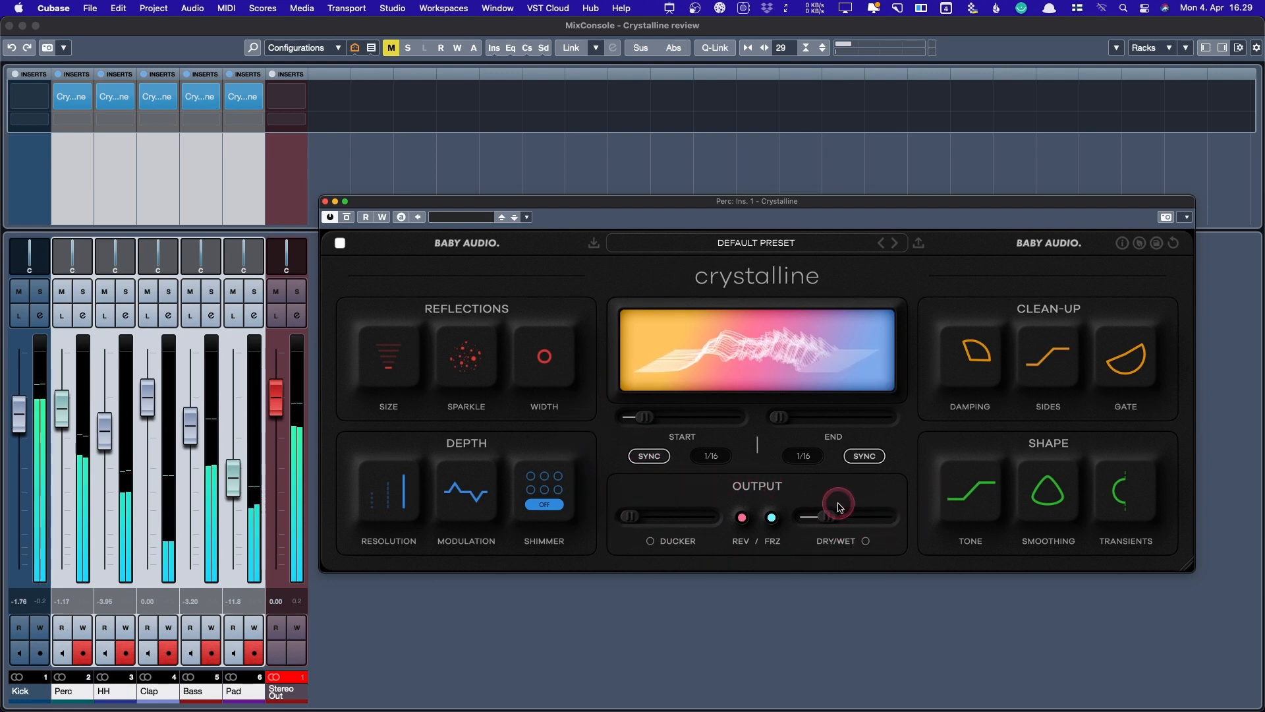
{"action": "mouse_move", "coordinate": [831, 514]}
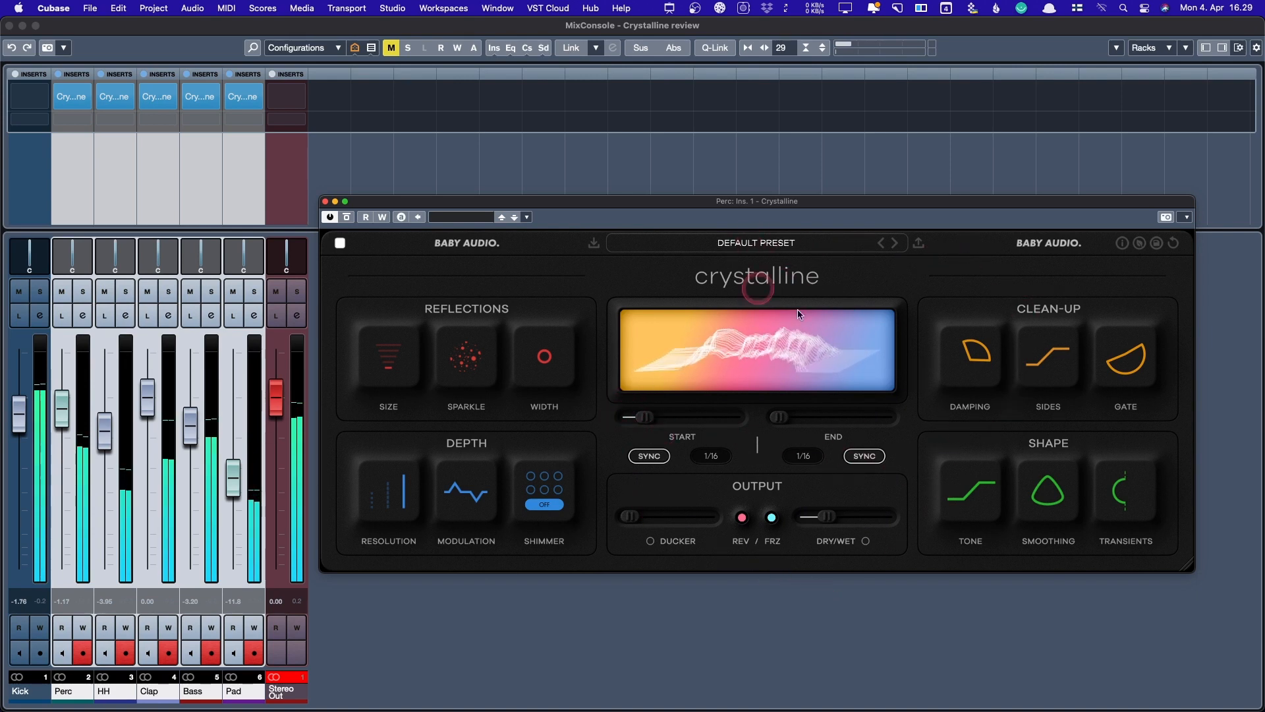
{"action": "mouse_move", "coordinate": [901, 524]}
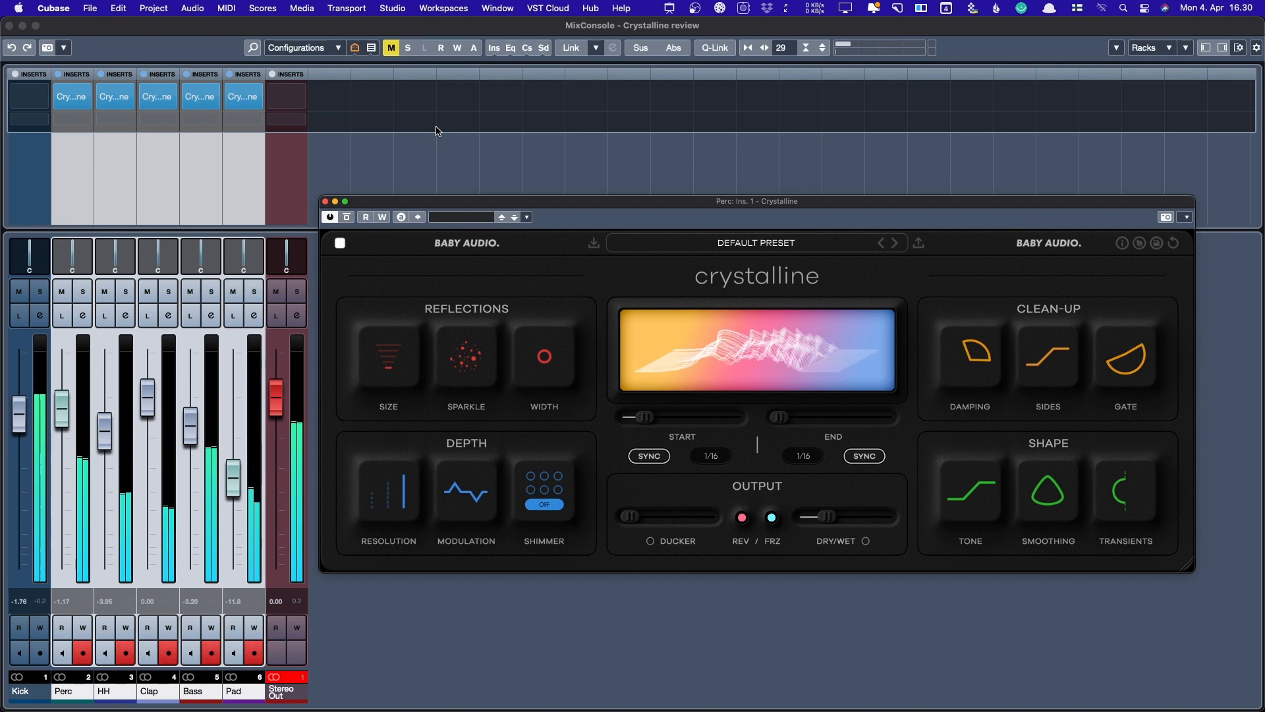
{"action": "left_click", "coordinate": [557, 151]}
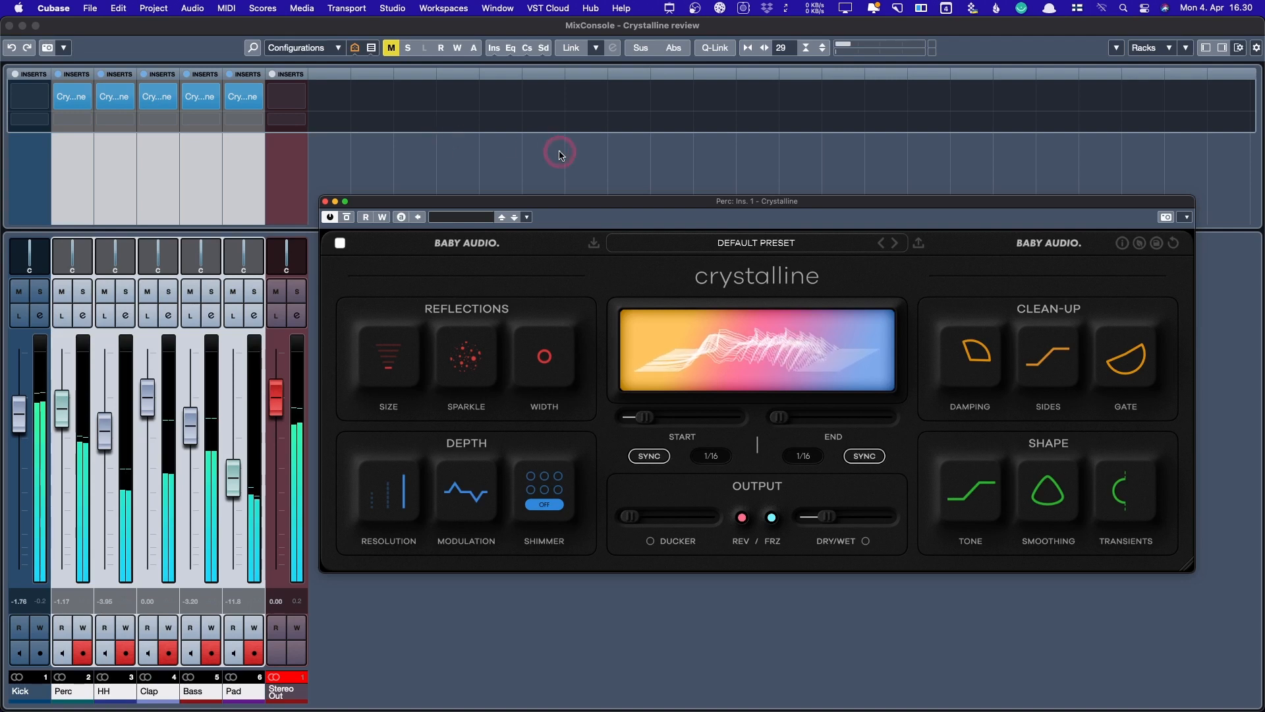